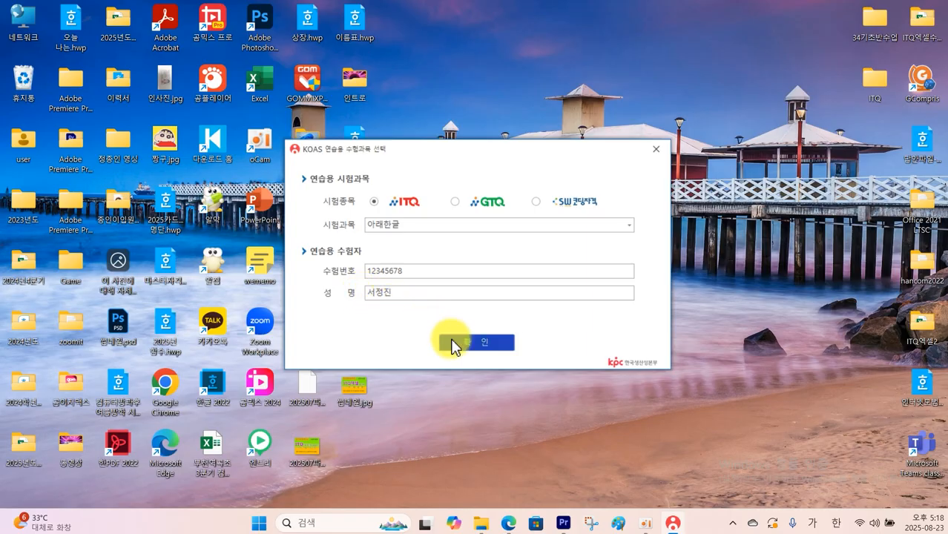
Start the KOAS practice exam for the 아래한글 subject by looking up the candidate's exam number and confirming the candidate details
{"action": "left_click", "coordinate": [453, 342]}
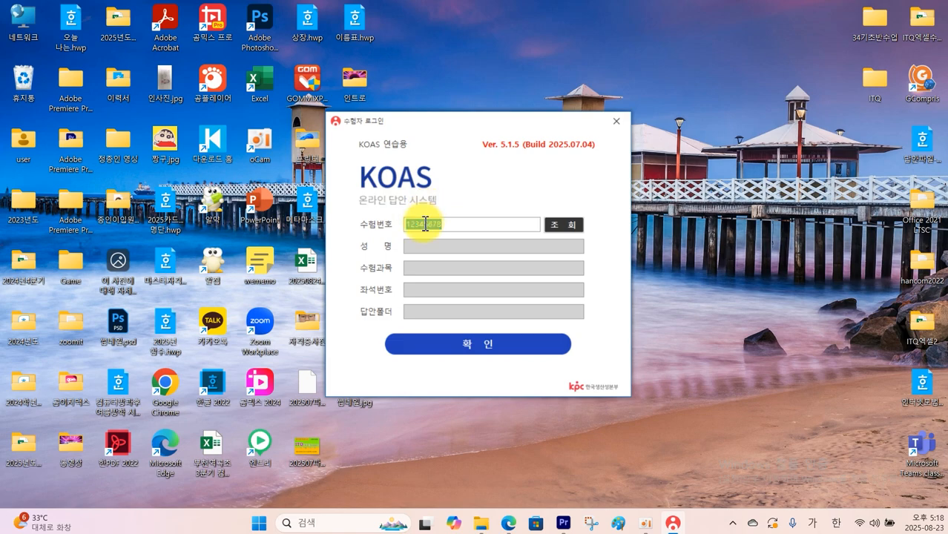
{"action": "left_click", "coordinate": [563, 225]}
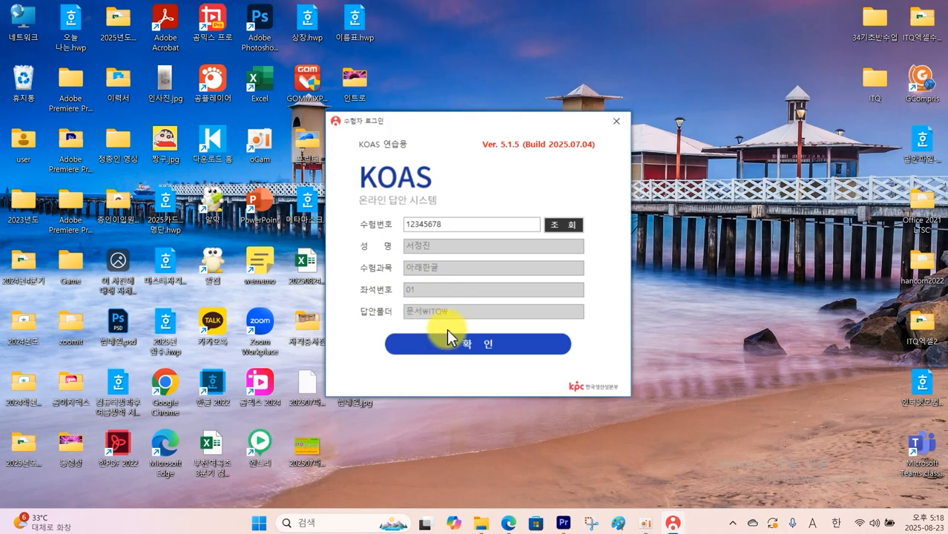
{"action": "left_click", "coordinate": [471, 348]}
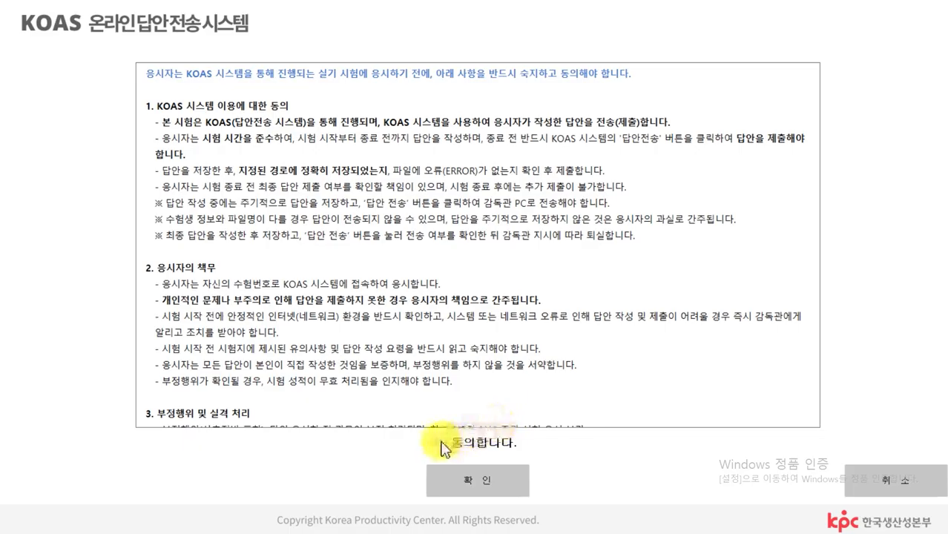
{"action": "left_click", "coordinate": [443, 444]}
{"action": "left_click", "coordinate": [470, 487]}
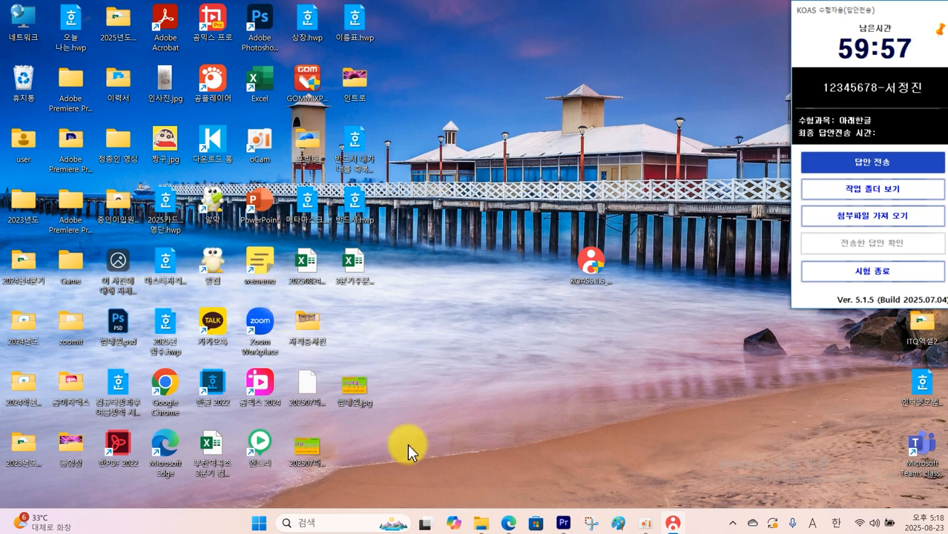
Switch to the exam paper PDF in Edge and examine the candidate notices on subject, file naming, answer folder and periodic submission
{"action": "mouse_move", "coordinate": [508, 519]}
{"action": "left_click", "coordinate": [556, 451]}
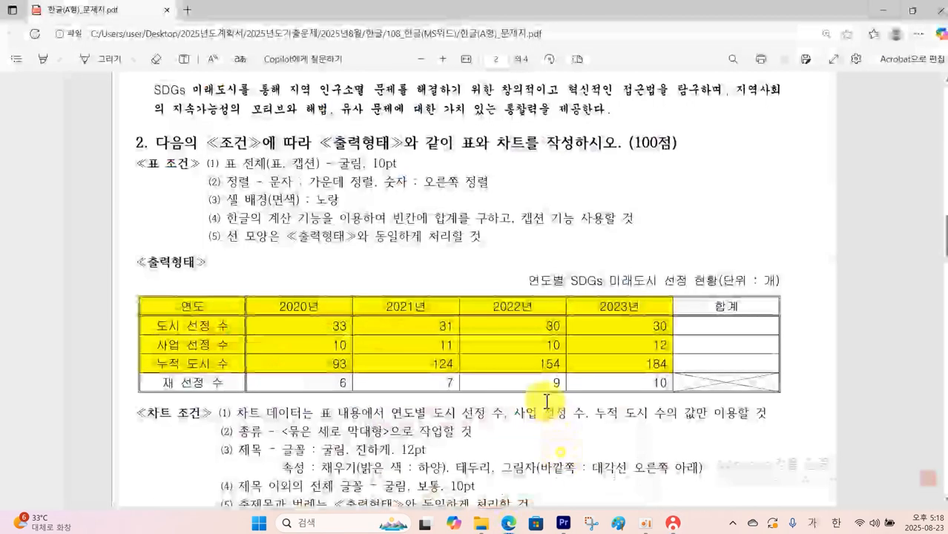
{"action": "scroll", "coordinate": [536, 251], "scroll_direction": "up", "scroll_amount": 8}
{"action": "scroll", "coordinate": [536, 251], "scroll_direction": "up", "scroll_amount": 12}
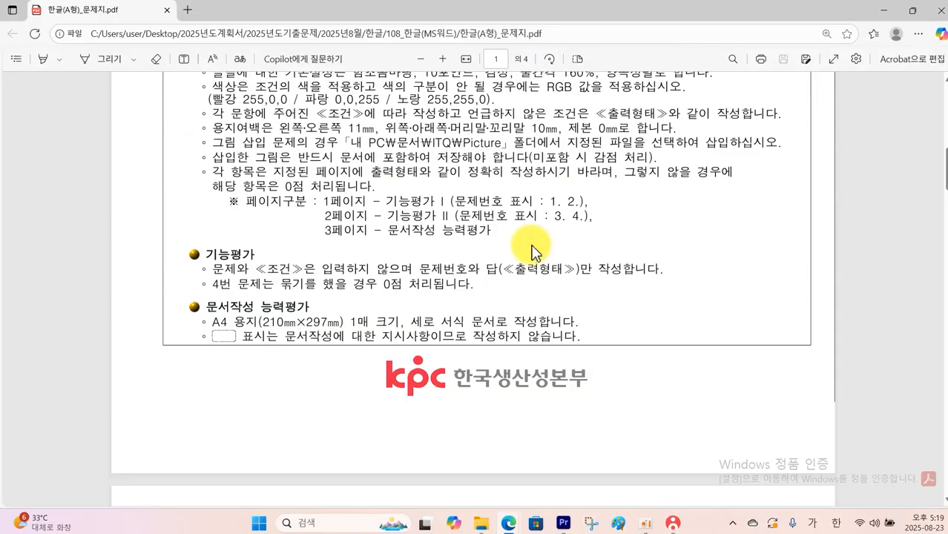
{"action": "scroll", "coordinate": [533, 252], "scroll_direction": "down", "scroll_amount": 3}
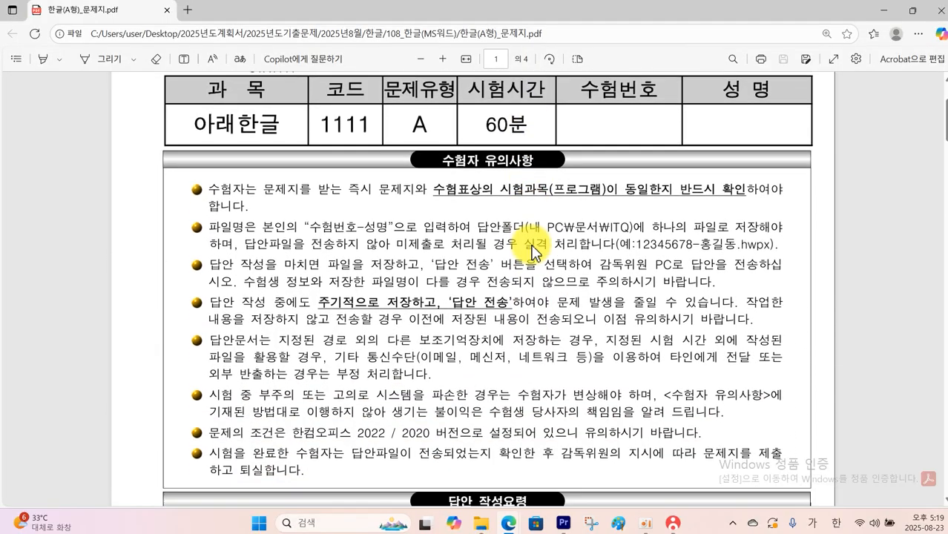
{"action": "mouse_move", "coordinate": [431, 174]}
{"action": "left_mouse_down"}
{"action": "mouse_move", "coordinate": [592, 208]}
{"action": "mouse_move", "coordinate": [733, 207]}
{"action": "left_mouse_up"}
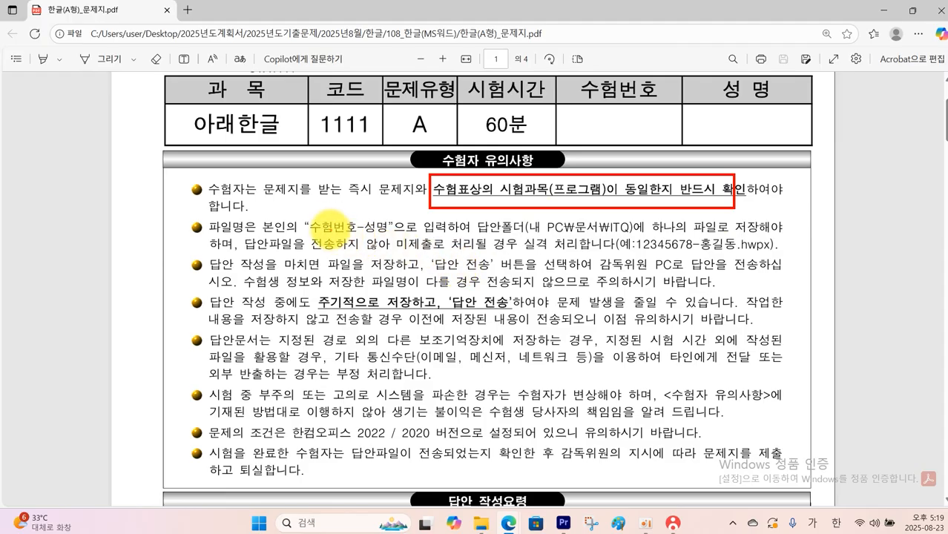
{"action": "left_click_drag", "start_coordinate": [306, 209], "coordinate": [386, 236]}
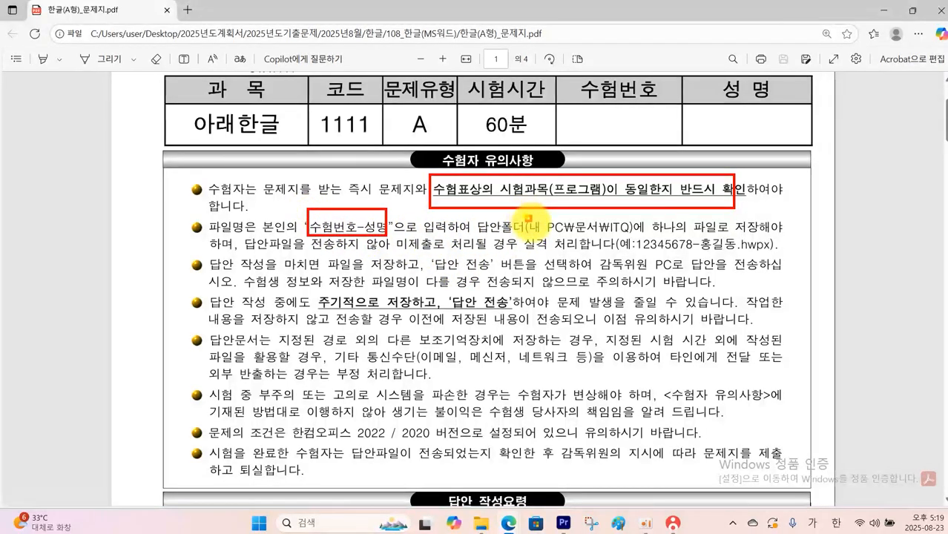
{"action": "left_click_drag", "start_coordinate": [527, 218], "coordinate": [643, 241]}
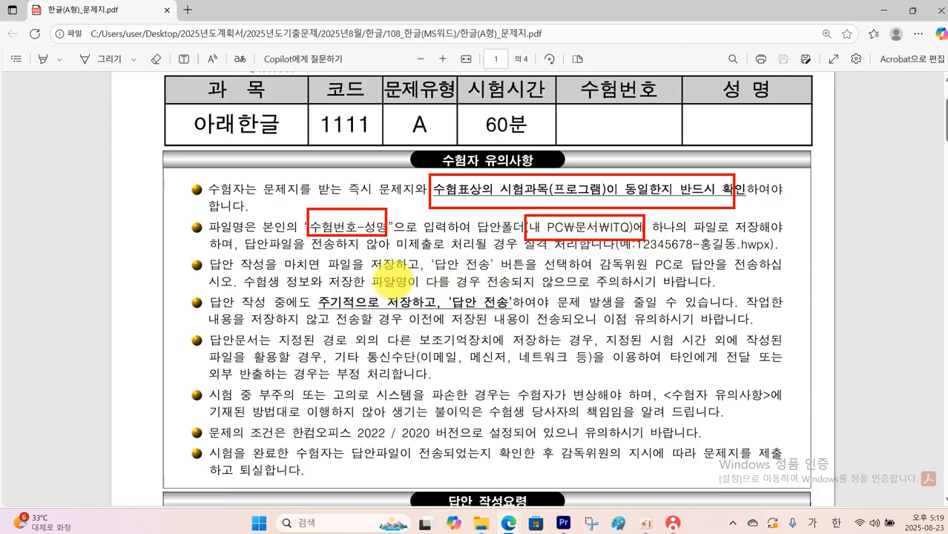
{"action": "left_click_drag", "start_coordinate": [321, 285], "coordinate": [535, 321]}
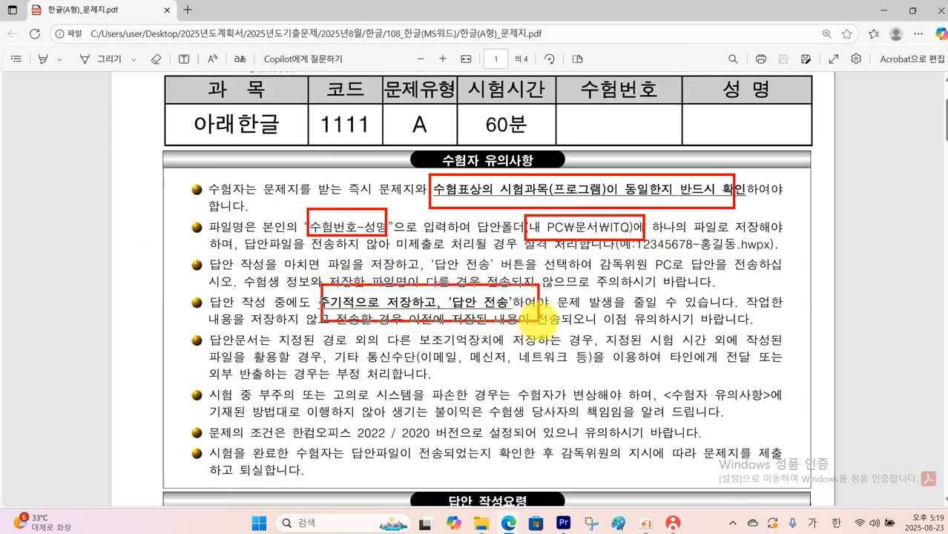
Examine the 답안 작성요령 section for default font settings, RGB colours, page margins, picture folder and the page division of the questions
{"action": "scroll", "coordinate": [534, 322], "scroll_direction": "down", "scroll_amount": 3}
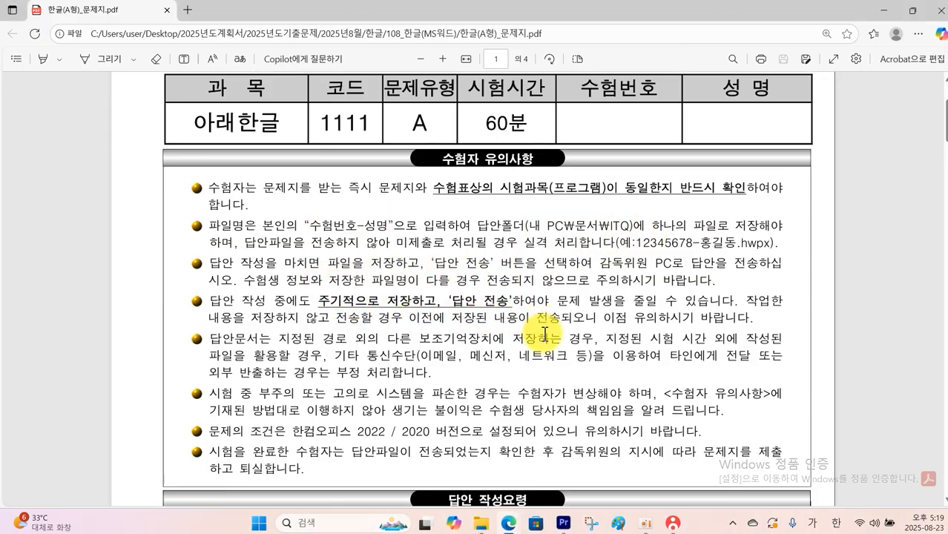
{"action": "scroll", "coordinate": [545, 335], "scroll_direction": "down", "scroll_amount": 2}
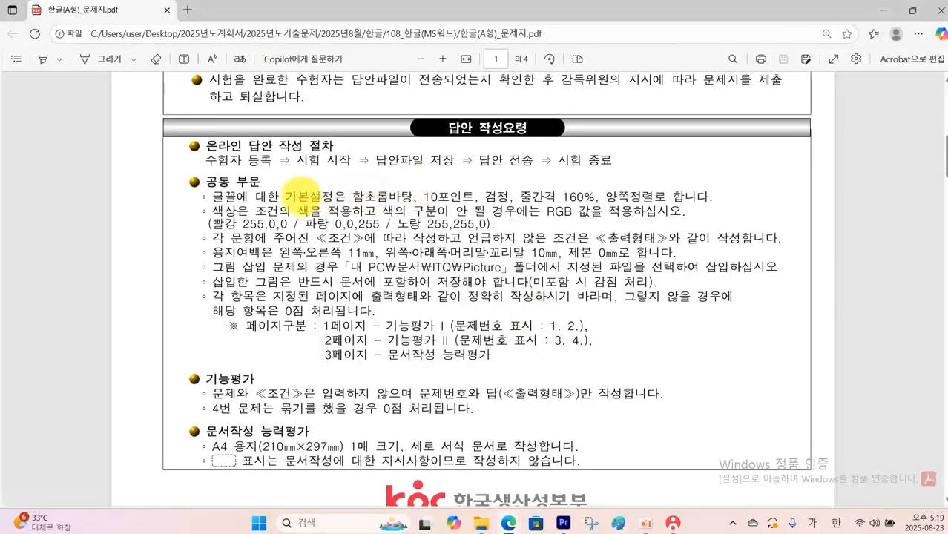
{"action": "mouse_move", "coordinate": [350, 187]}
{"action": "left_mouse_down"}
{"action": "mouse_move", "coordinate": [438, 205]}
{"action": "mouse_move", "coordinate": [603, 207]}
{"action": "left_mouse_up"}
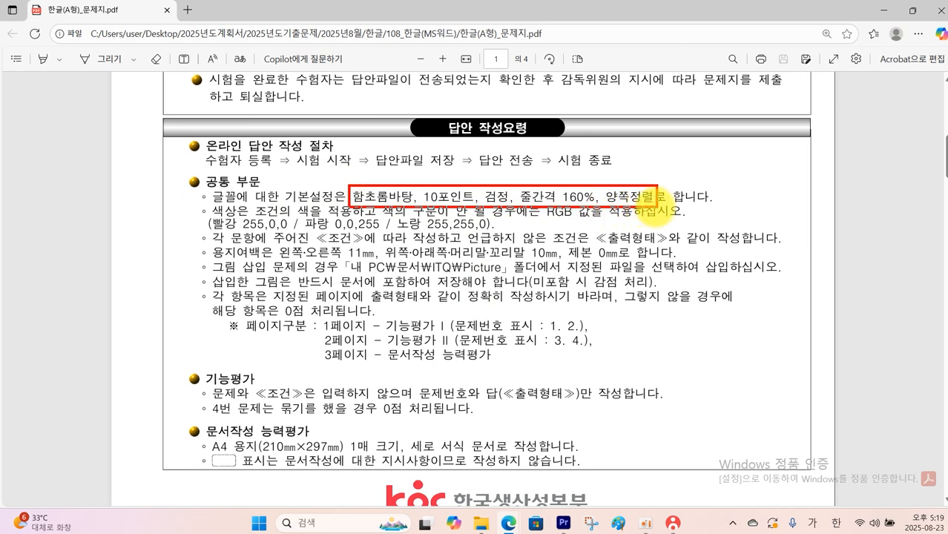
{"action": "left_click_drag", "start_coordinate": [655, 208], "coordinate": [659, 207]}
{"action": "mouse_move", "coordinate": [201, 216]}
{"action": "left_mouse_down"}
{"action": "mouse_move", "coordinate": [331, 238]}
{"action": "mouse_move", "coordinate": [501, 231]}
{"action": "left_mouse_up"}
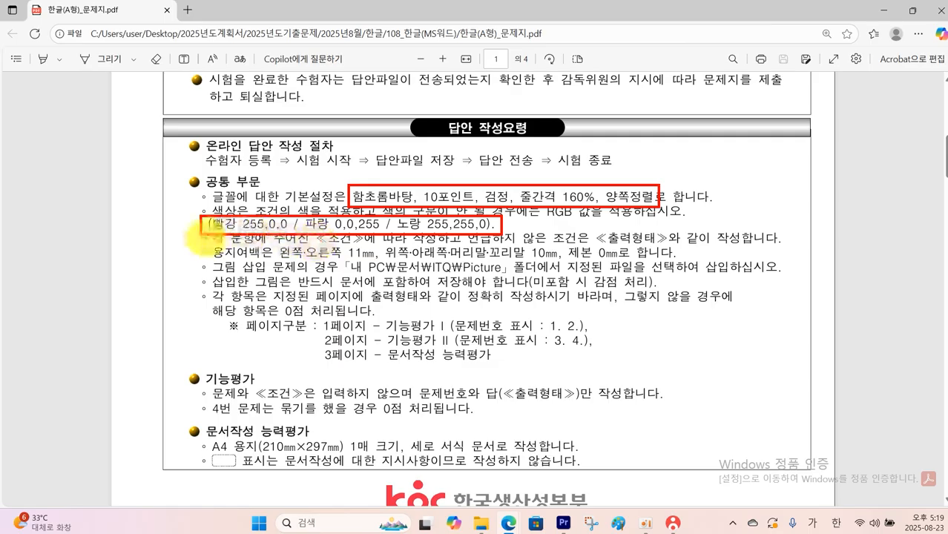
{"action": "mouse_move", "coordinate": [203, 247]}
{"action": "left_mouse_down"}
{"action": "mouse_move", "coordinate": [640, 258]}
{"action": "mouse_move", "coordinate": [650, 251]}
{"action": "mouse_move", "coordinate": [644, 256]}
{"action": "left_mouse_up"}
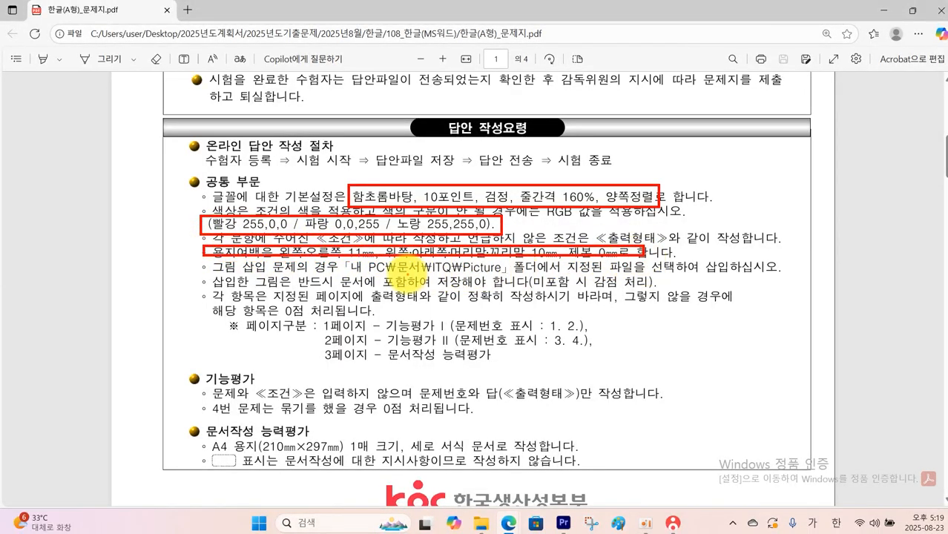
{"action": "left_click_drag", "start_coordinate": [427, 258], "coordinate": [492, 276]}
{"action": "mouse_move", "coordinate": [317, 318]}
{"action": "left_mouse_down"}
{"action": "mouse_move", "coordinate": [493, 375]}
{"action": "mouse_move", "coordinate": [639, 371]}
{"action": "left_mouse_up"}
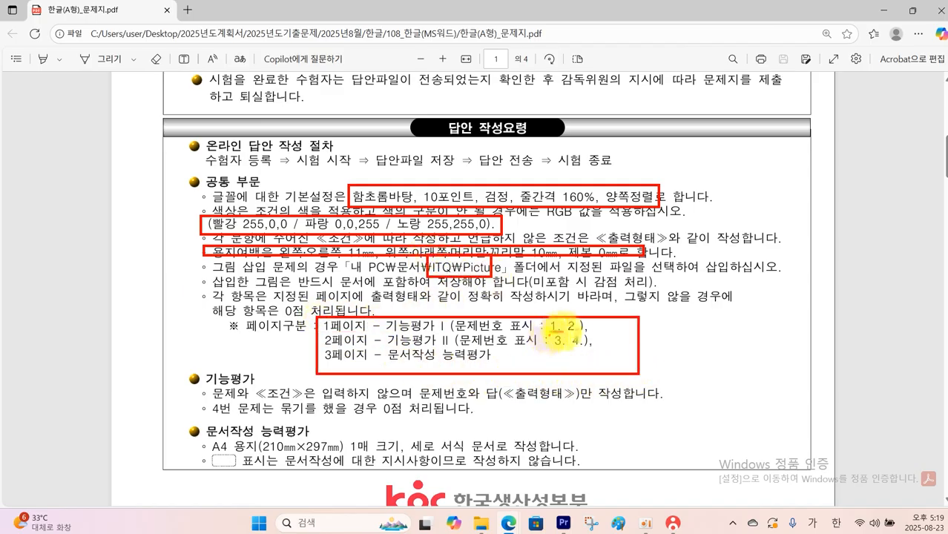
{"action": "left_click_drag", "start_coordinate": [552, 333], "coordinate": [593, 333]}
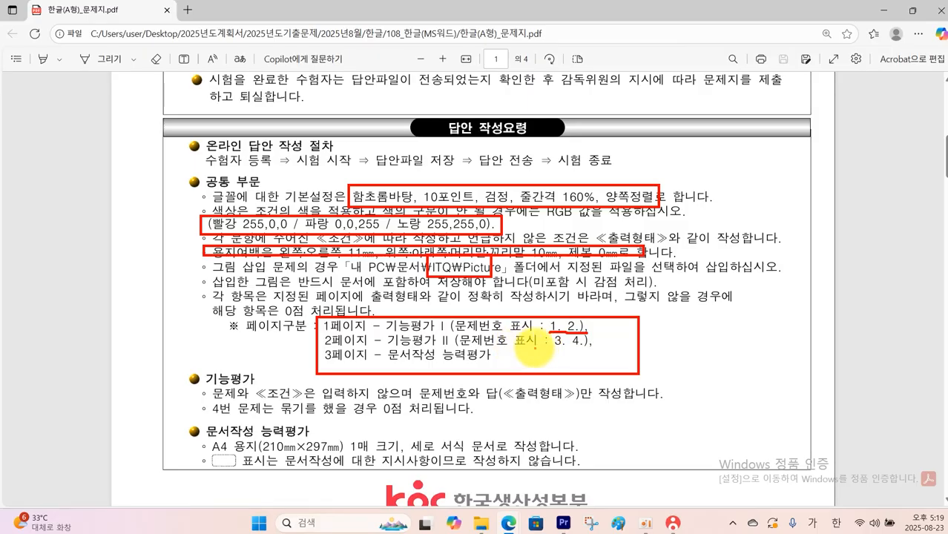
{"action": "left_click_drag", "start_coordinate": [547, 355], "coordinate": [574, 353]}
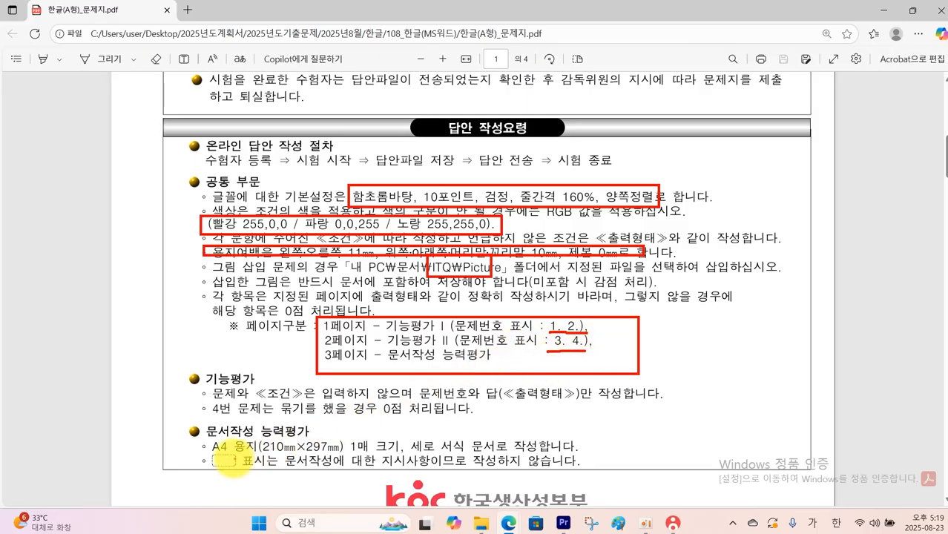
{"action": "mouse_move", "coordinate": [235, 458]}
{"action": "left_mouse_down"}
{"action": "mouse_move", "coordinate": [190, 444]}
{"action": "mouse_move", "coordinate": [254, 454]}
{"action": "left_mouse_up"}
{"action": "key", "text": "Escape"}
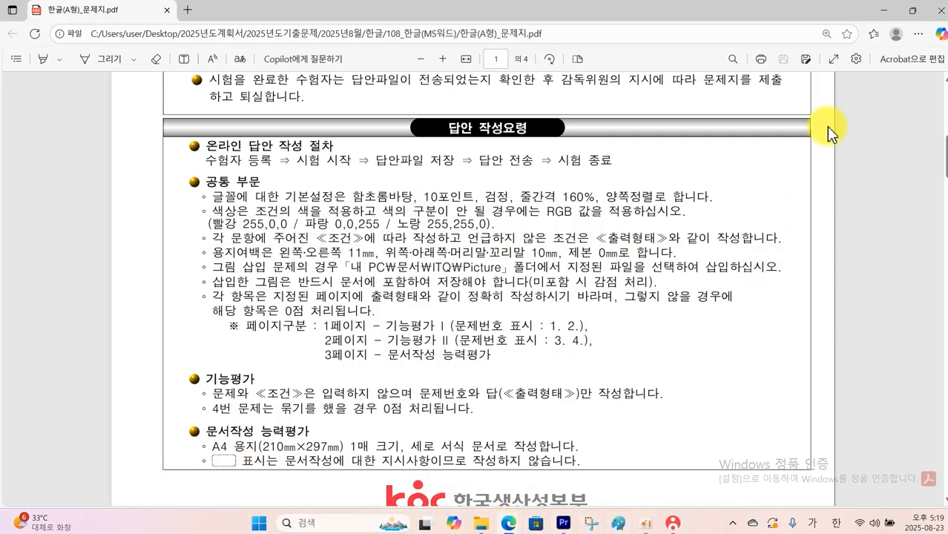
Switch to the blank Hangul document and set its top, header, footer and bottom page margins to 10 mm
{"action": "left_click", "coordinate": [882, 11]}
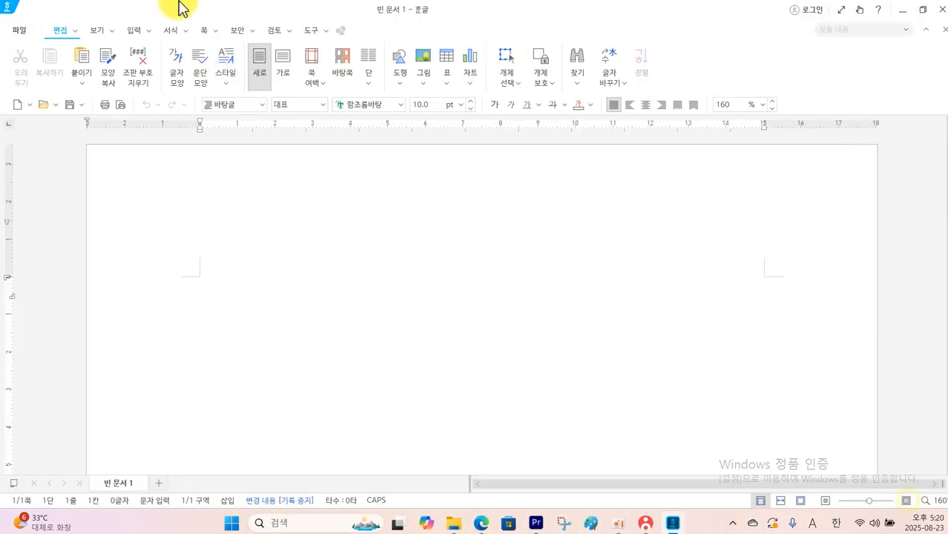
{"action": "left_click", "coordinate": [18, 31]}
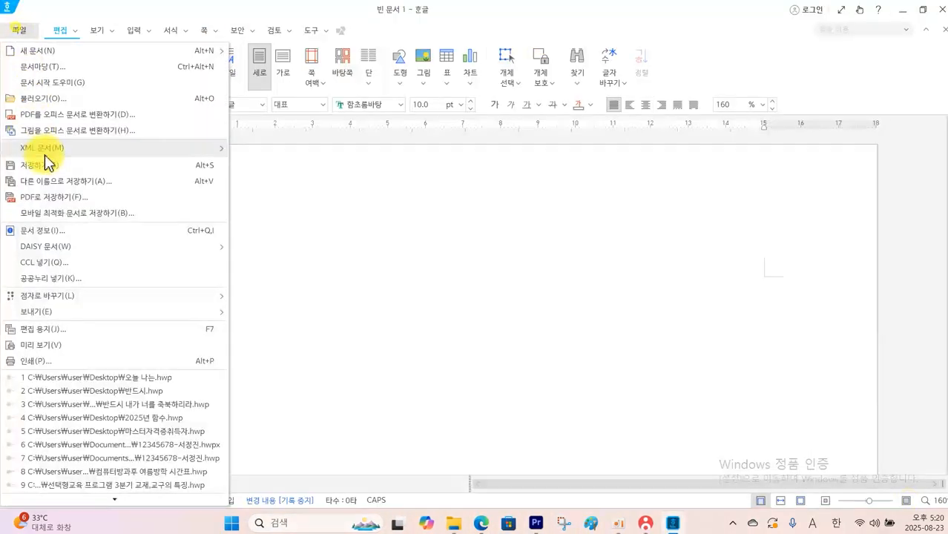
{"action": "left_click", "coordinate": [73, 327]}
{"action": "left_click_drag", "start_coordinate": [461, 229], "coordinate": [423, 236]}
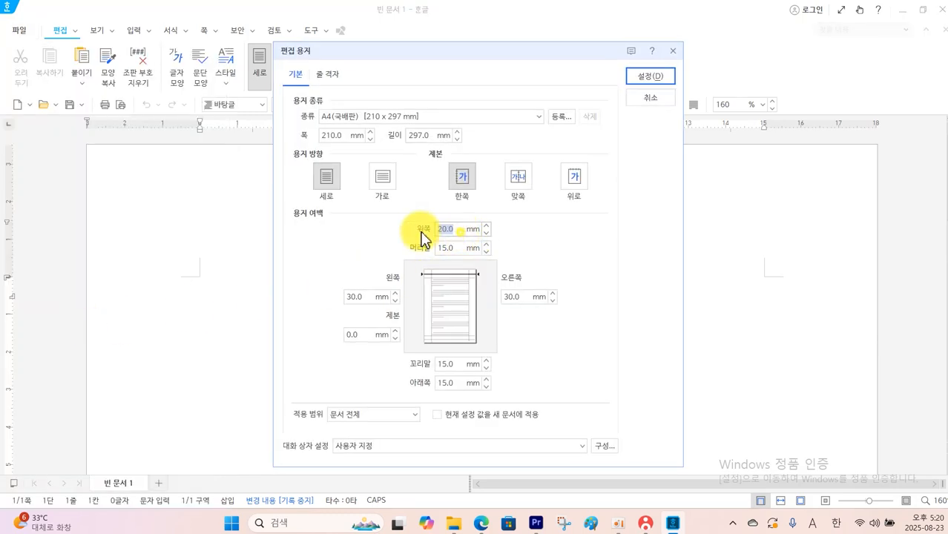
{"action": "type", "text": "10"}
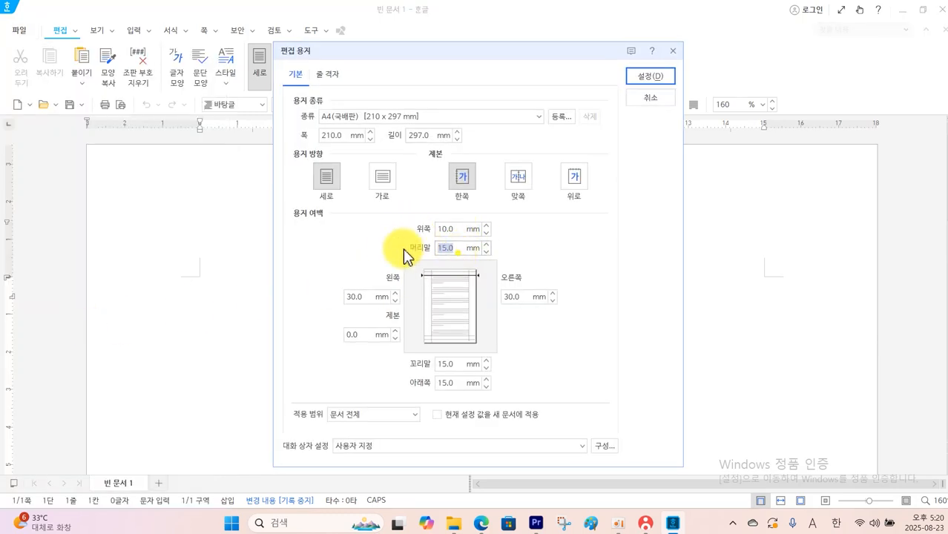
{"action": "type", "text": "10"}
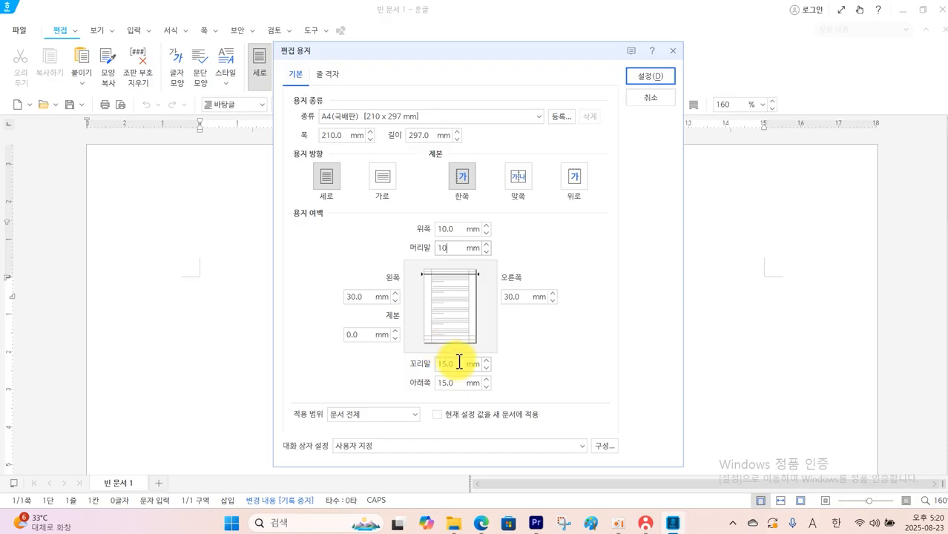
{"action": "left_click_drag", "start_coordinate": [459, 361], "coordinate": [407, 368]}
{"action": "type", "text": "10"}
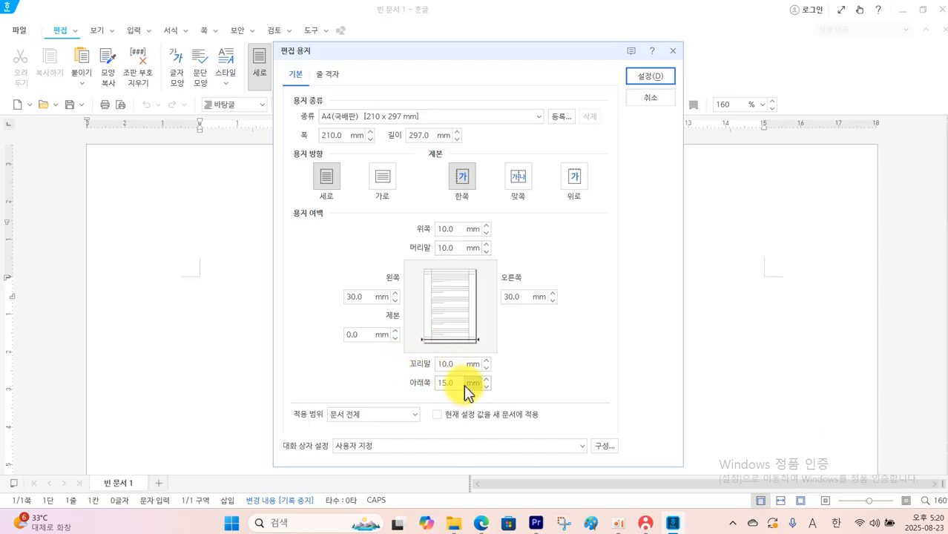
{"action": "left_click_drag", "start_coordinate": [467, 392], "coordinate": [443, 386]}
{"action": "type", "text": "10"}
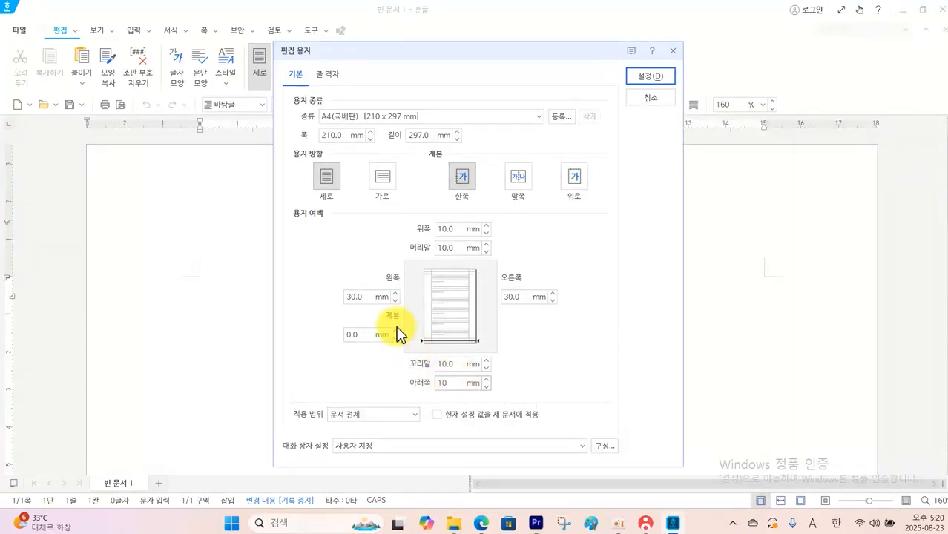
Set the left and right page margins to 11 mm and apply the page setup
{"action": "left_click_drag", "start_coordinate": [375, 297], "coordinate": [275, 296]}
{"action": "type", "text": "11"}
{"action": "left_click_drag", "start_coordinate": [526, 297], "coordinate": [474, 303]}
{"action": "type", "text": "11"}
{"action": "left_click", "coordinate": [644, 76]}
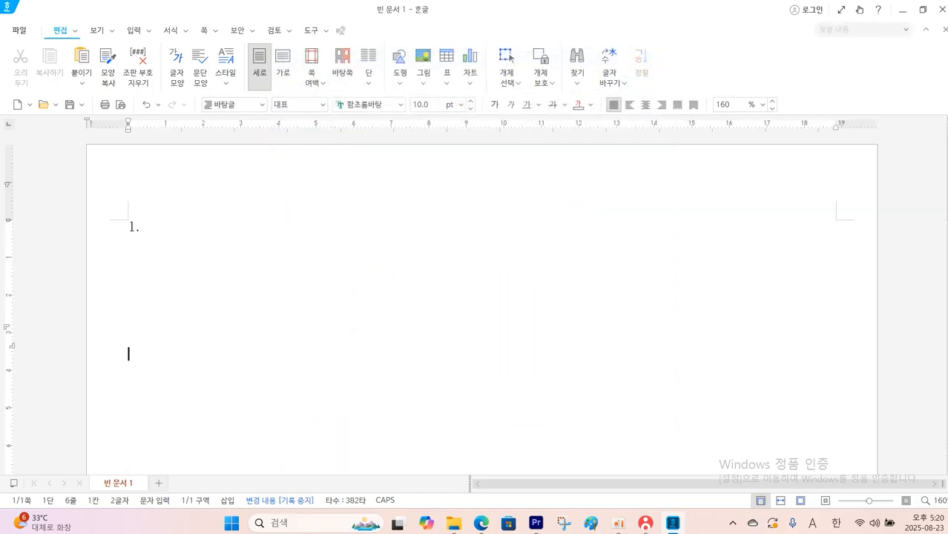
Enter question numbers 1. and 2. on page one and 3. and 4. on page two, adding page breaks to start pages two and three
{"action": "key", "text": "ctrl+Return"}
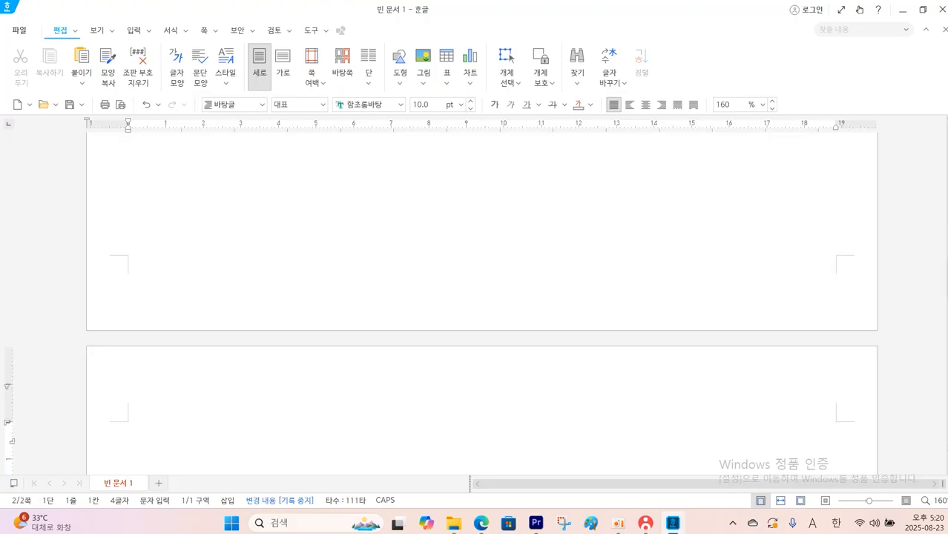
{"action": "type", "text": "."}
{"action": "key", "text": "Return"}
{"action": "key", "text": "Return"}
{"action": "key", "text": "Return"}
{"action": "key", "text": "Return"}
{"action": "key", "text": "Return"}
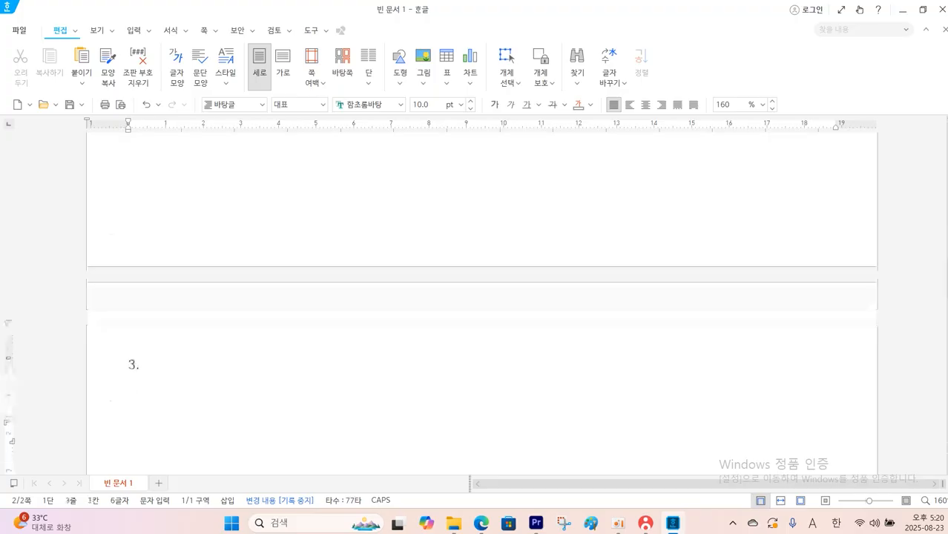
{"action": "key", "text": "Return"}
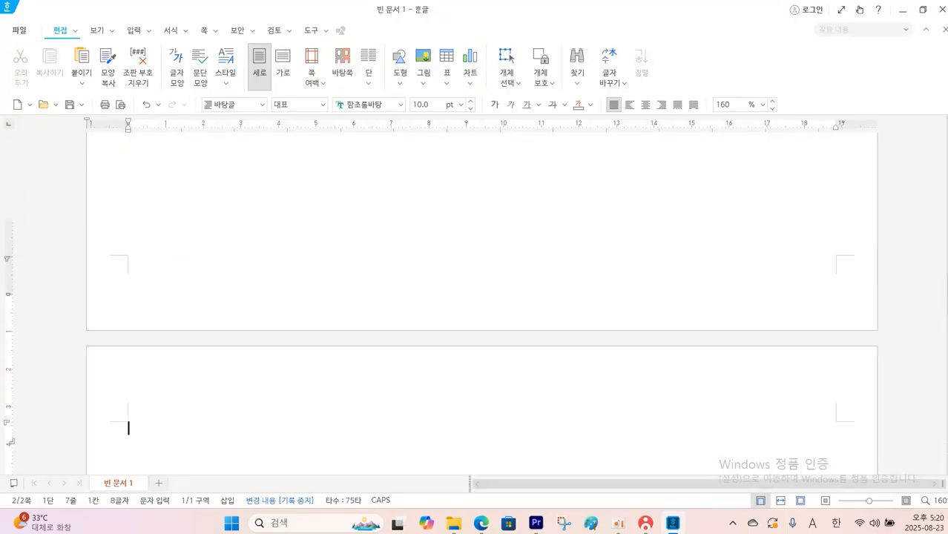
Show the page thumbnails with 쪽 모양 보기 and go to page 1 to check the three-page layout
{"action": "left_click", "coordinate": [111, 31]}
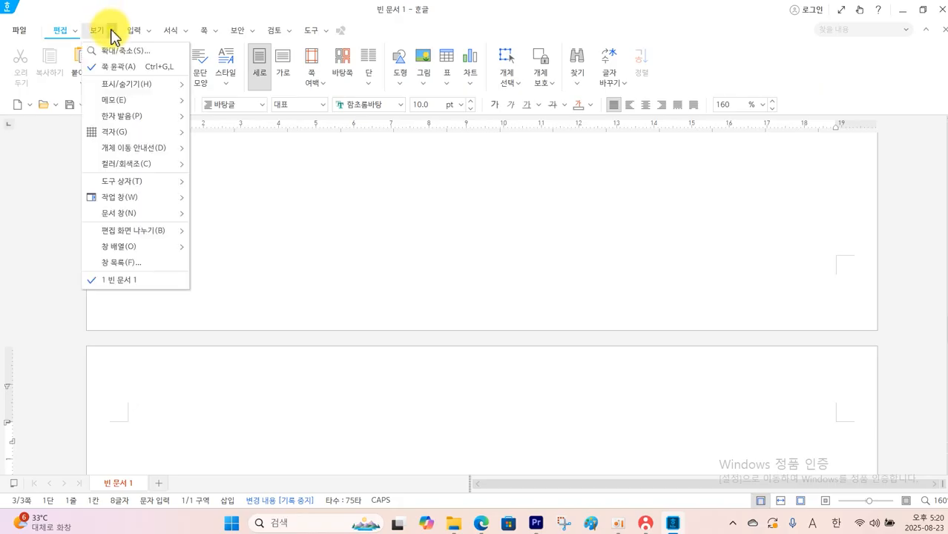
{"action": "mouse_move", "coordinate": [141, 199]}
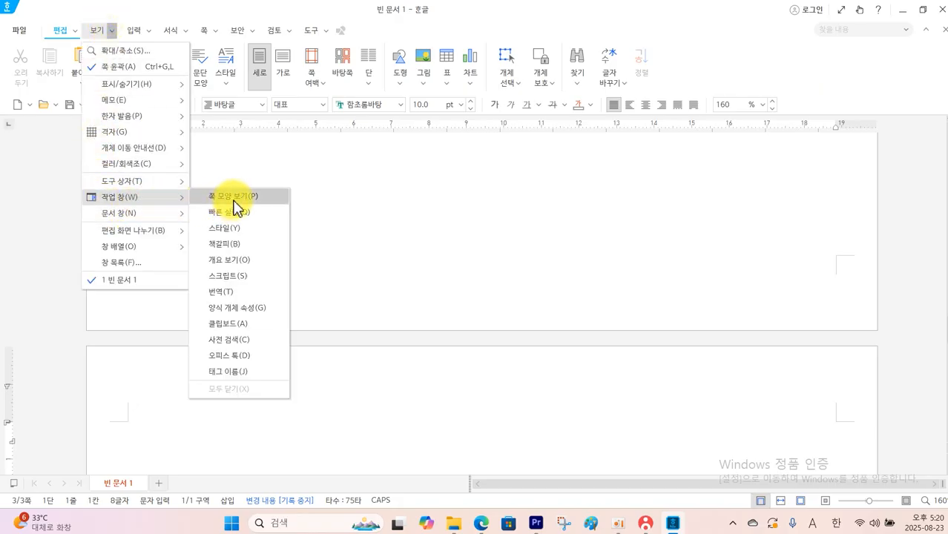
{"action": "left_click", "coordinate": [234, 198]}
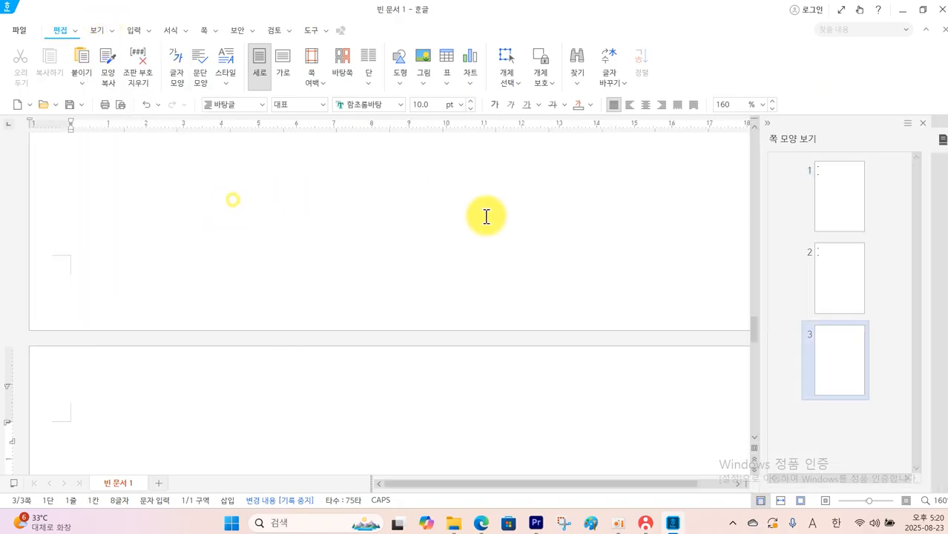
{"action": "left_click", "coordinate": [846, 220]}
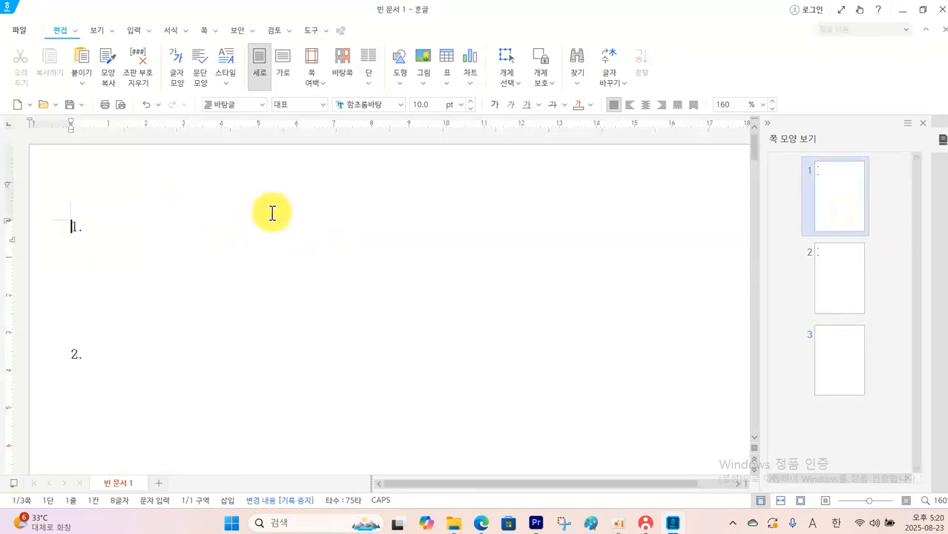
Close the page thumbnails and bring up Save As for the document, opening the ITQ folder inside 문서
{"action": "left_click", "coordinate": [926, 128]}
{"action": "left_click", "coordinate": [129, 247]}
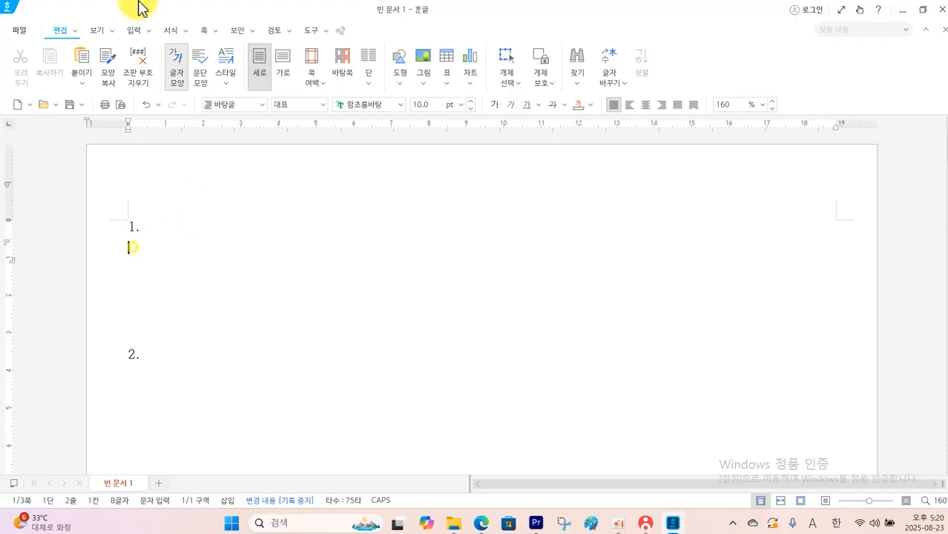
{"action": "left_click", "coordinate": [20, 31]}
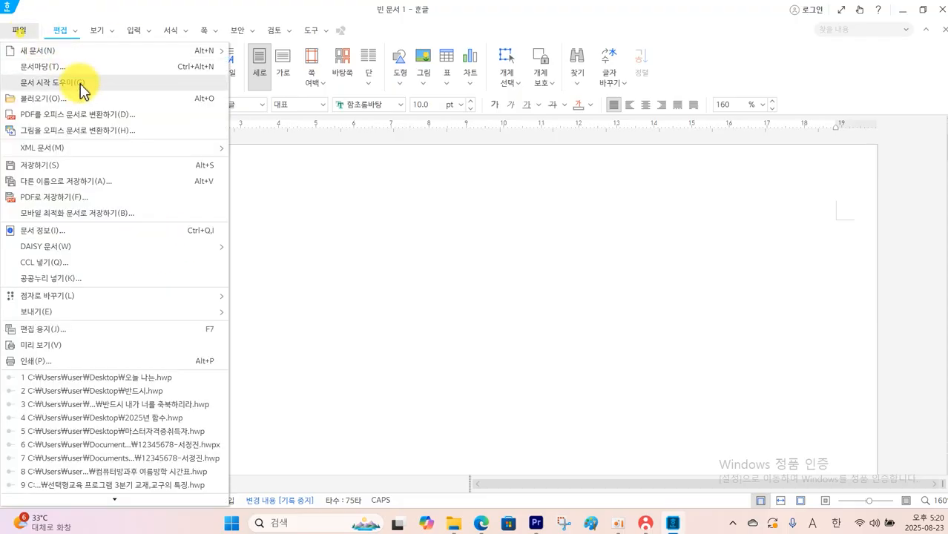
{"action": "left_click", "coordinate": [86, 183]}
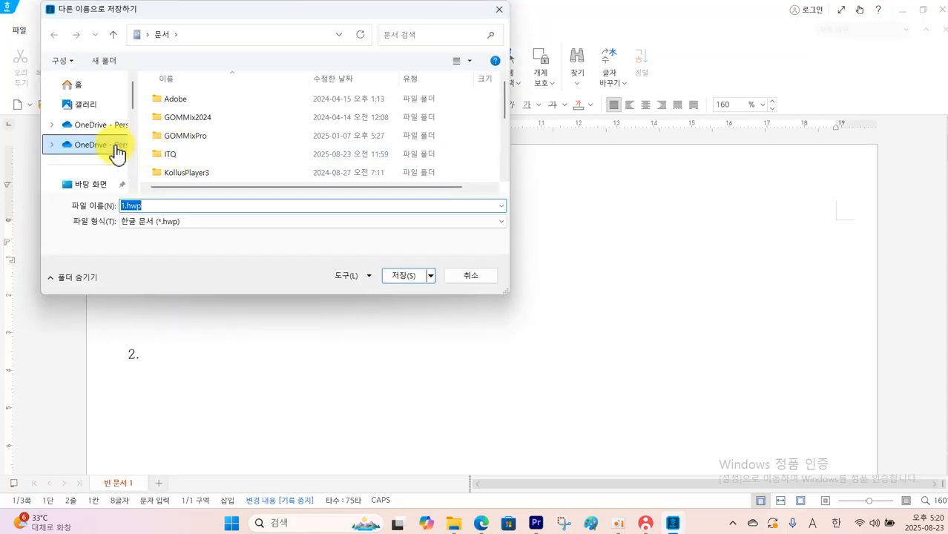
{"action": "scroll", "coordinate": [118, 152], "scroll_direction": "down", "scroll_amount": 2}
{"action": "left_click", "coordinate": [83, 160]}
{"action": "left_click", "coordinate": [185, 155]}
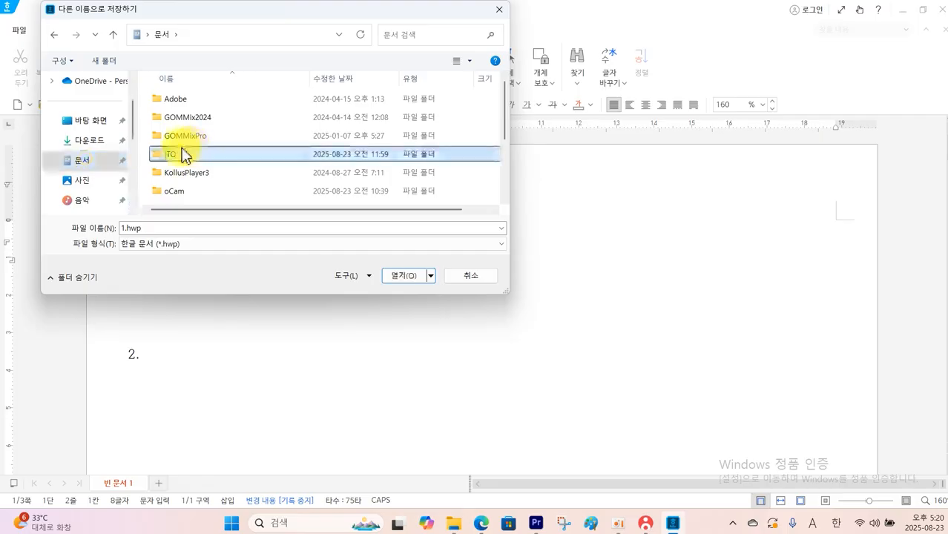
{"action": "double_click", "coordinate": [185, 154]}
Save the document in 한글 문서 (*.hwp) format, named with the examinee number, a hyphen and the examinee's name
{"action": "type", "text": "1234567"}
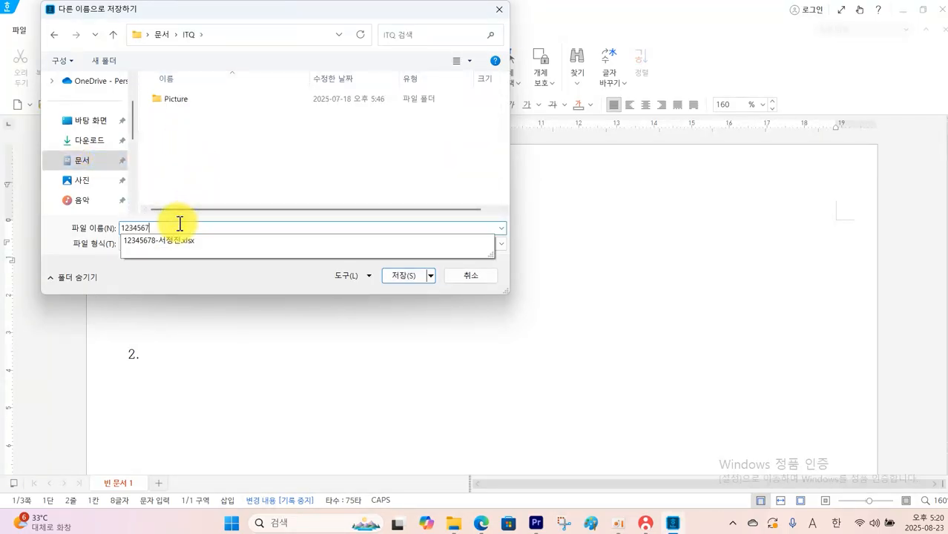
{"action": "type", "text": "8-TJ"}
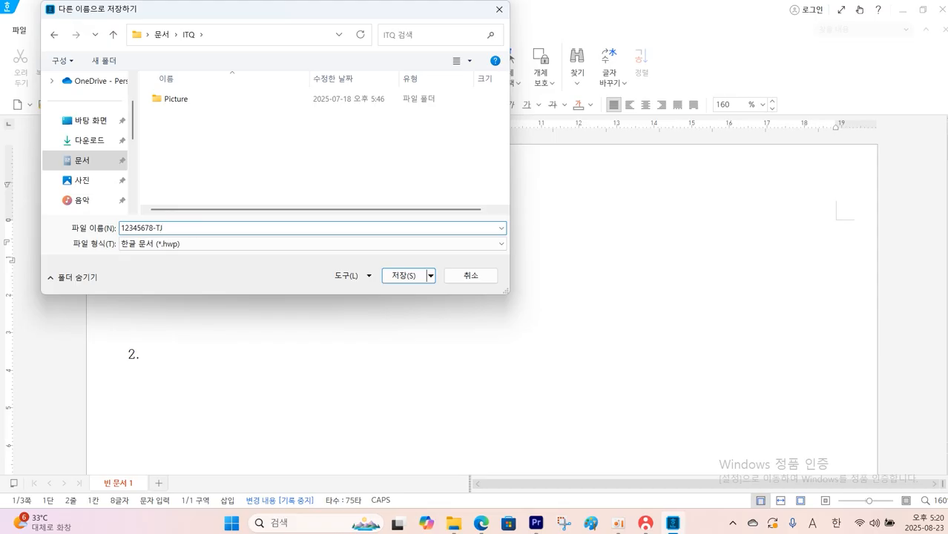
{"action": "key", "text": "BackSpace"}
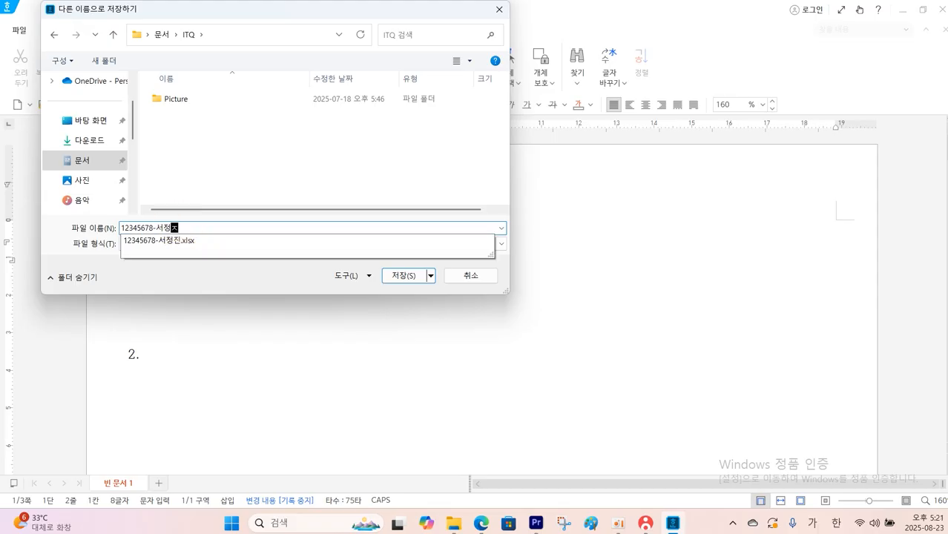
{"action": "left_click", "coordinate": [404, 275]}
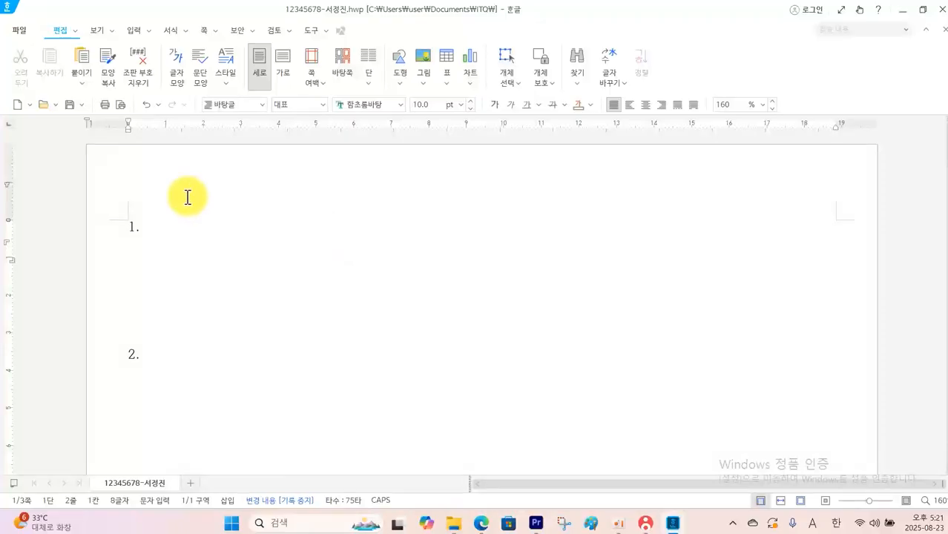
Switch to the exam question PDF in Edge and review question 1's expected output and its point value
{"action": "key", "text": "alt+Tab"}
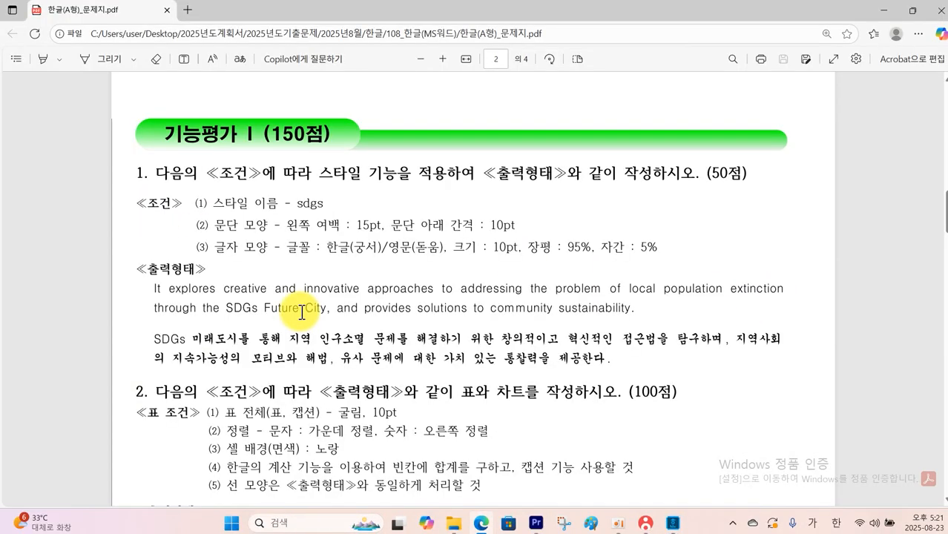
{"action": "mouse_move", "coordinate": [143, 276]}
{"action": "left_mouse_down"}
{"action": "mouse_move", "coordinate": [447, 386]}
{"action": "mouse_move", "coordinate": [778, 379]}
{"action": "mouse_move", "coordinate": [801, 366]}
{"action": "left_mouse_up"}
{"action": "mouse_move", "coordinate": [738, 194]}
{"action": "left_mouse_down"}
{"action": "mouse_move", "coordinate": [704, 185]}
{"action": "mouse_move", "coordinate": [742, 149]}
{"action": "mouse_move", "coordinate": [736, 199]}
{"action": "left_mouse_up"}
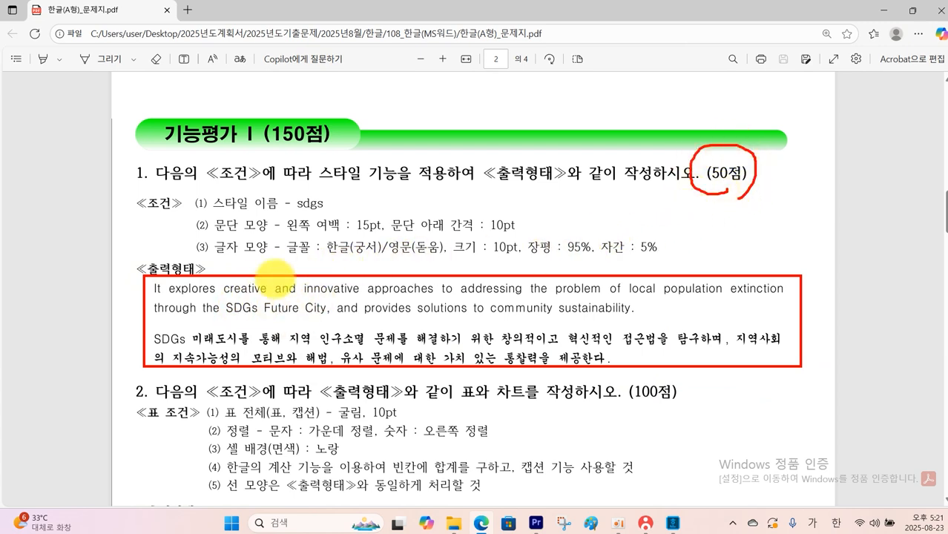
{"action": "key", "text": "Escape"}
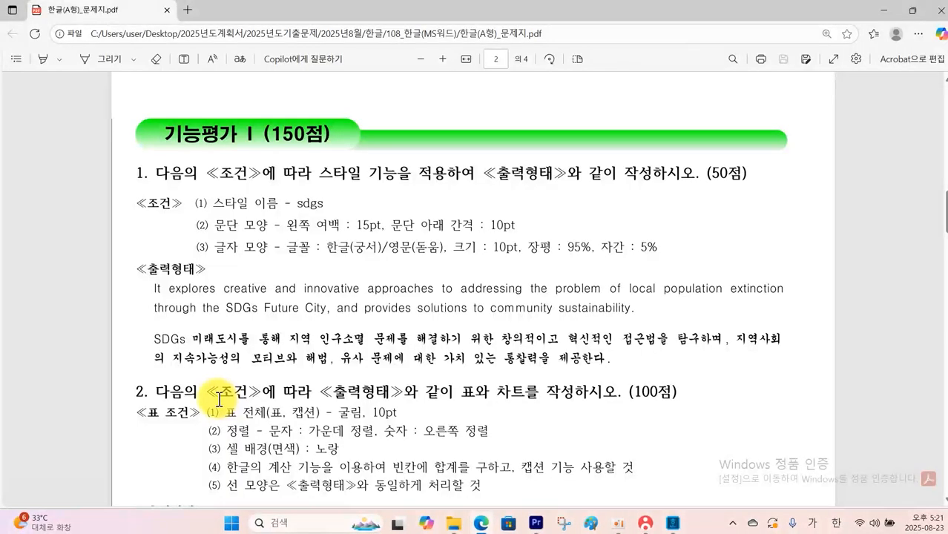
Examine question 2's expected table in the question PDF, counting its rows and columns
{"action": "scroll", "coordinate": [220, 399], "scroll_direction": "down", "scroll_amount": 1}
{"action": "scroll", "coordinate": [219, 399], "scroll_direction": "down", "scroll_amount": 3}
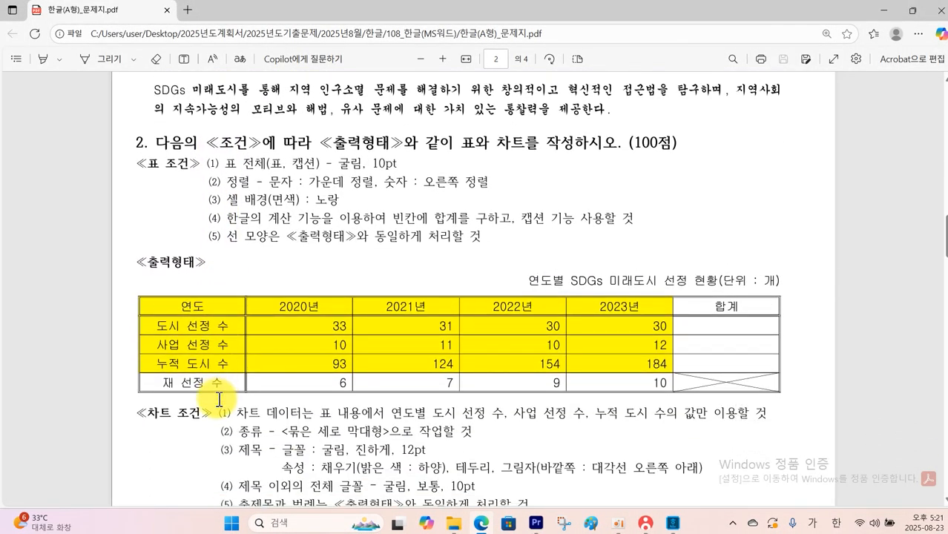
{"action": "mouse_move", "coordinate": [129, 281]}
{"action": "left_mouse_down"}
{"action": "mouse_move", "coordinate": [392, 383]}
{"action": "mouse_move", "coordinate": [819, 398]}
{"action": "left_mouse_up"}
{"action": "mouse_move", "coordinate": [467, 245]}
{"action": "left_mouse_down"}
{"action": "mouse_move", "coordinate": [356, 137]}
{"action": "mouse_move", "coordinate": [404, 252]}
{"action": "left_mouse_up"}
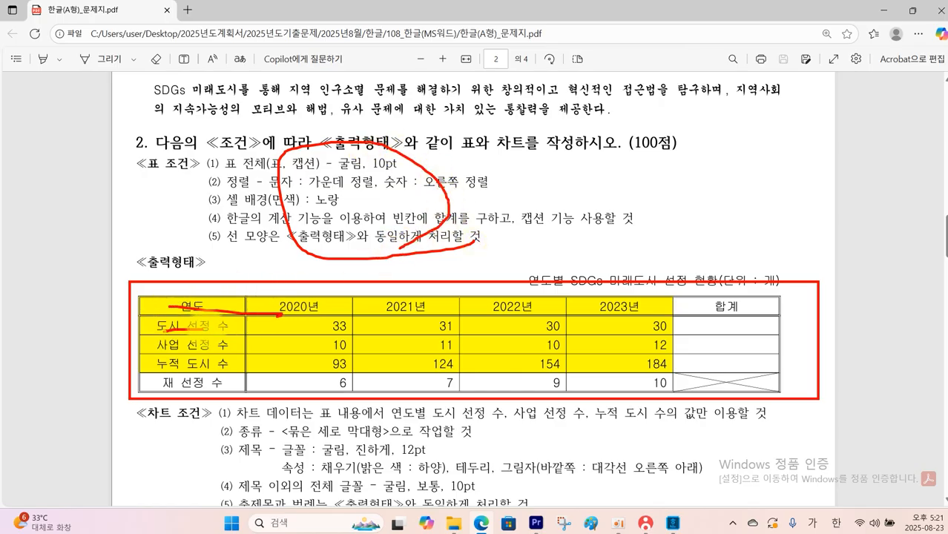
{"action": "left_click_drag", "start_coordinate": [152, 387], "coordinate": [216, 384]}
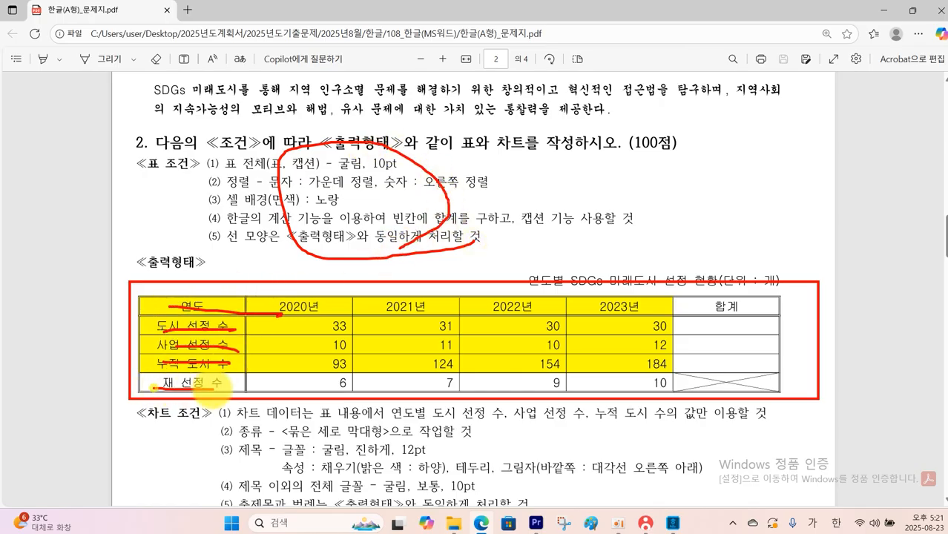
{"action": "left_click_drag", "start_coordinate": [189, 283], "coordinate": [186, 469]}
{"action": "left_click_drag", "start_coordinate": [261, 295], "coordinate": [266, 392]}
{"action": "left_click_drag", "start_coordinate": [395, 301], "coordinate": [399, 371]}
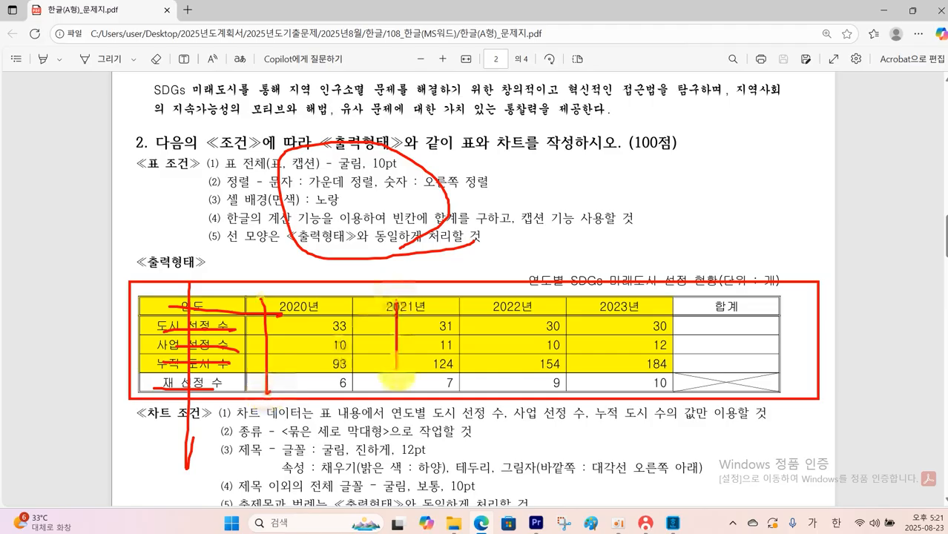
{"action": "left_click_drag", "start_coordinate": [489, 303], "coordinate": [497, 367]}
{"action": "left_click_drag", "start_coordinate": [625, 306], "coordinate": [623, 362]}
{"action": "left_click_drag", "start_coordinate": [729, 302], "coordinate": [728, 375]}
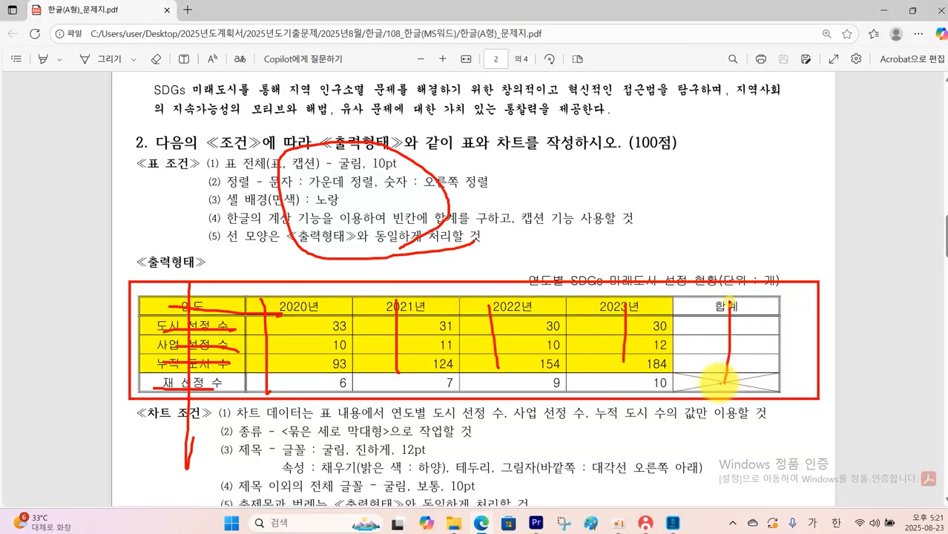
{"action": "key", "text": "Escape"}
Switch back to the Hangul document and insert a table with 5 rows and 6 columns below question number 2
{"action": "left_click", "coordinate": [676, 528]}
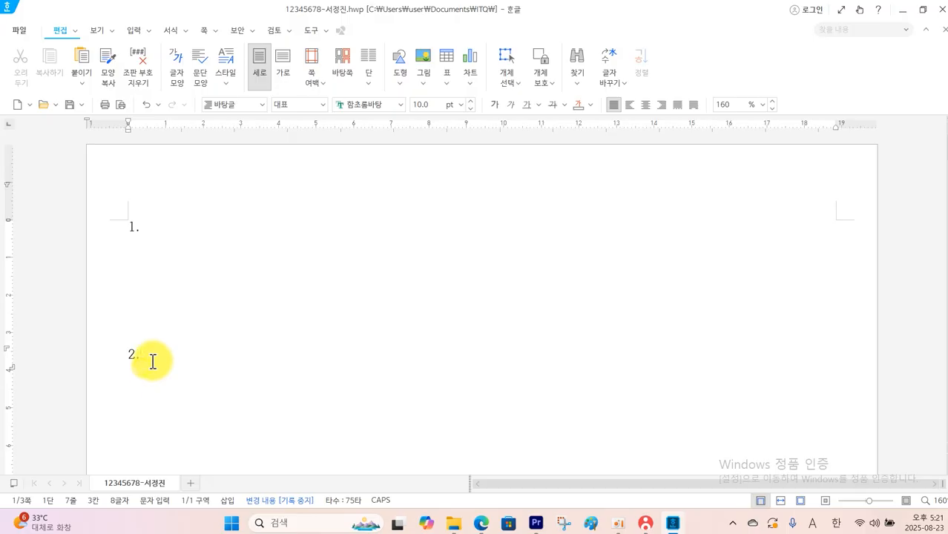
{"action": "left_click", "coordinate": [136, 31]}
{"action": "left_click", "coordinate": [136, 65]}
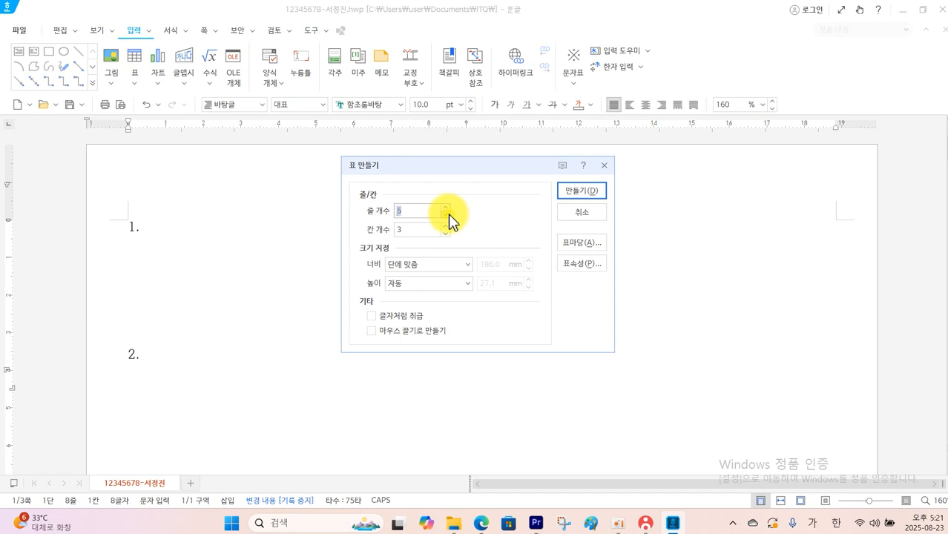
{"action": "left_click", "coordinate": [448, 225]}
{"action": "left_click", "coordinate": [448, 225]}
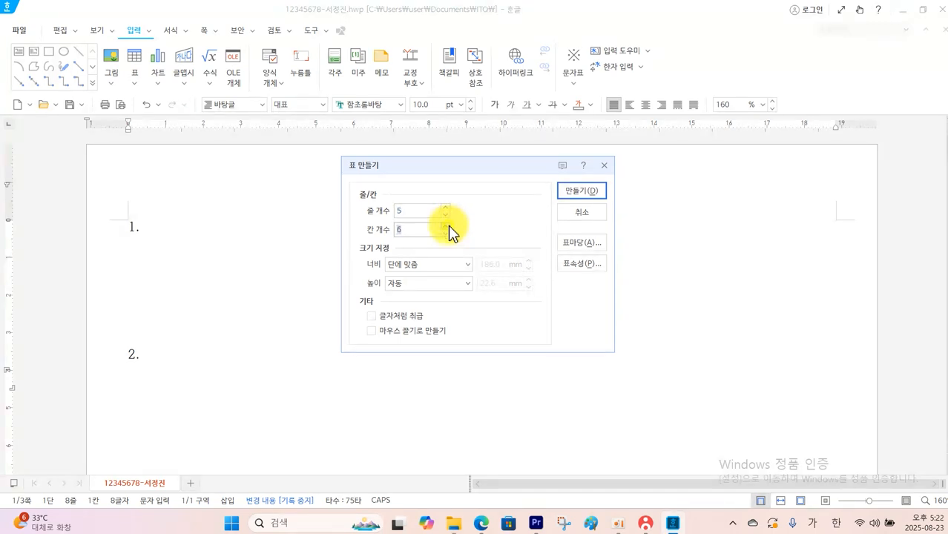
{"action": "left_click", "coordinate": [563, 195]}
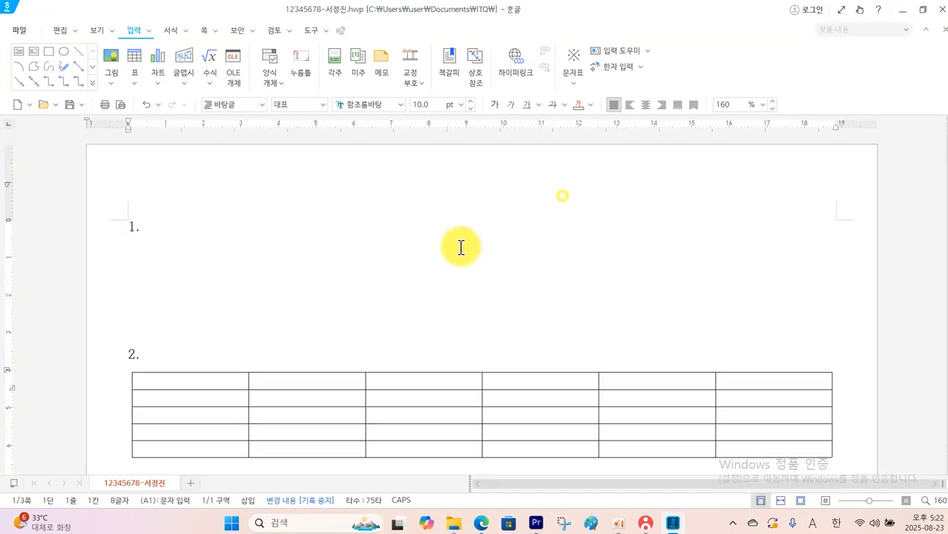
{"action": "left_click", "coordinate": [193, 382]}
Switch to the question PDF and check the caption text above question 2's table
{"action": "left_click", "coordinate": [490, 524]}
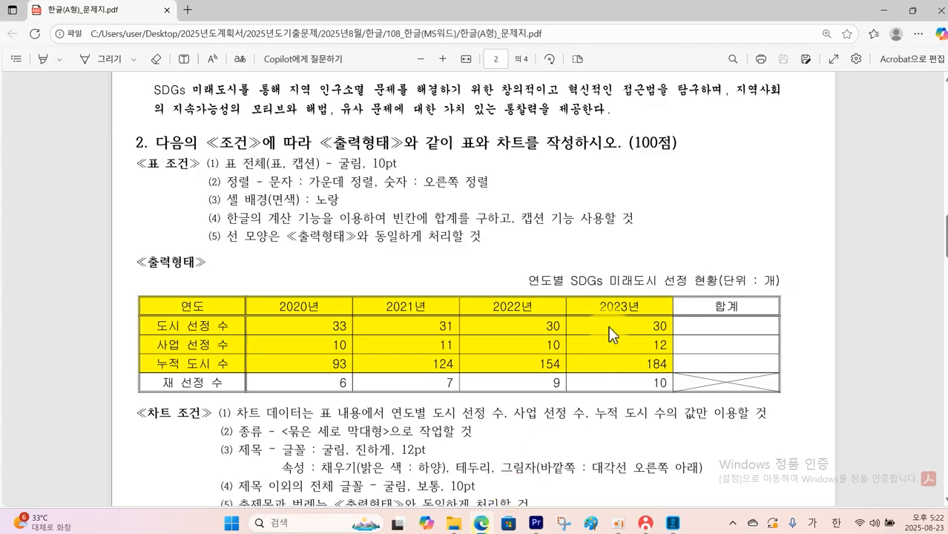
{"action": "mouse_move", "coordinate": [513, 262]}
{"action": "left_mouse_down"}
{"action": "mouse_move", "coordinate": [571, 294]}
{"action": "mouse_move", "coordinate": [785, 293]}
{"action": "left_mouse_up"}
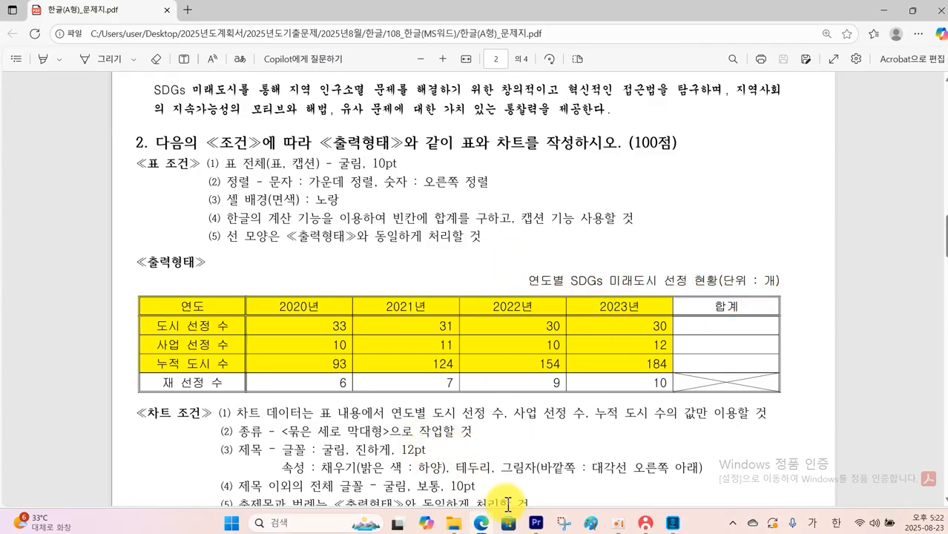
{"action": "left_click", "coordinate": [672, 523]}
Add a caption above the table and replace its default text with "연도별 SDGs 미래도시 선정 현황(단위 : 개)"
{"action": "left_click", "coordinate": [220, 379]}
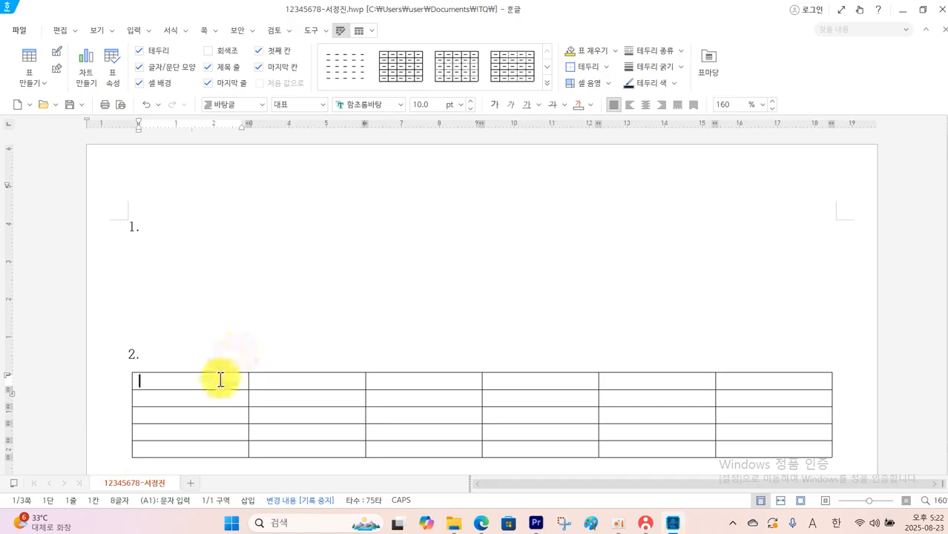
{"action": "left_click", "coordinate": [361, 31]}
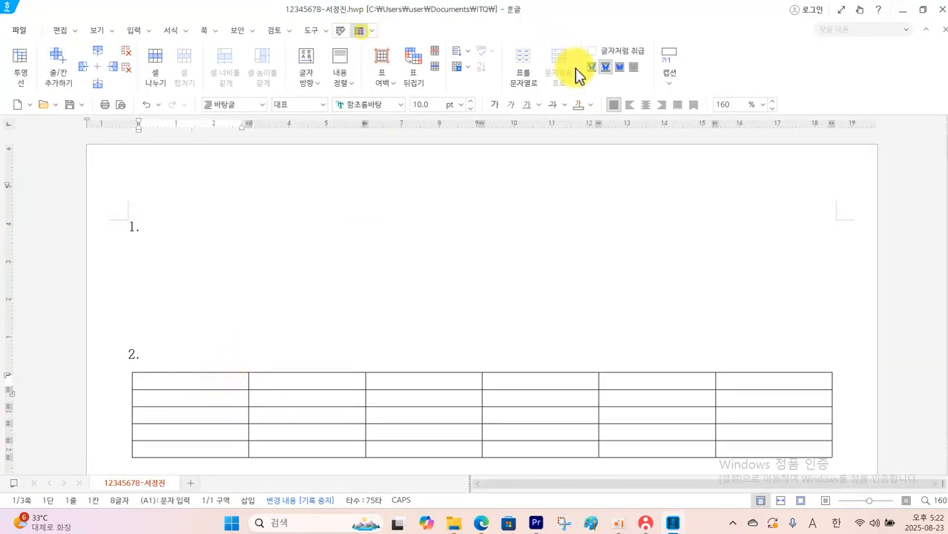
{"action": "left_click", "coordinate": [671, 91]}
{"action": "left_click", "coordinate": [673, 169]}
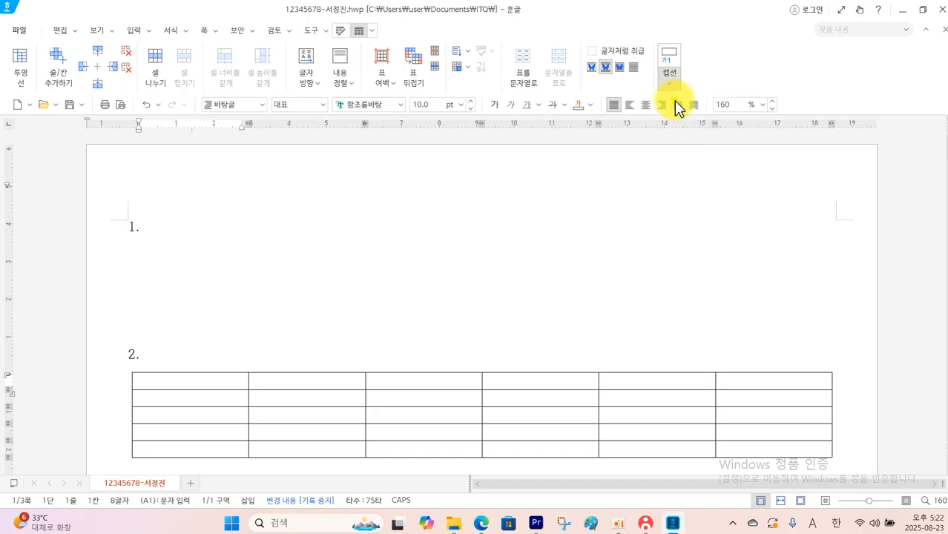
{"action": "left_click_drag", "start_coordinate": [172, 378], "coordinate": [104, 390]}
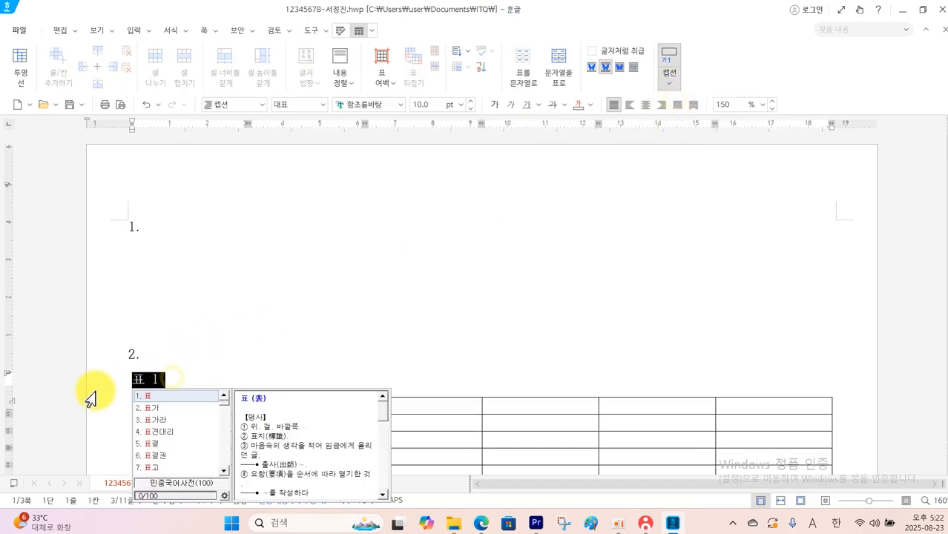
{"action": "key", "text": "BackSpace"}
{"action": "type", "text": "연도별 SDGs"}
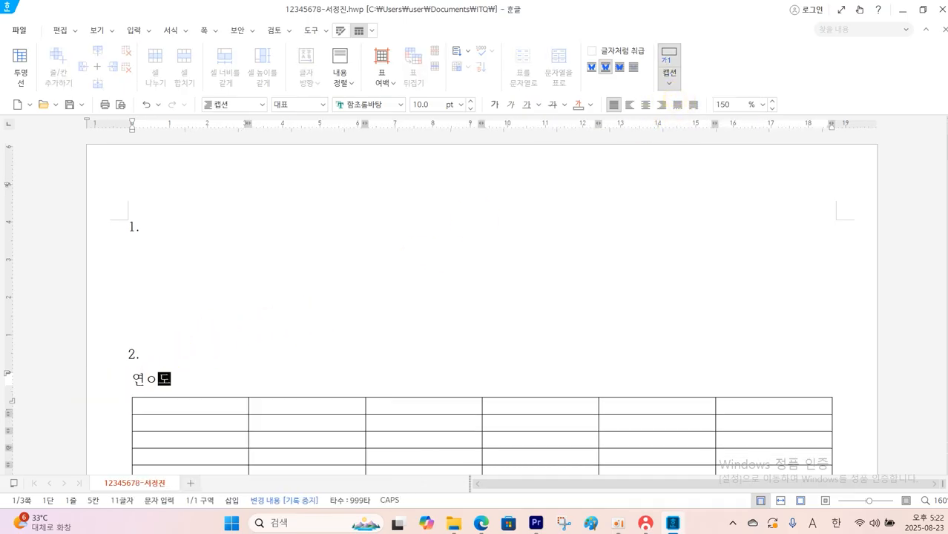
{"action": "type", "text": " 미래도시 선정 현황(단위 "}
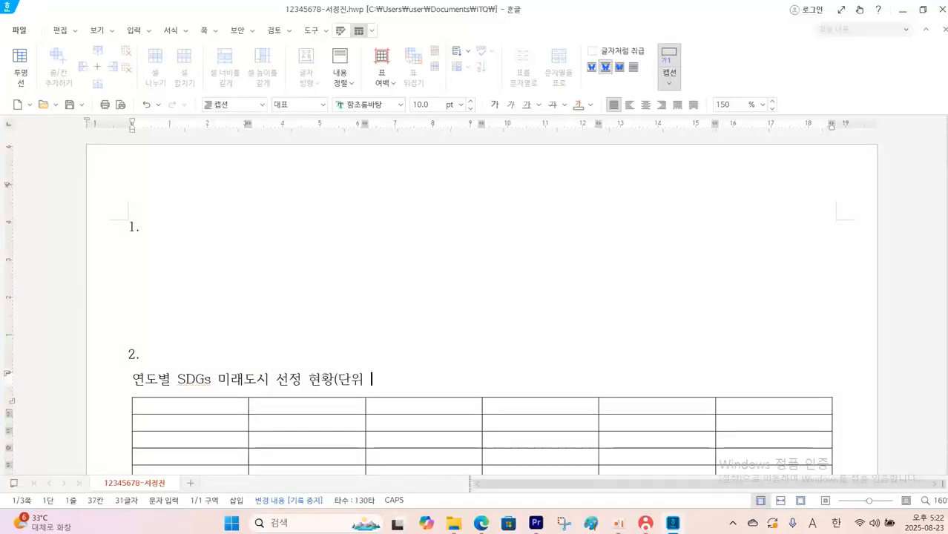
{"action": "type", "text": ": 개)"}
{"action": "left_click", "coordinate": [171, 410]}
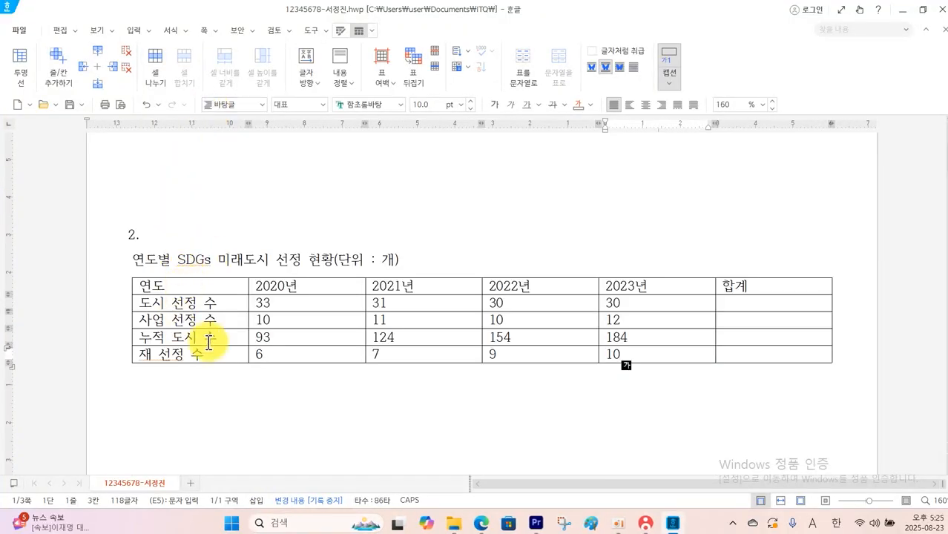
Check the table conditions in the question PDF, and set the table caption to the 굴림 font with right alignment
{"action": "left_click", "coordinate": [482, 523]}
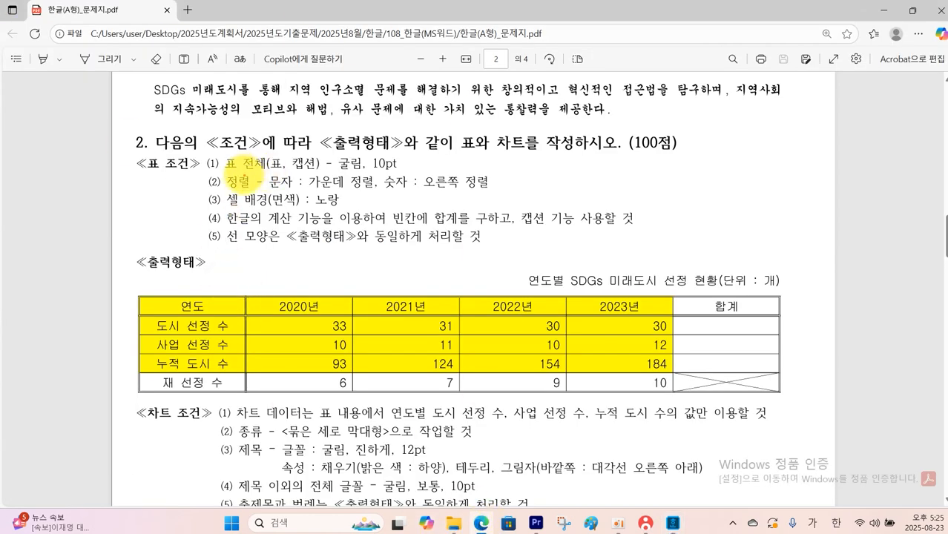
{"action": "left_click_drag", "start_coordinate": [214, 155], "coordinate": [397, 176]}
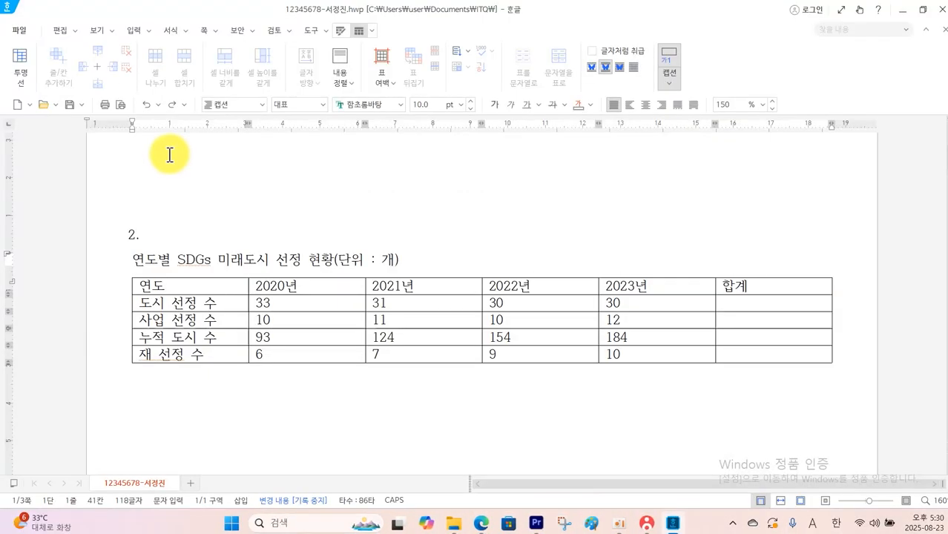
{"action": "left_click_drag", "start_coordinate": [400, 262], "coordinate": [141, 237]}
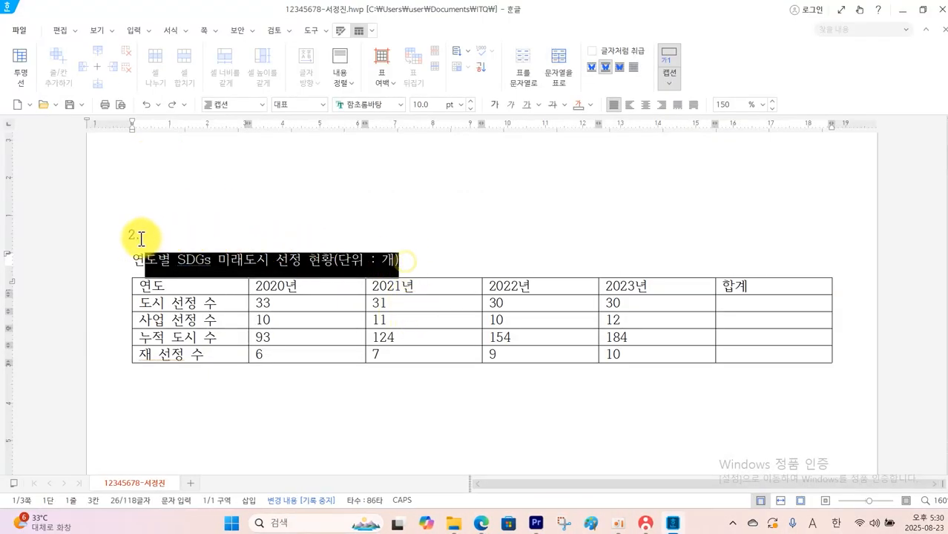
{"action": "left_click", "coordinate": [401, 108]}
{"action": "left_click", "coordinate": [438, 122]}
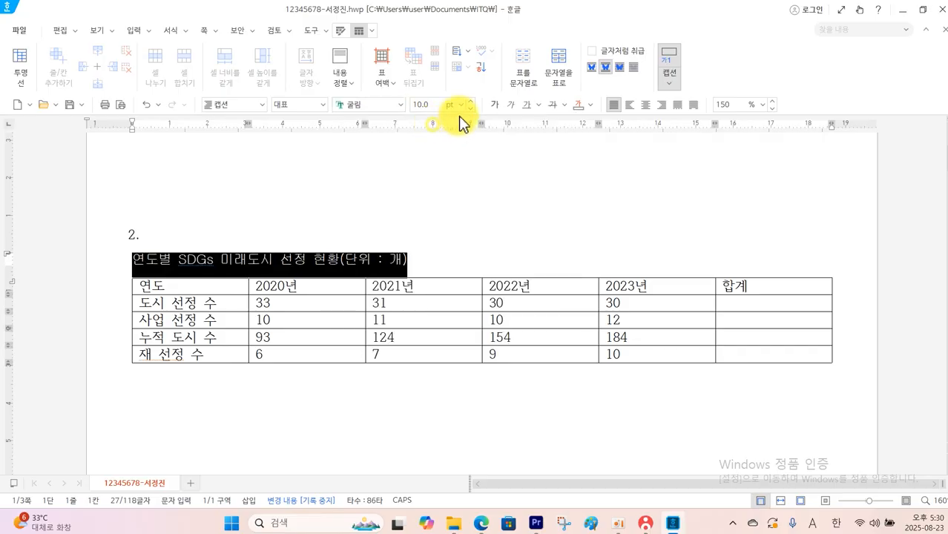
{"action": "left_click", "coordinate": [661, 105]}
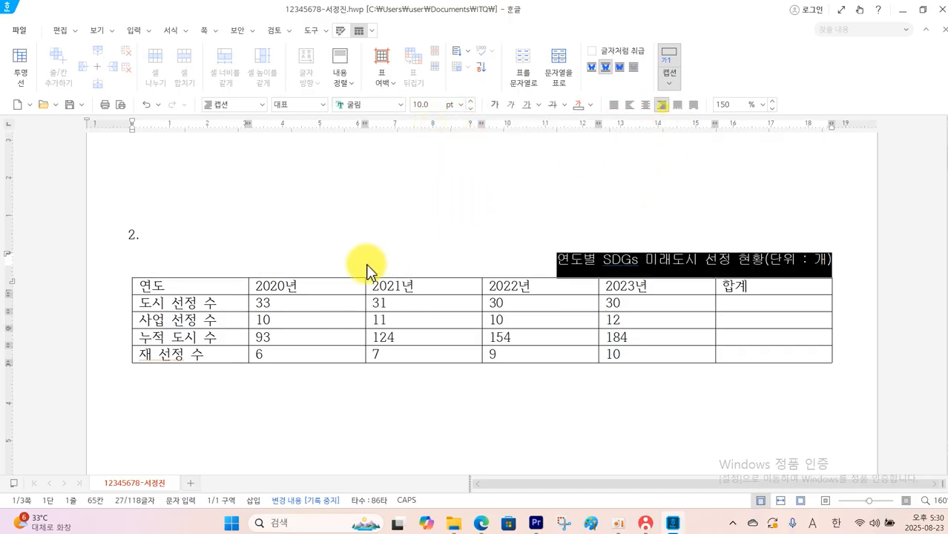
Set the text of all table cells to the 굴림 font
{"action": "left_click_drag", "start_coordinate": [232, 286], "coordinate": [720, 361]}
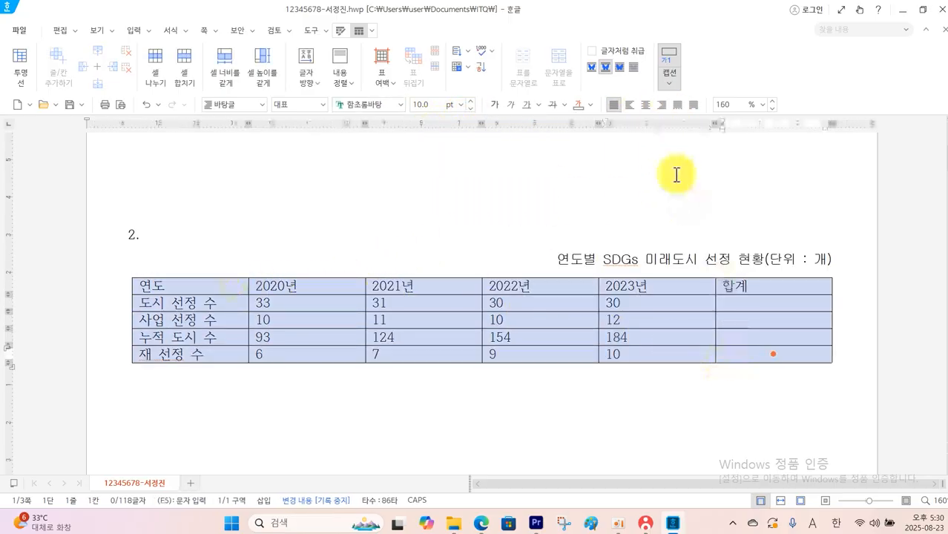
{"action": "left_click", "coordinate": [401, 105]}
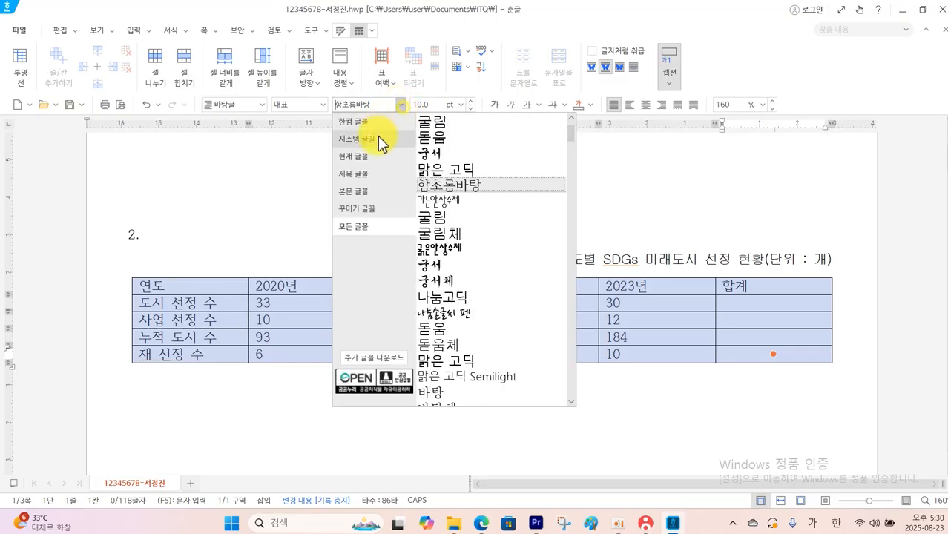
{"action": "left_click", "coordinate": [417, 123]}
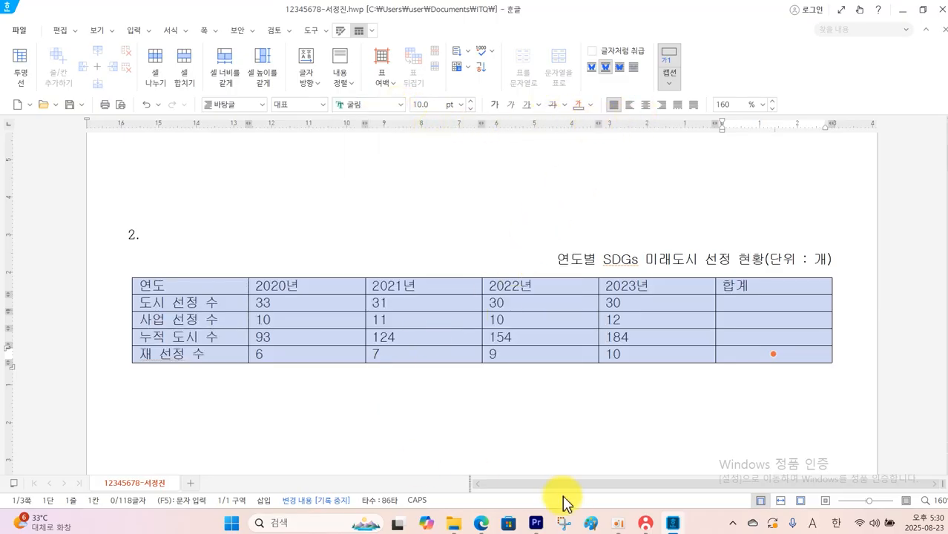
Switch to the question PDF to check table condition (2) on alignment, and return to the Hangul document
{"action": "left_click", "coordinate": [490, 492]}
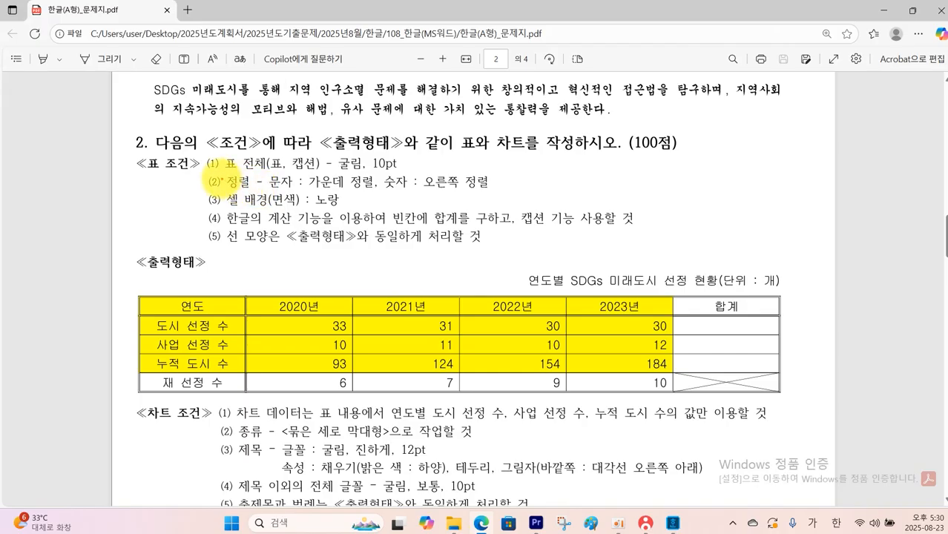
{"action": "mouse_move", "coordinate": [223, 175]}
{"action": "left_mouse_down"}
{"action": "mouse_move", "coordinate": [304, 204]}
{"action": "mouse_move", "coordinate": [475, 190]}
{"action": "left_mouse_up"}
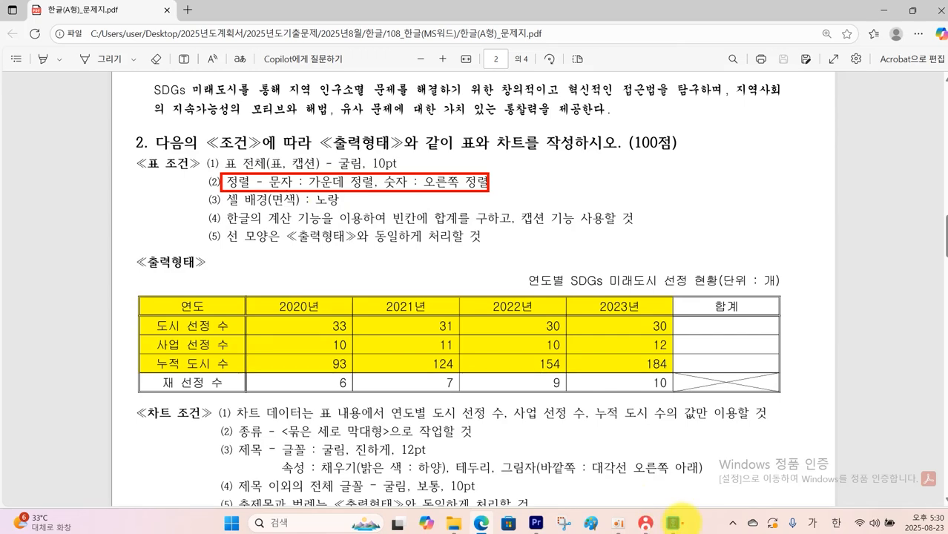
{"action": "left_click", "coordinate": [672, 523]}
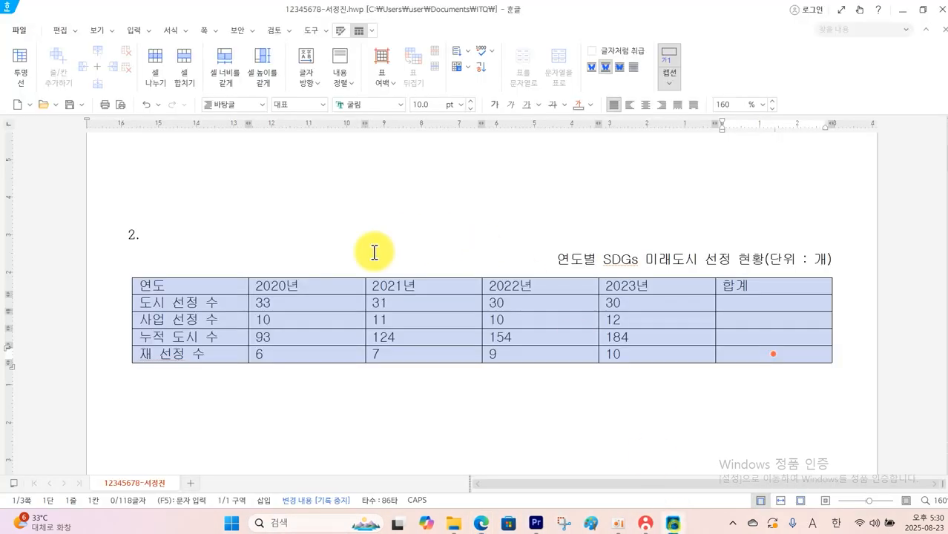
Center-align all table cells, and right-align the cells below the header row from the 2020년 column through 합계
{"action": "left_click_drag", "start_coordinate": [242, 281], "coordinate": [755, 360]}
{"action": "left_click", "coordinate": [645, 105]}
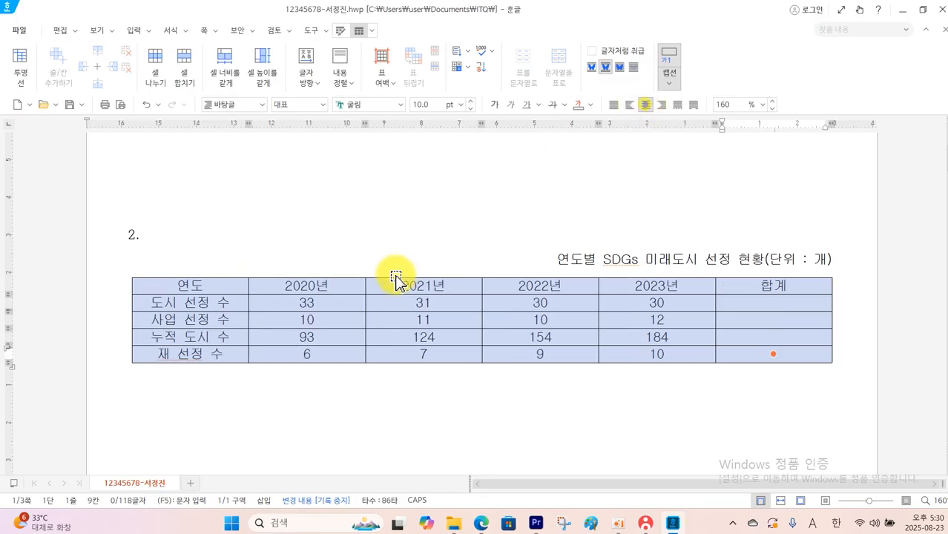
{"action": "left_click_drag", "start_coordinate": [331, 309], "coordinate": [764, 354]}
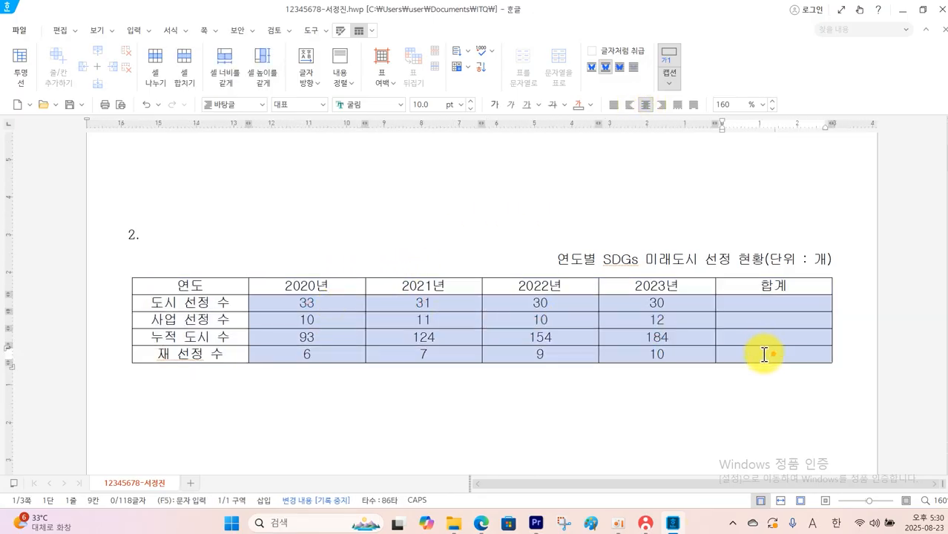
{"action": "left_click", "coordinate": [664, 107]}
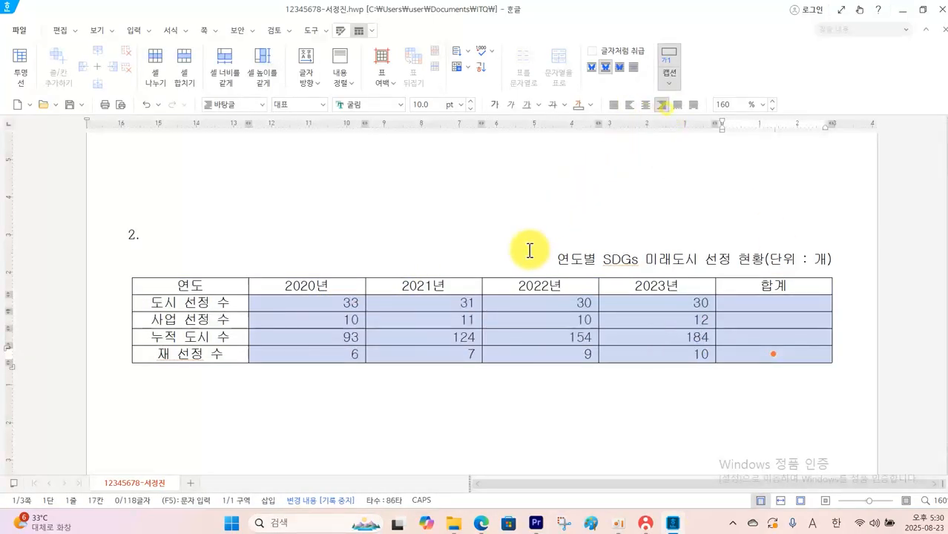
Switch to the question PDF and check table condition (3) on cell background and which cells of the sample table it covers
{"action": "mouse_move", "coordinate": [536, 523]}
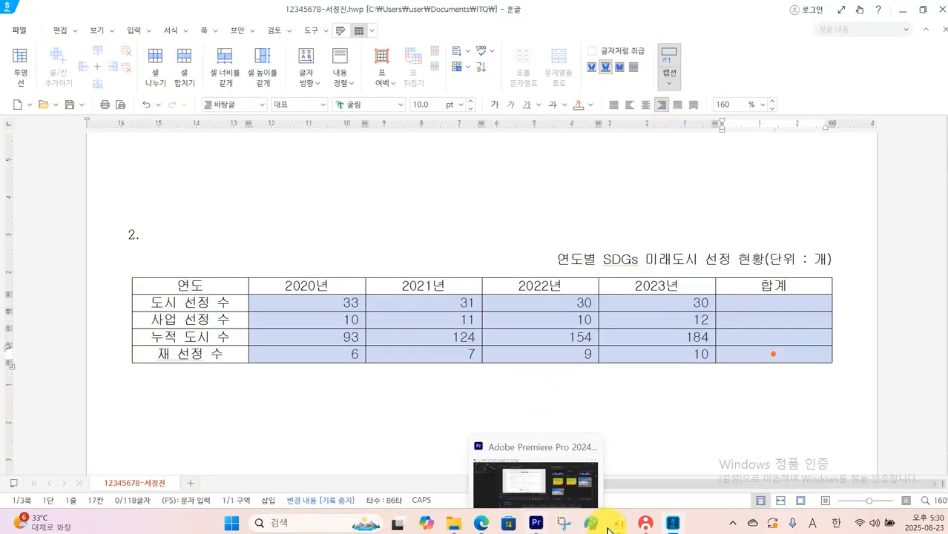
{"action": "left_click", "coordinate": [483, 521]}
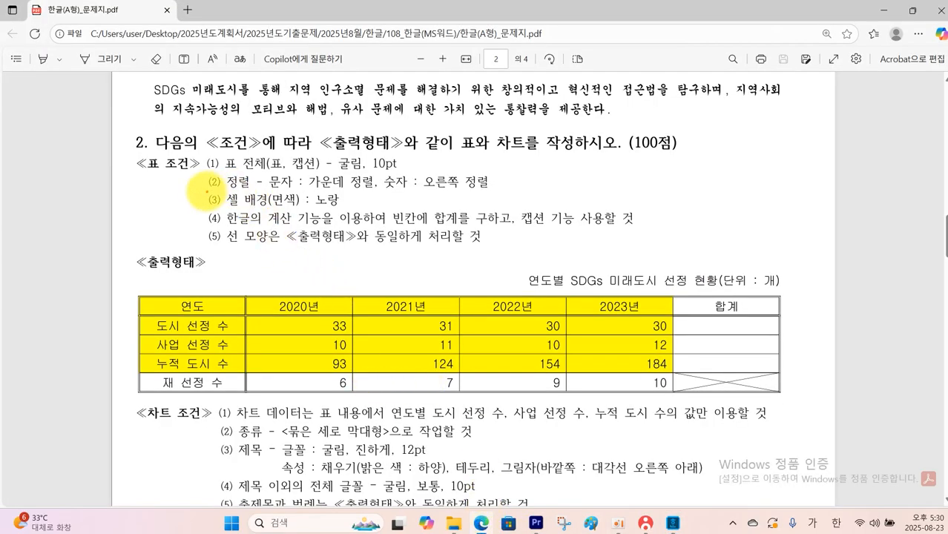
{"action": "left_click_drag", "start_coordinate": [206, 193], "coordinate": [345, 214]}
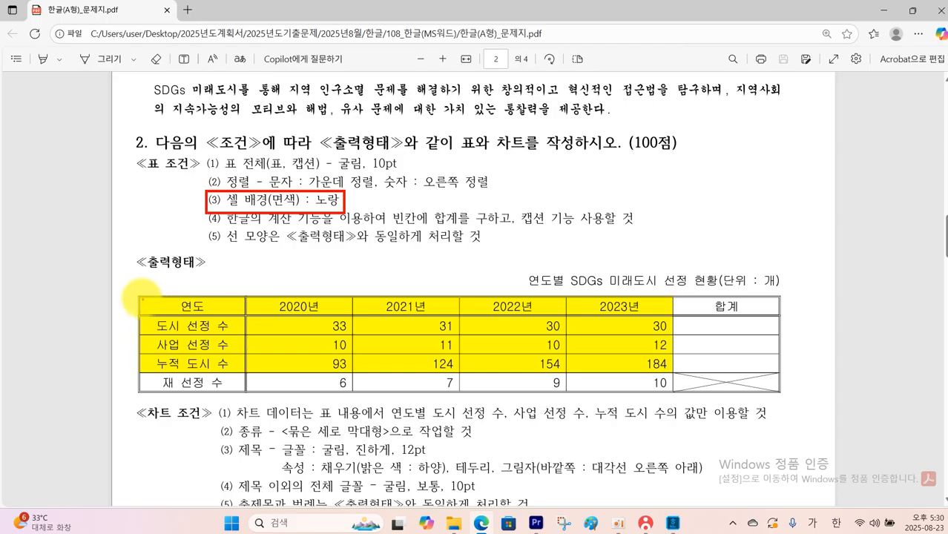
{"action": "left_click_drag", "start_coordinate": [141, 296], "coordinate": [673, 371]}
{"action": "key", "text": "Escape"}
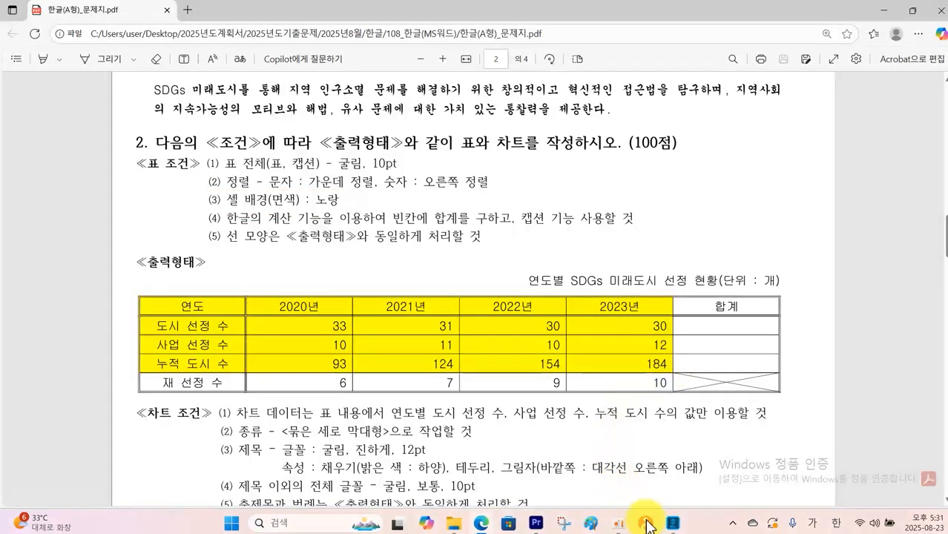
Back in the Hangul document, fill the cells from 연도 through 2023년, down to the 누적 도시 수 row, with yellow
{"action": "left_click", "coordinate": [675, 527]}
{"action": "left_click_drag", "start_coordinate": [234, 288], "coordinate": [620, 340]}
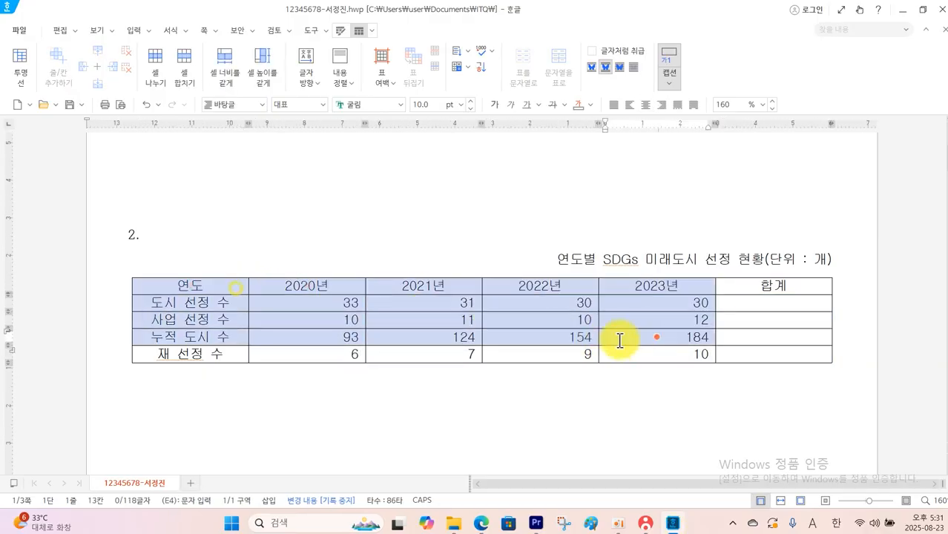
{"action": "left_click", "coordinate": [345, 34]}
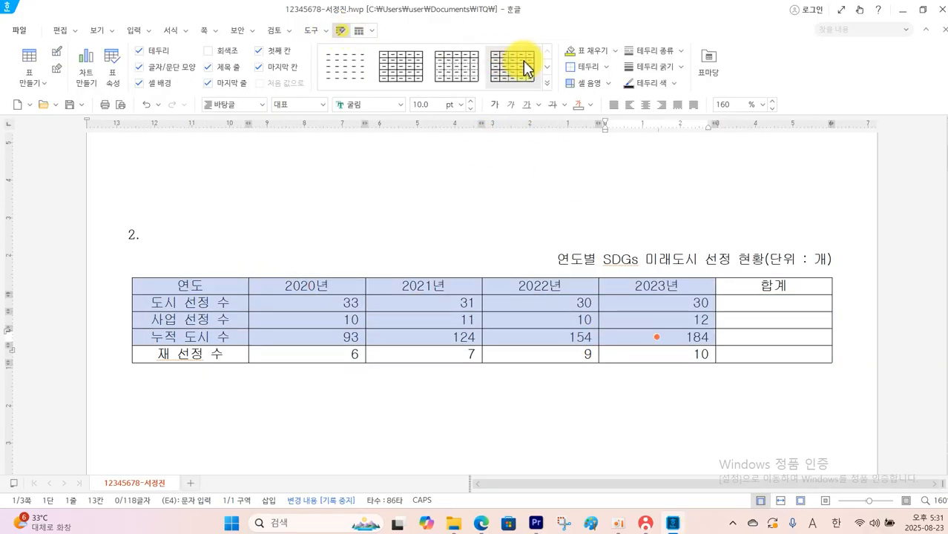
{"action": "left_click", "coordinate": [615, 51]}
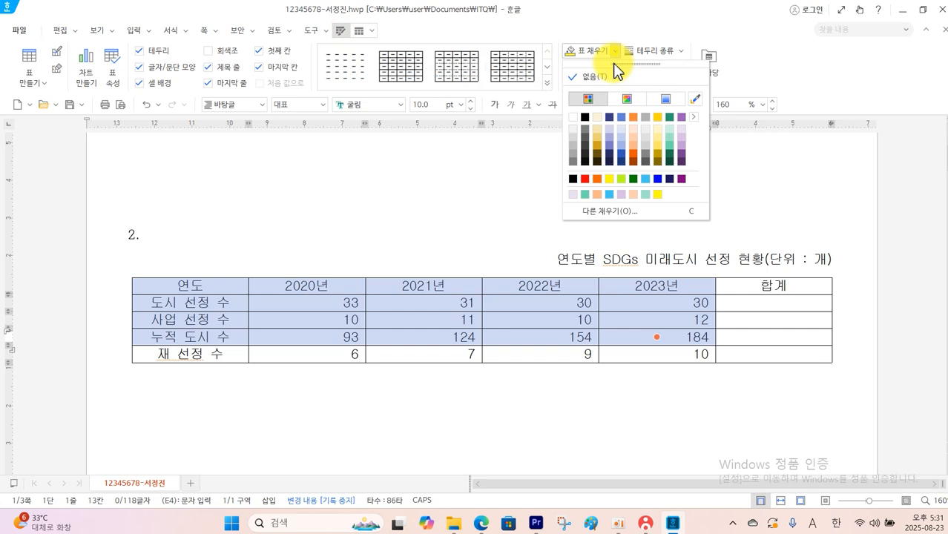
{"action": "left_click", "coordinate": [609, 180]}
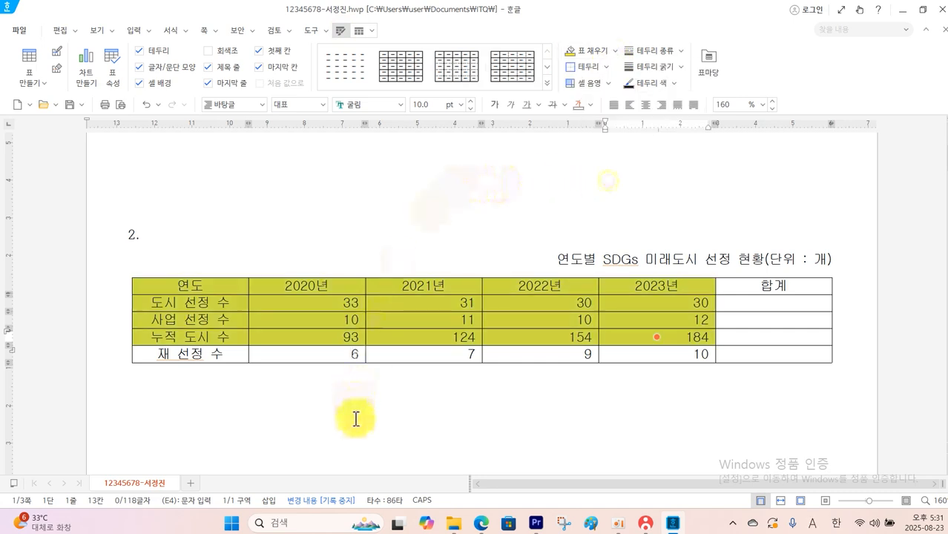
Switch to the question PDF and check table condition (4) on calculating the totals and using the caption feature
{"action": "mouse_move", "coordinate": [481, 528]}
{"action": "left_click", "coordinate": [481, 467]}
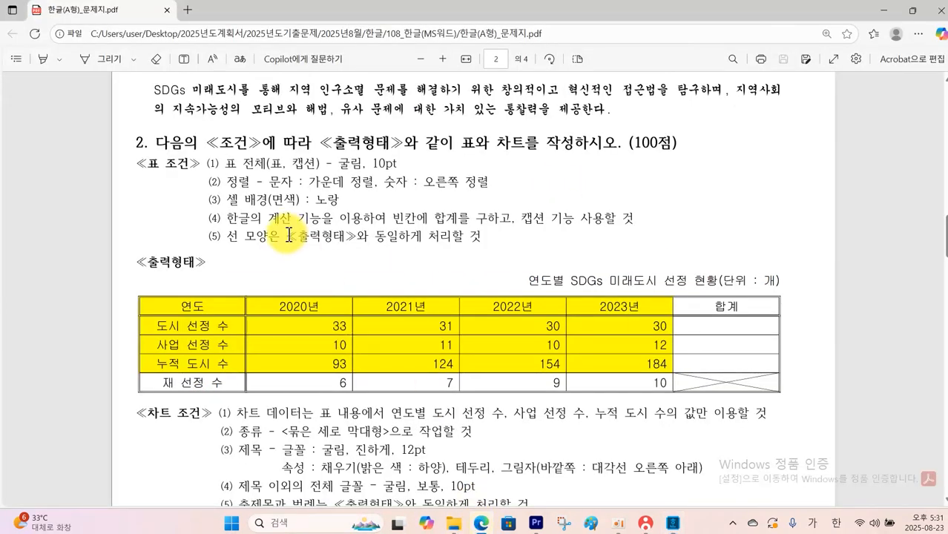
{"action": "mouse_move", "coordinate": [222, 207]}
{"action": "left_mouse_down"}
{"action": "mouse_move", "coordinate": [285, 226]}
{"action": "mouse_move", "coordinate": [632, 232]}
{"action": "left_mouse_up"}
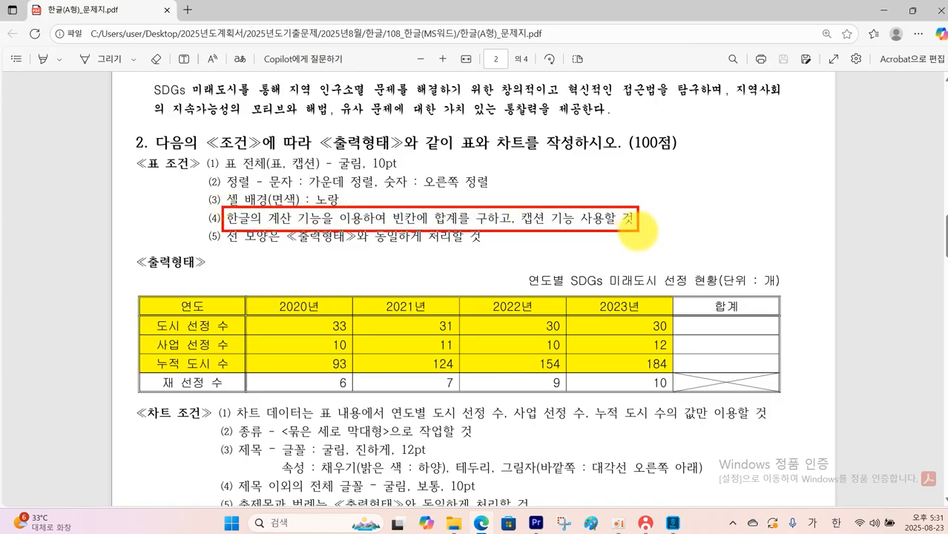
{"action": "key", "text": "Escape"}
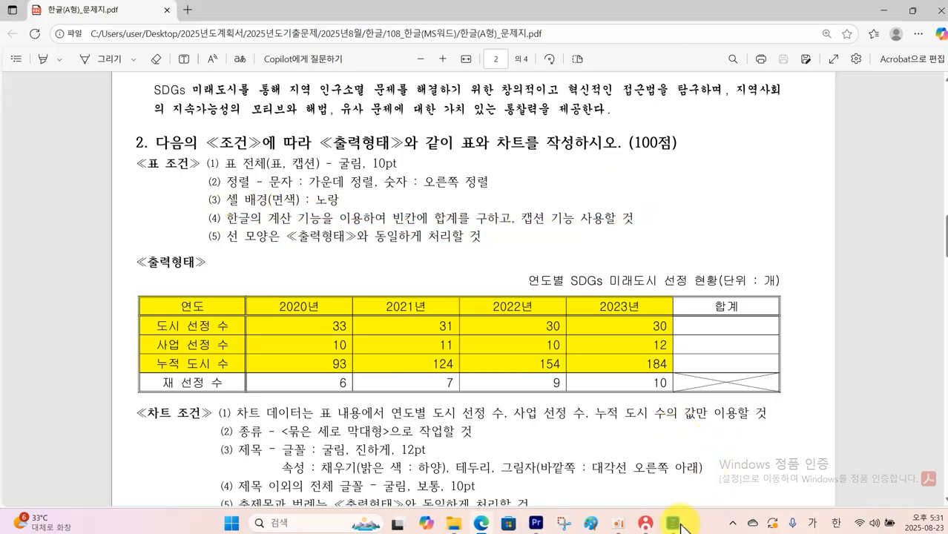
Return to the Hangul document and calculate block sums in the 합계 column for the 도시 선정 수, 사업 선정 수 and 누적 도시 수 rows
{"action": "left_click", "coordinate": [675, 524]}
{"action": "left_click_drag", "start_coordinate": [332, 302], "coordinate": [753, 341]}
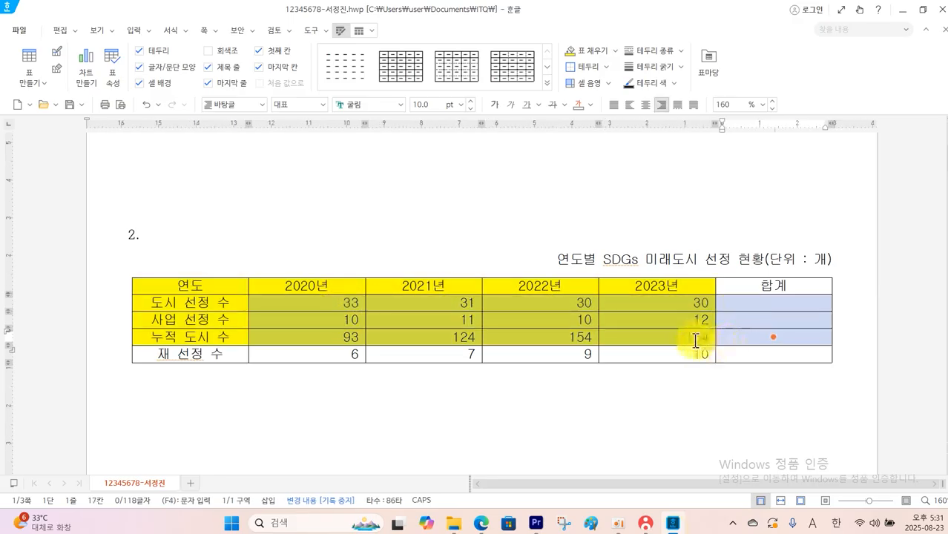
{"action": "mouse_move", "coordinate": [250, 292]}
{"action": "left_mouse_down"}
{"action": "mouse_move", "coordinate": [812, 364]}
{"action": "mouse_move", "coordinate": [837, 352]}
{"action": "mouse_move", "coordinate": [828, 347]}
{"action": "left_mouse_up"}
{"action": "right_click", "coordinate": [766, 310]}
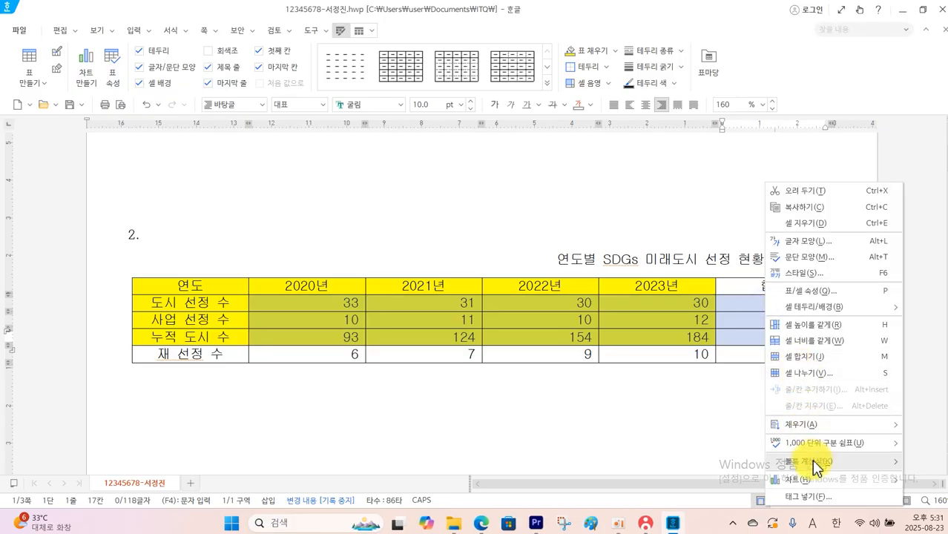
{"action": "mouse_move", "coordinate": [812, 460]}
{"action": "left_click", "coordinate": [675, 461]}
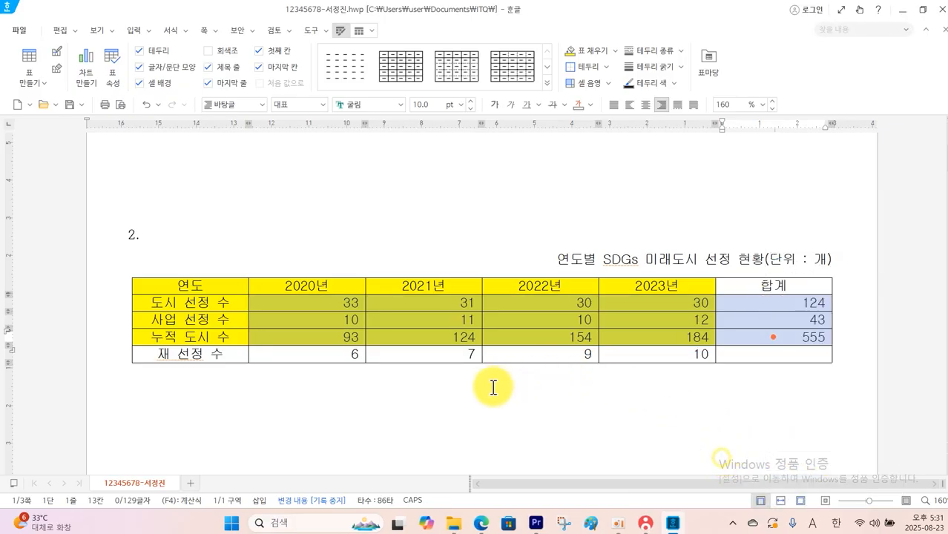
Switch to the question PDF and check table condition (5) and the sample table's line styles around its outside, first column and header row
{"action": "left_click", "coordinate": [481, 524]}
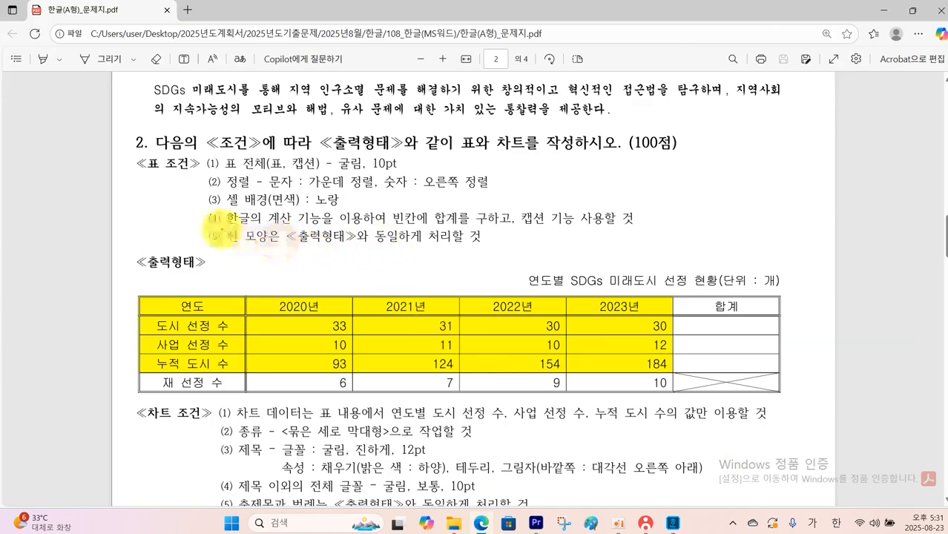
{"action": "mouse_move", "coordinate": [221, 228]}
{"action": "left_mouse_down"}
{"action": "mouse_move", "coordinate": [415, 256]}
{"action": "mouse_move", "coordinate": [506, 256]}
{"action": "left_mouse_up"}
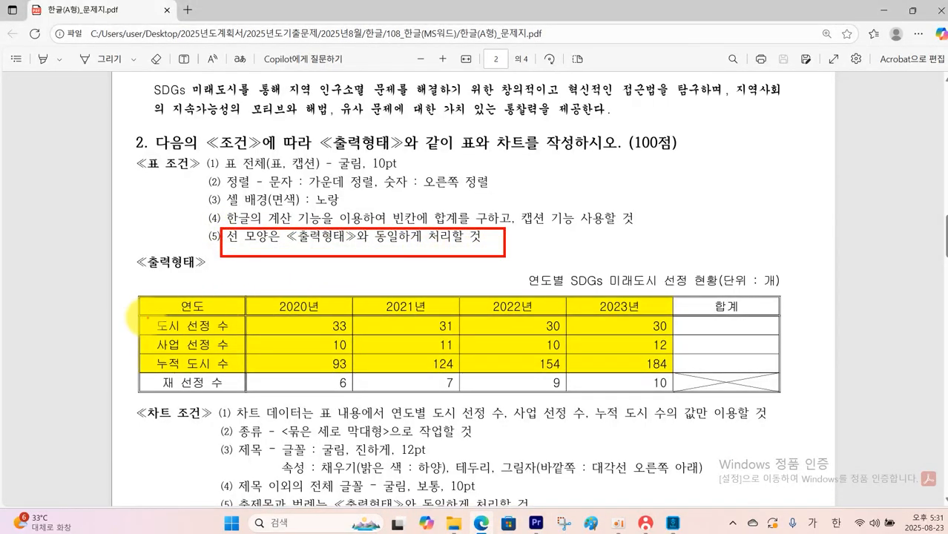
{"action": "mouse_move", "coordinate": [140, 296]}
{"action": "left_mouse_down"}
{"action": "mouse_move", "coordinate": [375, 362]}
{"action": "mouse_move", "coordinate": [786, 404]}
{"action": "mouse_move", "coordinate": [783, 394]}
{"action": "left_mouse_up"}
{"action": "left_click_drag", "start_coordinate": [141, 297], "coordinate": [242, 387]}
{"action": "mouse_move", "coordinate": [149, 298]}
{"action": "left_mouse_down"}
{"action": "mouse_move", "coordinate": [349, 326]}
{"action": "mouse_move", "coordinate": [779, 325]}
{"action": "mouse_move", "coordinate": [775, 315]}
{"action": "left_mouse_up"}
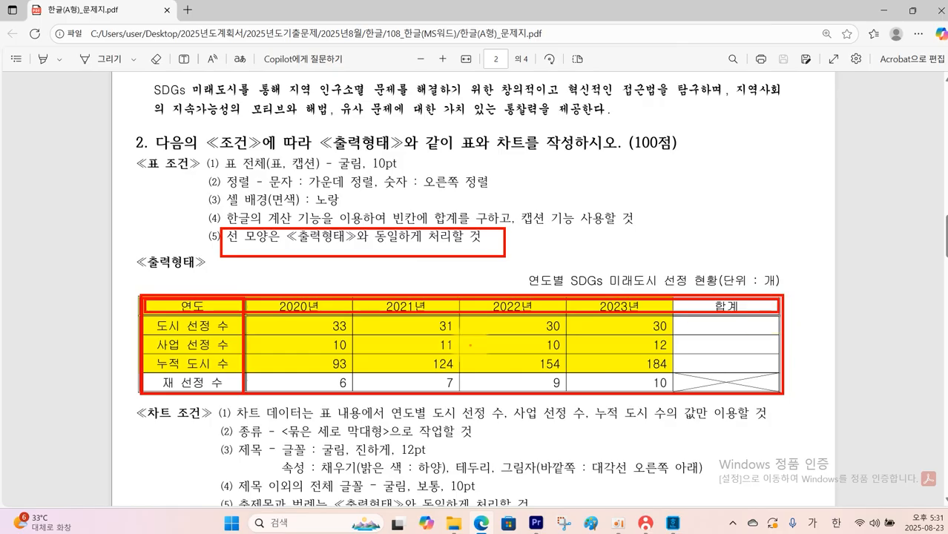
{"action": "key", "text": "Escape"}
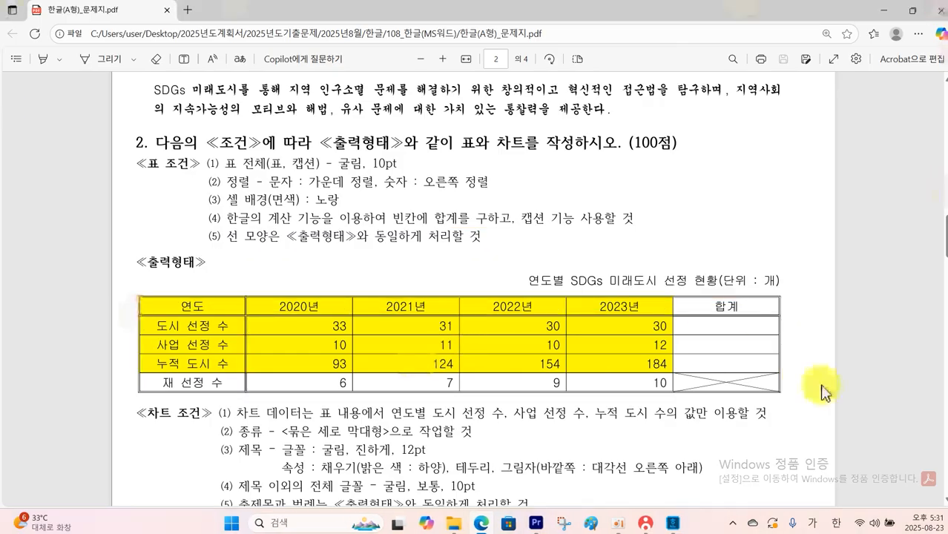
Return to the Hangul document and apply a double-line border to the outside edges of the whole table
{"action": "key", "text": "alt+Tab"}
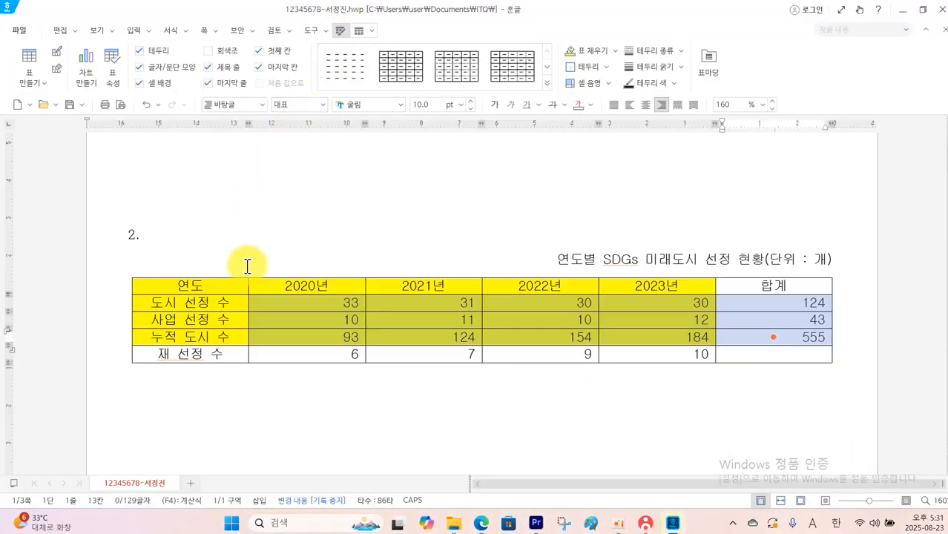
{"action": "left_click_drag", "start_coordinate": [239, 290], "coordinate": [727, 353]}
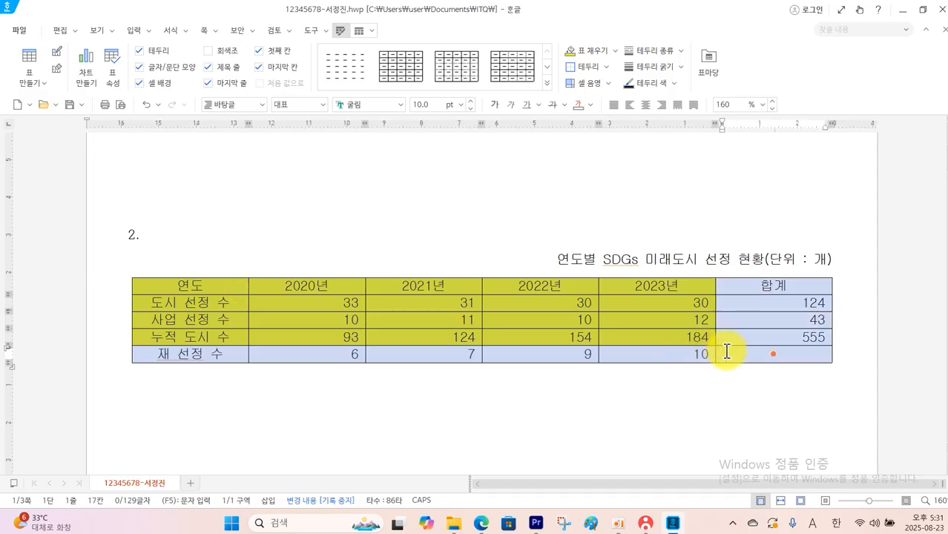
{"action": "right_click", "coordinate": [734, 356]}
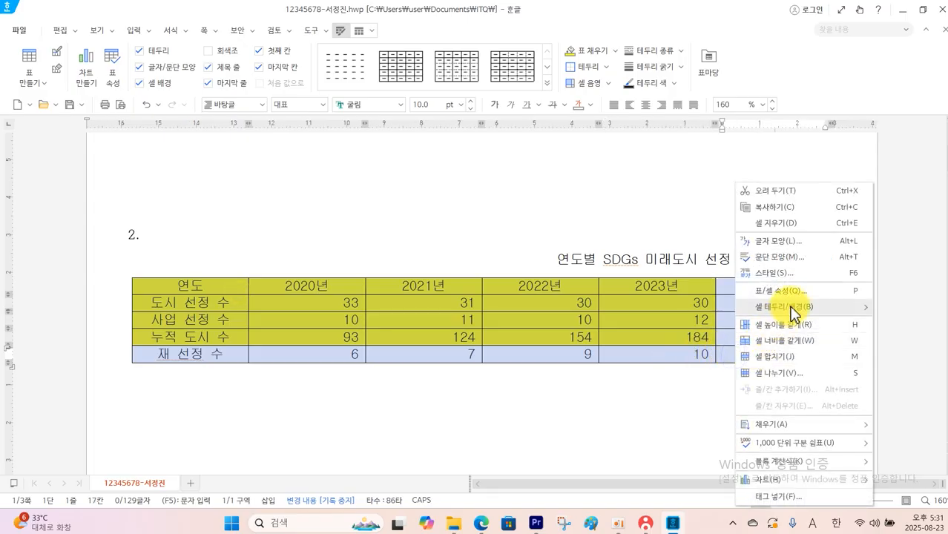
{"action": "mouse_move", "coordinate": [742, 313]}
{"action": "left_click", "coordinate": [668, 307]}
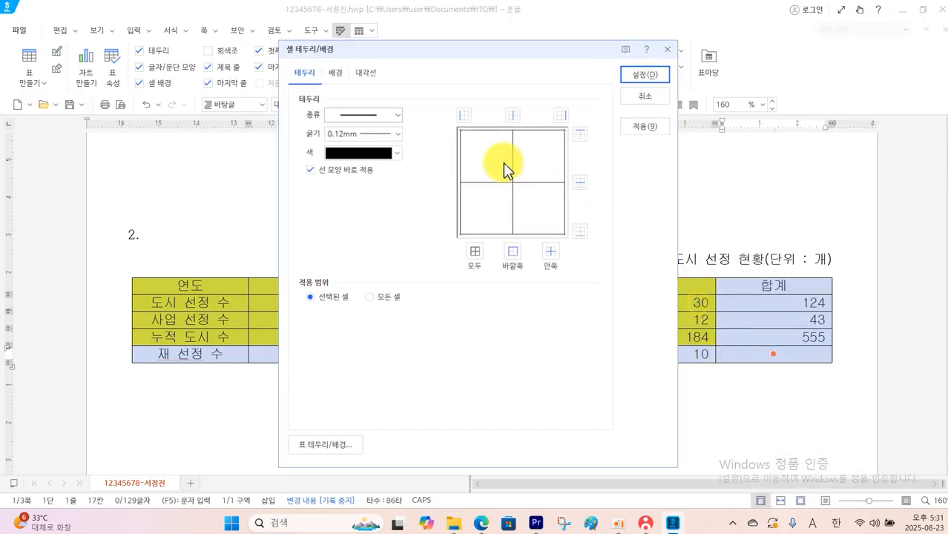
{"action": "left_click", "coordinate": [398, 118]}
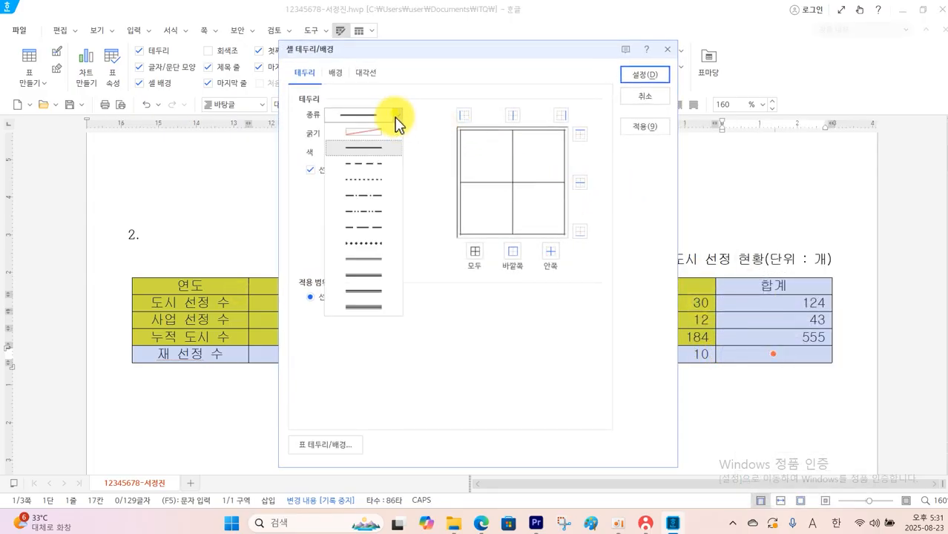
{"action": "left_click", "coordinate": [365, 262]}
{"action": "left_click", "coordinate": [512, 254]}
{"action": "left_click", "coordinate": [627, 81]}
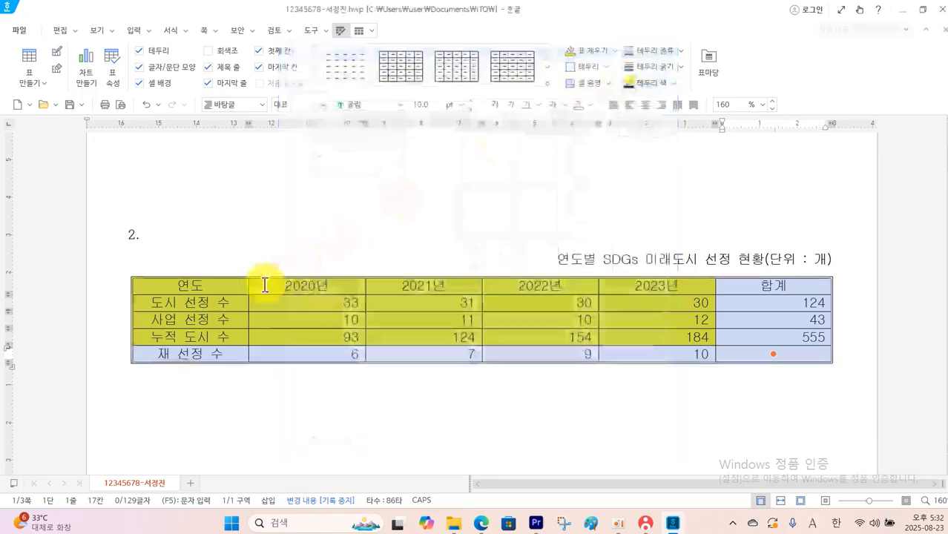
Apply a 0.5 mm double-line border around the outside of the table's first column, from 연도 to 재 선정 수
{"action": "left_click_drag", "start_coordinate": [215, 286], "coordinate": [214, 353]}
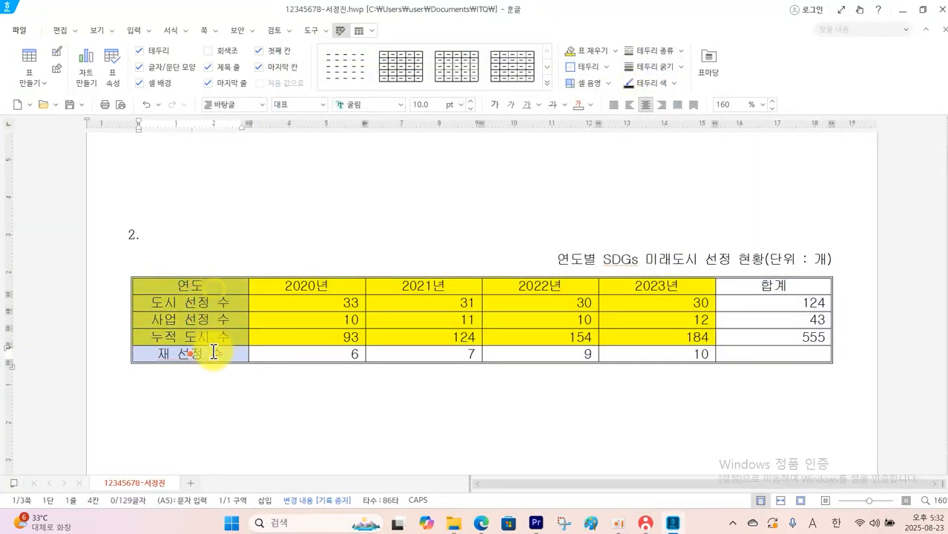
{"action": "right_click", "coordinate": [213, 353]}
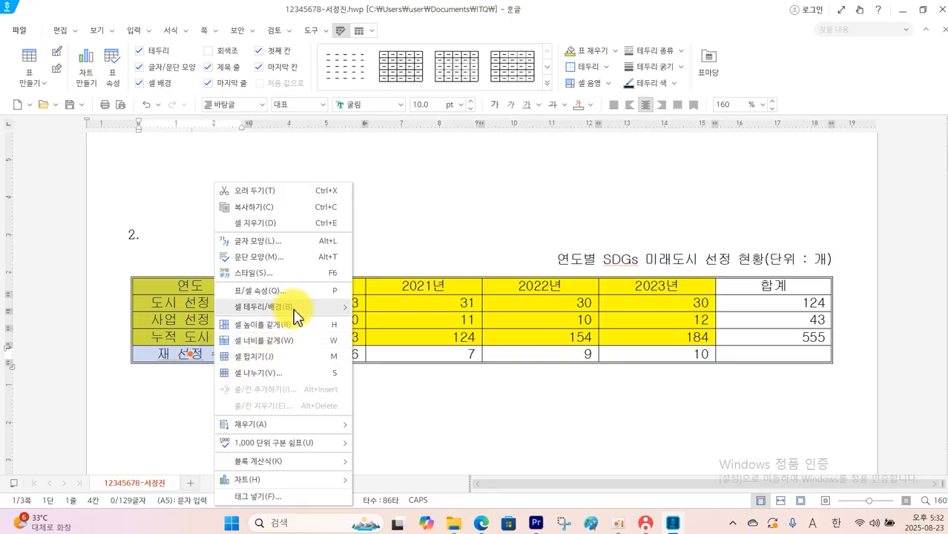
{"action": "mouse_move", "coordinate": [293, 307]}
{"action": "left_click", "coordinate": [379, 307]}
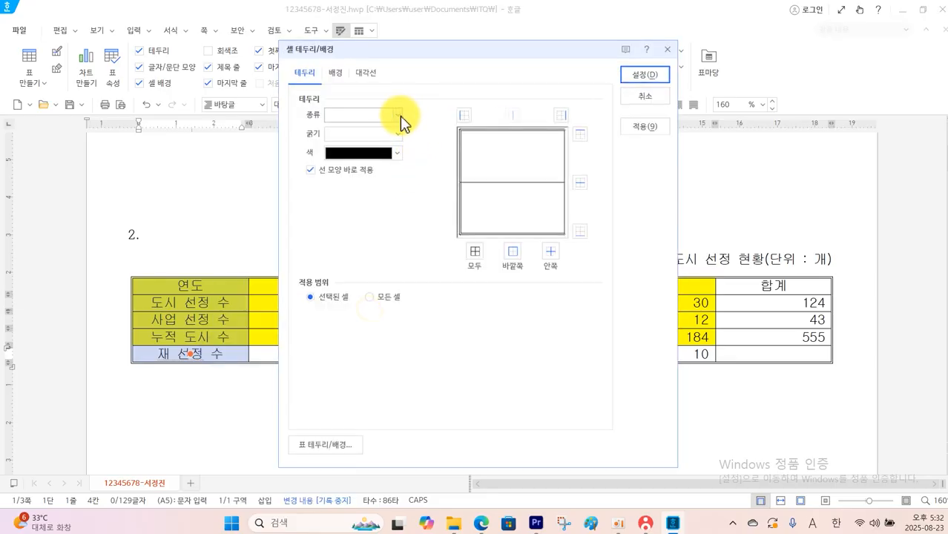
{"action": "left_click", "coordinate": [397, 115]}
{"action": "left_click", "coordinate": [363, 258]}
{"action": "left_click", "coordinate": [512, 252]}
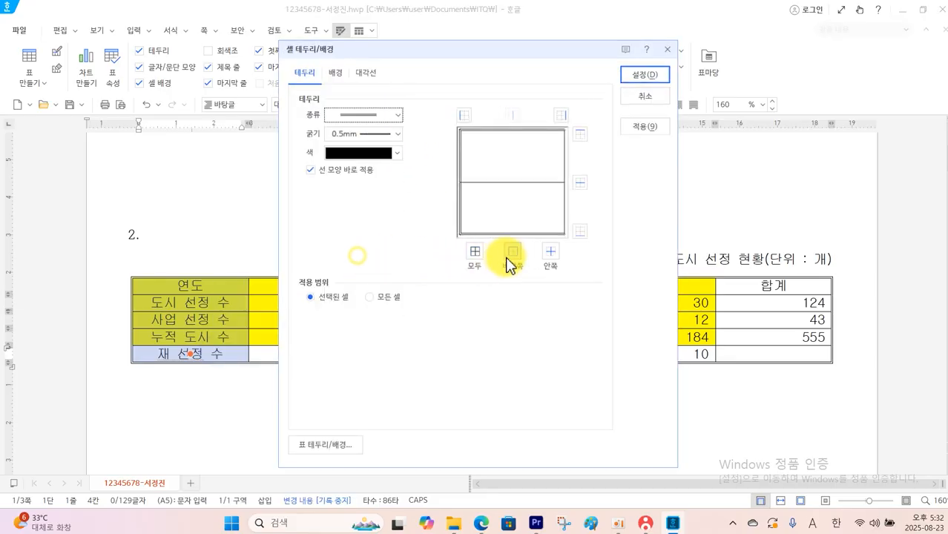
{"action": "left_click", "coordinate": [644, 74]}
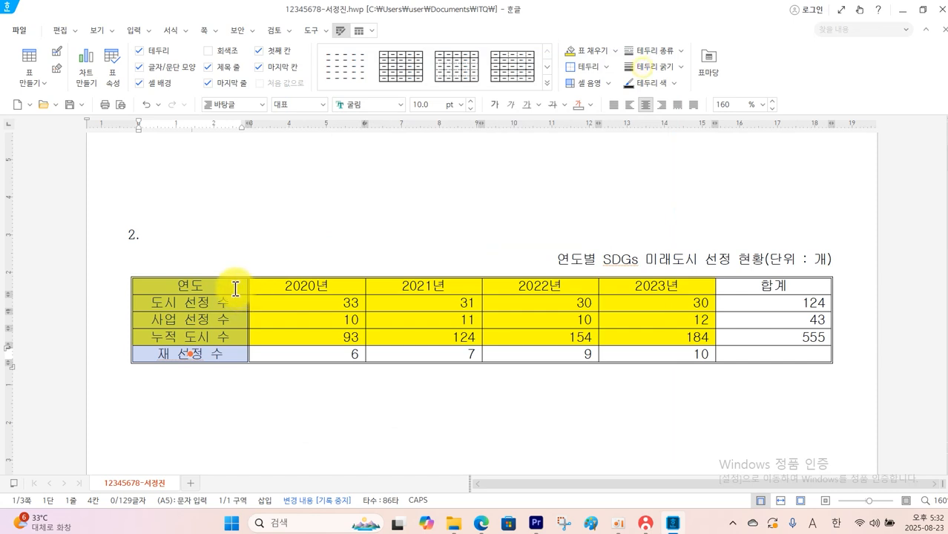
Apply a double-line border around the outside of the table's header row, from 연도 to 합계
{"action": "left_click_drag", "start_coordinate": [236, 289], "coordinate": [743, 288]}
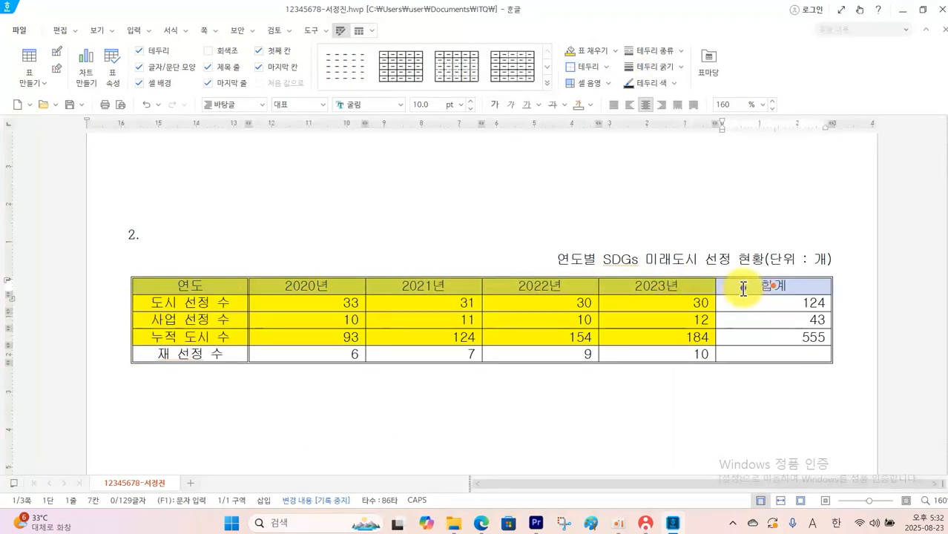
{"action": "right_click", "coordinate": [743, 288]}
{"action": "mouse_move", "coordinate": [775, 308]}
{"action": "left_click", "coordinate": [705, 305]}
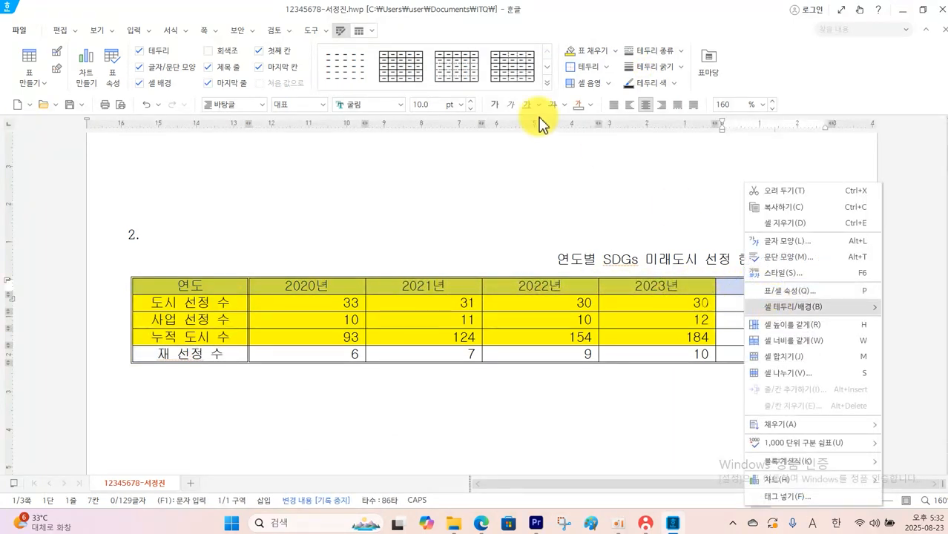
{"action": "left_click", "coordinate": [398, 115]}
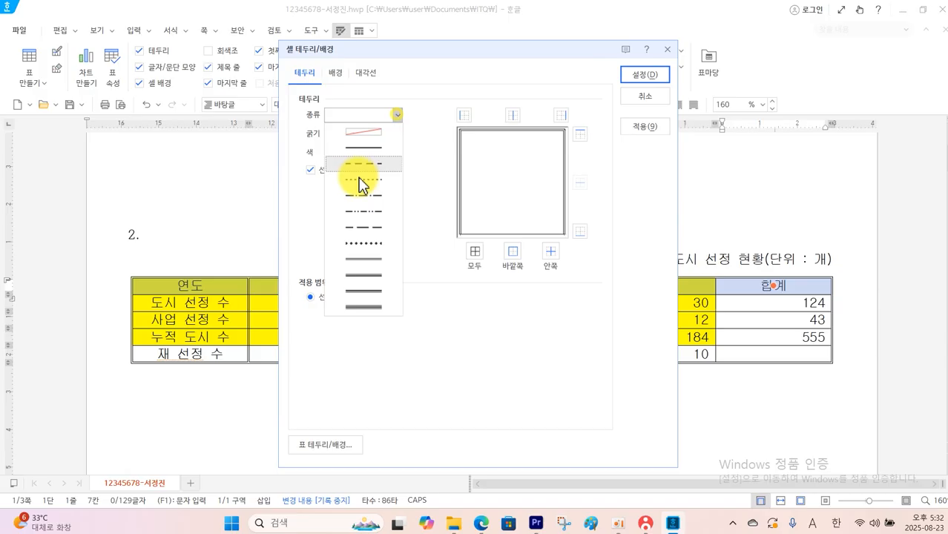
{"action": "left_click", "coordinate": [365, 265]}
{"action": "left_click", "coordinate": [512, 252]}
{"action": "left_click", "coordinate": [633, 76]}
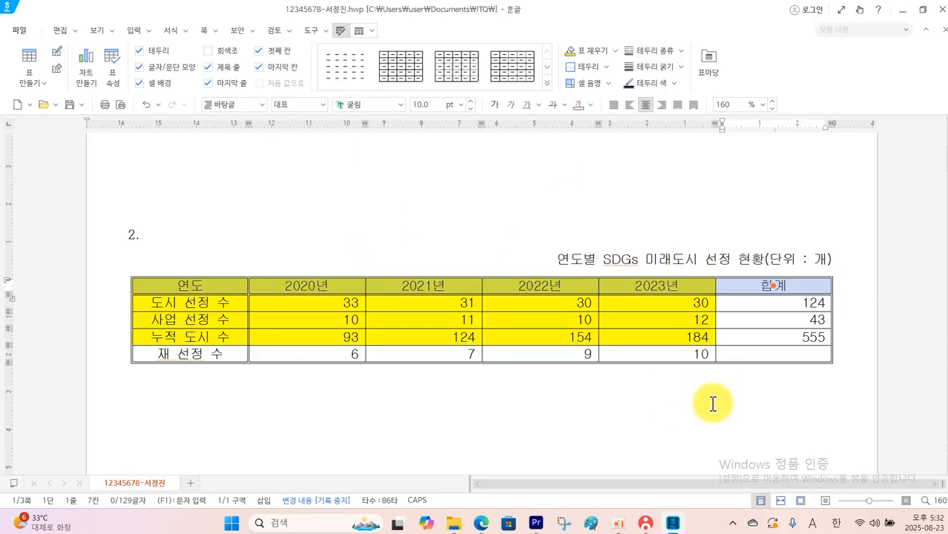
Add both diagonal lines, forming an X, to the empty 합계 cell of the 재 선정 수 row
{"action": "left_click", "coordinate": [733, 357]}
{"action": "right_click", "coordinate": [733, 357]}
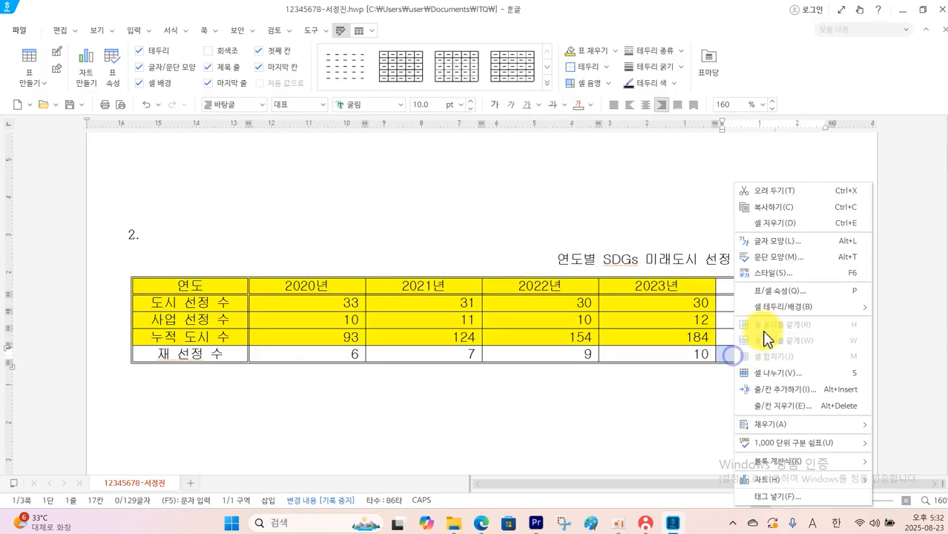
{"action": "mouse_move", "coordinate": [771, 304]}
{"action": "left_click", "coordinate": [708, 303]}
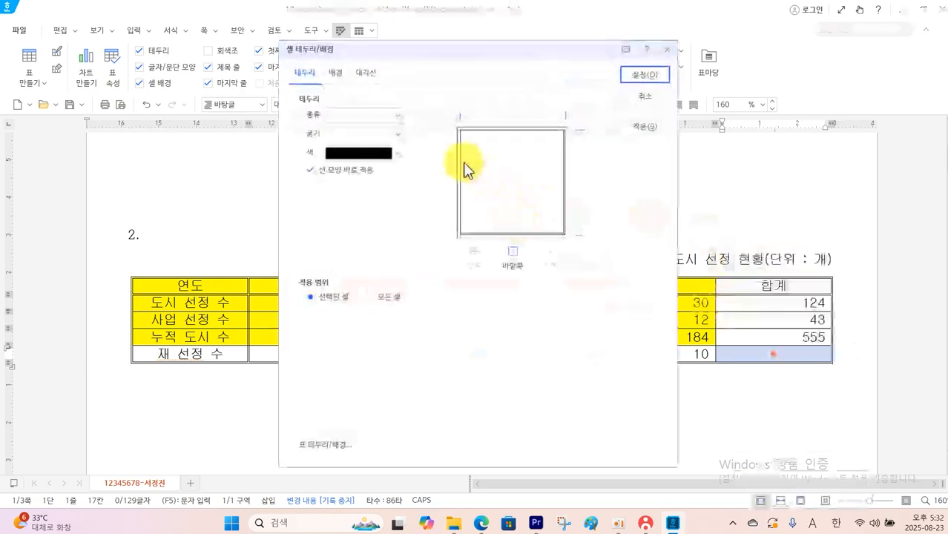
{"action": "left_click", "coordinate": [368, 74]}
{"action": "left_click", "coordinate": [332, 186]}
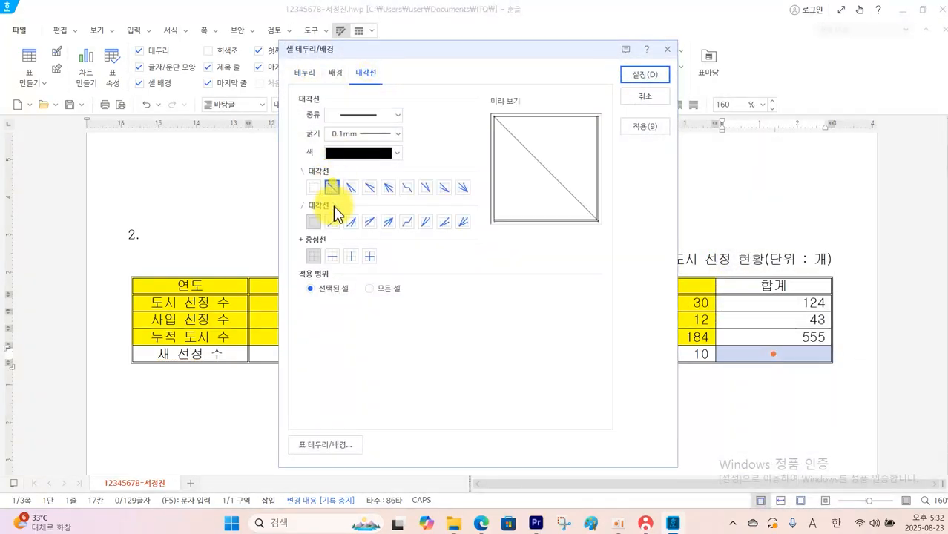
{"action": "left_click", "coordinate": [333, 222]}
{"action": "left_click", "coordinate": [642, 74]}
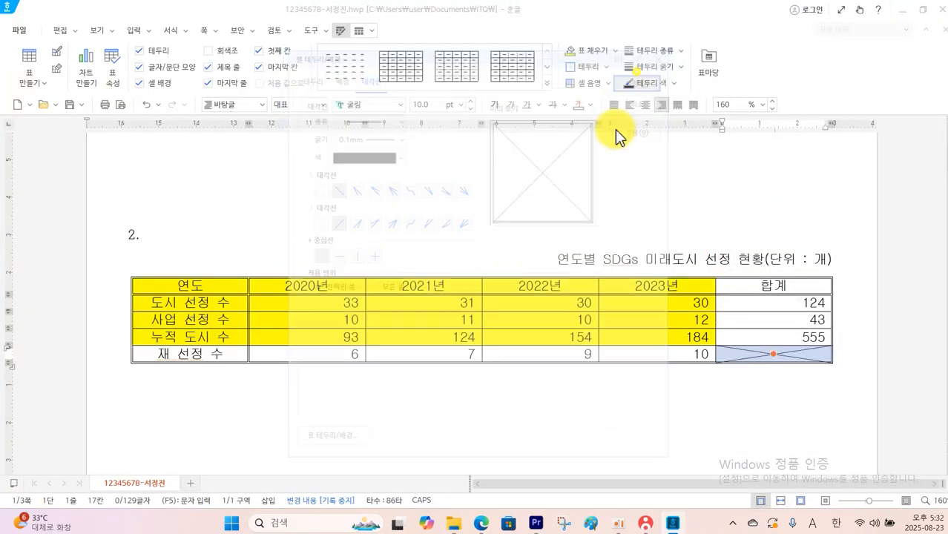
{"action": "left_click", "coordinate": [530, 406]}
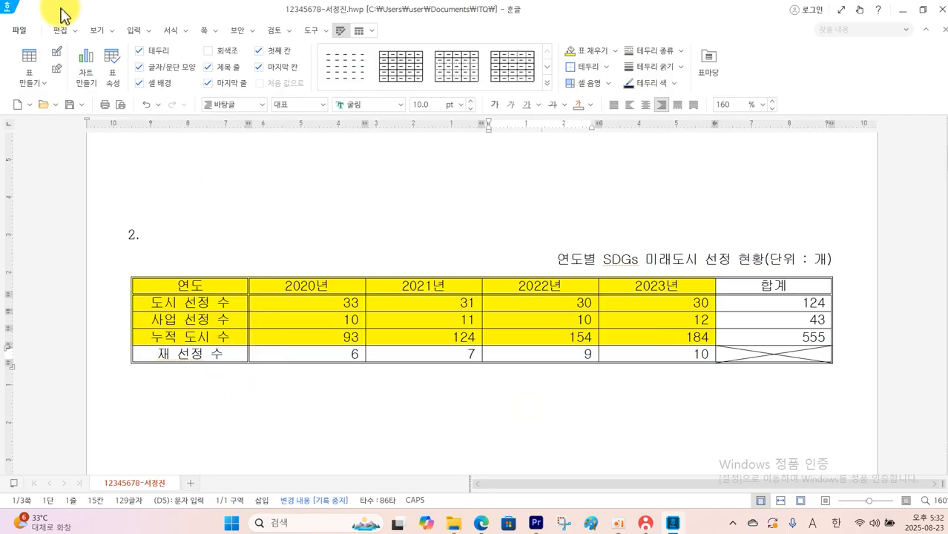
Save the document and send the answer file to the supervisor's PC with the KOAS exam program
{"action": "left_click", "coordinate": [72, 107]}
{"action": "left_click", "coordinate": [643, 524]}
{"action": "left_click", "coordinate": [816, 169]}
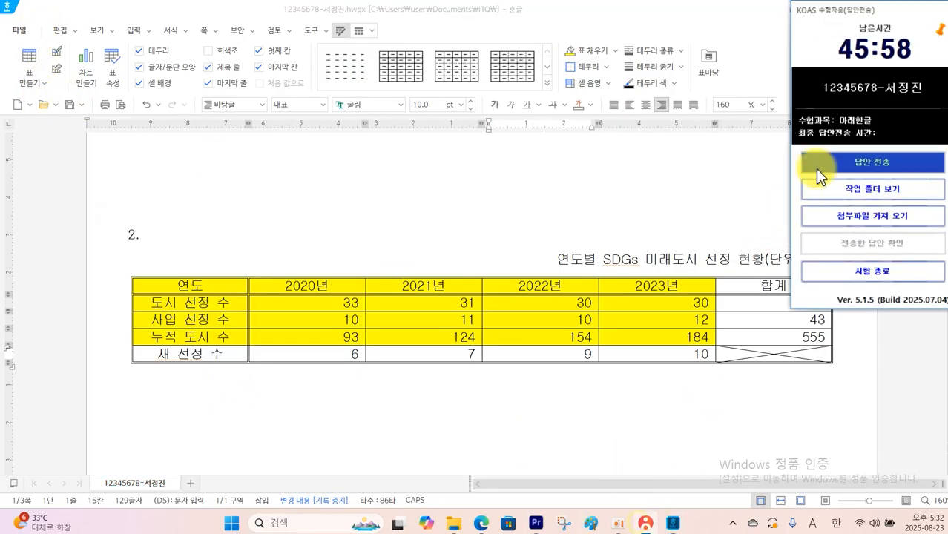
{"action": "left_click", "coordinate": [360, 350]}
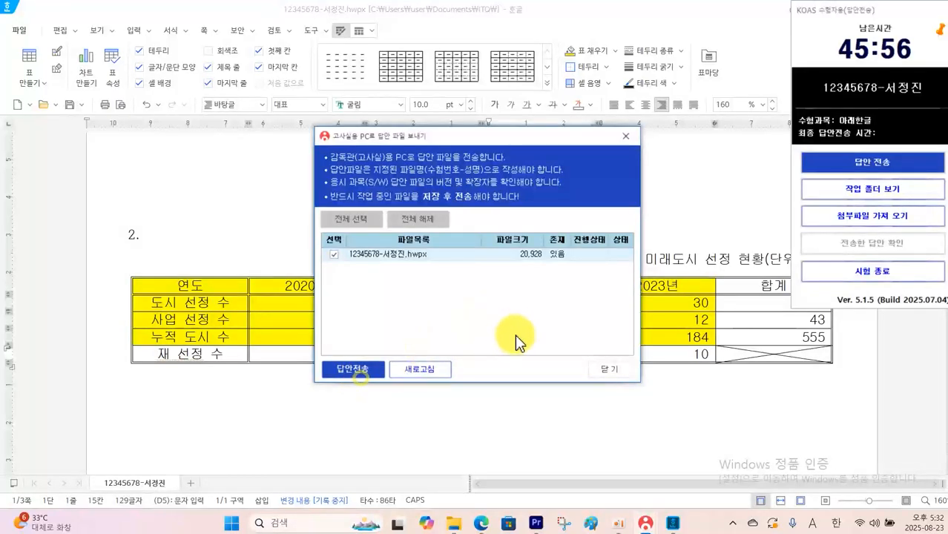
{"action": "left_click", "coordinate": [356, 369]}
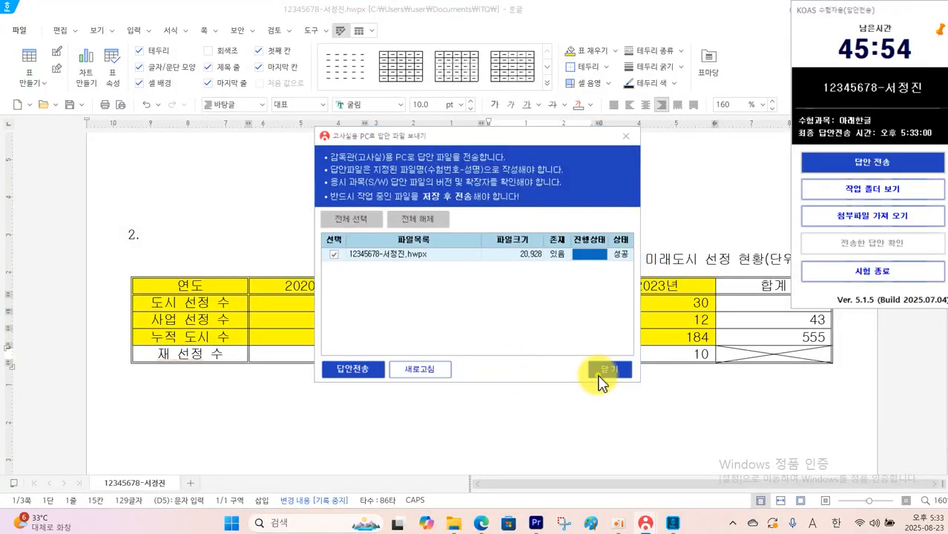
{"action": "left_click", "coordinate": [601, 371]}
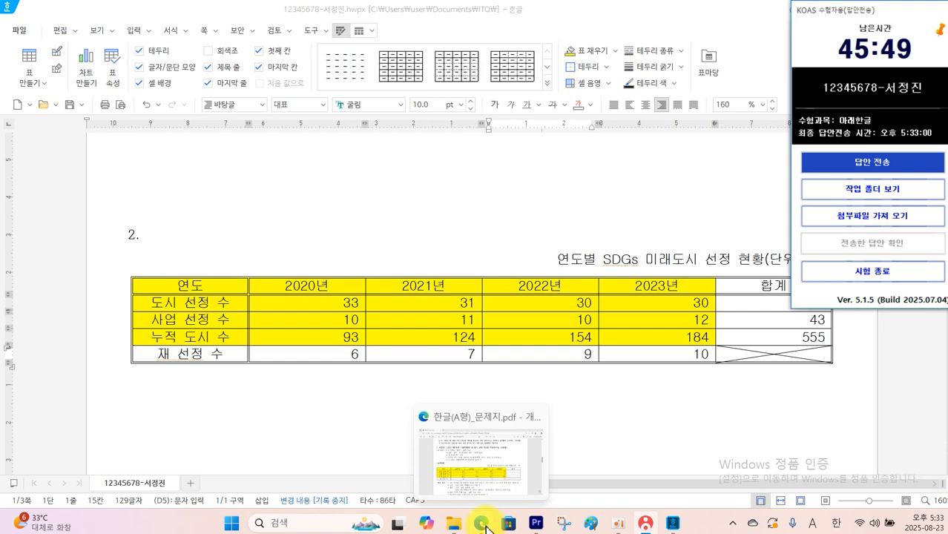
Switch to the question PDF and examine the chart conditions and the sample chart's layout
{"action": "left_click", "coordinate": [486, 529]}
{"action": "scroll", "coordinate": [415, 406], "scroll_direction": "down", "scroll_amount": 3}
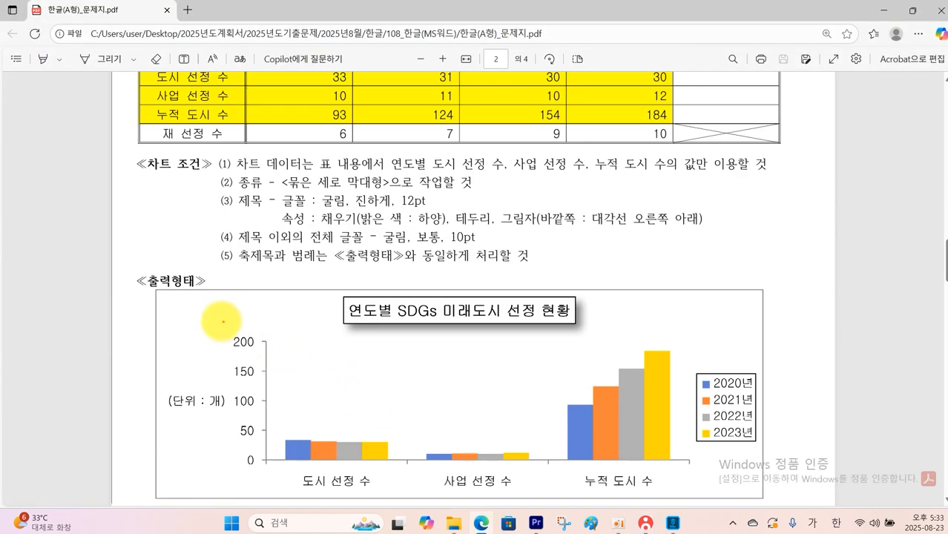
{"action": "mouse_move", "coordinate": [169, 294]}
{"action": "left_mouse_down"}
{"action": "mouse_move", "coordinate": [621, 405]}
{"action": "mouse_move", "coordinate": [766, 501]}
{"action": "left_mouse_up"}
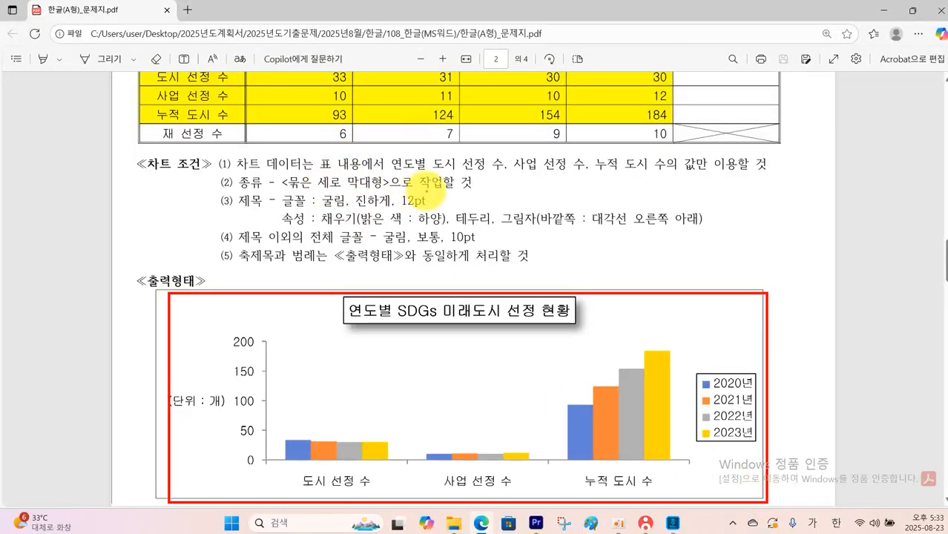
{"action": "key", "text": "Escape"}
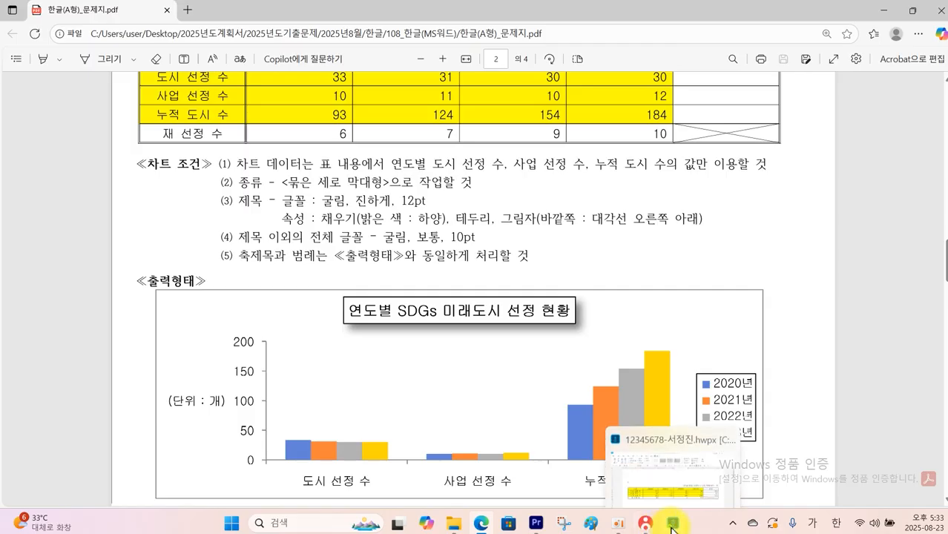
Return to the Hangul document and insert a clustered column chart from the yellow cells spanning 연도 to 2023년 and 누적 도시 수
{"action": "left_click", "coordinate": [671, 524]}
{"action": "left_click_drag", "start_coordinate": [307, 284], "coordinate": [627, 334]}
{"action": "left_click", "coordinate": [138, 33]}
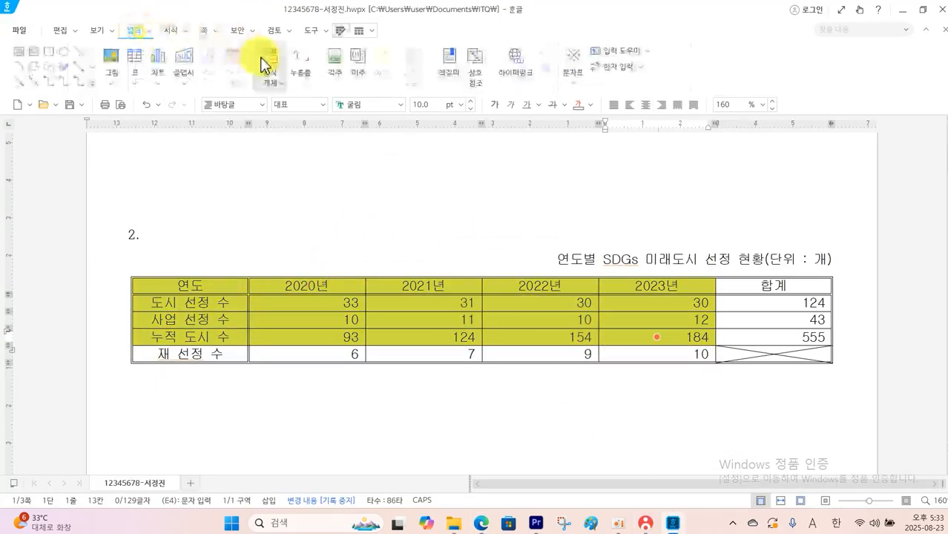
{"action": "left_click", "coordinate": [158, 85]}
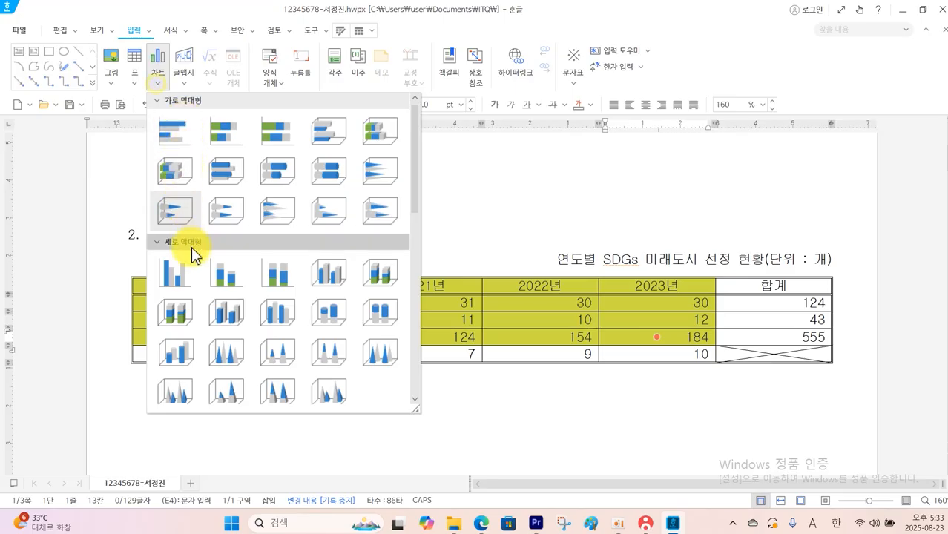
{"action": "left_click", "coordinate": [183, 280]}
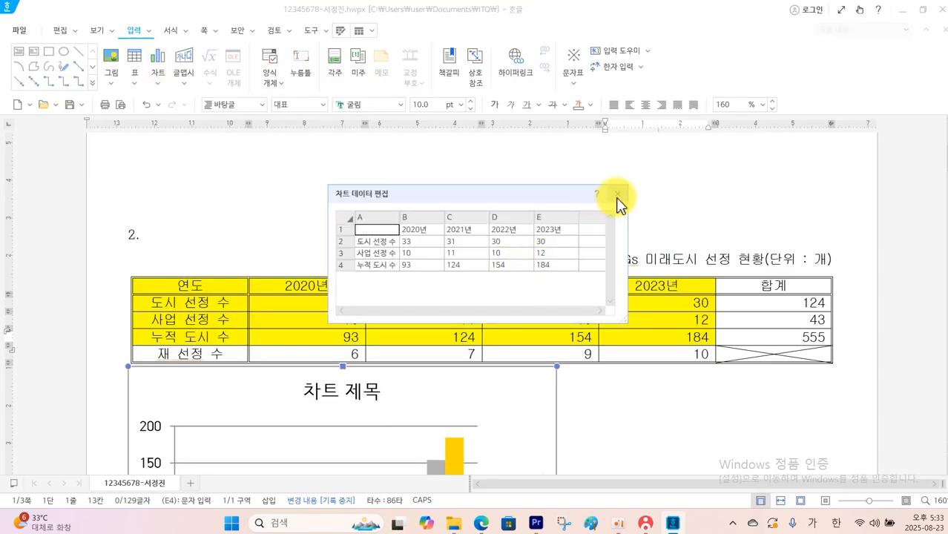
{"action": "left_click", "coordinate": [617, 195]}
Widen the chart to match the full width of the table above it
{"action": "scroll", "coordinate": [609, 223], "scroll_direction": "down", "scroll_amount": 3}
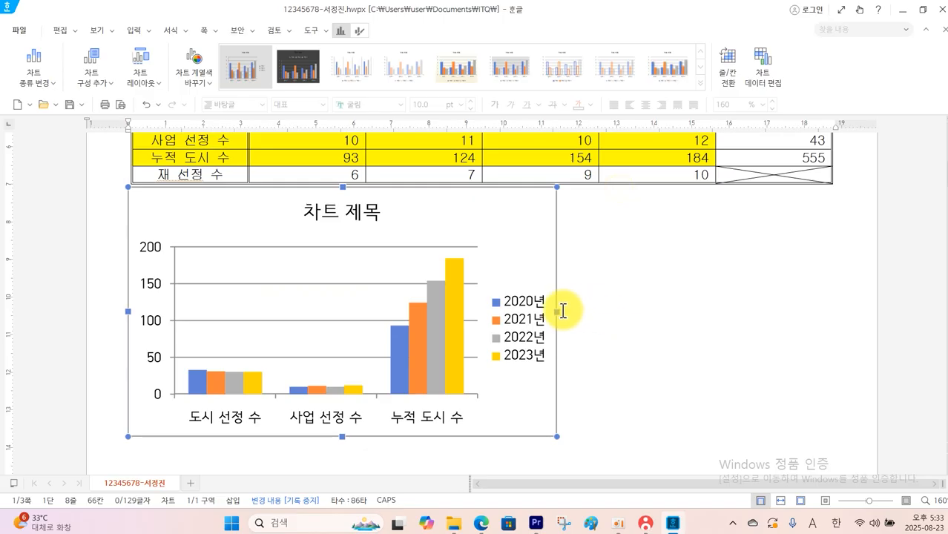
{"action": "left_click_drag", "start_coordinate": [557, 312], "coordinate": [831, 312]}
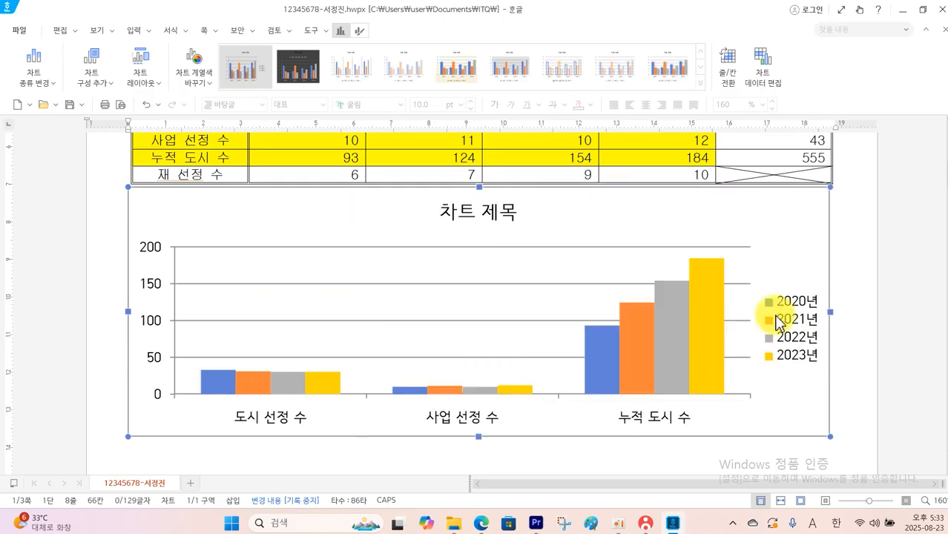
{"action": "left_click", "coordinate": [779, 324]}
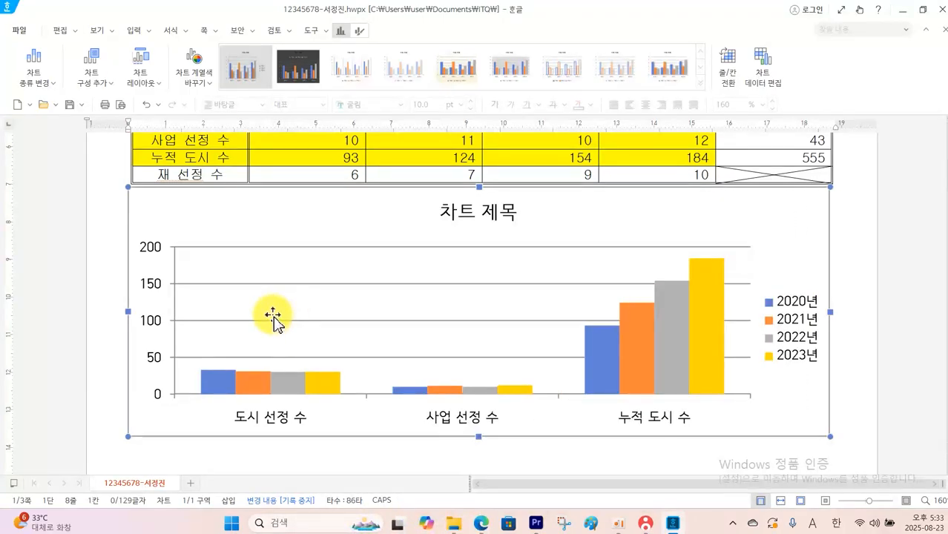
Remove the horizontal gridlines from the chart
{"action": "left_click", "coordinate": [98, 80]}
{"action": "left_click", "coordinate": [118, 165]}
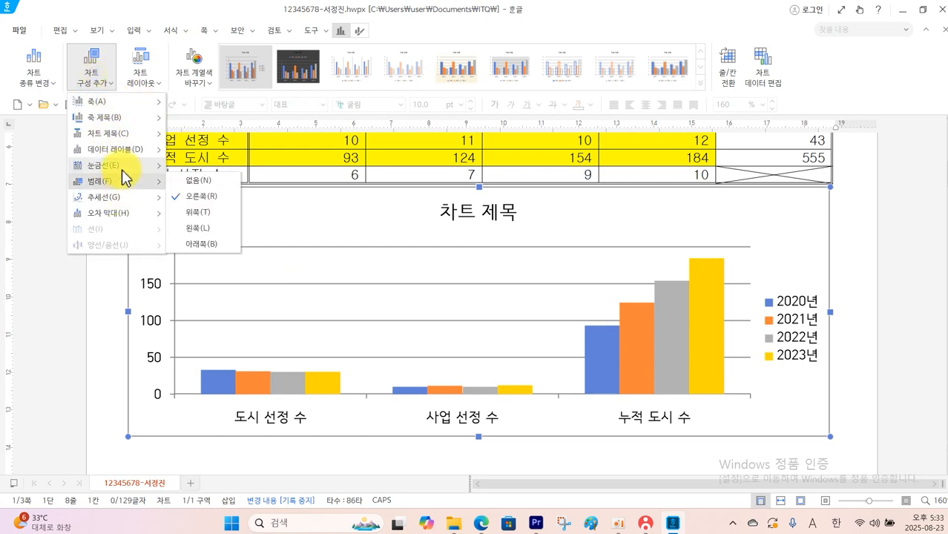
{"action": "left_click", "coordinate": [195, 166]}
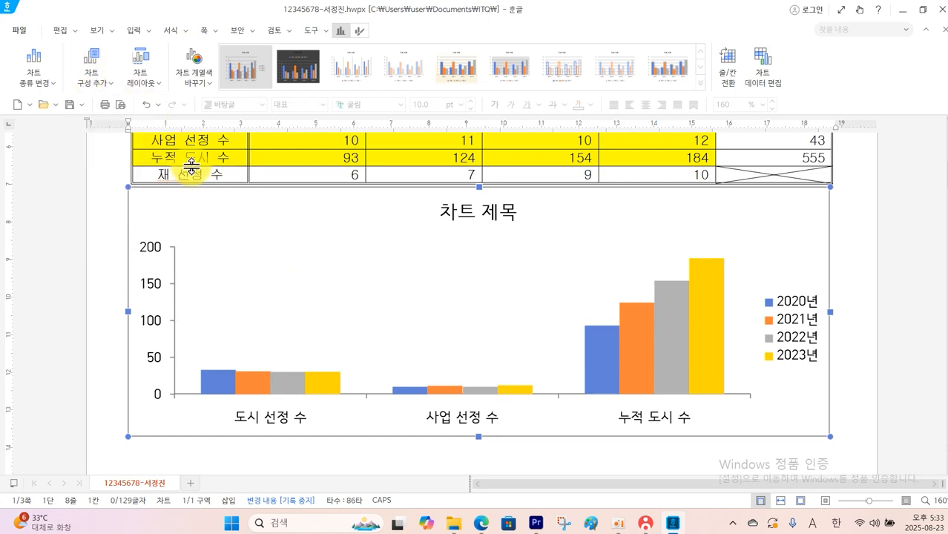
Add a vertical-axis title to the chart and set its text direction to 가로
{"action": "left_click", "coordinate": [103, 78]}
{"action": "mouse_move", "coordinate": [110, 117]}
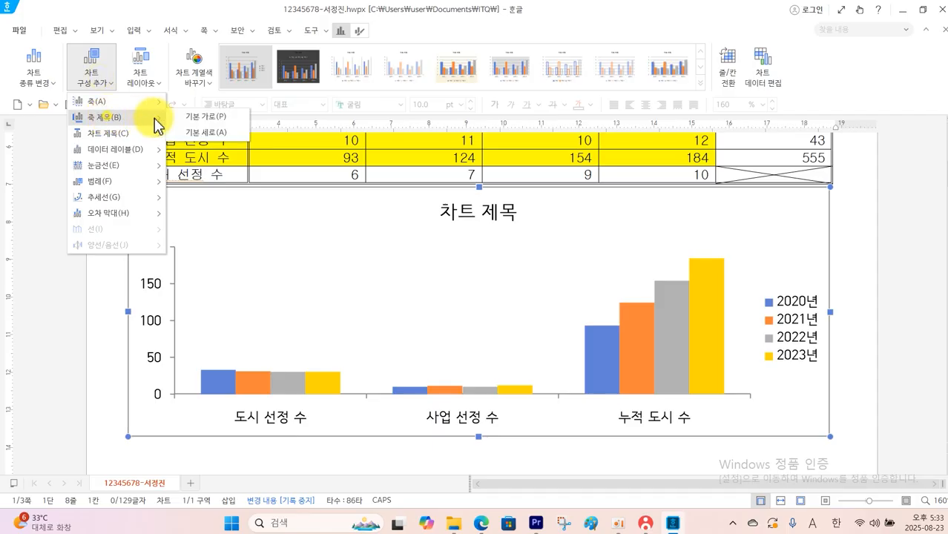
{"action": "left_click", "coordinate": [209, 134]}
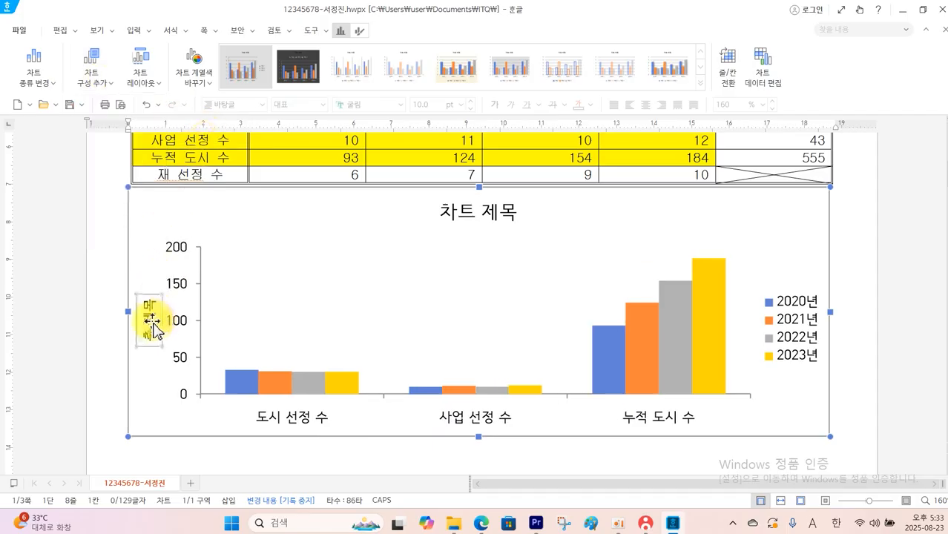
{"action": "double_click", "coordinate": [177, 320]}
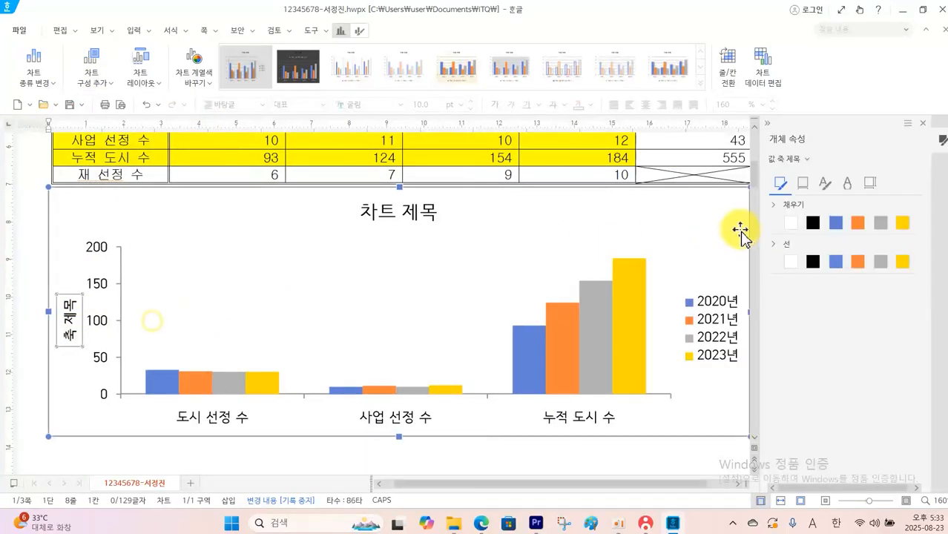
{"action": "left_click", "coordinate": [868, 184]}
{"action": "left_click", "coordinate": [864, 227]}
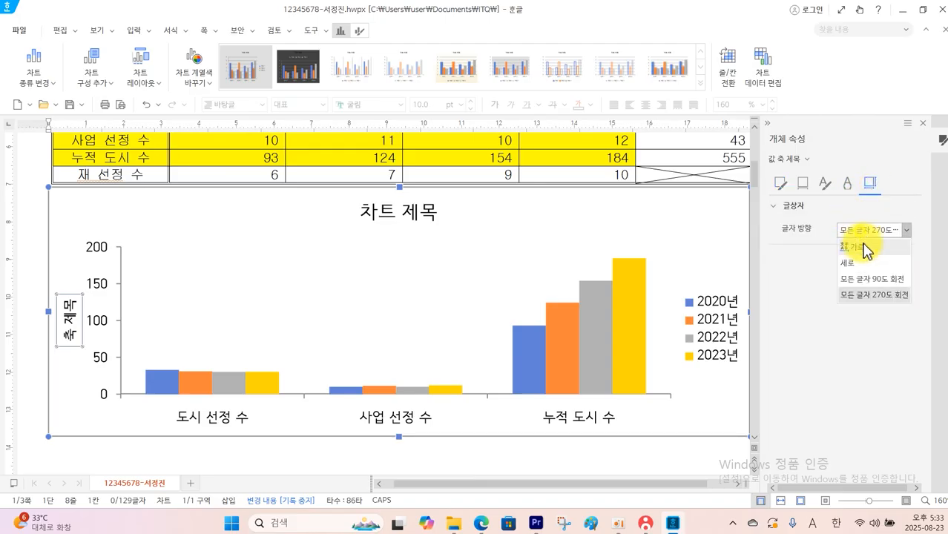
{"action": "left_click", "coordinate": [861, 250]}
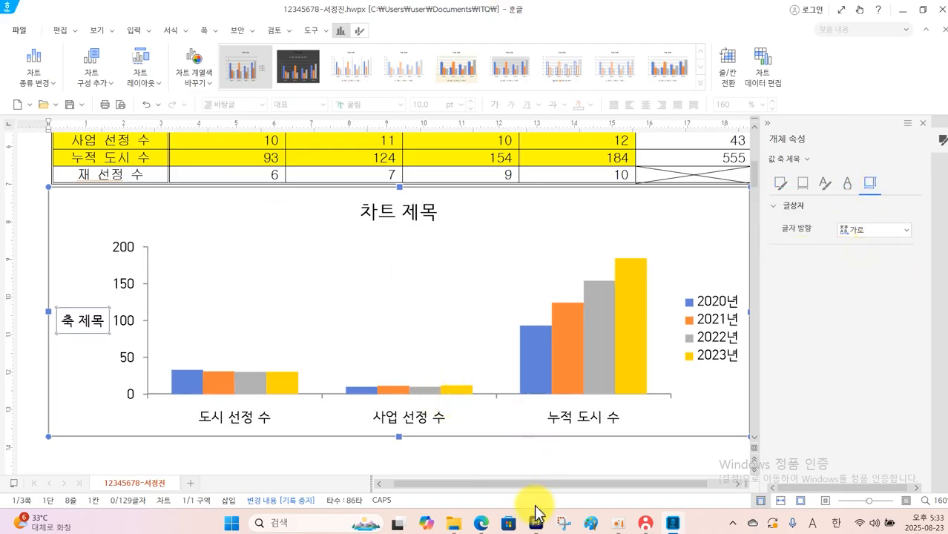
Check the question PDF's chart-title conditions for font, fill, border and shadow
{"action": "left_click", "coordinate": [486, 528]}
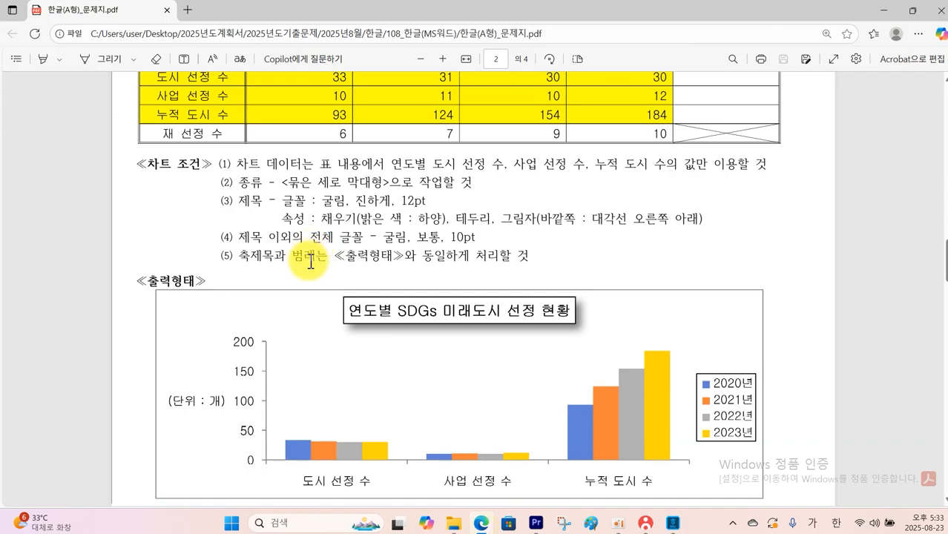
{"action": "mouse_move", "coordinate": [282, 195]}
{"action": "left_mouse_down"}
{"action": "mouse_move", "coordinate": [306, 206]}
{"action": "mouse_move", "coordinate": [436, 208]}
{"action": "left_mouse_up"}
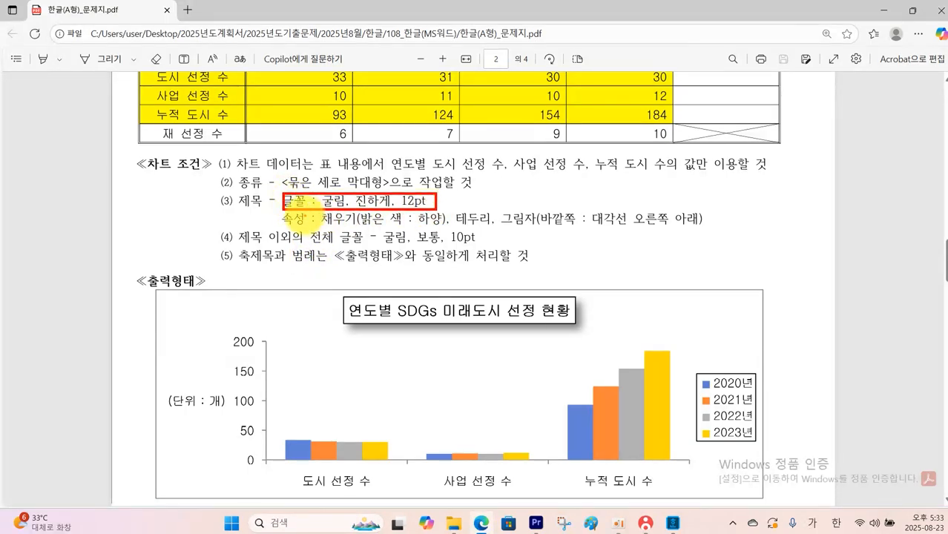
{"action": "mouse_move", "coordinate": [290, 209]}
{"action": "left_mouse_down"}
{"action": "mouse_move", "coordinate": [419, 226]}
{"action": "mouse_move", "coordinate": [704, 232]}
{"action": "left_mouse_up"}
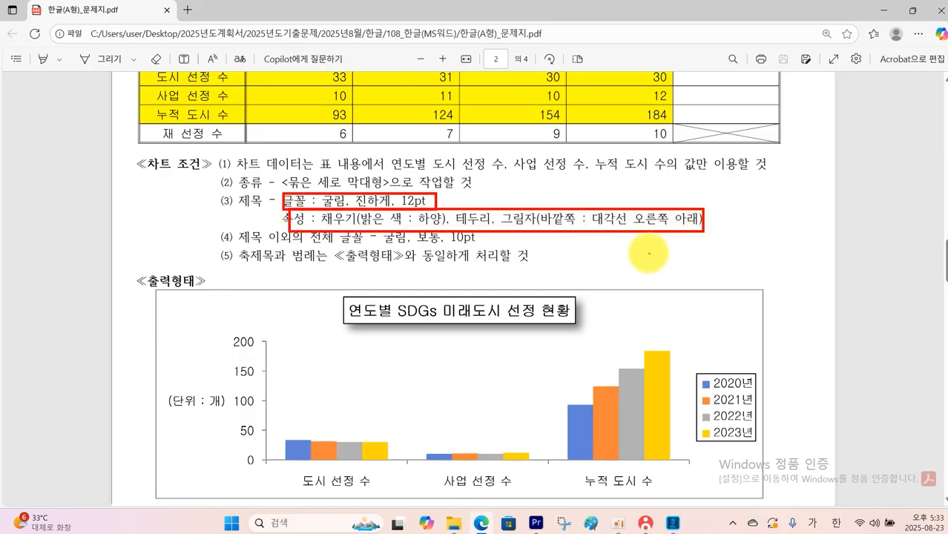
{"action": "key", "text": "Escape"}
Return to the Hangul document and change the chart title text to 연도별 SDGs 미래도시 선정 현황
{"action": "left_click", "coordinate": [674, 526]}
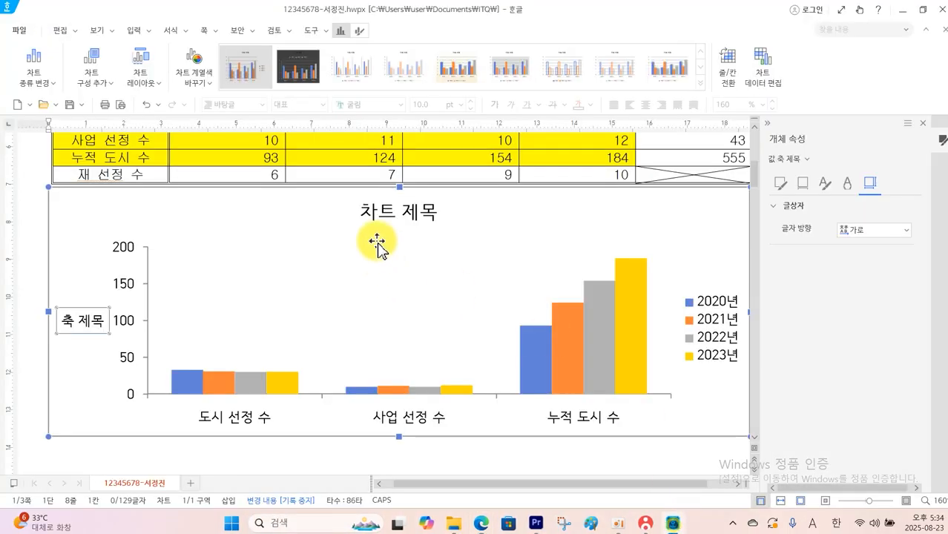
{"action": "left_click", "coordinate": [394, 215]}
{"action": "right_click", "coordinate": [405, 217]}
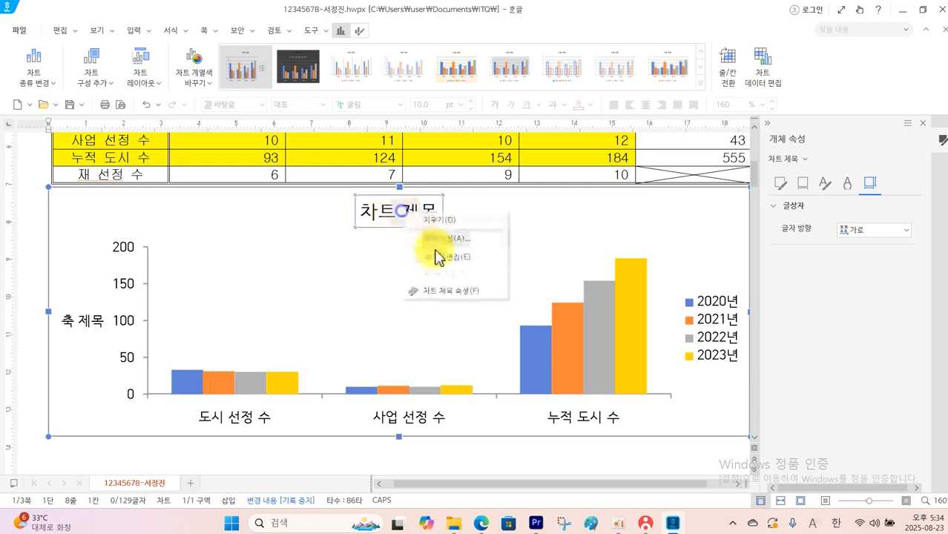
{"action": "left_click", "coordinate": [443, 240]}
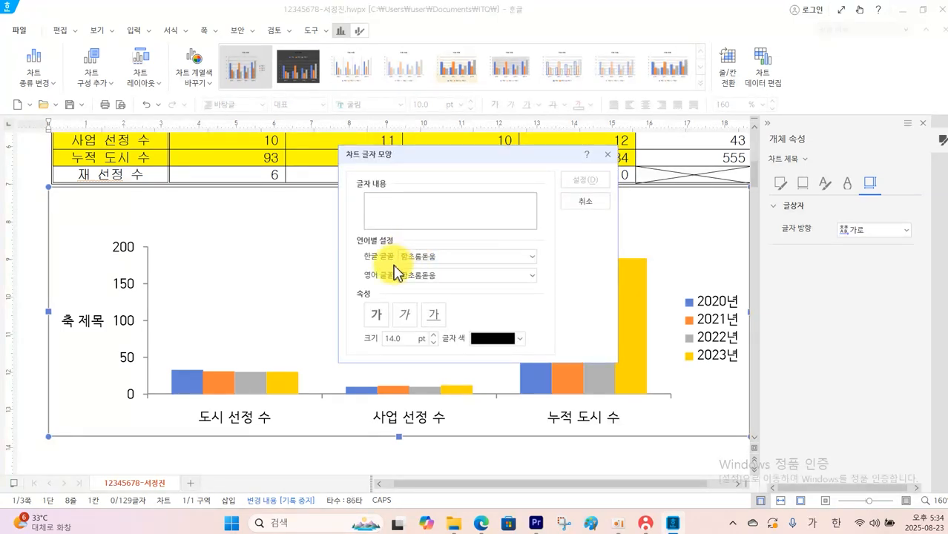
{"action": "type", "text": "미래도시 선정 현황"}
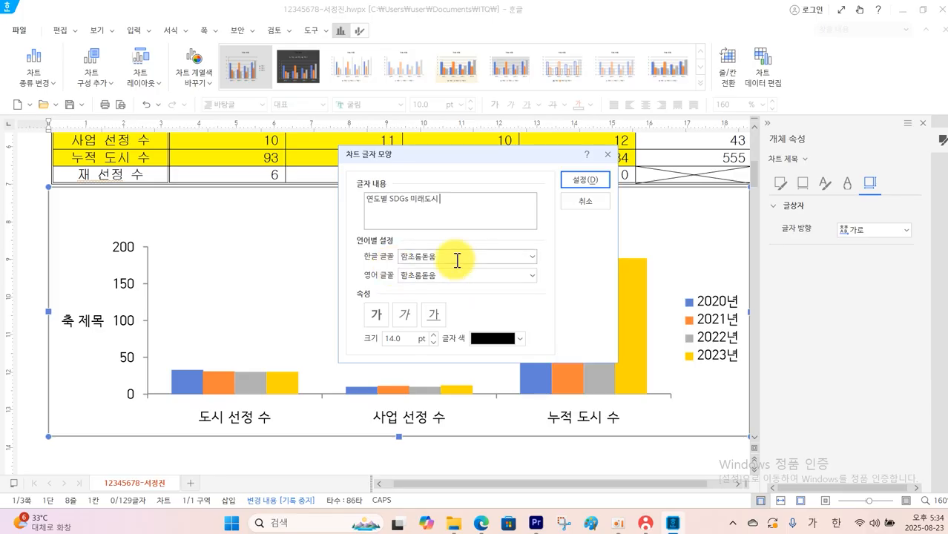
Format the chart title in bold 12 pt with 굴림 as both its Korean and English font
{"action": "left_click", "coordinate": [458, 257]}
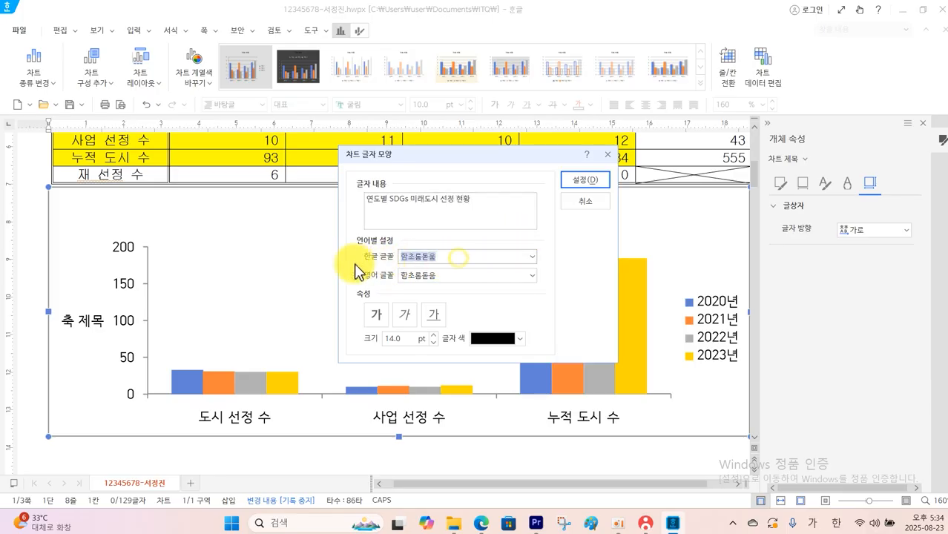
{"action": "type", "text": "ㄱ"}
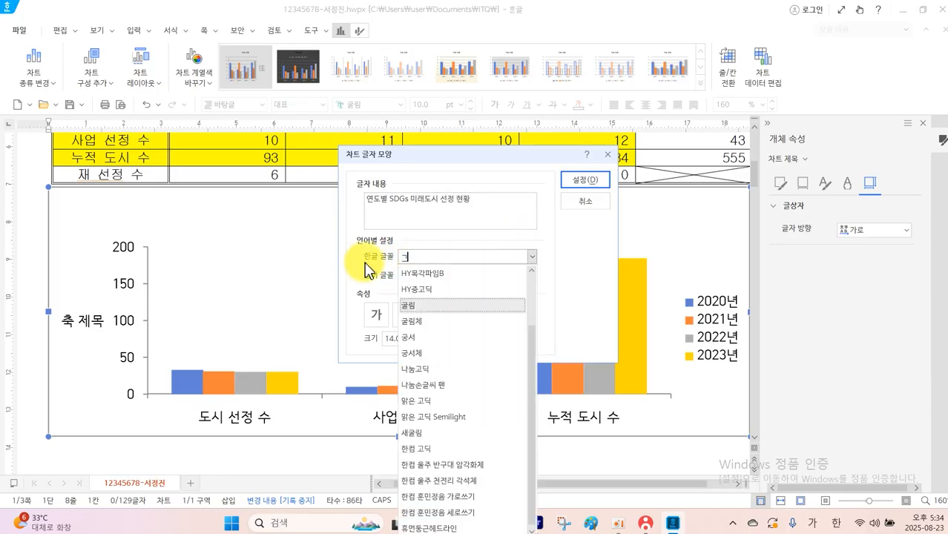
{"action": "left_click", "coordinate": [410, 305]}
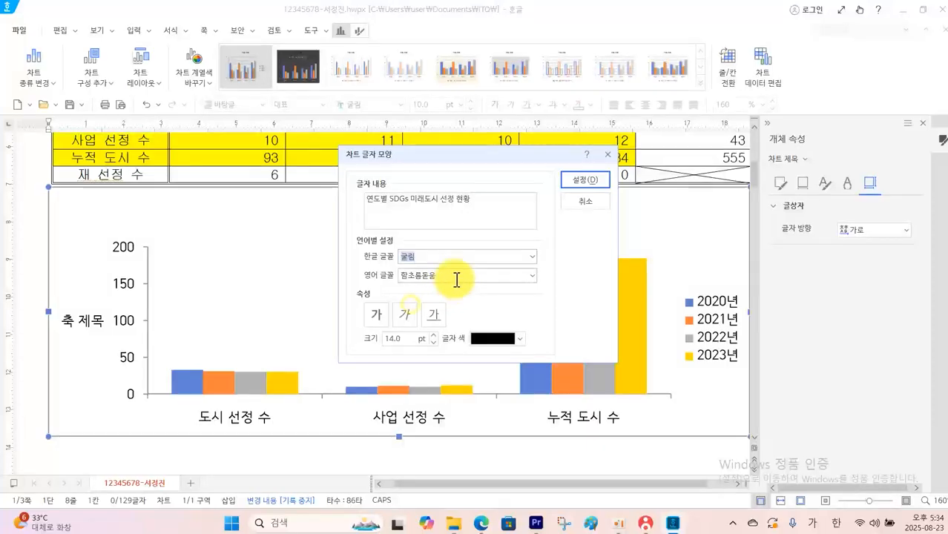
{"action": "left_click", "coordinate": [455, 277]}
{"action": "type", "text": "ㄱ"}
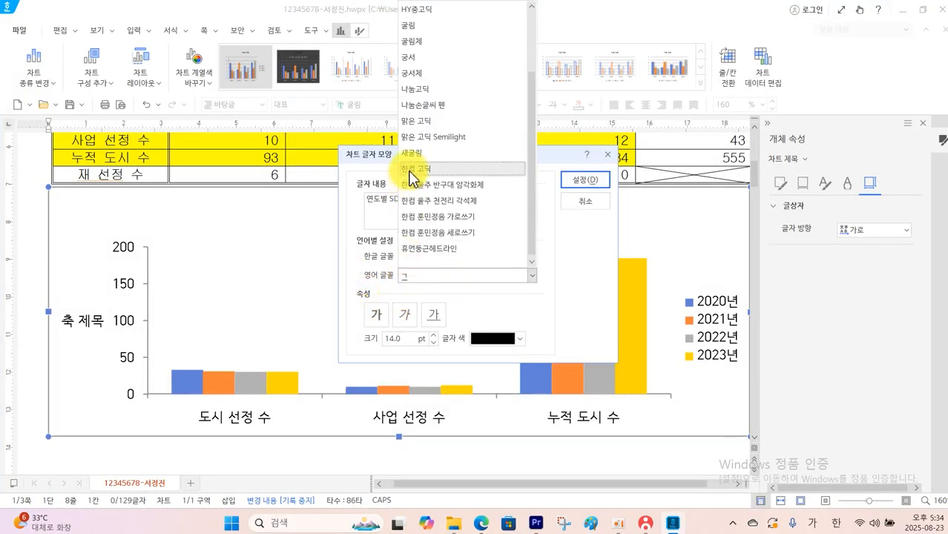
{"action": "left_click", "coordinate": [419, 27]}
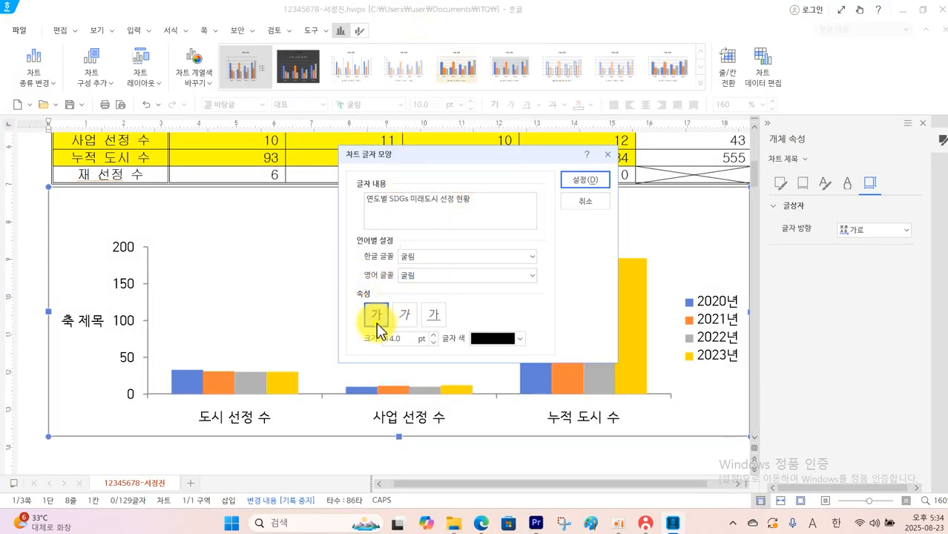
{"action": "left_click", "coordinate": [431, 344]}
{"action": "left_click", "coordinate": [431, 343]}
{"action": "left_click", "coordinate": [572, 181]}
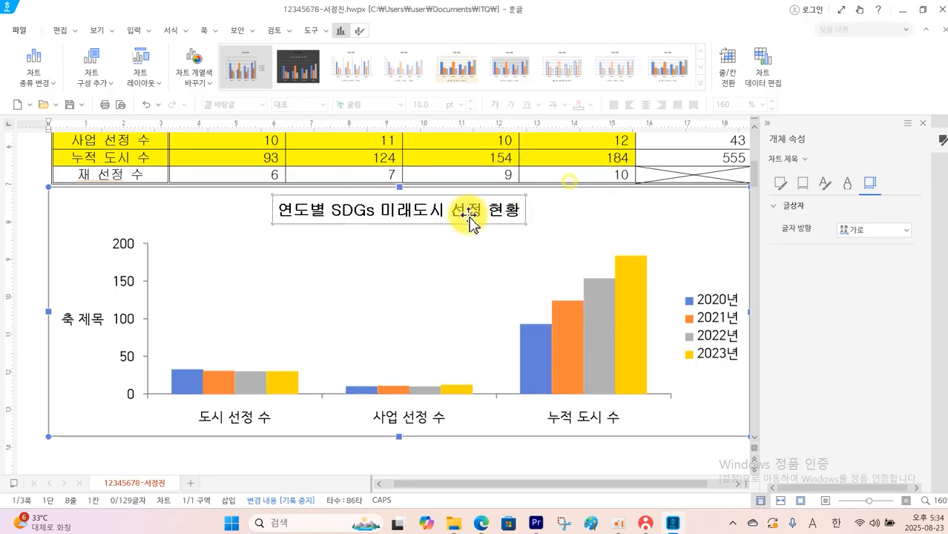
Give the chart title a black outline and the outer 대각선 오른쪽 아래 shadow
{"action": "left_click", "coordinate": [782, 185]}
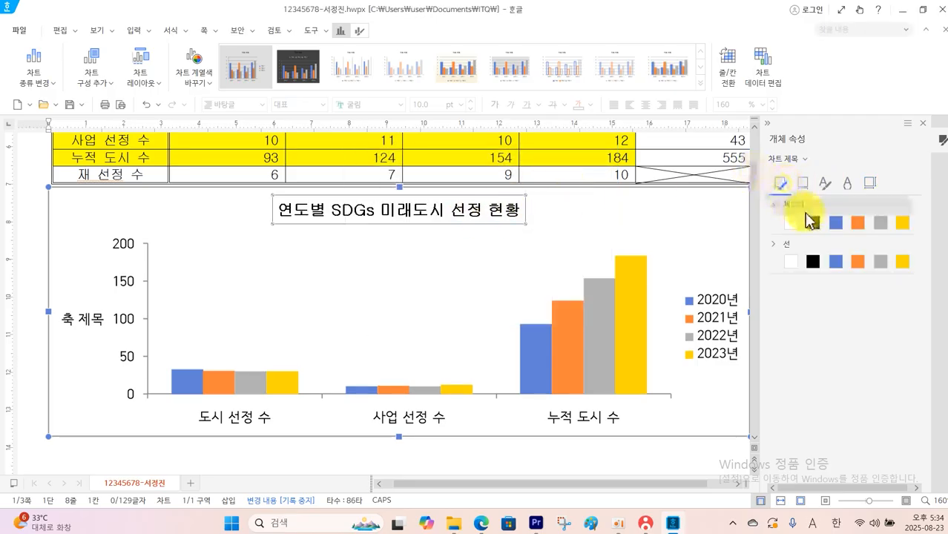
{"action": "left_click", "coordinate": [813, 261]}
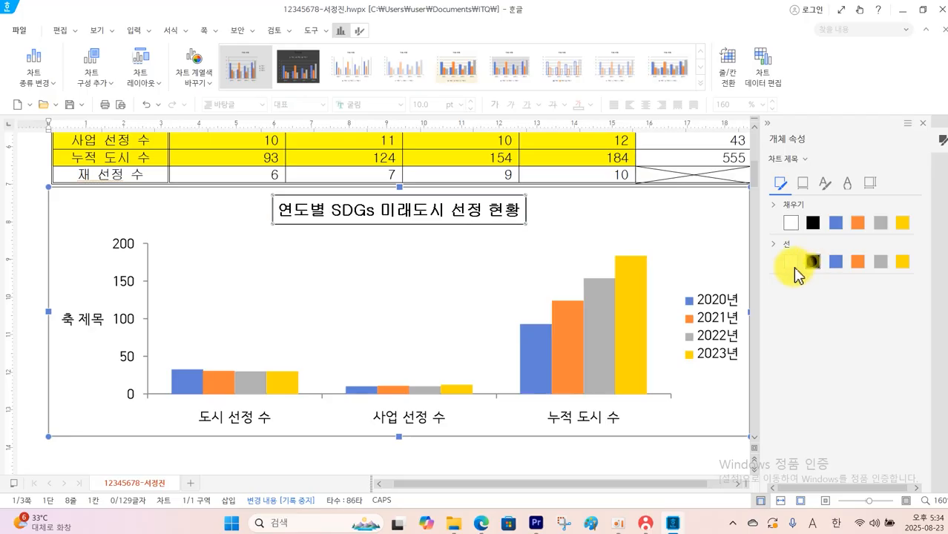
{"action": "left_click", "coordinate": [802, 185]}
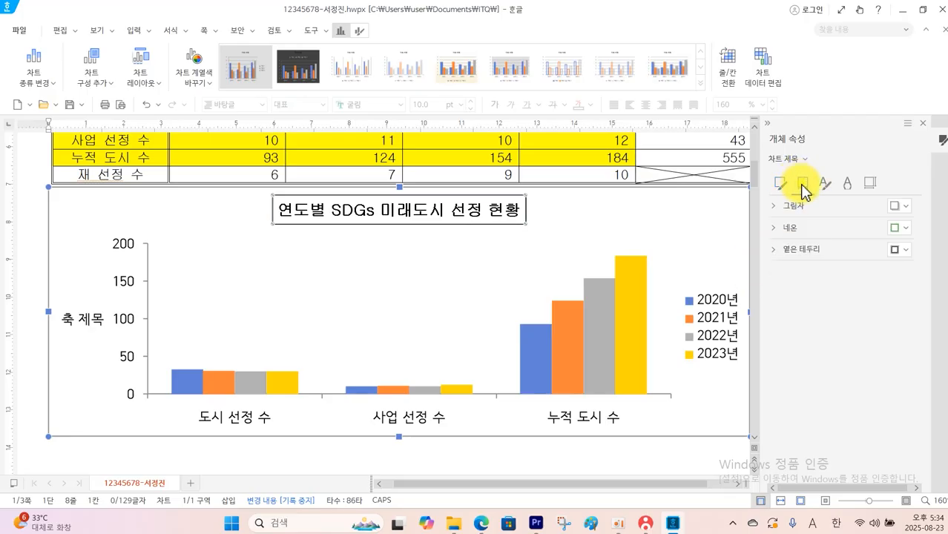
{"action": "left_click", "coordinate": [797, 207]}
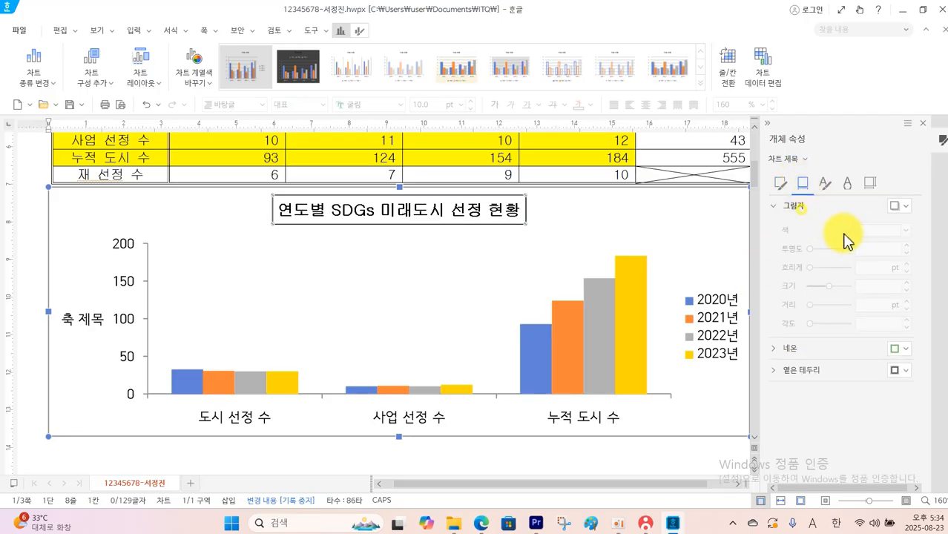
{"action": "left_click", "coordinate": [903, 206]}
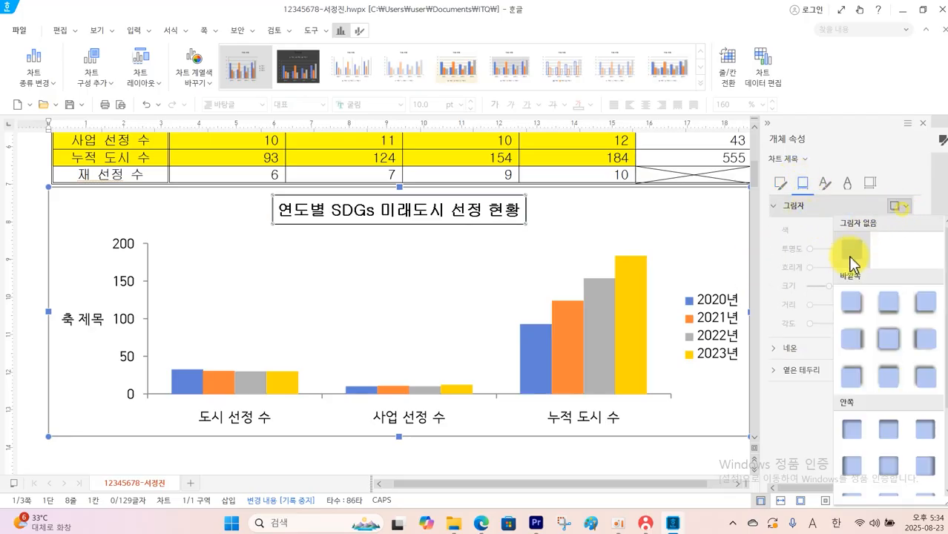
{"action": "left_click", "coordinate": [853, 302]}
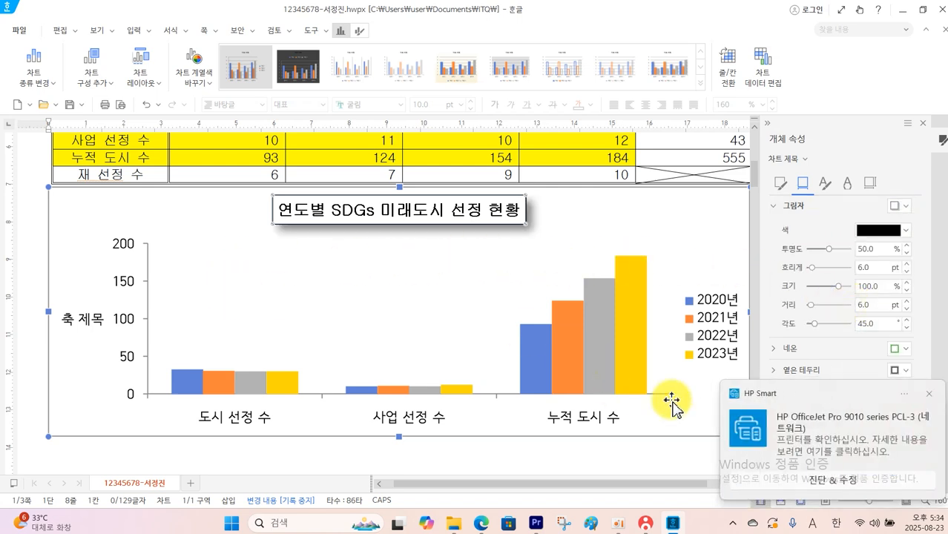
{"action": "left_click", "coordinate": [930, 395]}
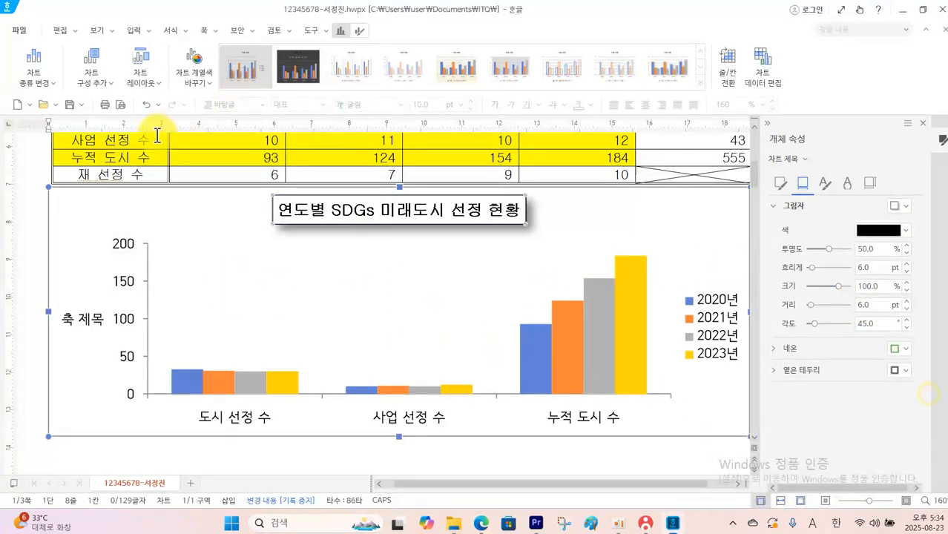
{"action": "left_click", "coordinate": [296, 252]}
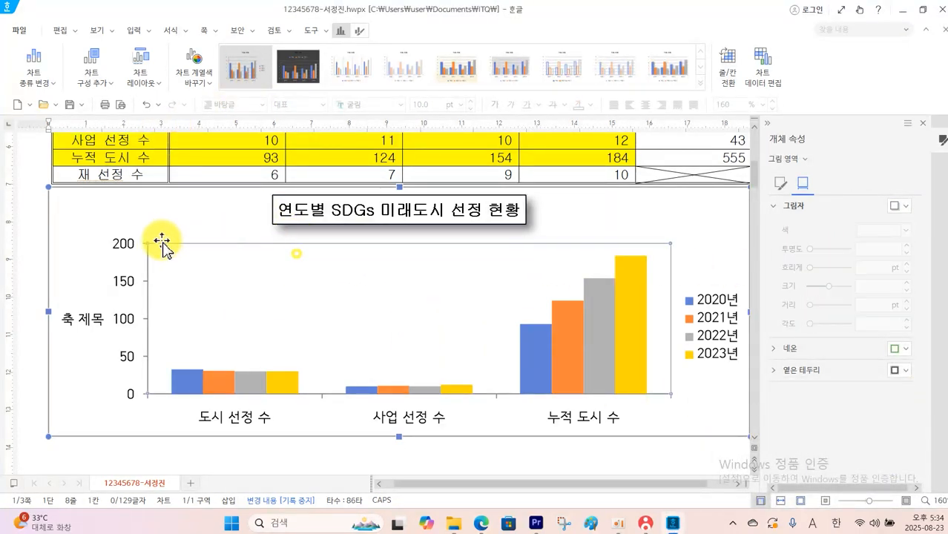
Check the question PDF's font condition for all chart text other than the title
{"action": "left_click", "coordinate": [88, 324]}
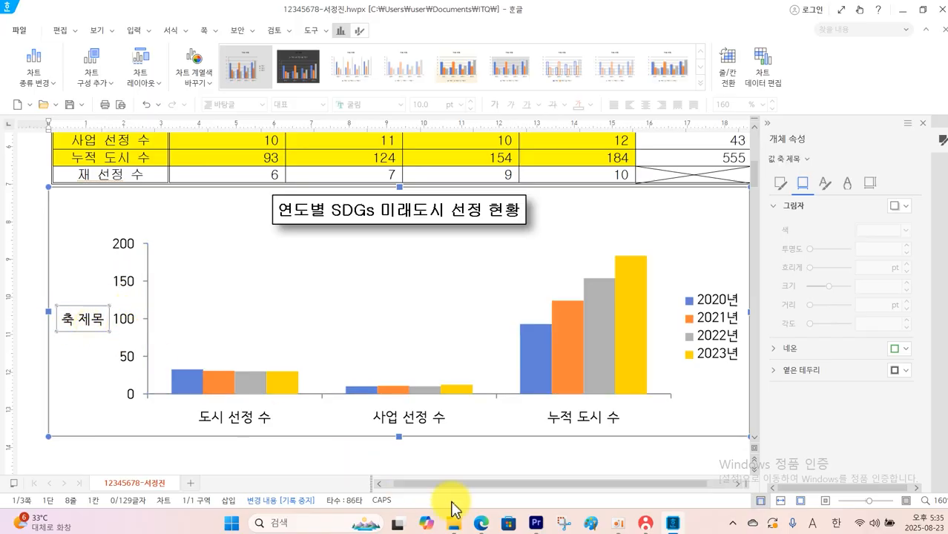
{"action": "left_click", "coordinate": [481, 523]}
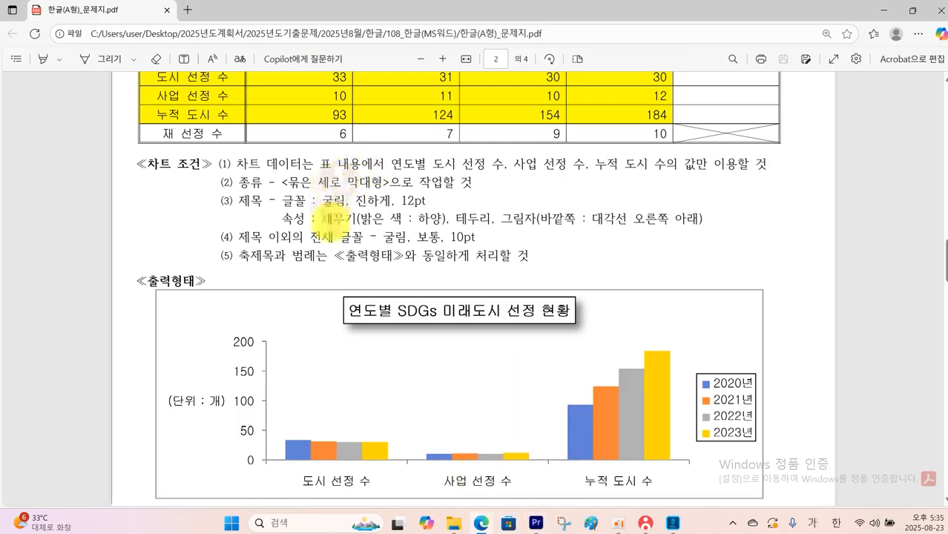
{"action": "left_click_drag", "start_coordinate": [237, 230], "coordinate": [491, 246]}
{"action": "key", "text": "Escape"}
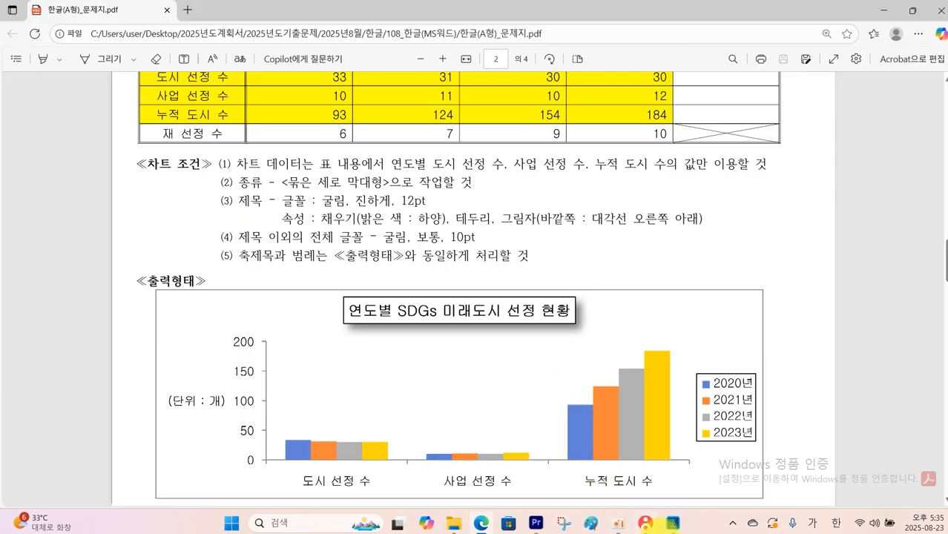
Back in the Hangul document, set the vertical-axis title to (단위 : 개) with 굴림 as its Korean and English font
{"action": "left_click", "coordinate": [673, 524]}
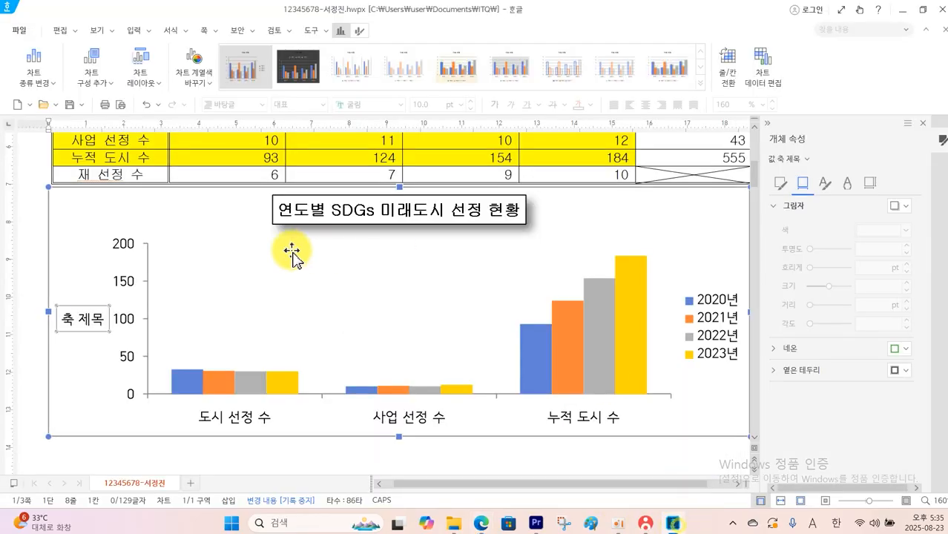
{"action": "right_click", "coordinate": [85, 327]}
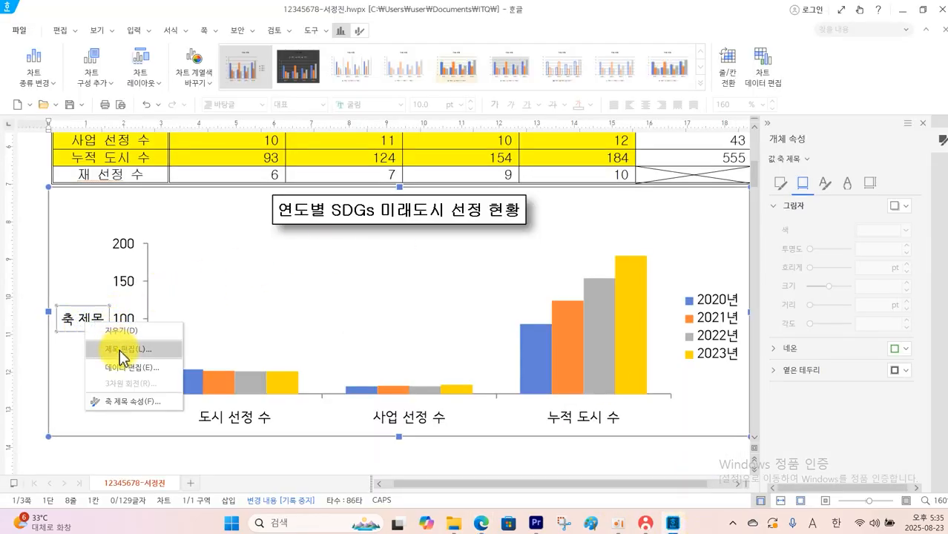
{"action": "left_click", "coordinate": [78, 349]}
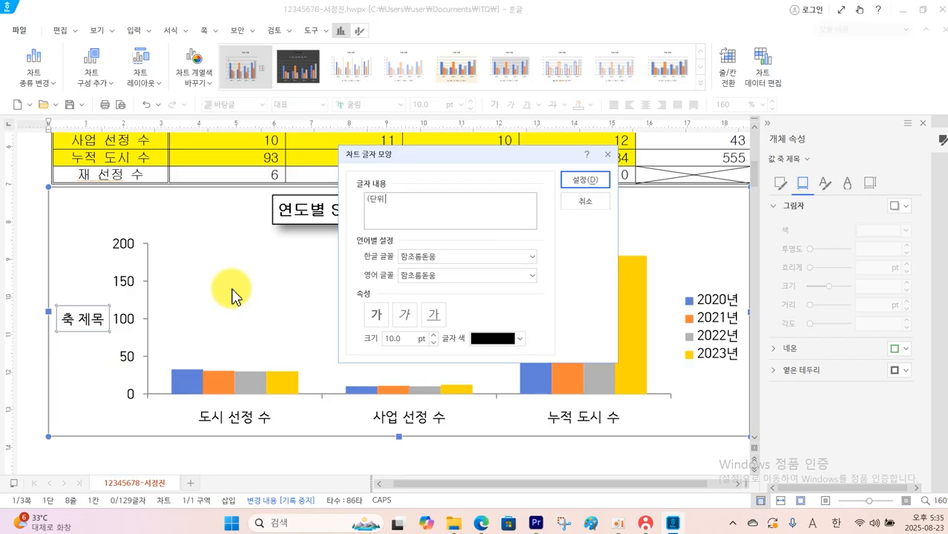
{"action": "left_click", "coordinate": [446, 257]}
{"action": "type", "text": "ㄱ"}
{"action": "left_click", "coordinate": [406, 308]}
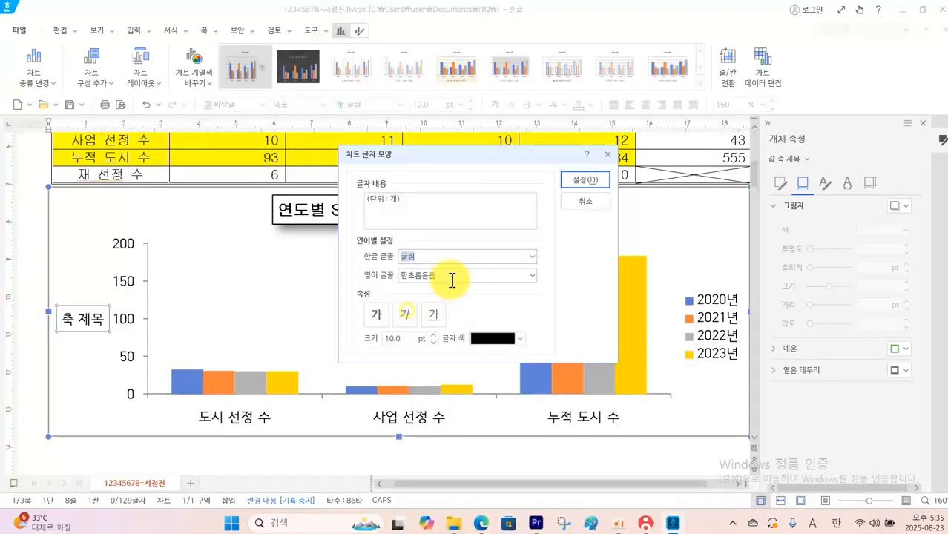
{"action": "left_click", "coordinate": [450, 279]}
{"action": "type", "text": "ㄱ"}
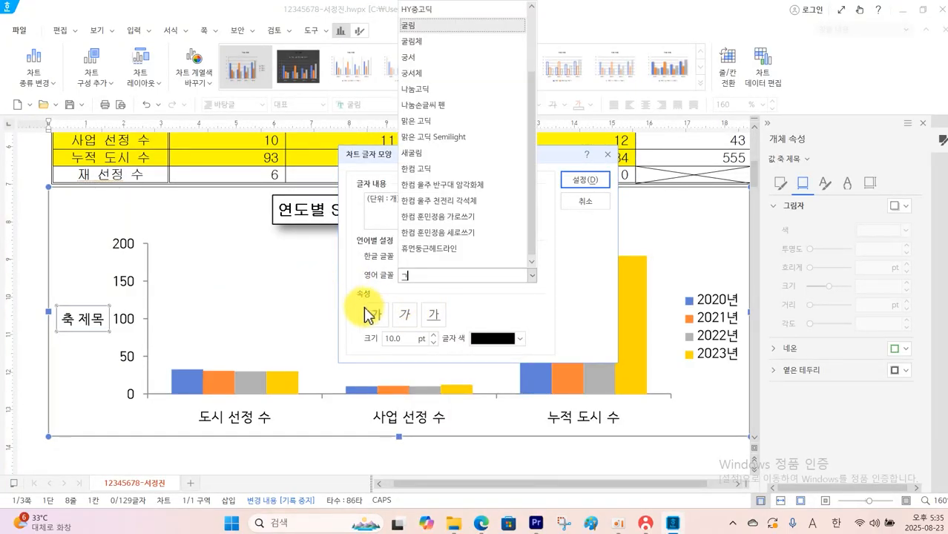
{"action": "left_click", "coordinate": [405, 30]}
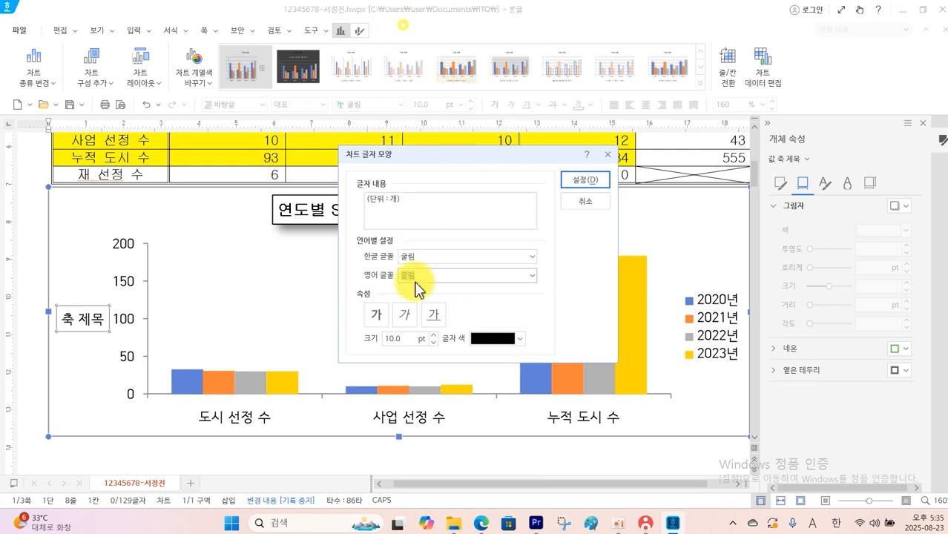
{"action": "left_click", "coordinate": [586, 181]}
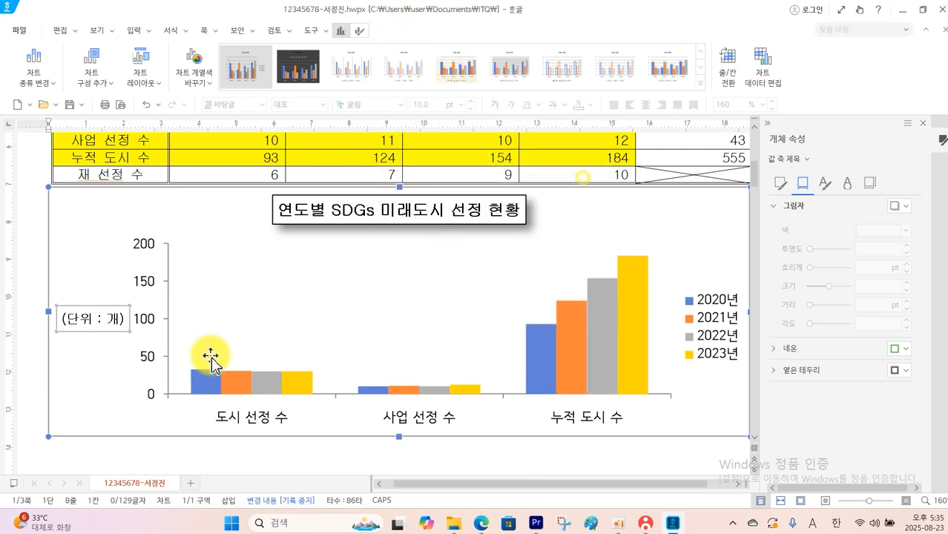
Set both the Korean and English fonts of the chart's vertical value-axis labels to 굴림
{"action": "left_click", "coordinate": [148, 319]}
{"action": "right_click", "coordinate": [148, 319]}
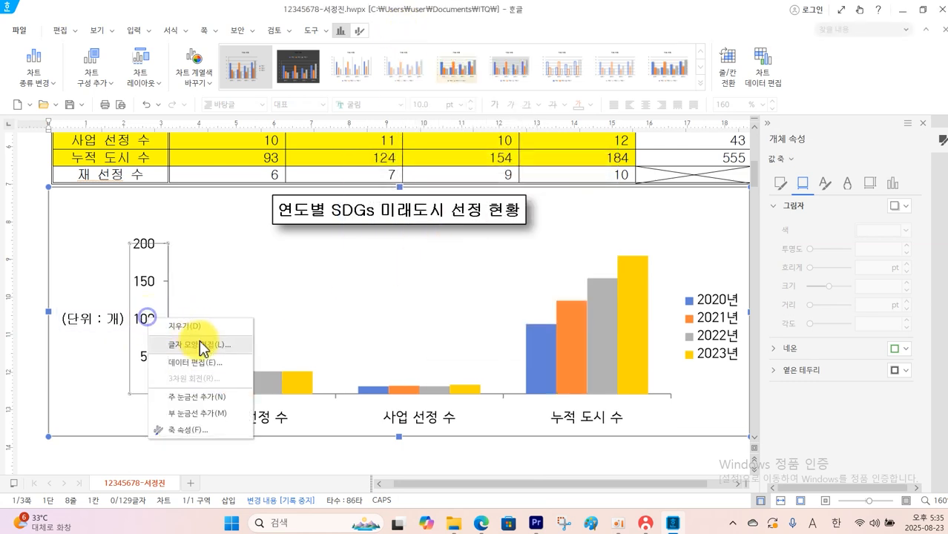
{"action": "left_click", "coordinate": [199, 344]}
{"action": "left_click", "coordinate": [440, 267]}
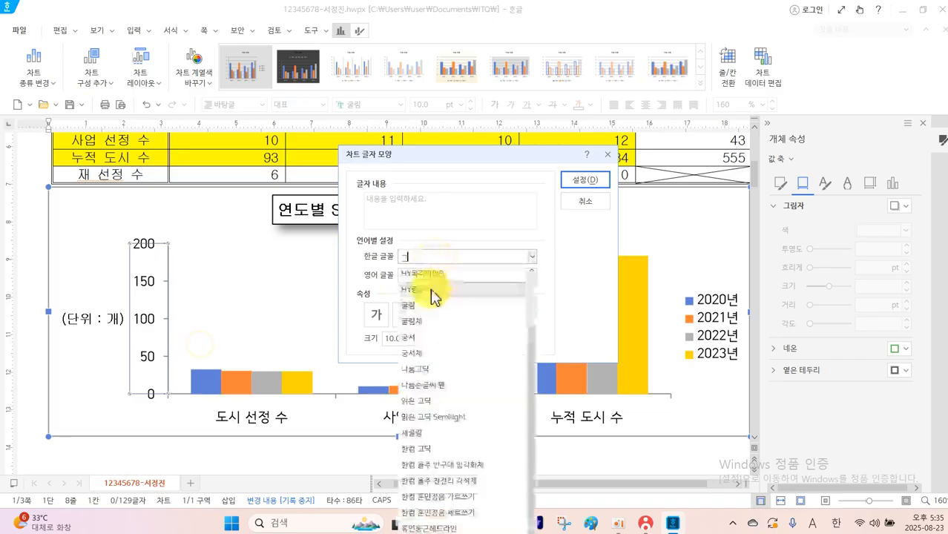
{"action": "left_click", "coordinate": [434, 297]}
{"action": "left_click_drag", "start_coordinate": [376, 277], "coordinate": [338, 277]}
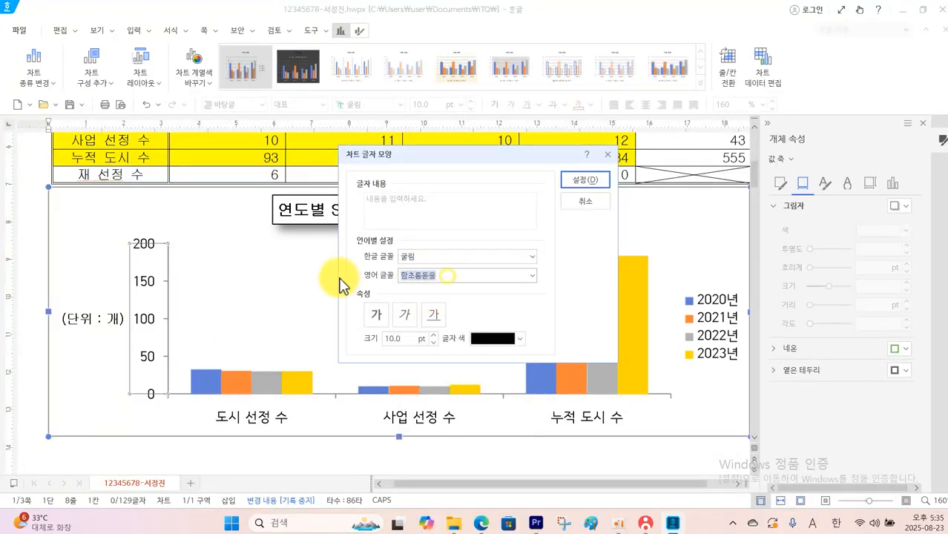
{"action": "type", "text": "ㄱ"}
{"action": "left_click", "coordinate": [409, 26]}
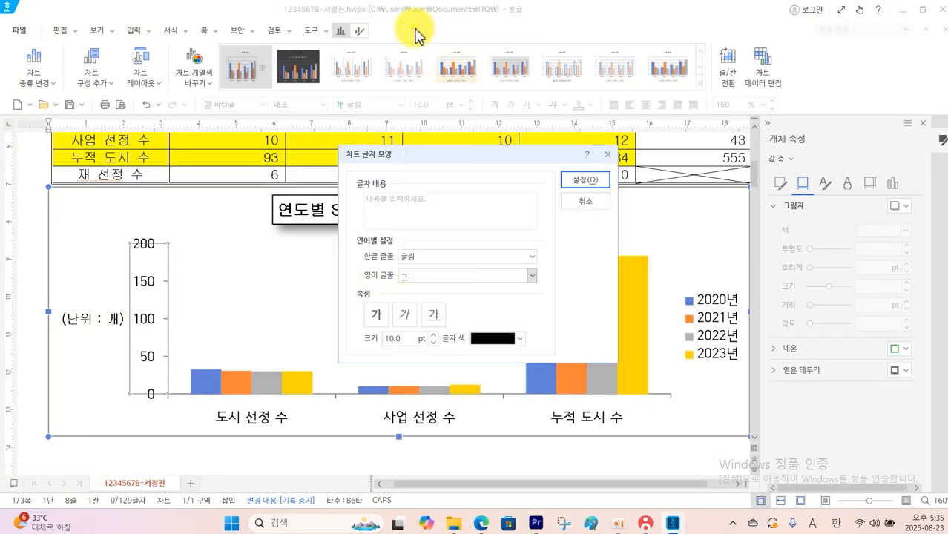
{"action": "left_click", "coordinate": [569, 179]}
Set both the Korean and English fonts of the chart's horizontal category-axis labels to 굴림
{"action": "left_click", "coordinate": [236, 422]}
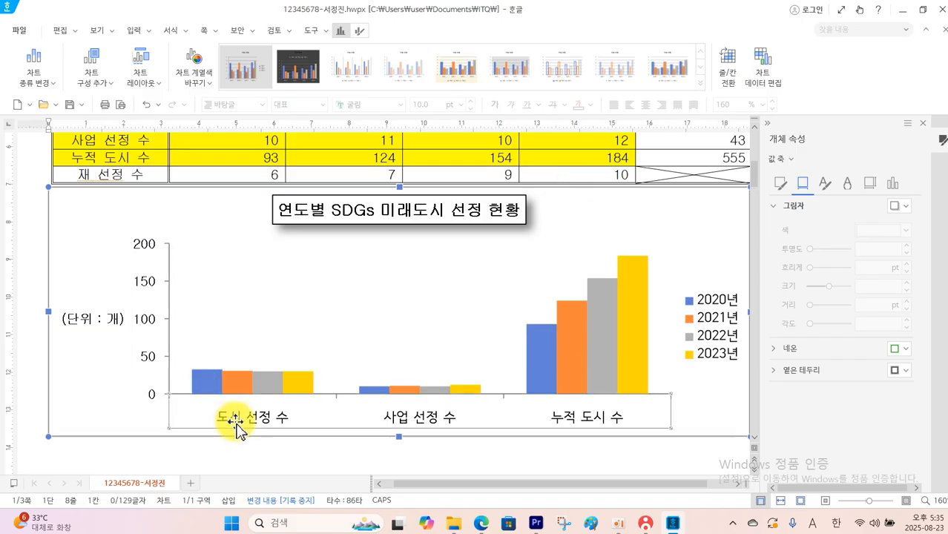
{"action": "right_click", "coordinate": [236, 427]}
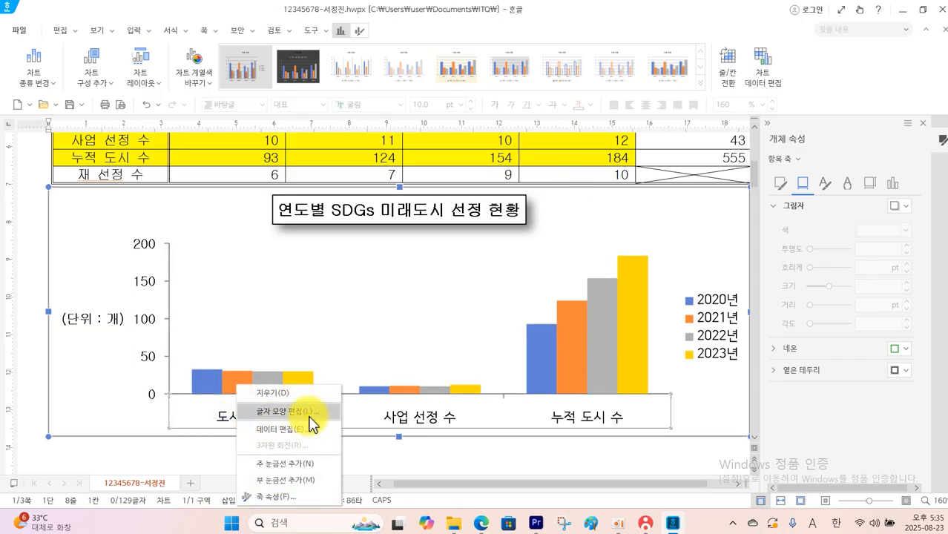
{"action": "left_click", "coordinate": [313, 412]}
{"action": "type", "text": "ㄱ"}
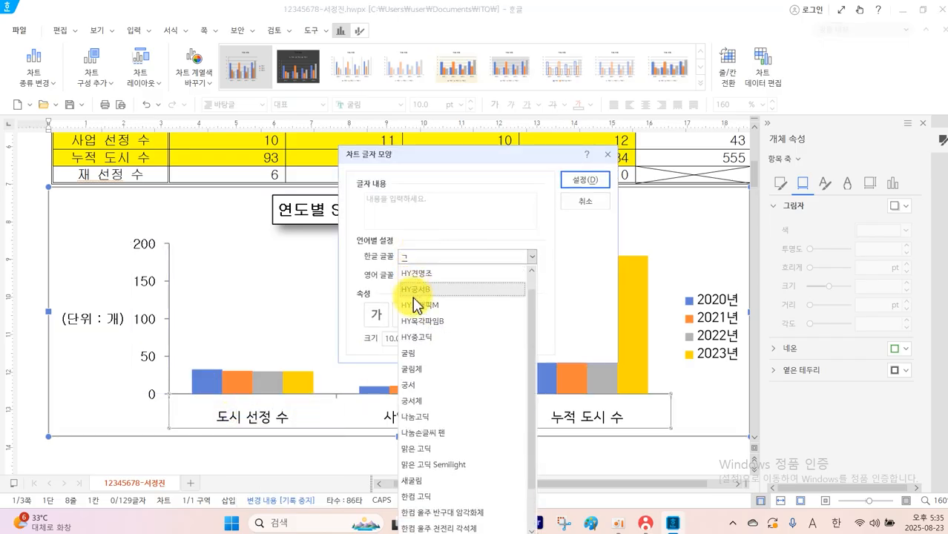
{"action": "left_click", "coordinate": [418, 355]}
{"action": "left_click", "coordinate": [441, 275]}
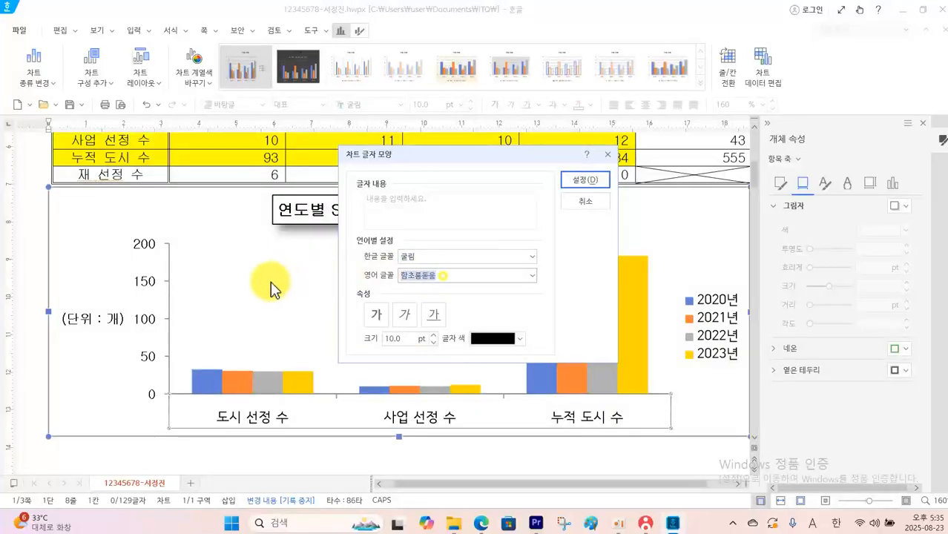
{"action": "type", "text": "ㄱ"}
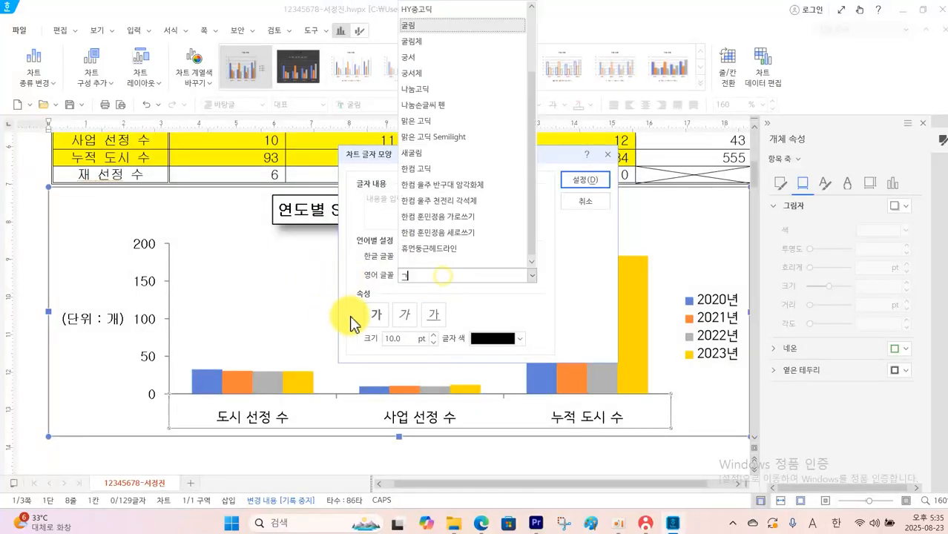
{"action": "left_click", "coordinate": [412, 38]}
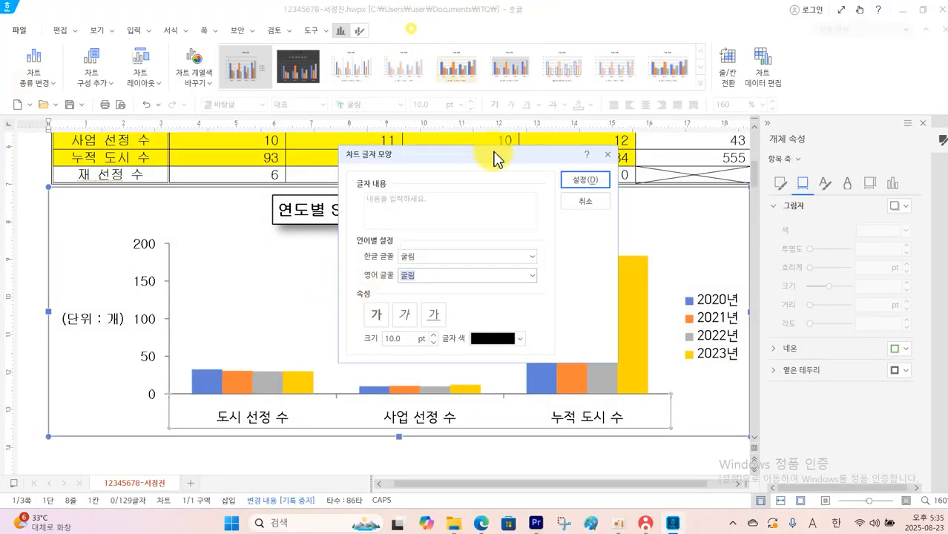
{"action": "left_click", "coordinate": [576, 182]}
Set both the Korean and English fonts of the chart legend to 굴림
{"action": "left_click", "coordinate": [721, 321]}
{"action": "right_click", "coordinate": [723, 322]}
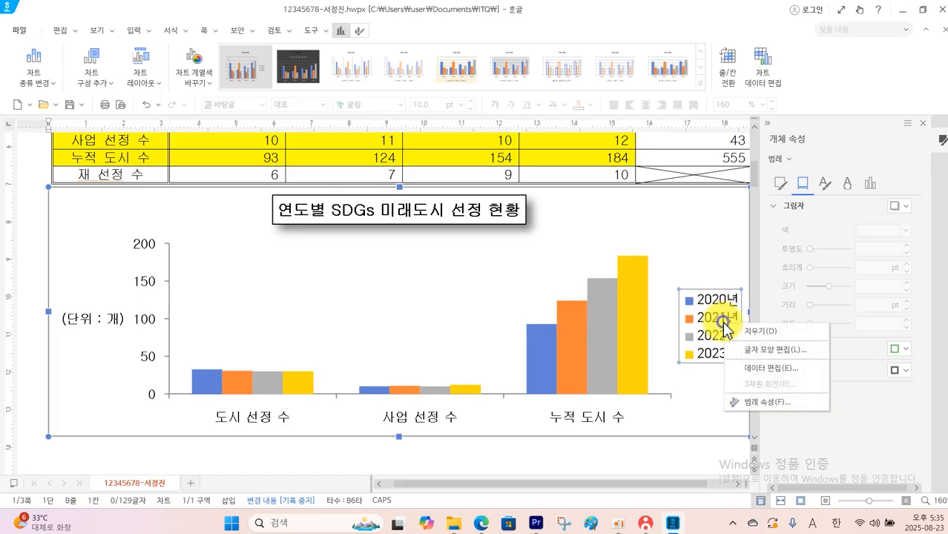
{"action": "left_click", "coordinate": [771, 354]}
{"action": "left_click", "coordinate": [423, 250]}
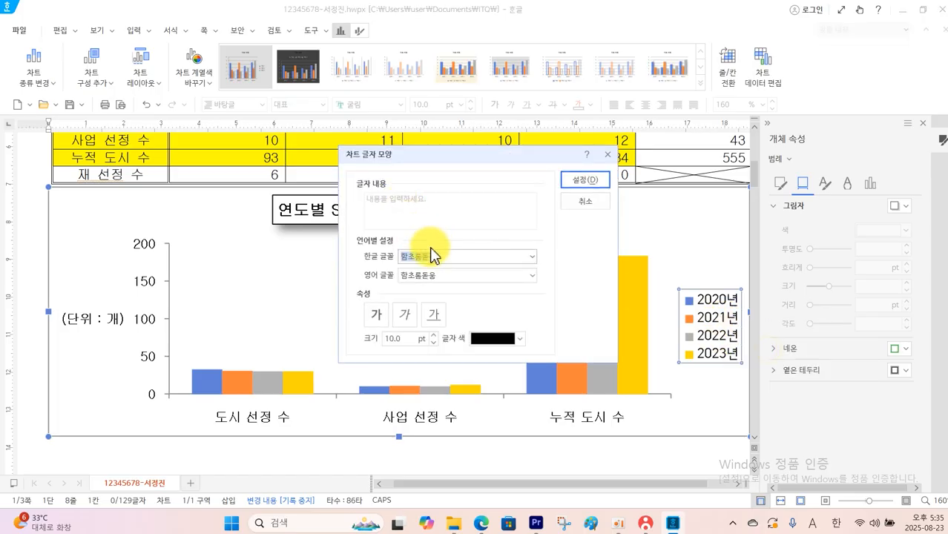
{"action": "type", "text": "ㄱ"}
{"action": "left_click", "coordinate": [416, 306]}
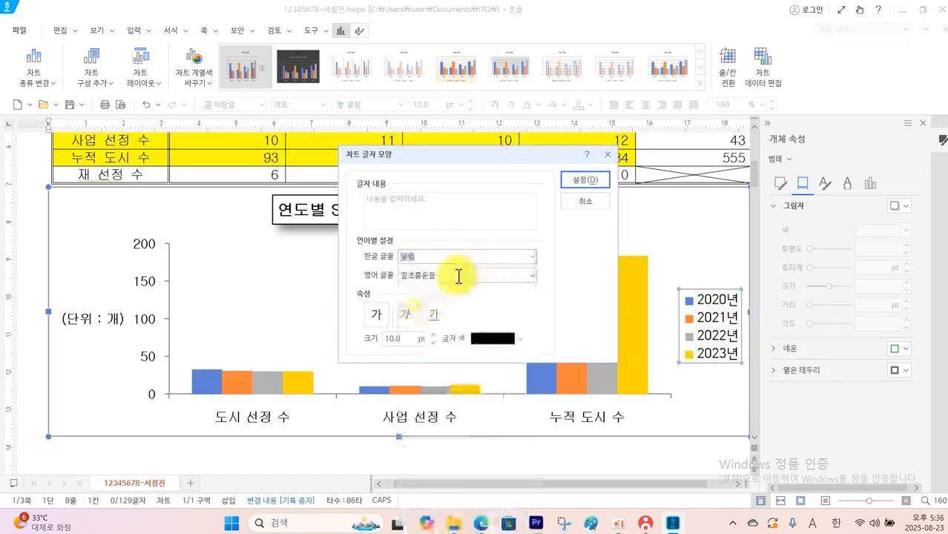
{"action": "left_click_drag", "start_coordinate": [455, 276], "coordinate": [349, 274]}
{"action": "type", "text": "ㄱ"}
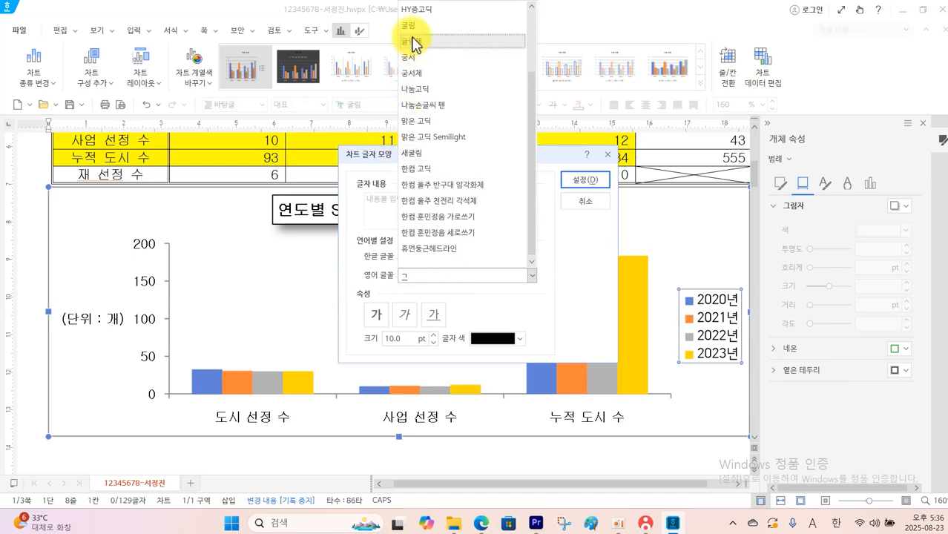
{"action": "left_click", "coordinate": [579, 181]}
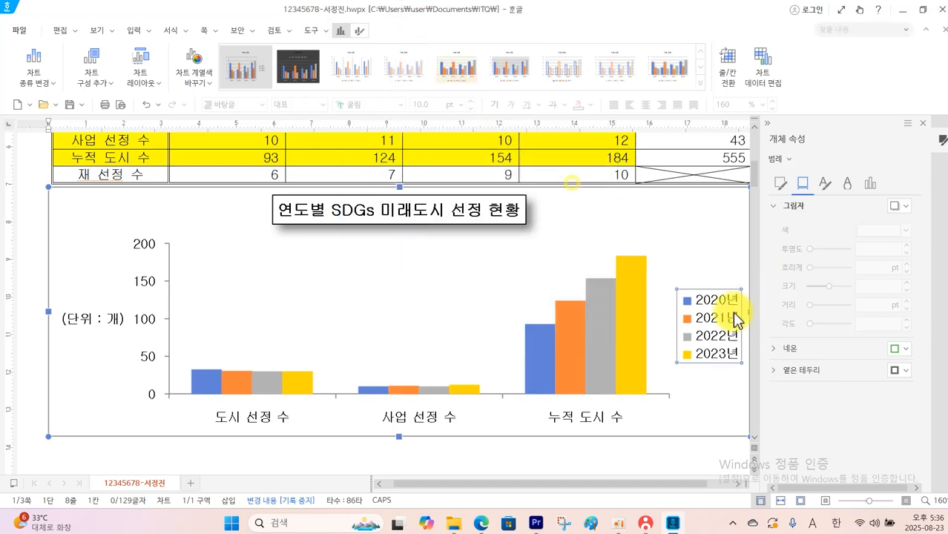
Give the chart legend a black outline and save the document
{"action": "left_click", "coordinate": [779, 184]}
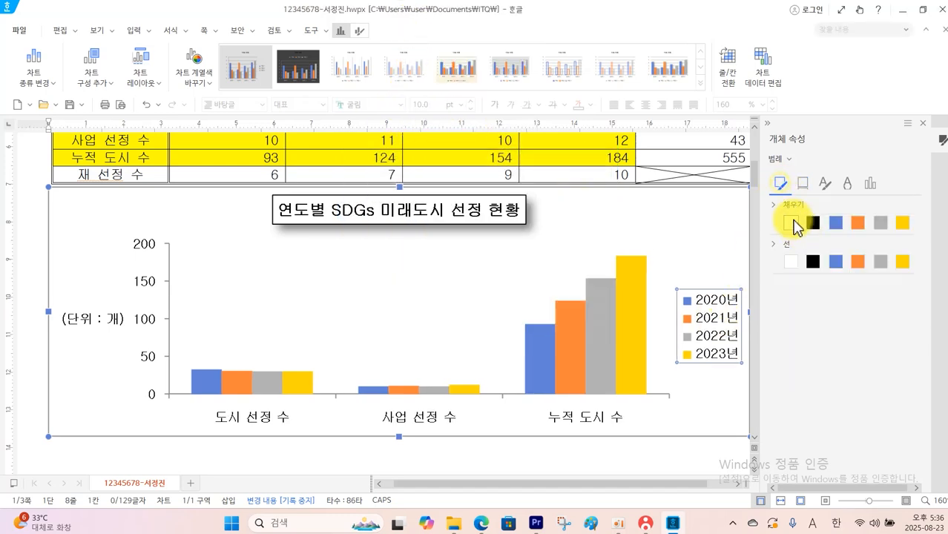
{"action": "left_click", "coordinate": [812, 262]}
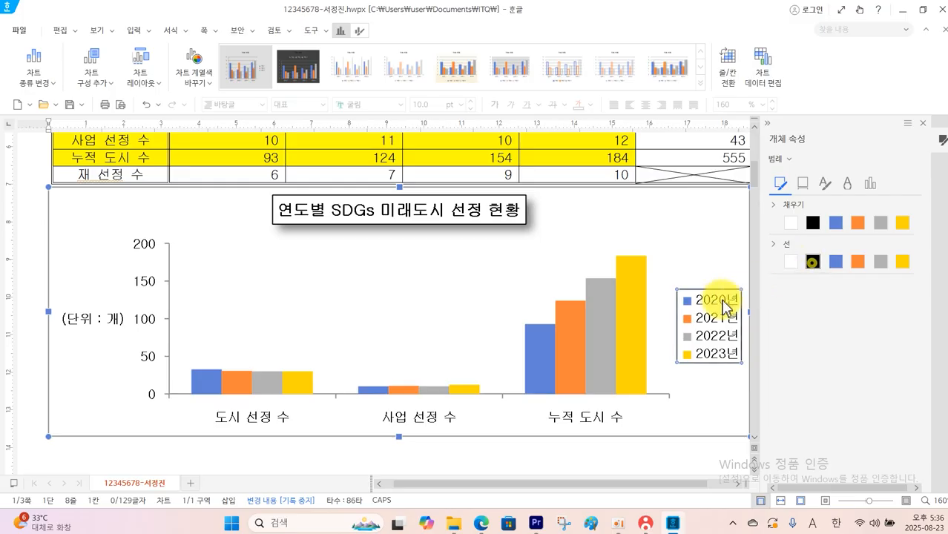
{"action": "left_click", "coordinate": [385, 314]}
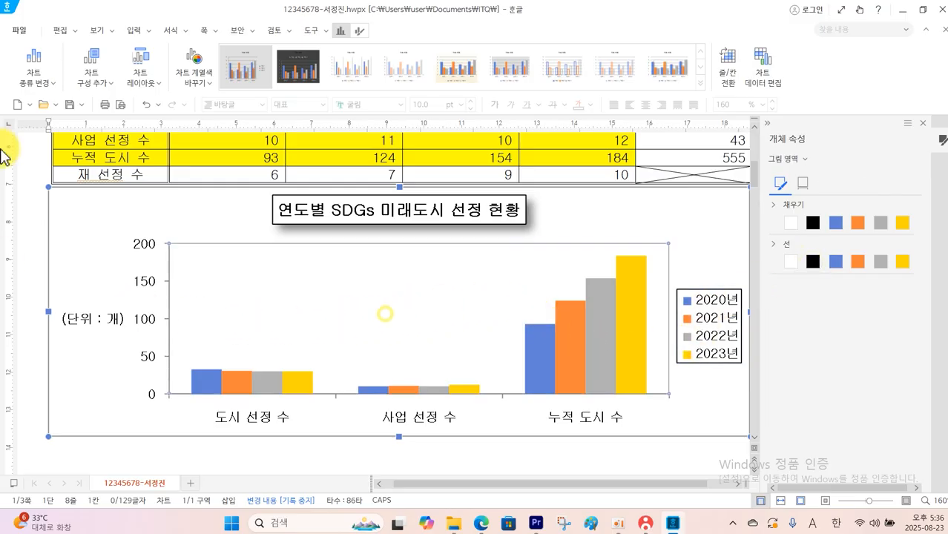
{"action": "scroll", "coordinate": [268, 231], "scroll_direction": "down", "scroll_amount": 1}
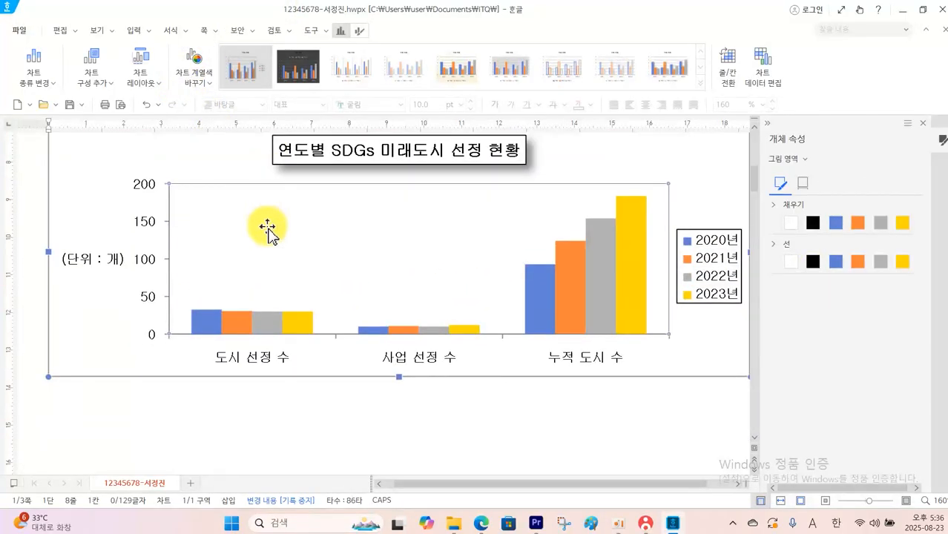
{"action": "left_click", "coordinate": [70, 105]}
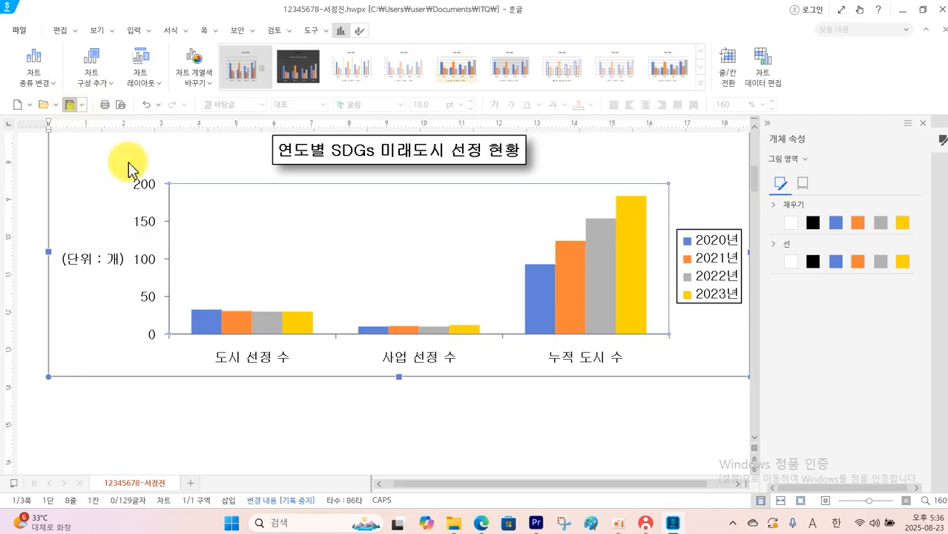
Enter the equation number (1) on the line below question 3 on the second page
{"action": "scroll", "coordinate": [188, 365], "scroll_direction": "down", "scroll_amount": 3}
{"action": "scroll", "coordinate": [188, 365], "scroll_direction": "down", "scroll_amount": 5}
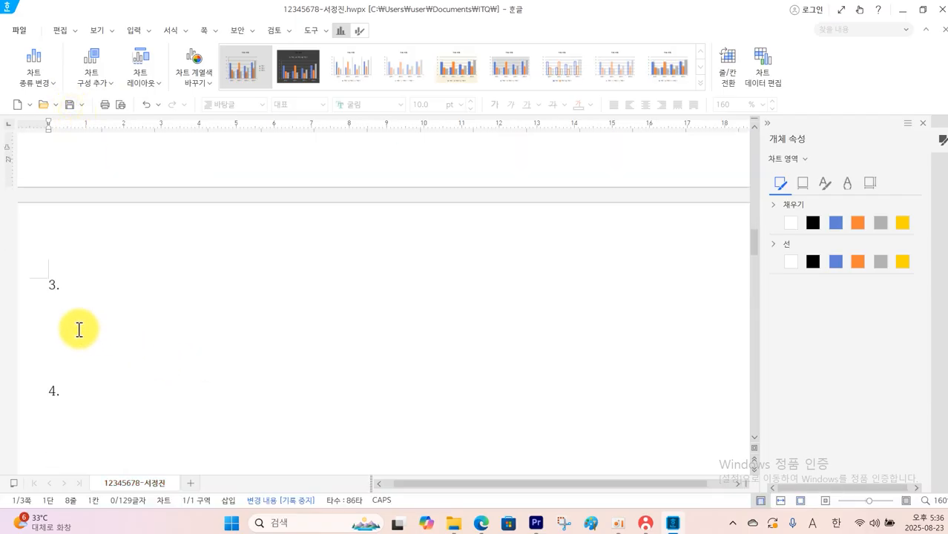
{"action": "left_click", "coordinate": [65, 308]}
{"action": "type", "text": "(1"}
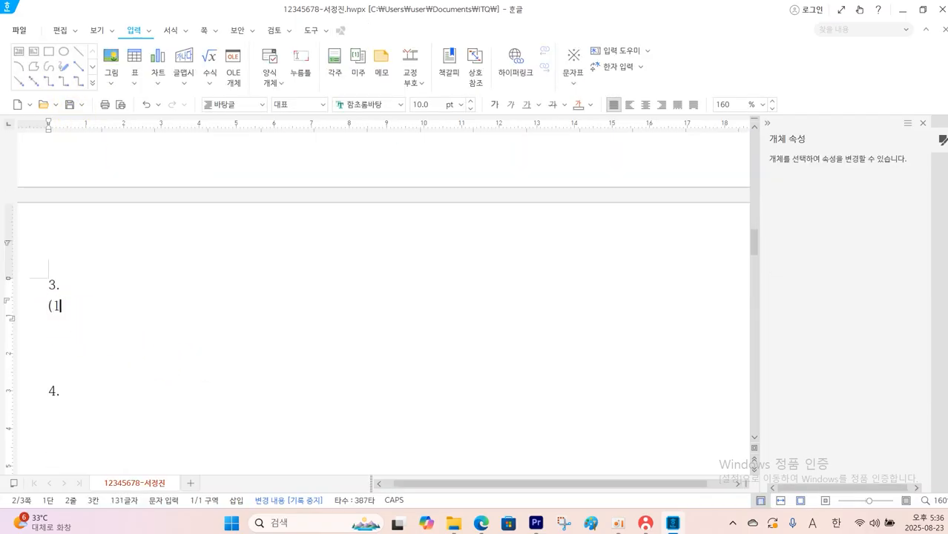
{"action": "type", "text": ")"}
{"action": "scroll", "coordinate": [297, 400], "scroll_direction": "down", "scroll_amount": 3}
Switch to the question PDF and examine equation (1) of question 3
{"action": "left_click", "coordinate": [482, 524]}
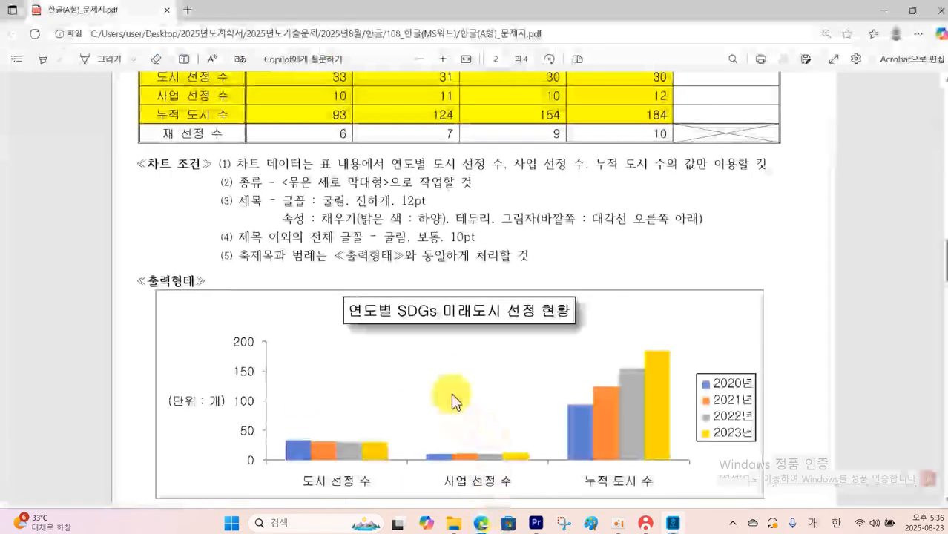
{"action": "scroll", "coordinate": [451, 381], "scroll_direction": "down", "scroll_amount": 6}
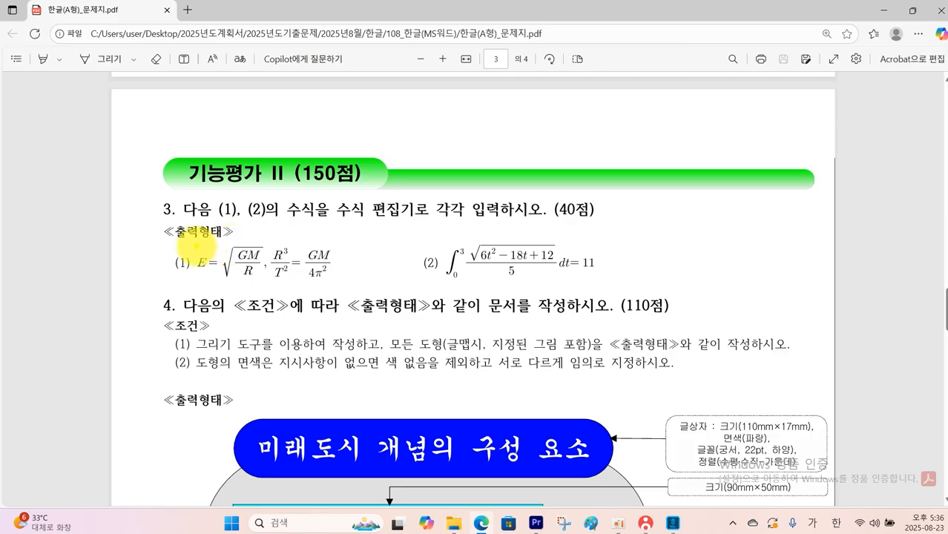
{"action": "left_click_drag", "start_coordinate": [195, 245], "coordinate": [351, 287]}
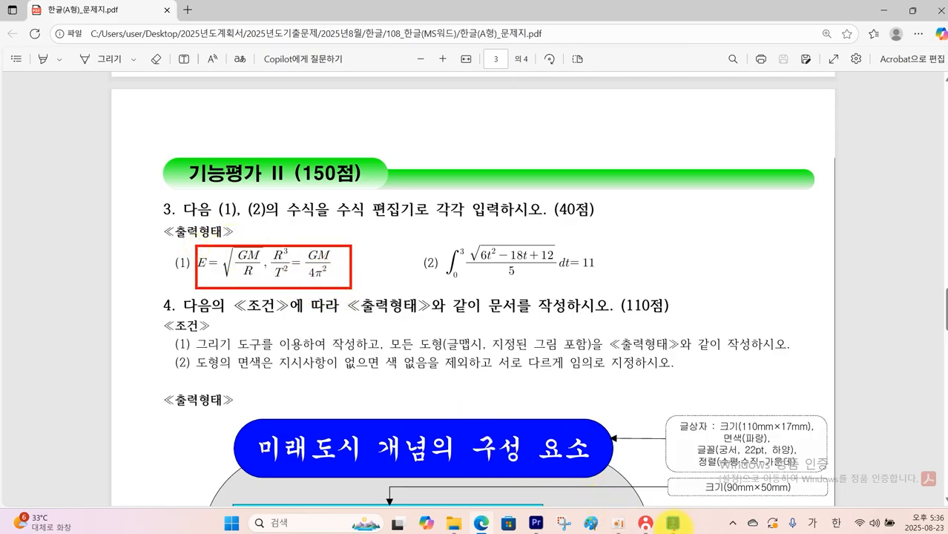
Back in the Hangul document, insert an equation after (1) reading E = √(GM/R) followed by a comma
{"action": "left_click", "coordinate": [673, 522]}
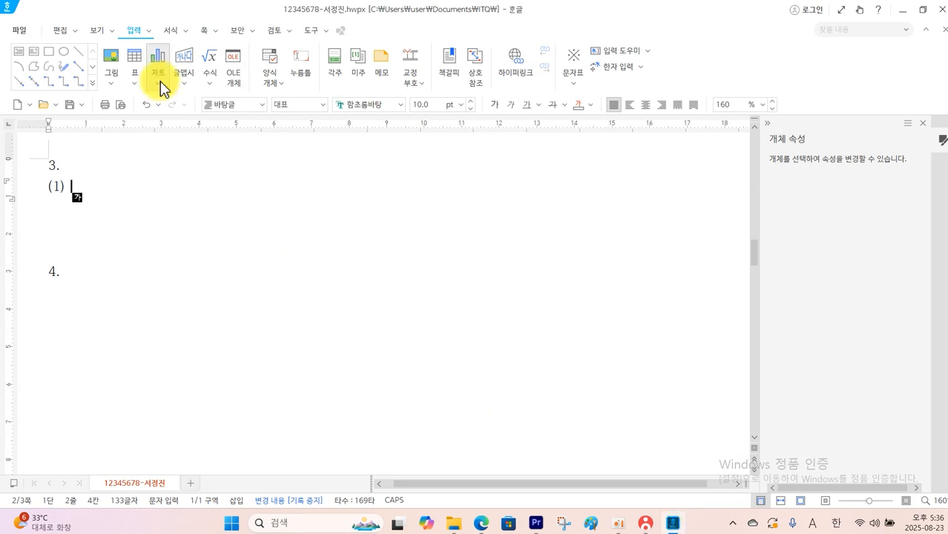
{"action": "left_click", "coordinate": [211, 72]}
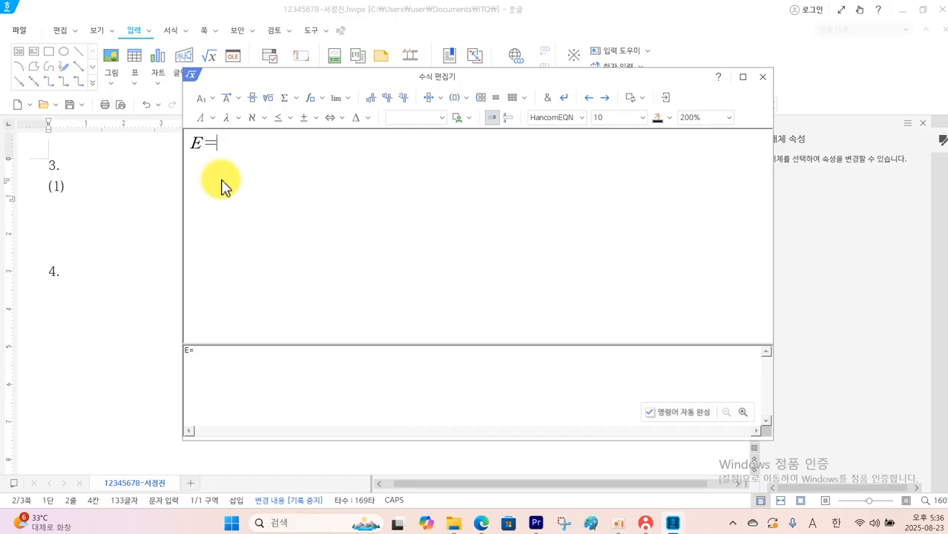
{"action": "left_click", "coordinate": [270, 99]}
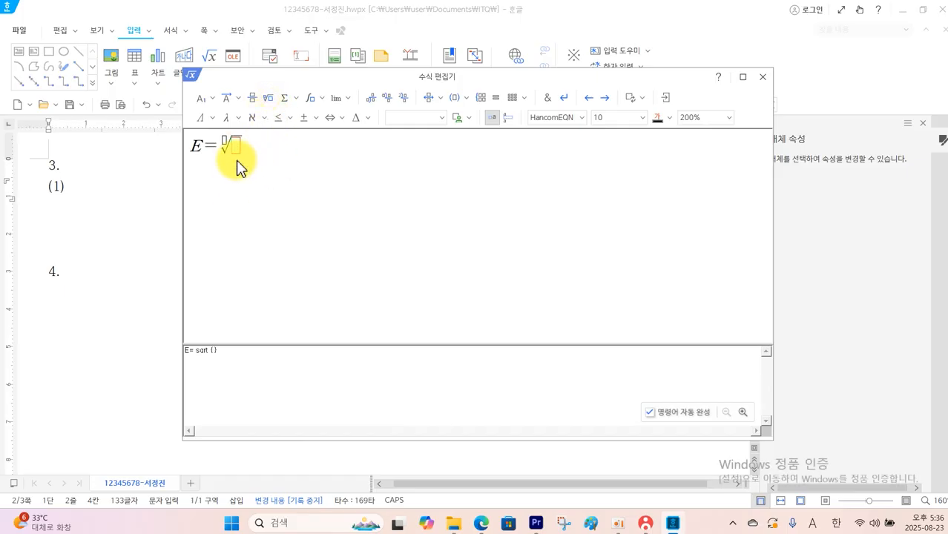
{"action": "left_click", "coordinate": [252, 98]}
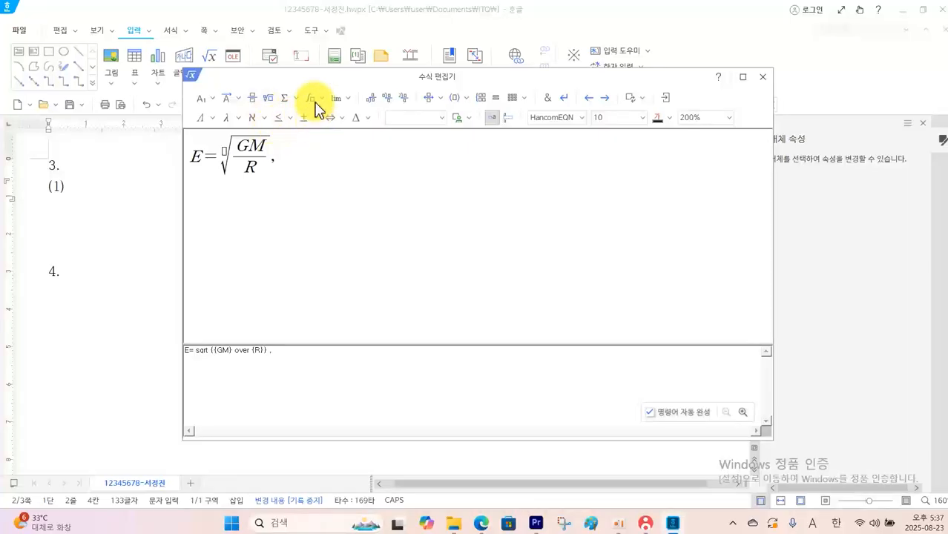
Add the fraction R³ over T² after the comma in the equation, followed by an equals sign
{"action": "left_click", "coordinate": [252, 97]}
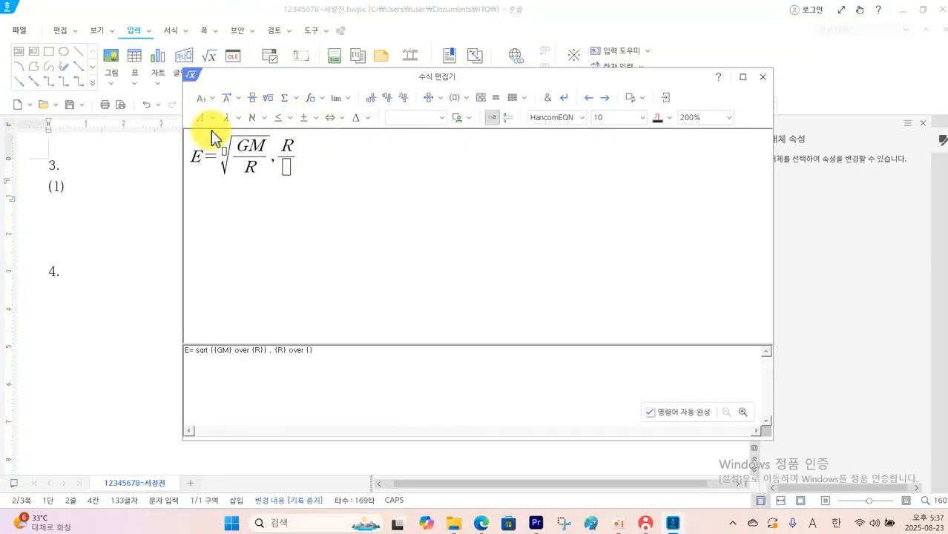
{"action": "left_click", "coordinate": [204, 99]}
{"action": "left_click", "coordinate": [210, 117]}
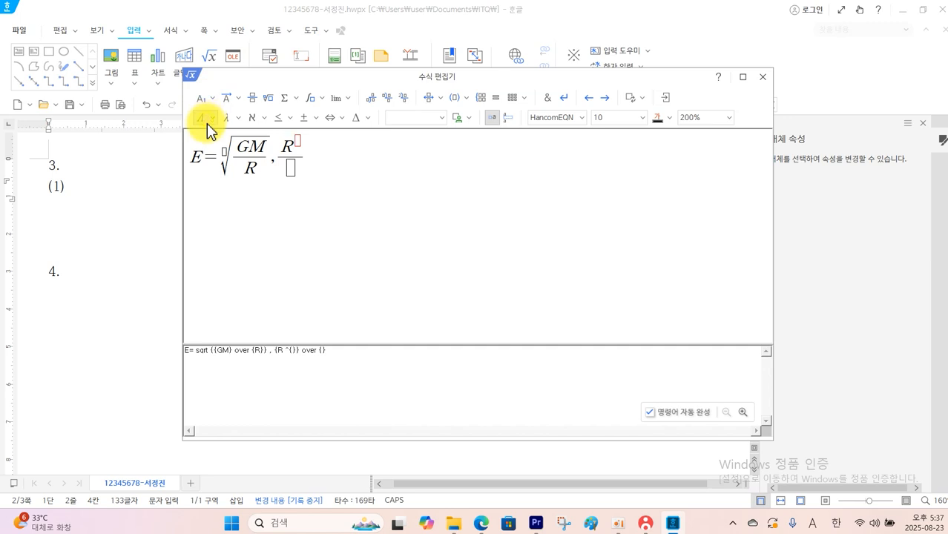
{"action": "type", "text": "3"}
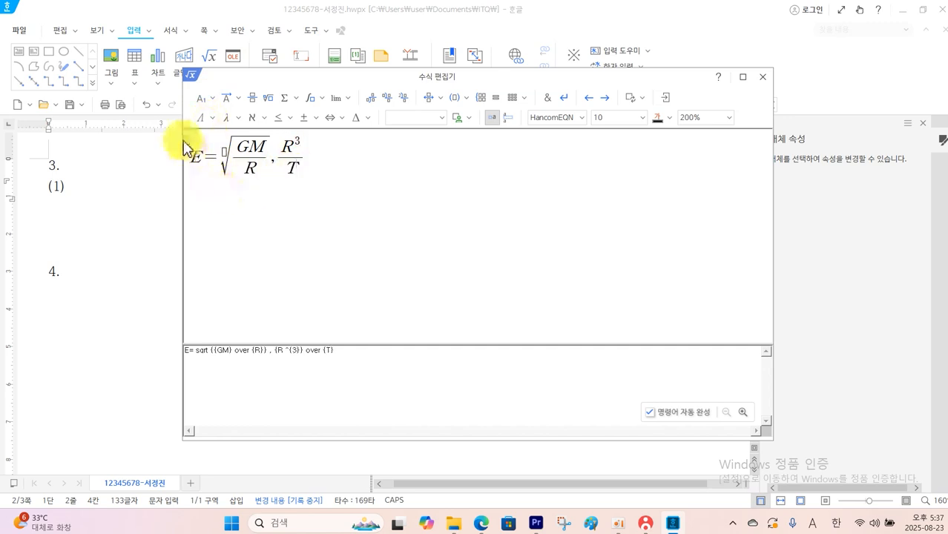
{"action": "left_click", "coordinate": [211, 97]}
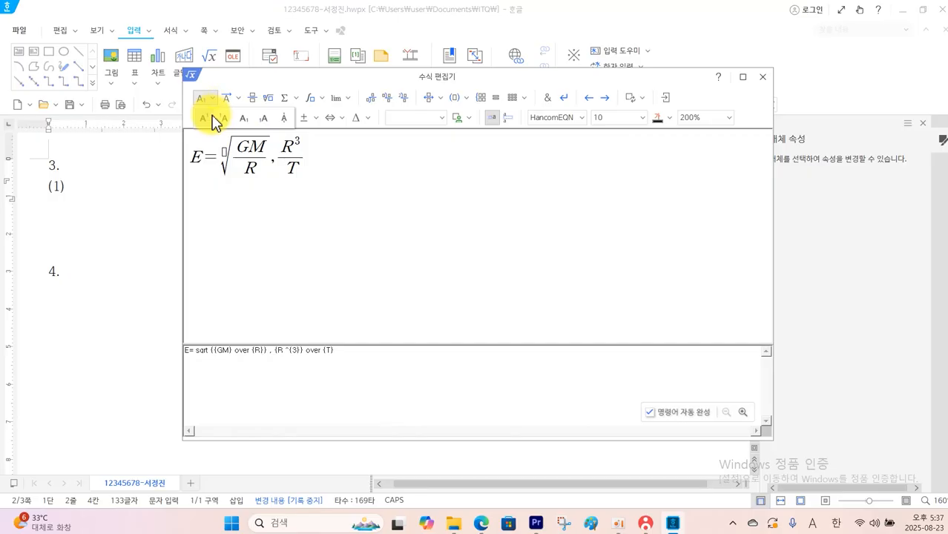
{"action": "left_click", "coordinate": [212, 121]}
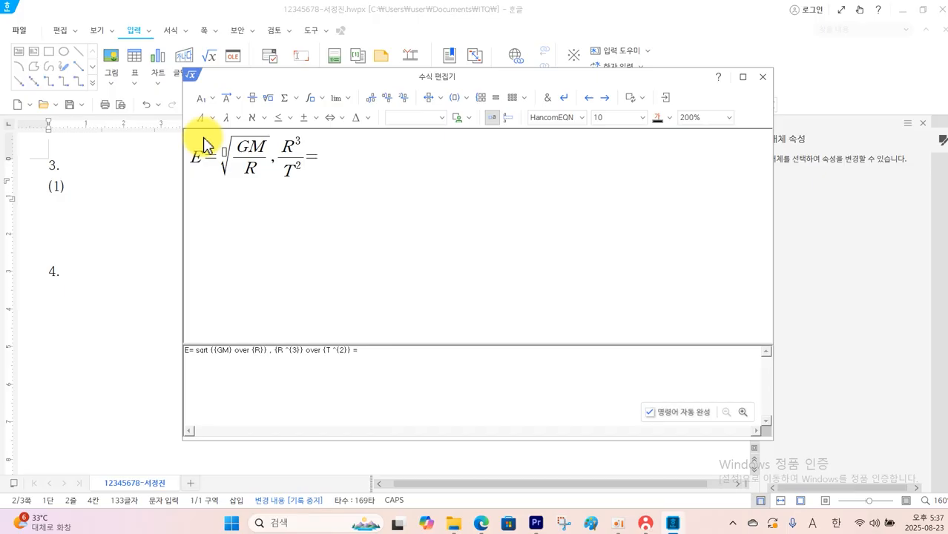
Complete equation (1) with the fraction GM over 4π² after the equals sign and place the equation in the document
{"action": "left_click", "coordinate": [252, 97]}
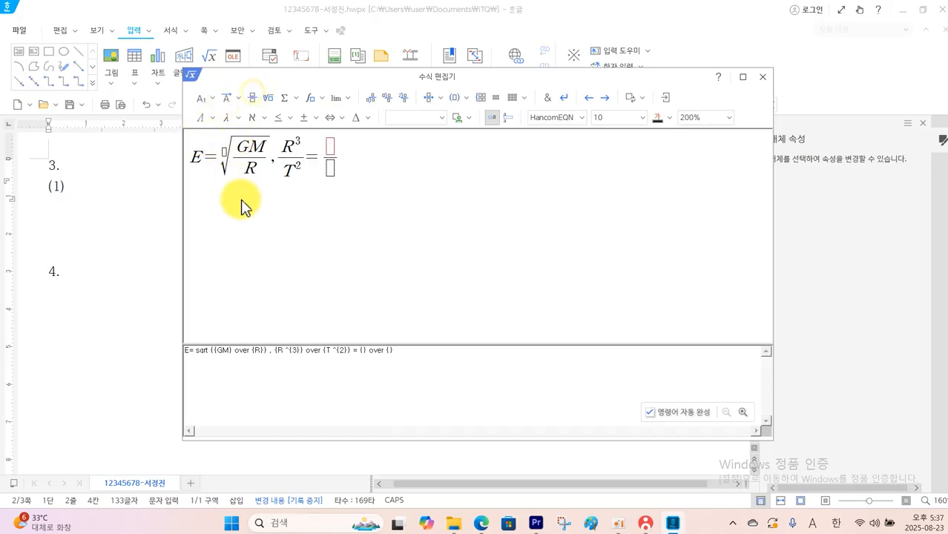
{"action": "type", "text": "GM"}
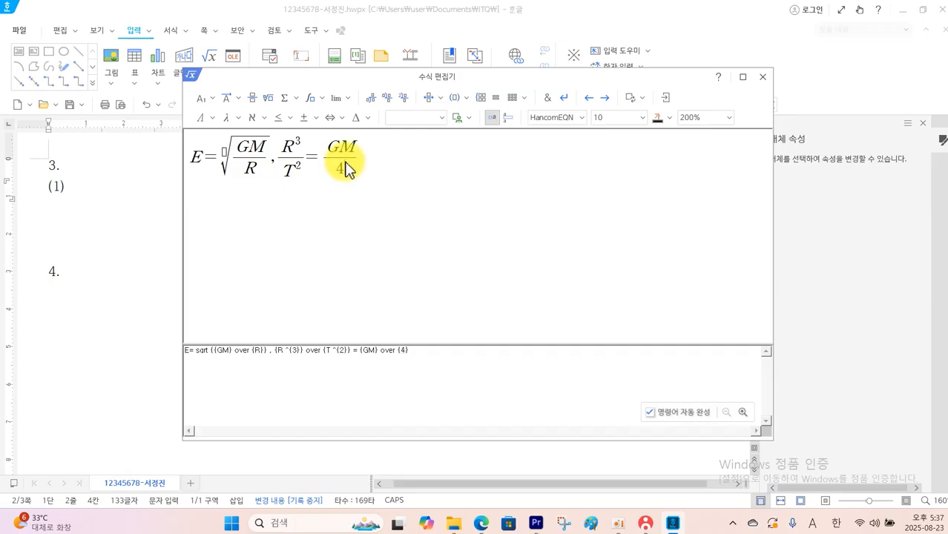
{"action": "left_click", "coordinate": [238, 119]}
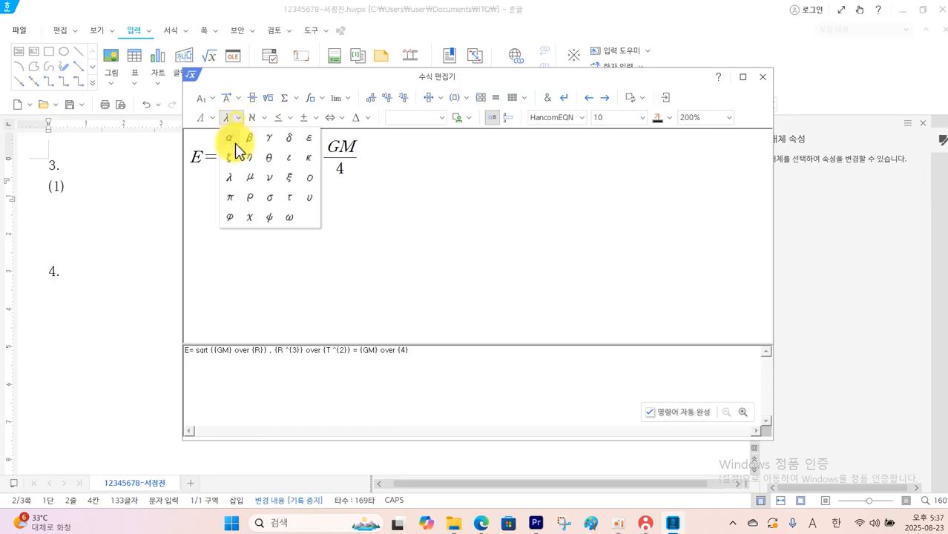
{"action": "left_click", "coordinate": [233, 199]}
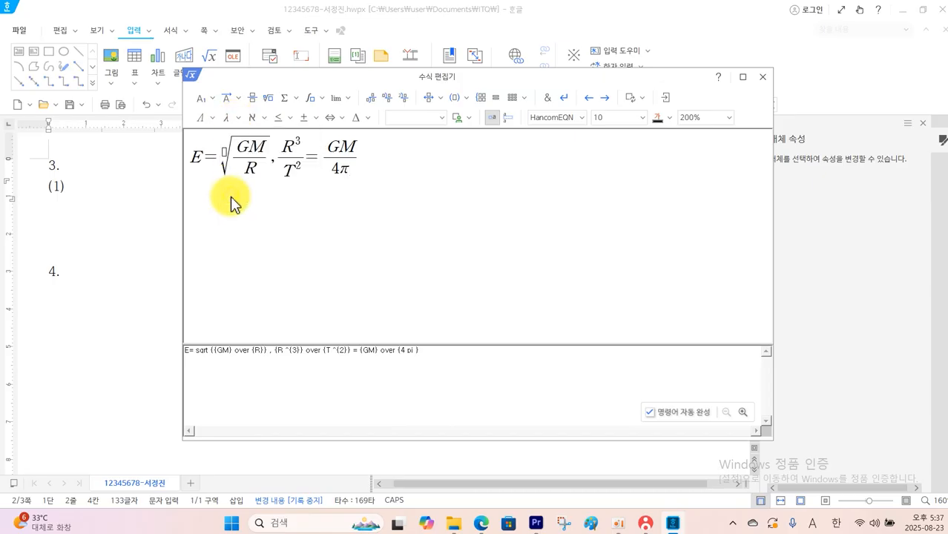
{"action": "left_click", "coordinate": [212, 98]}
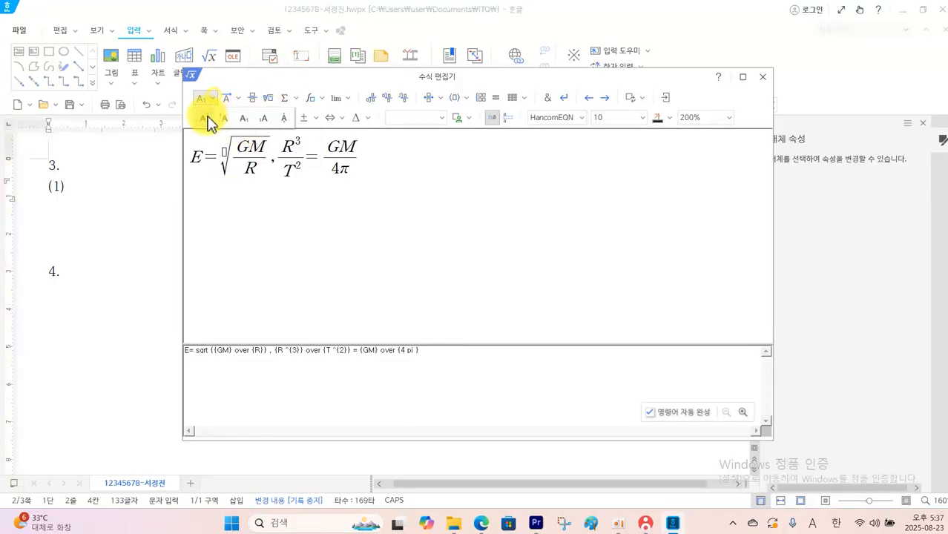
{"action": "type", "text": "2"}
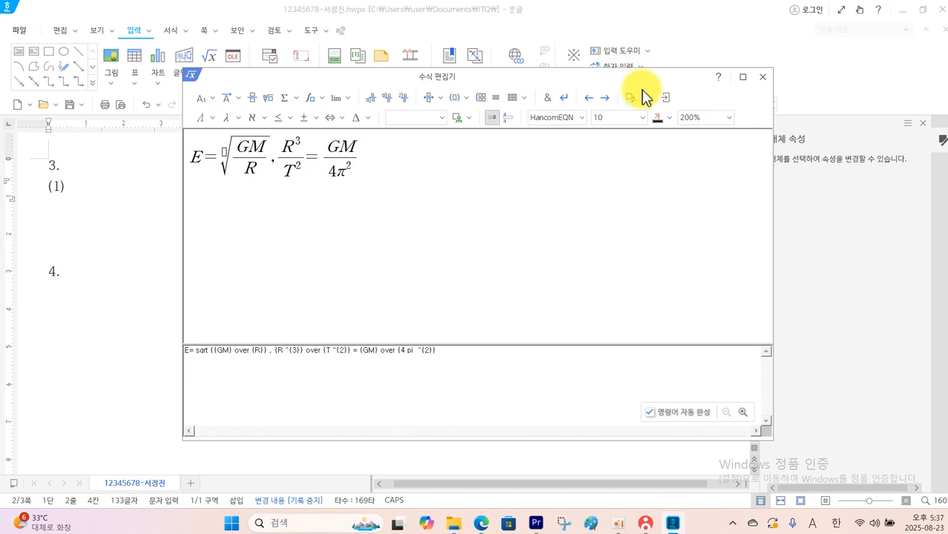
{"action": "left_click", "coordinate": [664, 98]}
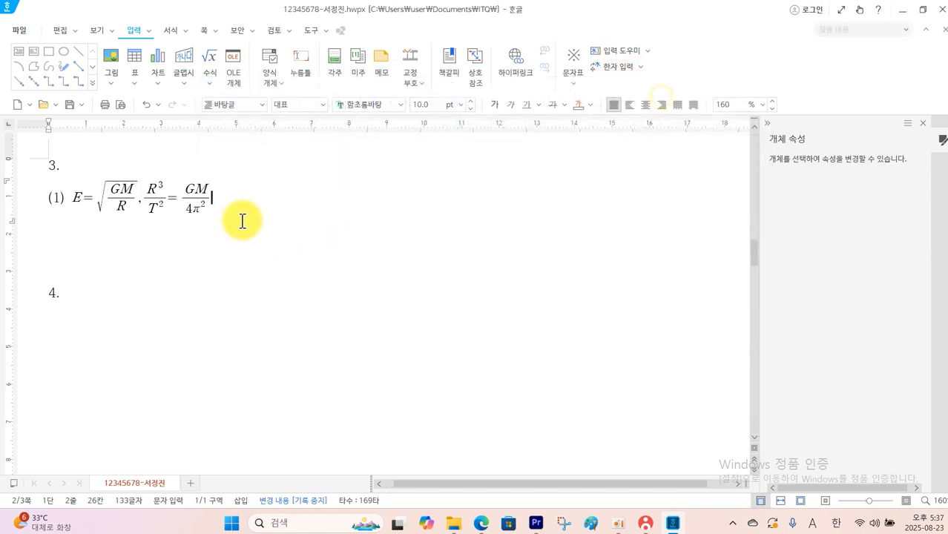
Enter the number (2) spaced out on the line of equation (1), and check equation (2) in the question PDF
{"action": "key", "text": "Tab"}
{"action": "type", "text": "(2)"}
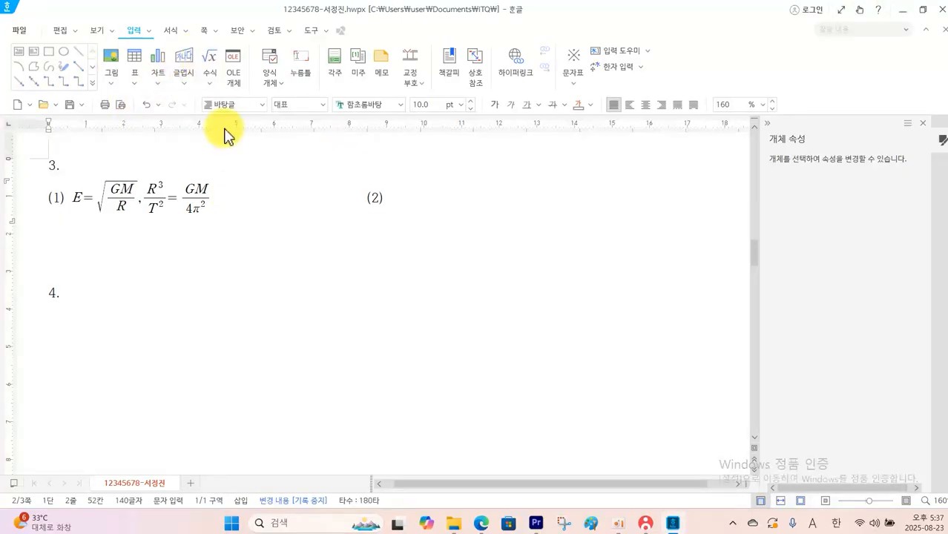
{"action": "left_click", "coordinate": [481, 524]}
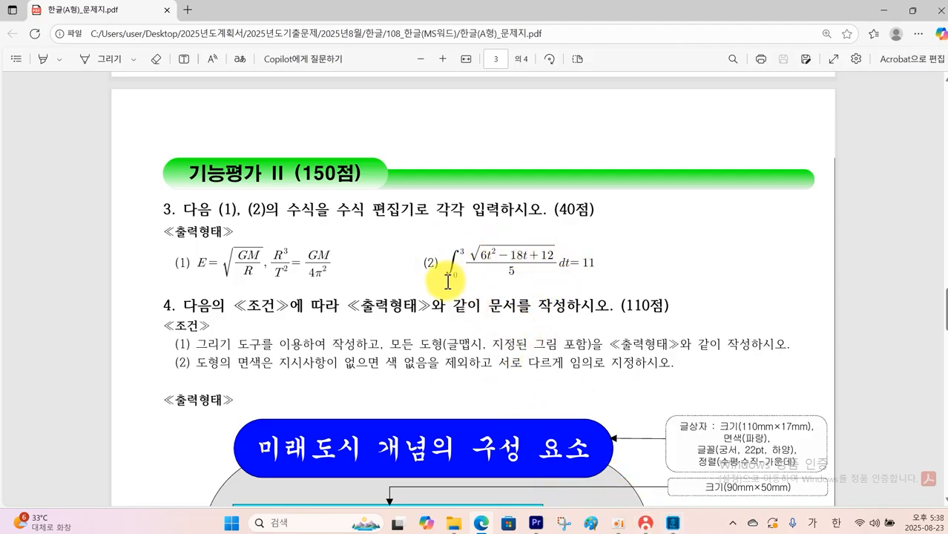
{"action": "mouse_move", "coordinate": [448, 280]}
{"action": "left_mouse_down"}
{"action": "mouse_move", "coordinate": [445, 250]}
{"action": "mouse_move", "coordinate": [461, 276]}
{"action": "left_mouse_up"}
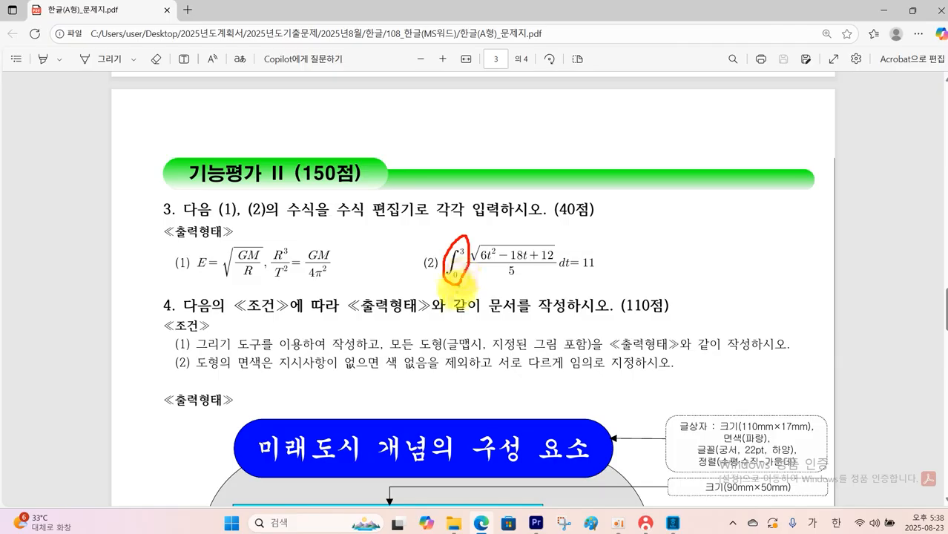
Back in the Hangul document, start an equation after (2) with a single integral from 0 to 3
{"action": "left_click", "coordinate": [671, 525]}
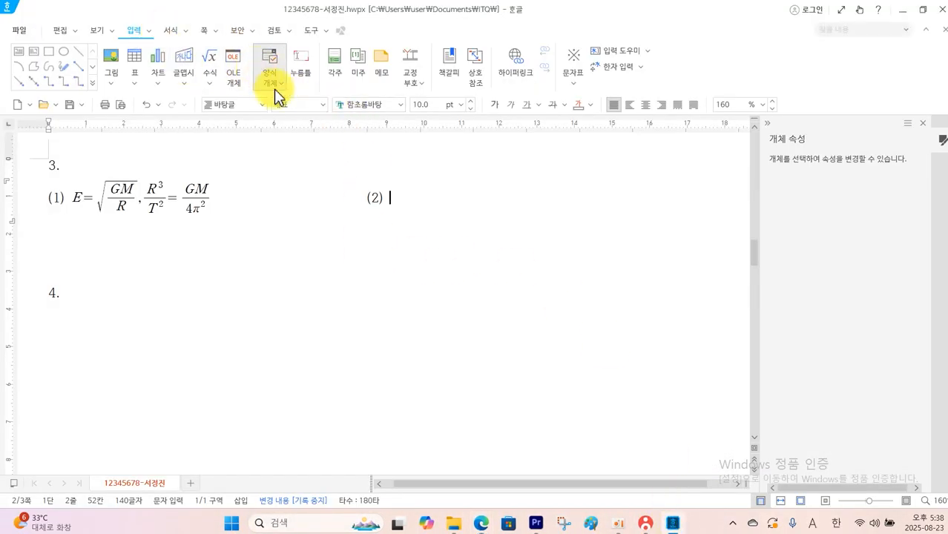
{"action": "left_click", "coordinate": [208, 57]}
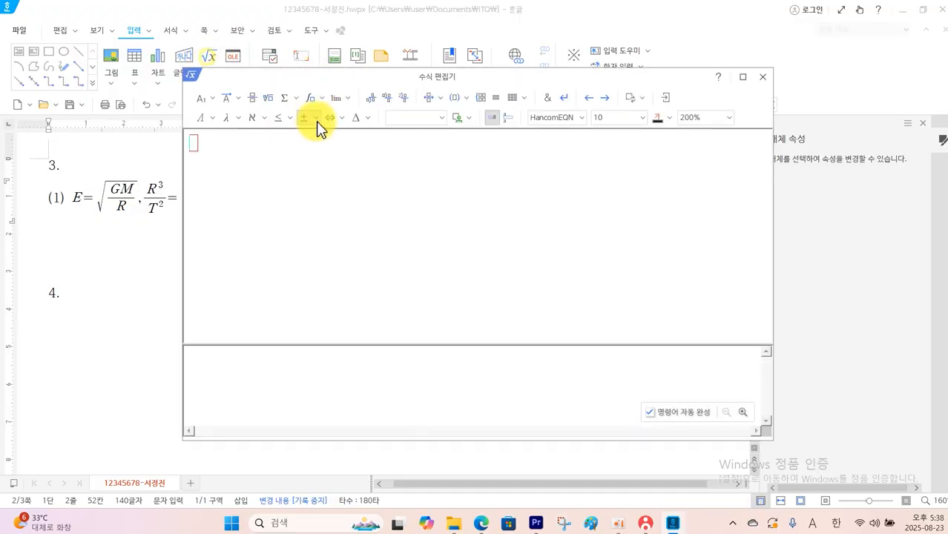
{"action": "left_click", "coordinate": [320, 95]}
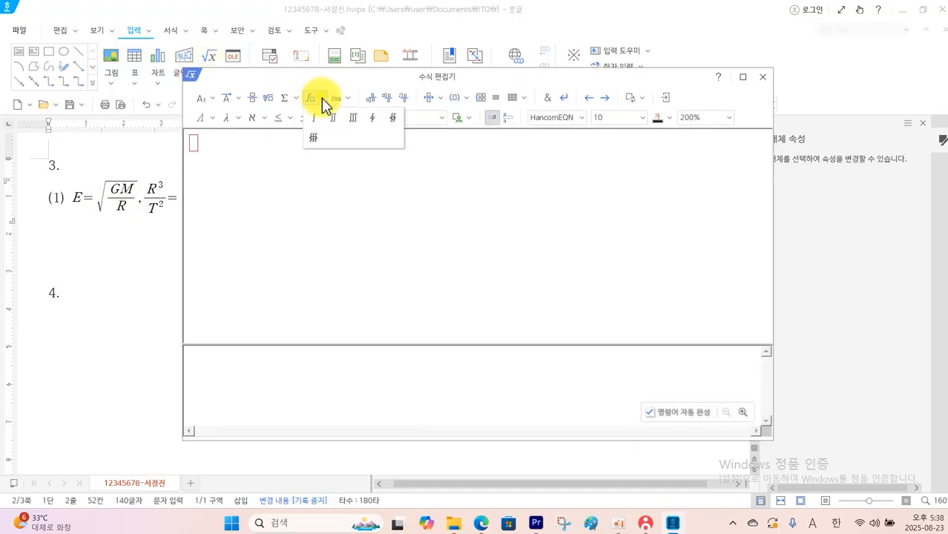
{"action": "left_click", "coordinate": [316, 120]}
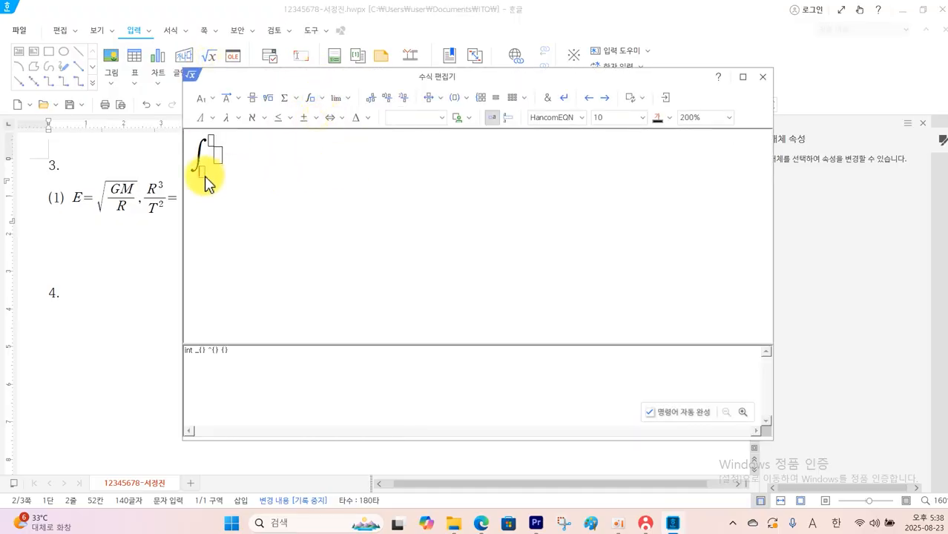
{"action": "type", "text": "0} ^{"}
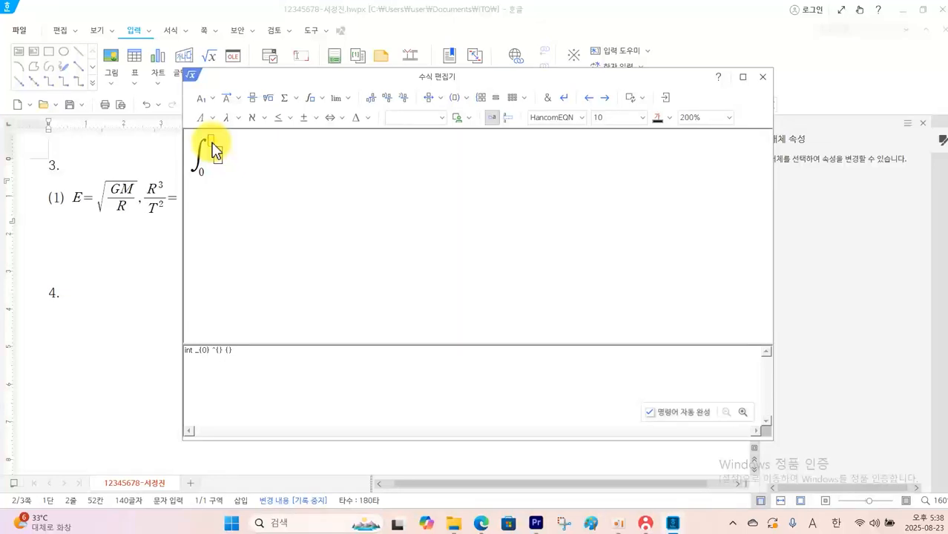
{"action": "type", "text": "3"}
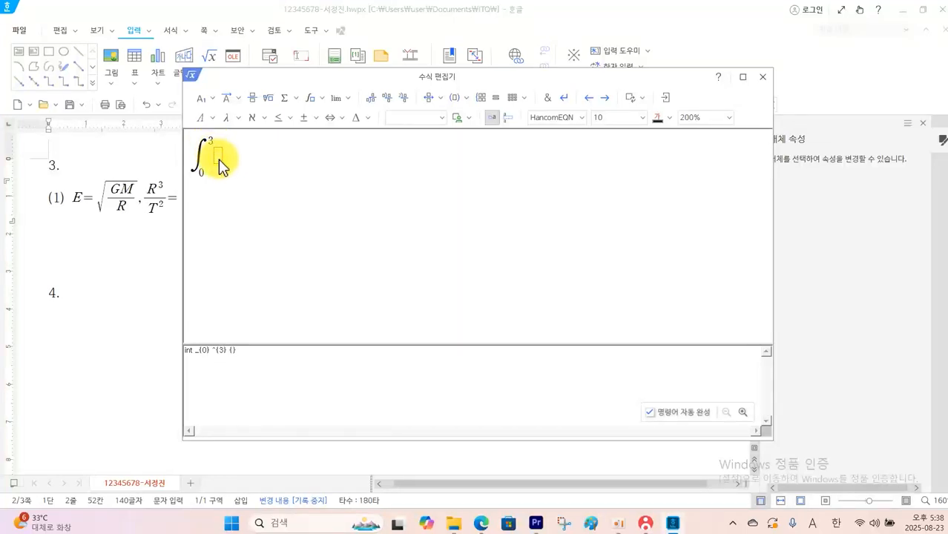
Add a fraction to the integral with 5 as denominator and a square root starting with 6t² as numerator
{"action": "left_click", "coordinate": [252, 99]}
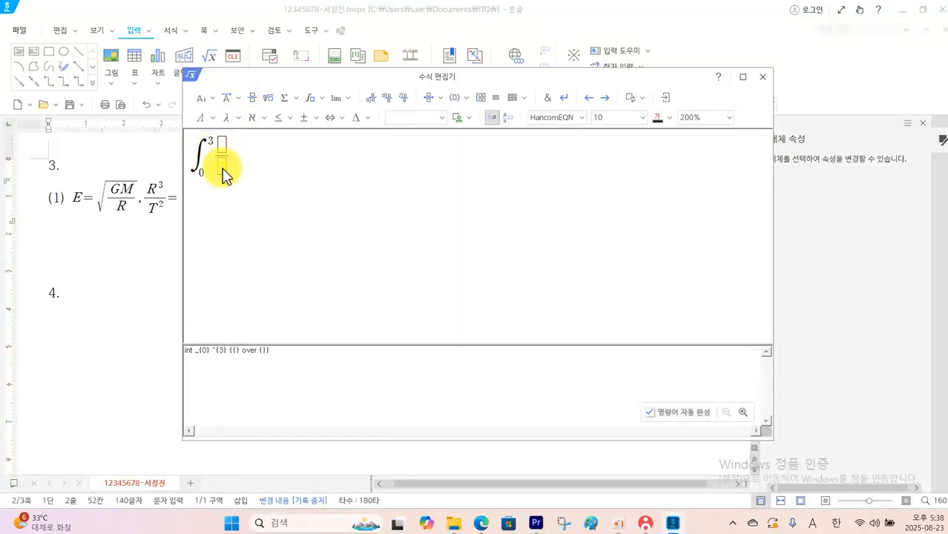
{"action": "left_click", "coordinate": [225, 175]}
{"action": "type", "text": "5"}
{"action": "left_click", "coordinate": [226, 144]}
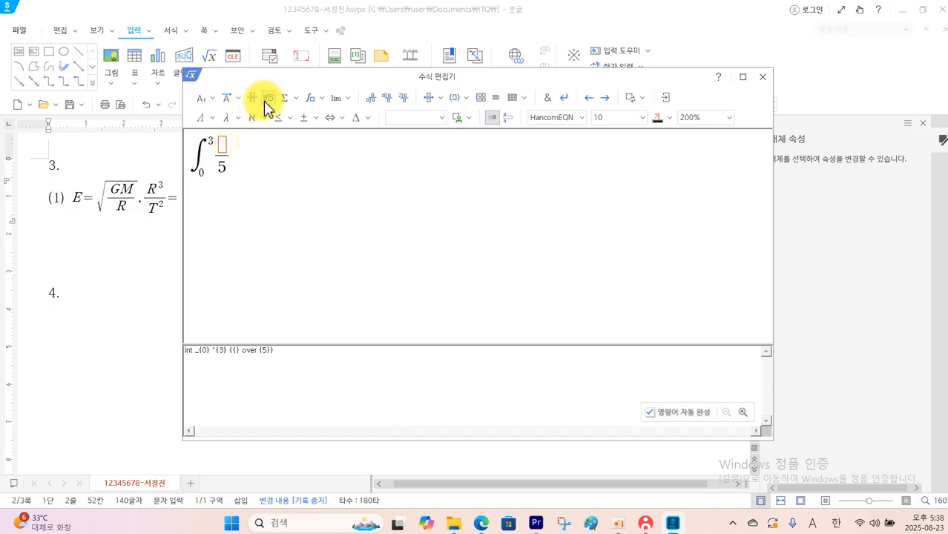
{"action": "left_click", "coordinate": [266, 101]}
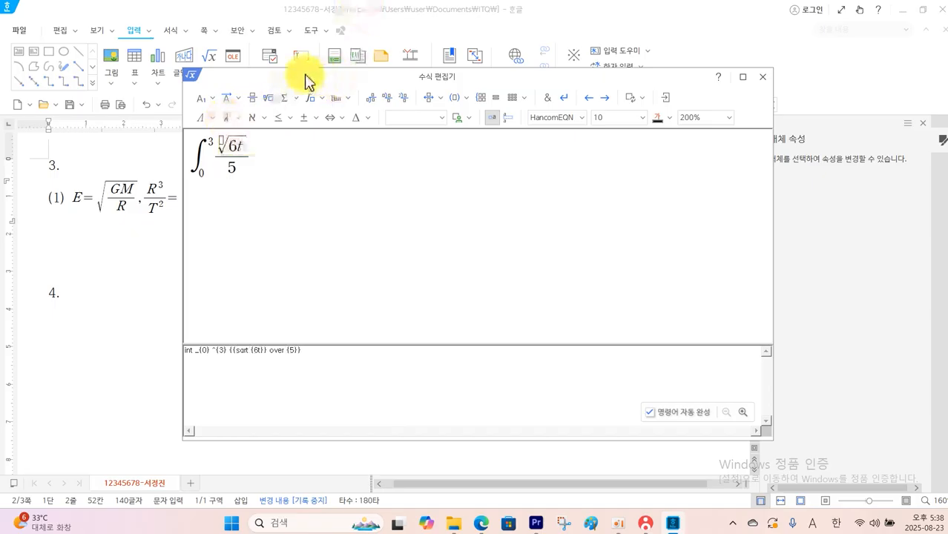
{"action": "left_click", "coordinate": [207, 118]}
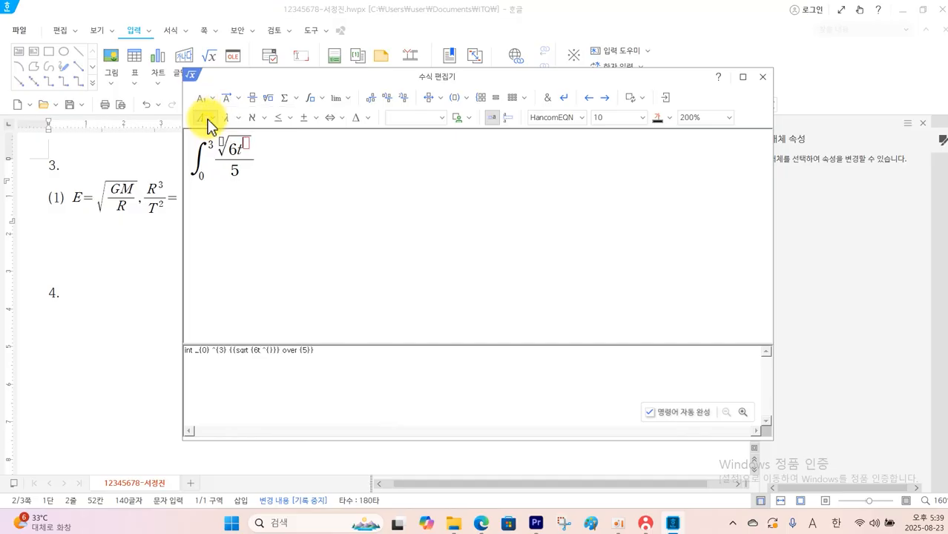
{"action": "type", "text": "2"}
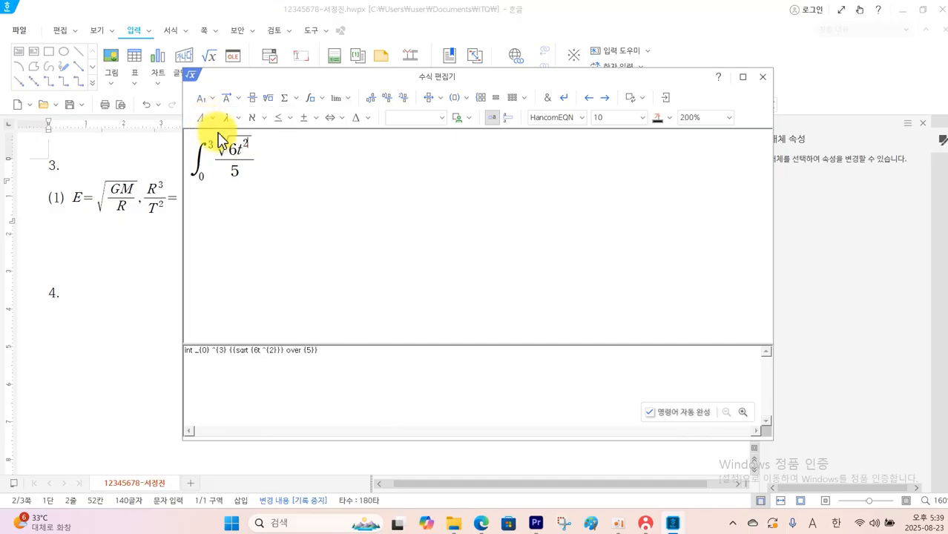
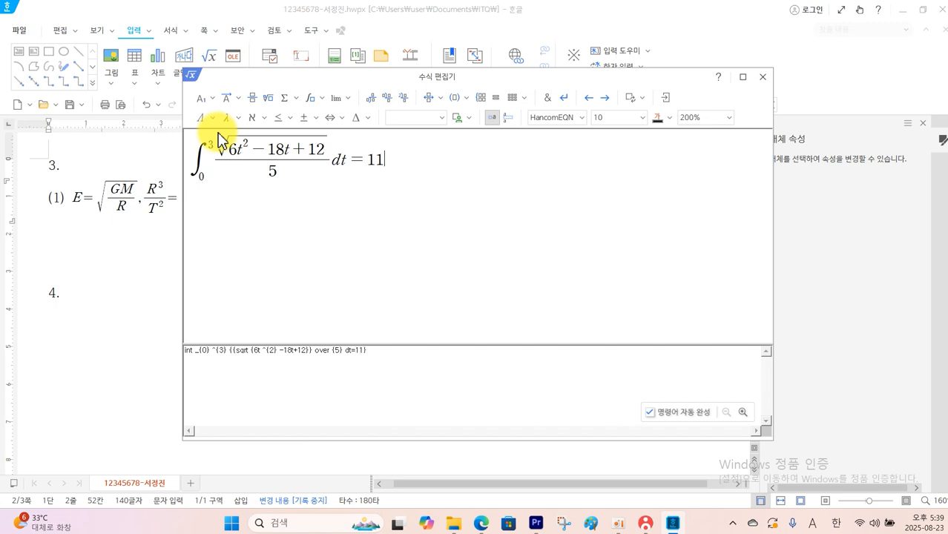
Place the finished equation (2) in the document and save the file
{"action": "left_click", "coordinate": [664, 99]}
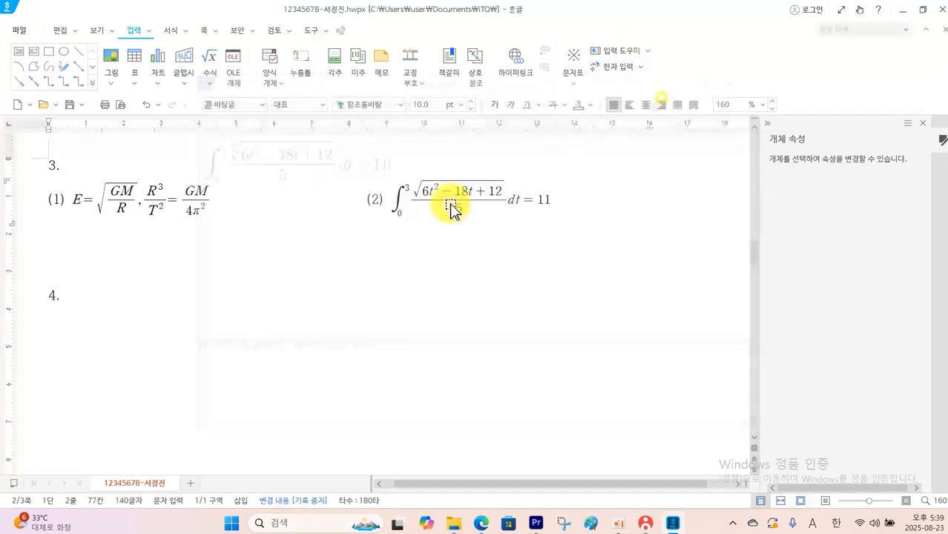
{"action": "left_click", "coordinate": [69, 104]}
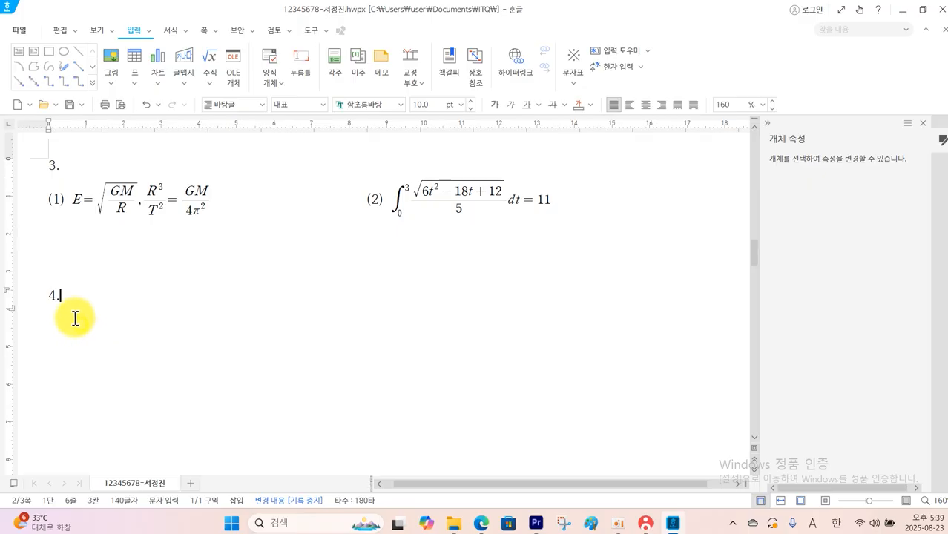
Start a new line below number 4, and check the drawing specifications on page 3 of the question PDF
{"action": "key", "text": "Return"}
{"action": "scroll", "coordinate": [80, 303], "scroll_direction": "down", "scroll_amount": 1}
{"action": "scroll", "coordinate": [80, 303], "scroll_direction": "down", "scroll_amount": 1}
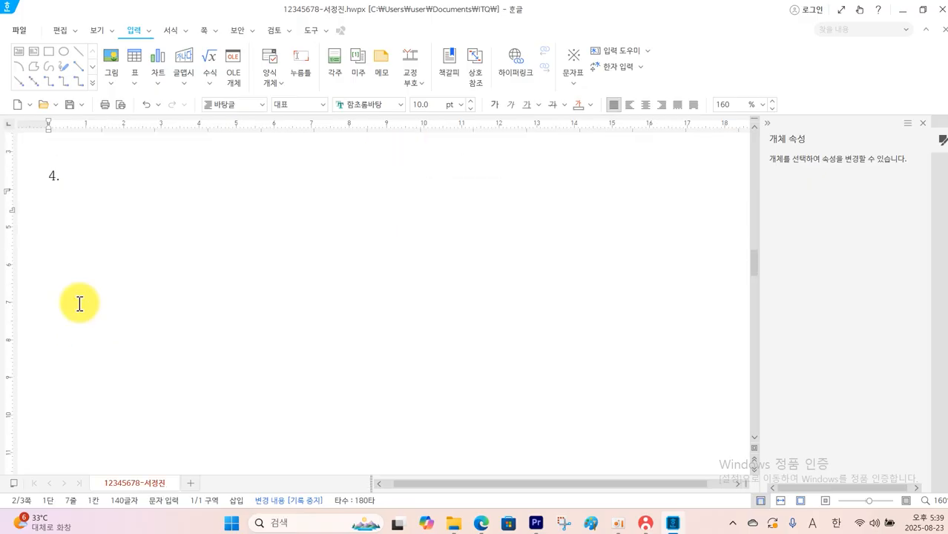
{"action": "left_click", "coordinate": [481, 523]}
{"action": "scroll", "coordinate": [470, 476], "scroll_direction": "down", "scroll_amount": 7}
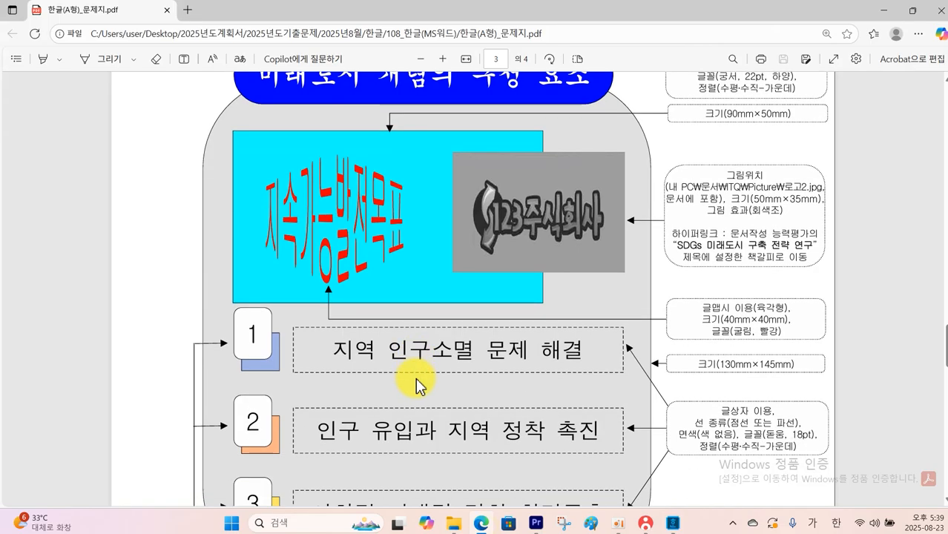
{"action": "scroll", "coordinate": [421, 385], "scroll_direction": "up", "scroll_amount": 1}
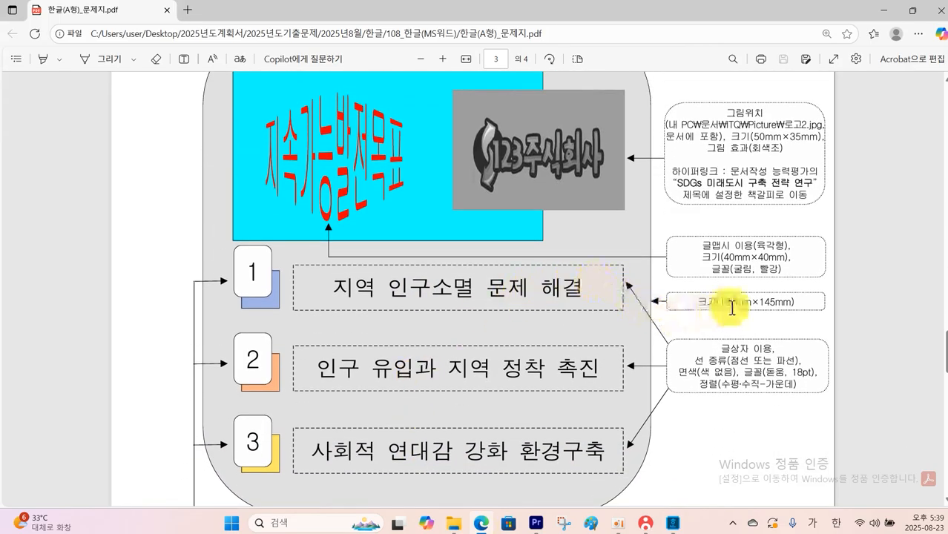
{"action": "scroll", "coordinate": [772, 306], "scroll_direction": "up", "scroll_amount": 1}
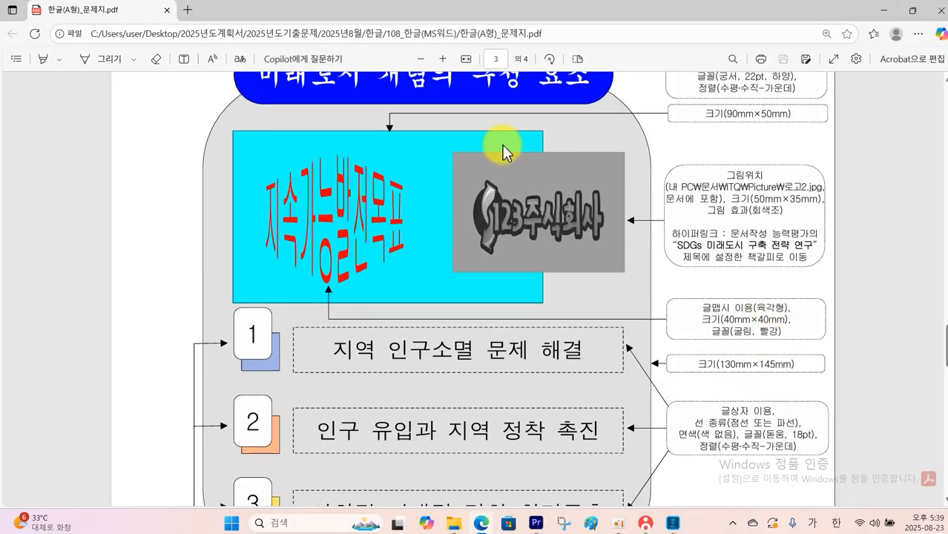
{"action": "scroll", "coordinate": [349, 349], "scroll_direction": "down", "scroll_amount": 2}
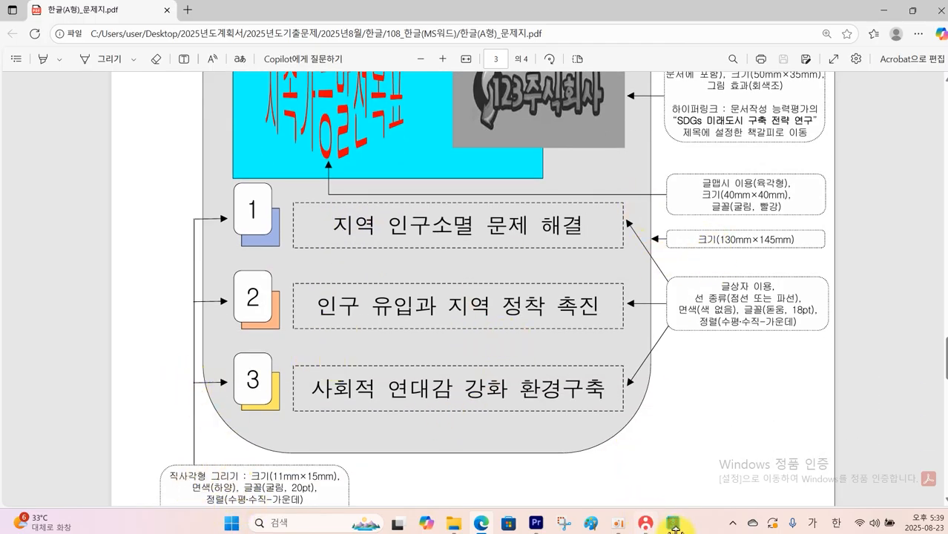
Back in the Hangul document, draw a rectangle below number 4 and fix its size at 130 × 145 mm
{"action": "left_click", "coordinate": [672, 523]}
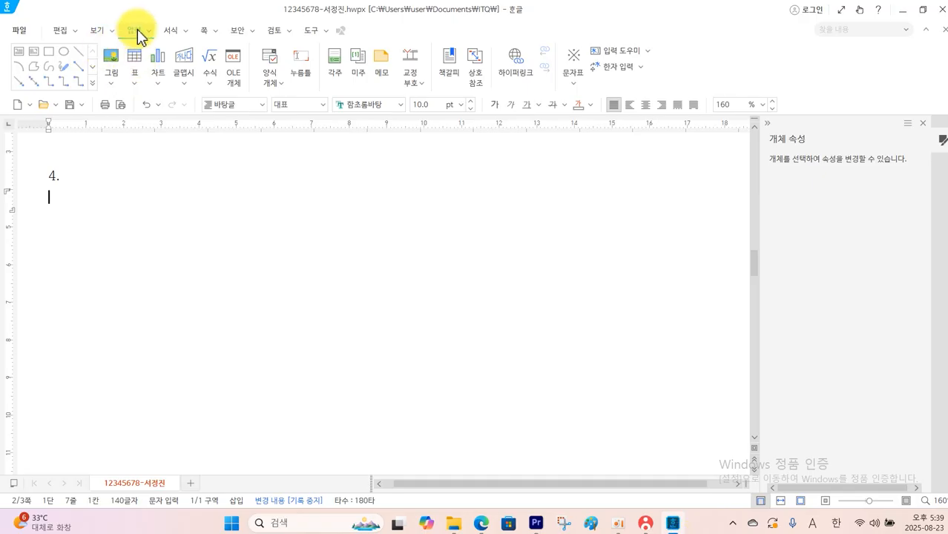
{"action": "left_click", "coordinate": [50, 54]}
{"action": "left_click_drag", "start_coordinate": [136, 243], "coordinate": [425, 403]}
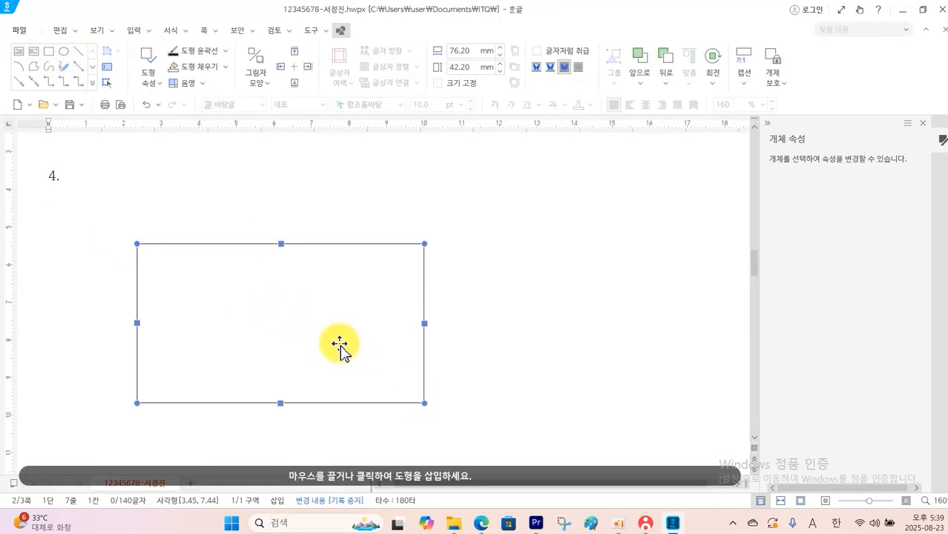
{"action": "double_click", "coordinate": [339, 345]}
{"action": "double_click", "coordinate": [434, 106]}
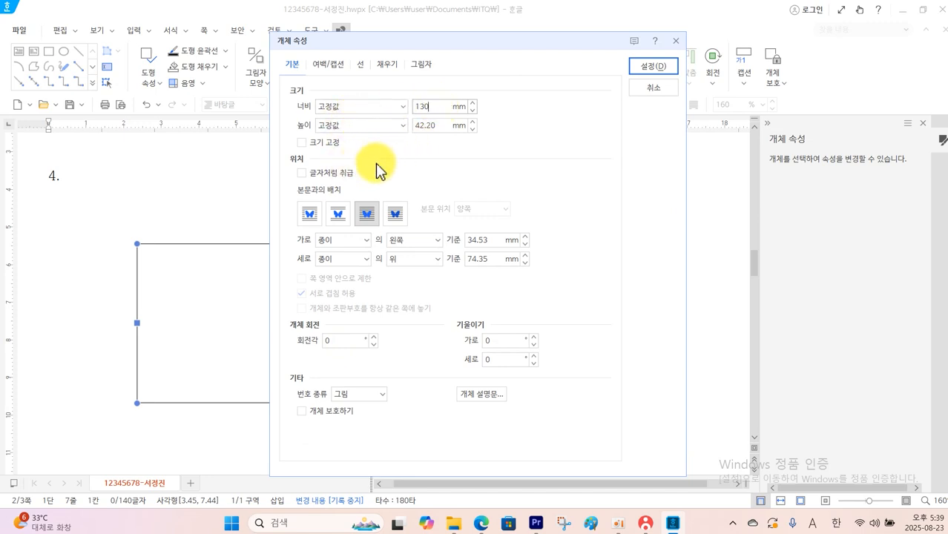
{"action": "double_click", "coordinate": [434, 125]}
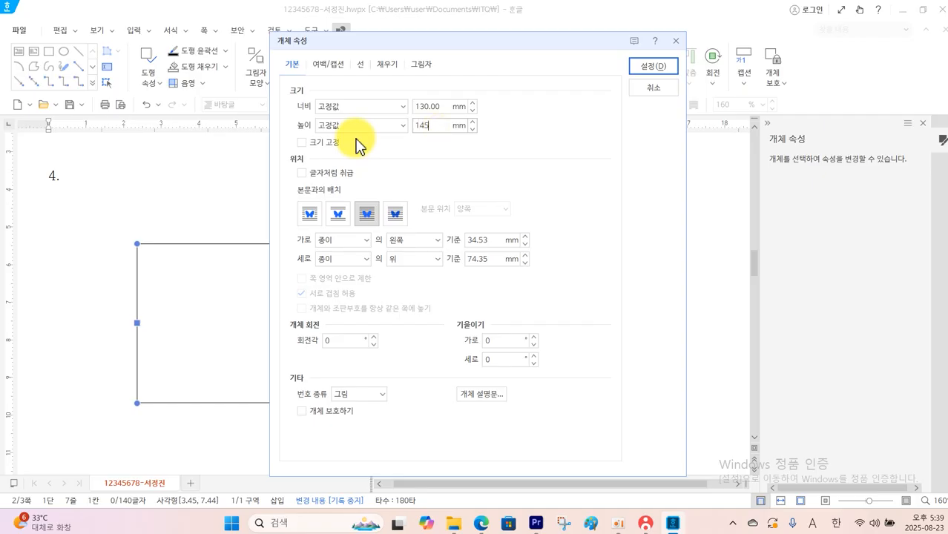
{"action": "left_click", "coordinate": [318, 142]}
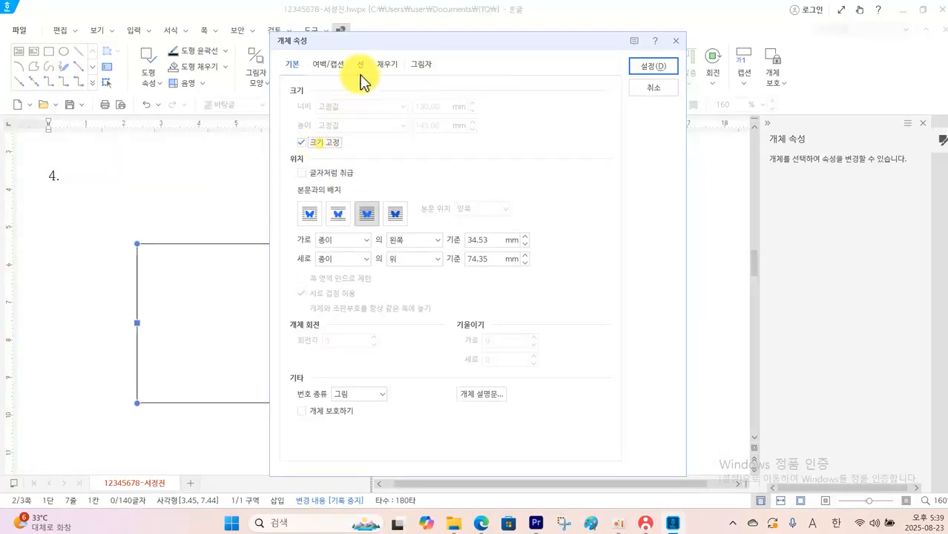
Give the large rectangle rounded corners and a yellow fill, and move it slightly to the right
{"action": "left_click", "coordinate": [361, 66]}
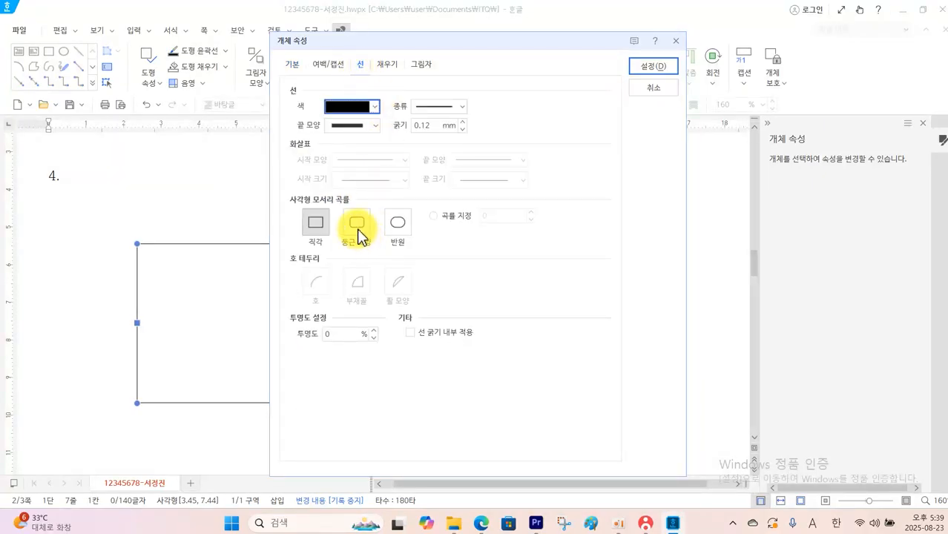
{"action": "left_click", "coordinate": [359, 232]}
{"action": "left_click", "coordinate": [387, 65]}
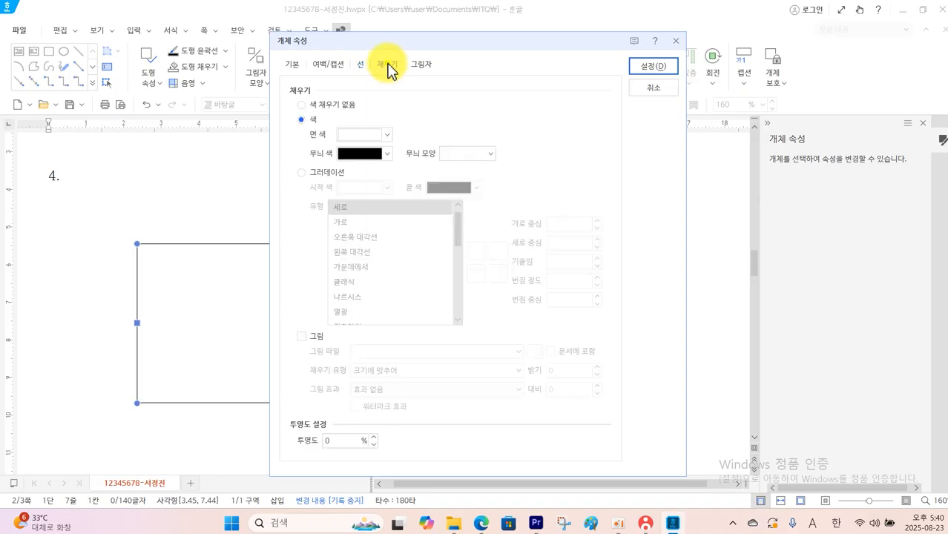
{"action": "left_click", "coordinate": [386, 135]}
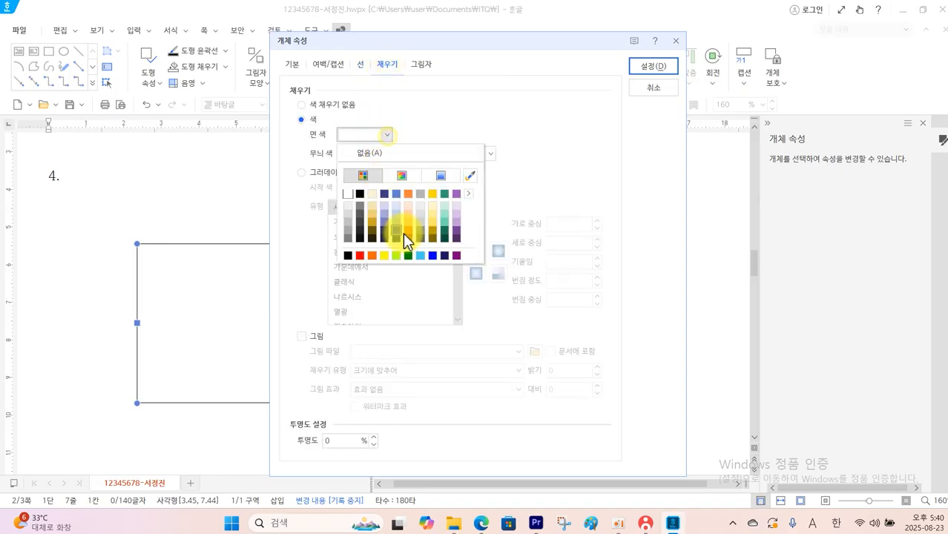
{"action": "left_click", "coordinate": [384, 256]}
{"action": "left_click", "coordinate": [652, 66]}
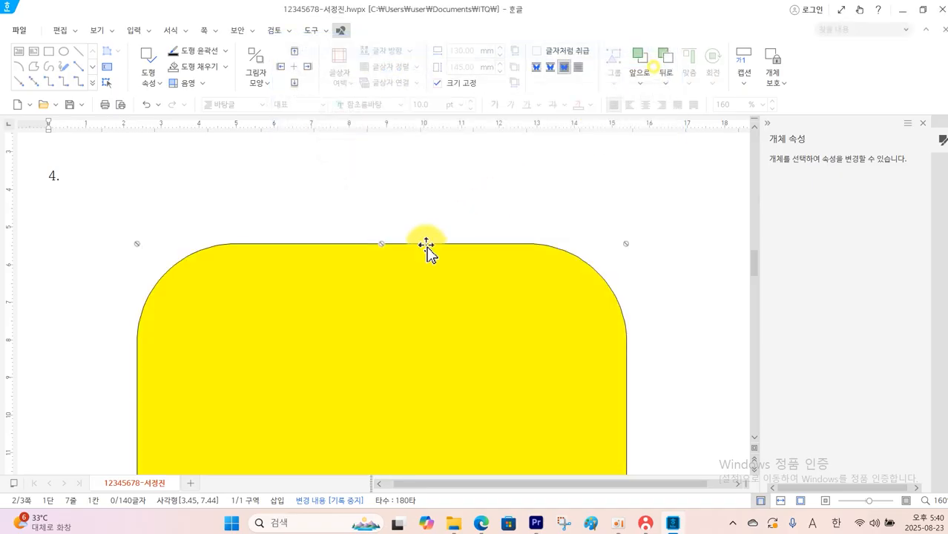
{"action": "left_click_drag", "start_coordinate": [427, 251], "coordinate": [461, 257]}
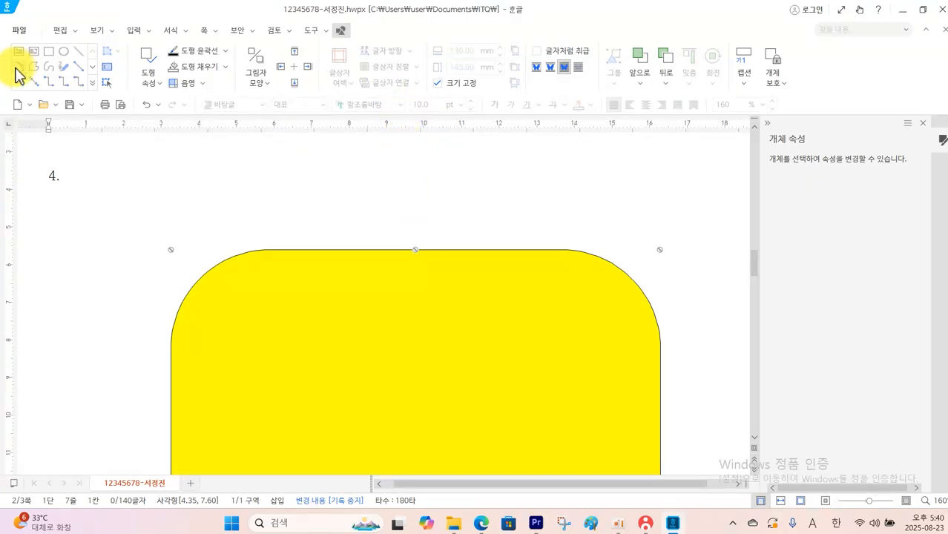
Draw a second rectangle over the upper part of the yellow shape and fix its size at 90 × 50 mm
{"action": "left_click", "coordinate": [48, 52]}
{"action": "left_click_drag", "start_coordinate": [134, 320], "coordinate": [437, 417]}
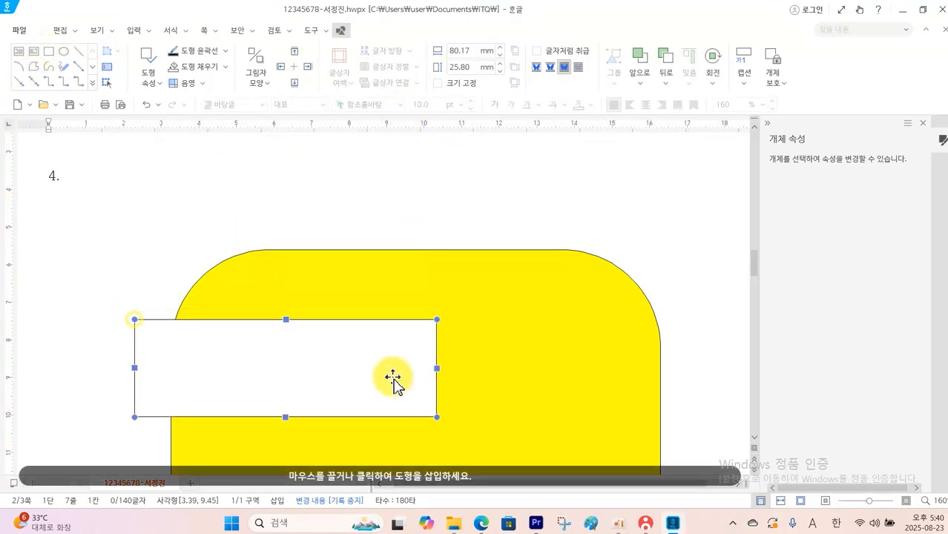
{"action": "double_click", "coordinate": [351, 369]}
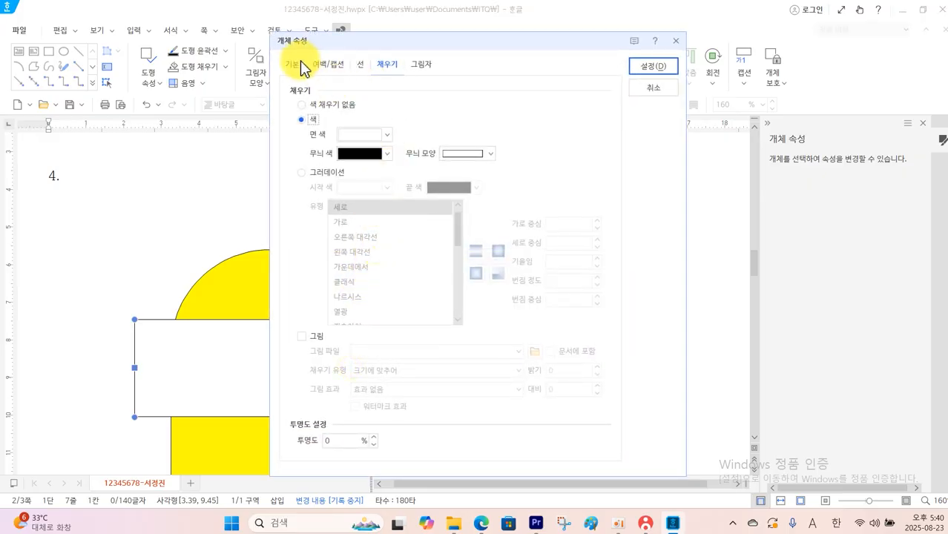
{"action": "left_click", "coordinate": [299, 63]}
{"action": "left_click_drag", "start_coordinate": [444, 108], "coordinate": [345, 119]}
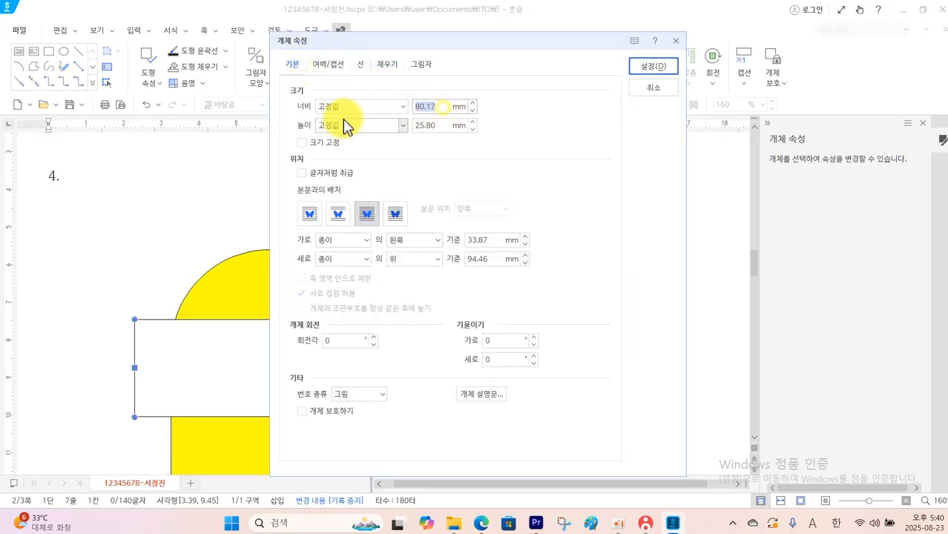
{"action": "type", "text": "90"}
{"action": "left_click_drag", "start_coordinate": [439, 128], "coordinate": [334, 130]}
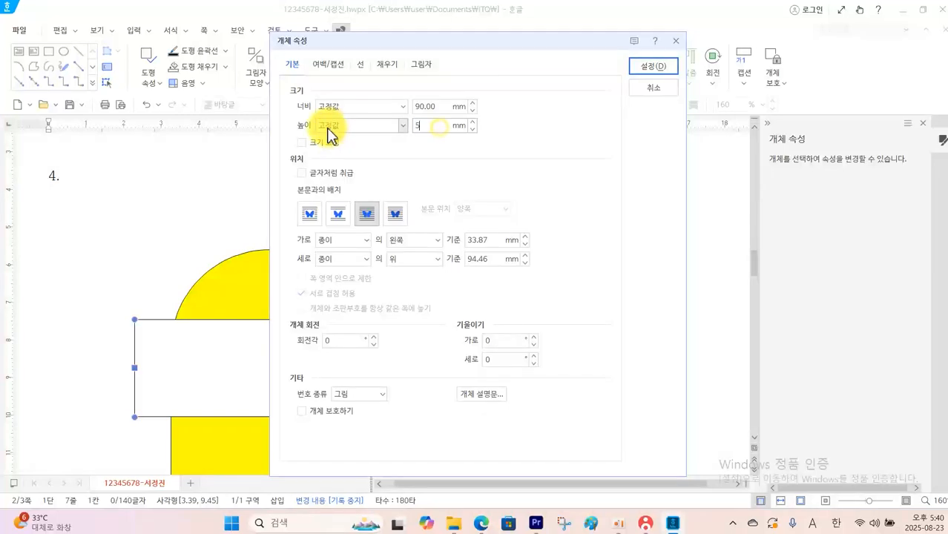
{"action": "type", "text": "50"}
{"action": "left_click", "coordinate": [315, 145]}
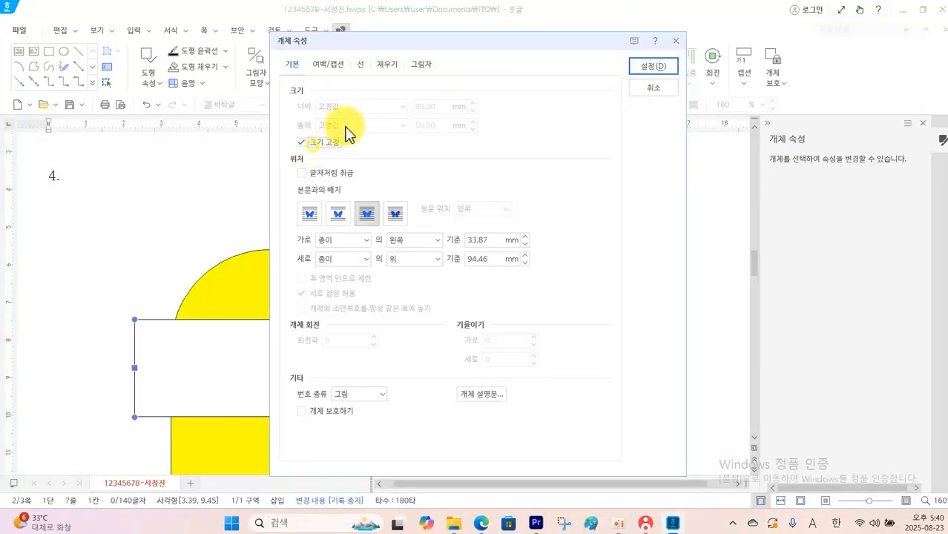
Fill the 90 × 50 mm rectangle with yellow-green and move it inside the yellow shape
{"action": "left_click", "coordinate": [362, 65]}
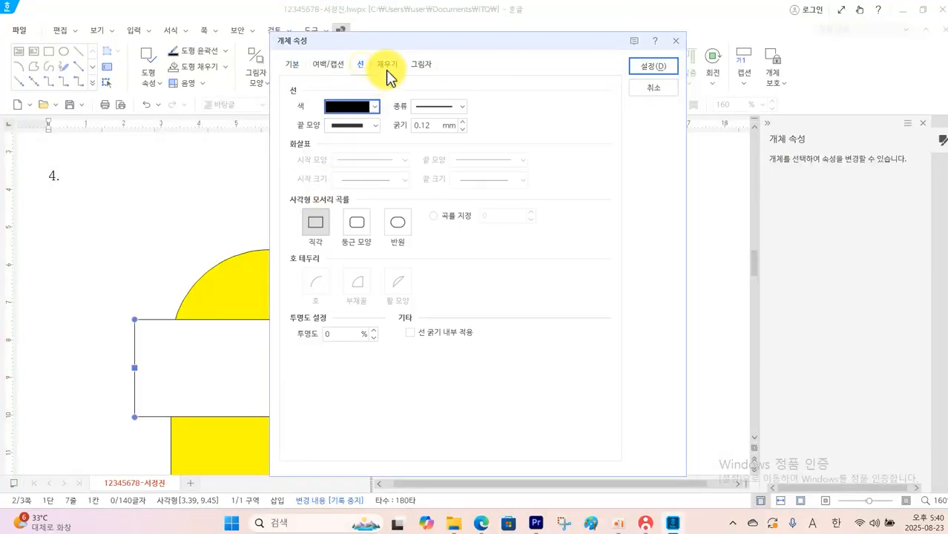
{"action": "left_click", "coordinate": [387, 65]}
{"action": "left_click", "coordinate": [387, 135]}
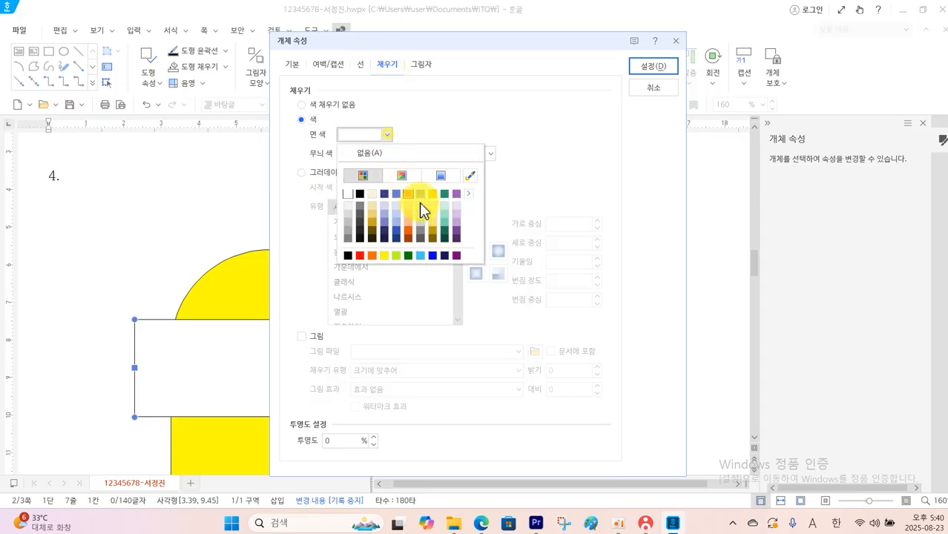
{"action": "left_click", "coordinate": [401, 258]}
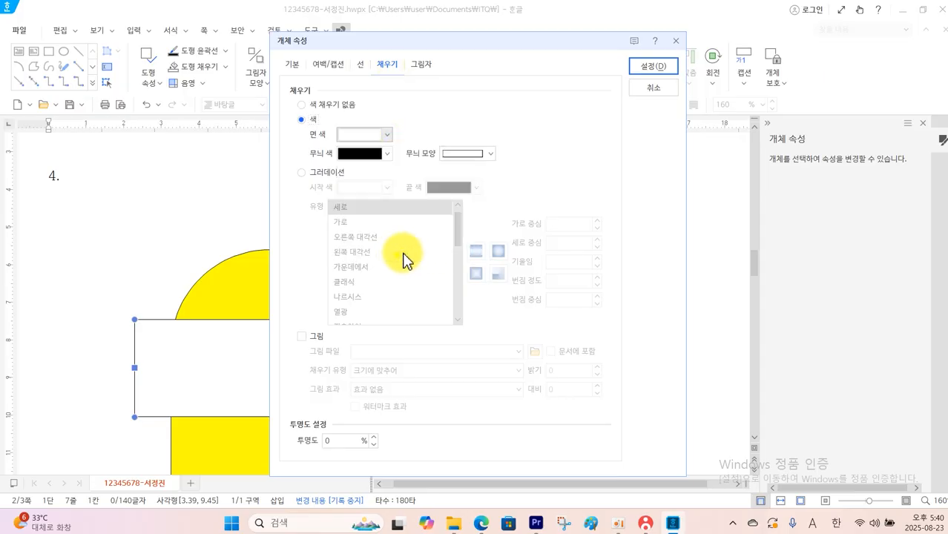
{"action": "left_click", "coordinate": [641, 71]}
{"action": "left_click_drag", "start_coordinate": [290, 351], "coordinate": [375, 359]}
{"action": "scroll", "coordinate": [431, 320], "scroll_direction": "down", "scroll_amount": 5}
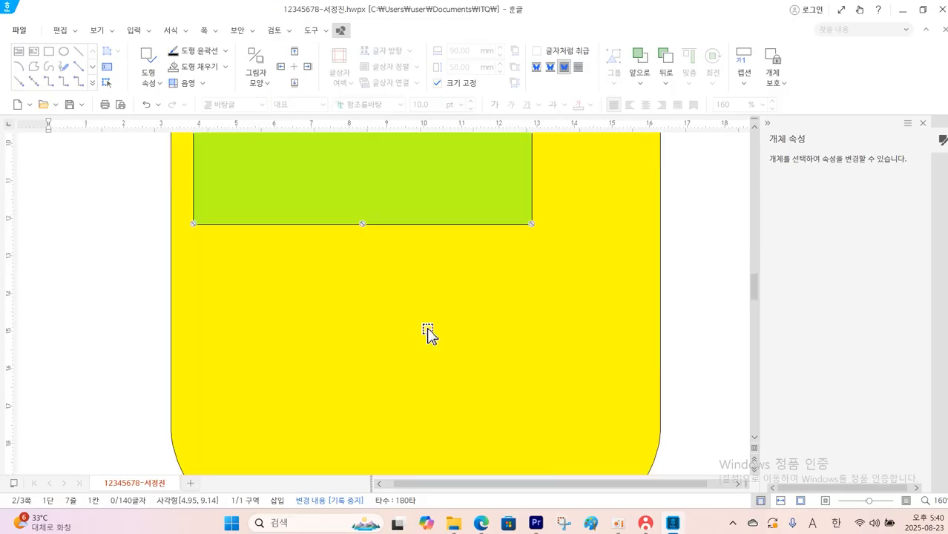
Check the small rectangles' specifications in the question PDF, and draw two, about 14 × 17 mm and 13 × 16 mm, left of the yellow shape in Hangul
{"action": "left_click", "coordinate": [481, 524]}
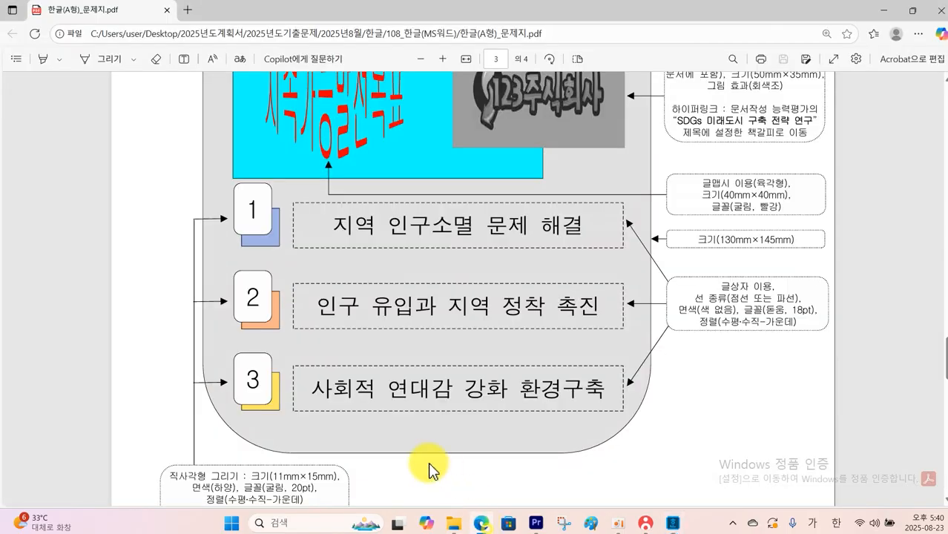
{"action": "scroll", "coordinate": [415, 460], "scroll_direction": "down", "scroll_amount": 3}
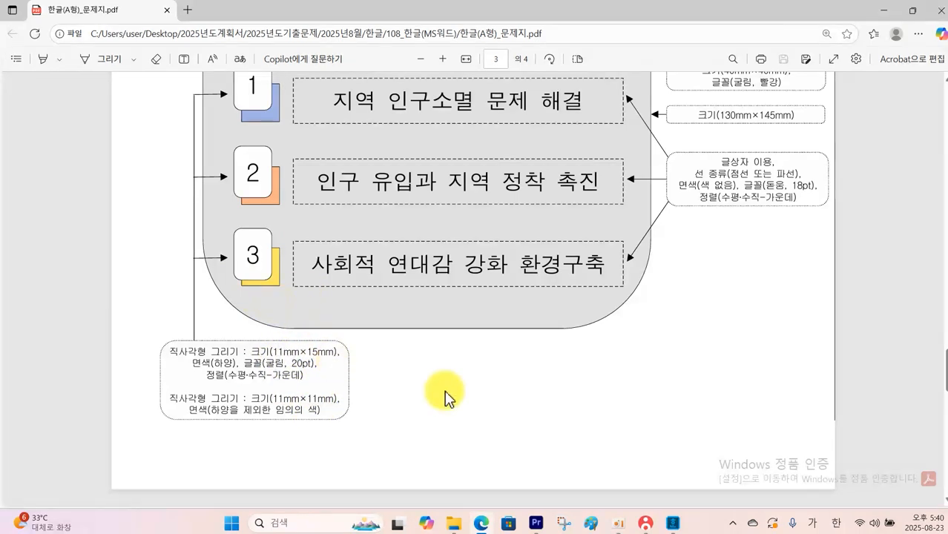
{"action": "left_click", "coordinate": [673, 525]}
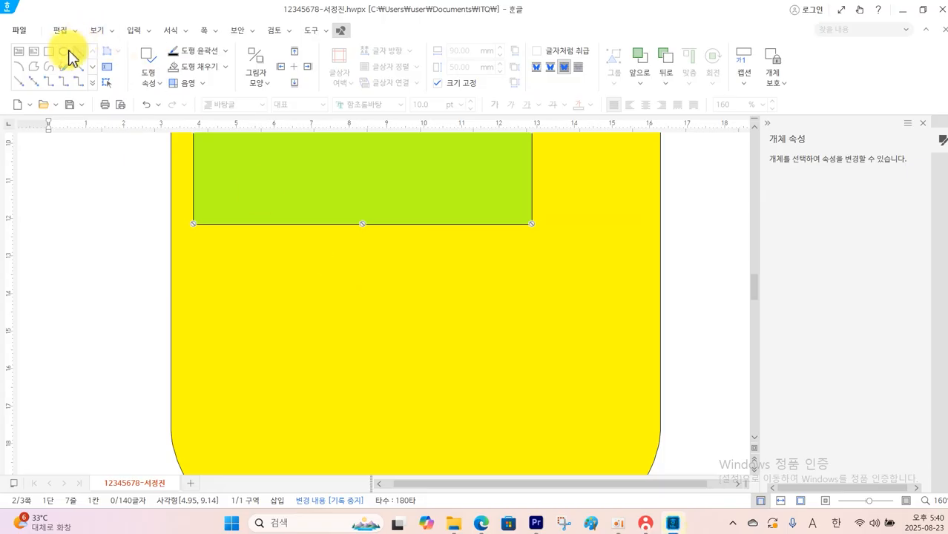
{"action": "left_click", "coordinate": [48, 53]}
{"action": "left_click_drag", "start_coordinate": [77, 177], "coordinate": [132, 242]}
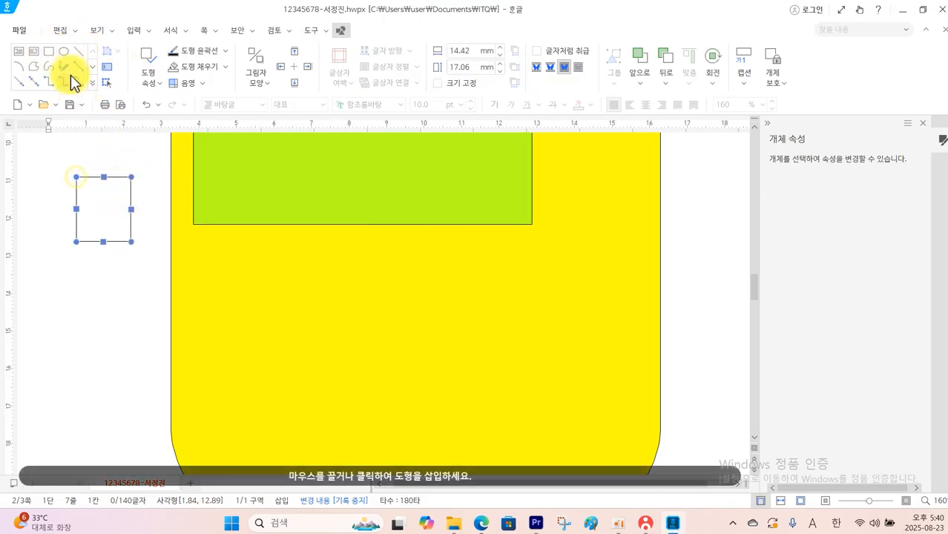
{"action": "left_click_drag", "start_coordinate": [66, 287], "coordinate": [117, 347]}
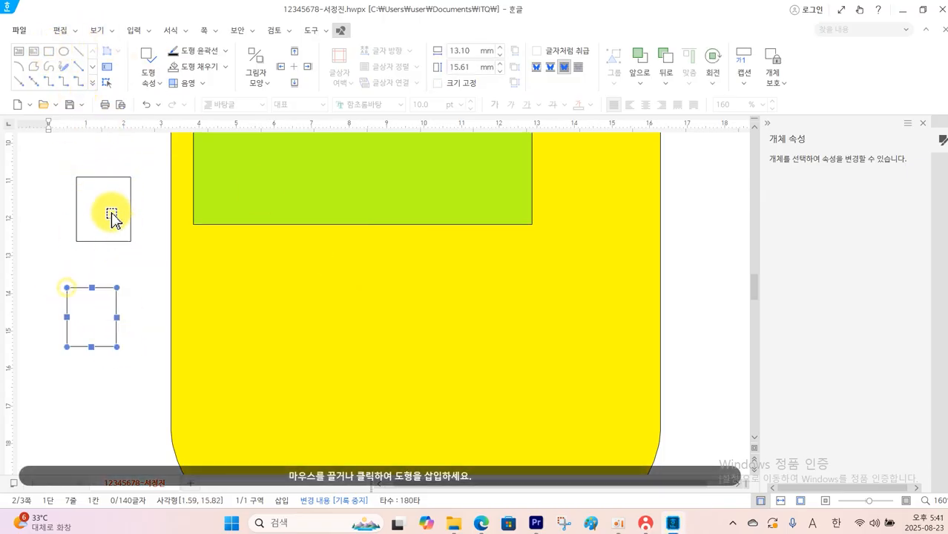
Set the upper small rectangle's size to 11 × 11 mm and lock its size
{"action": "double_click", "coordinate": [113, 219]}
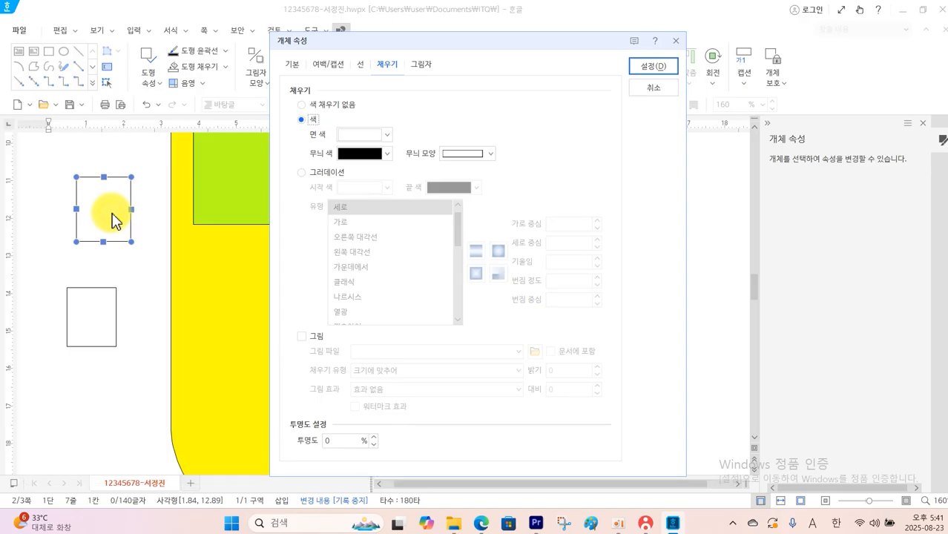
{"action": "left_click", "coordinate": [293, 64]}
{"action": "double_click", "coordinate": [441, 107]}
{"action": "type", "text": "1"}
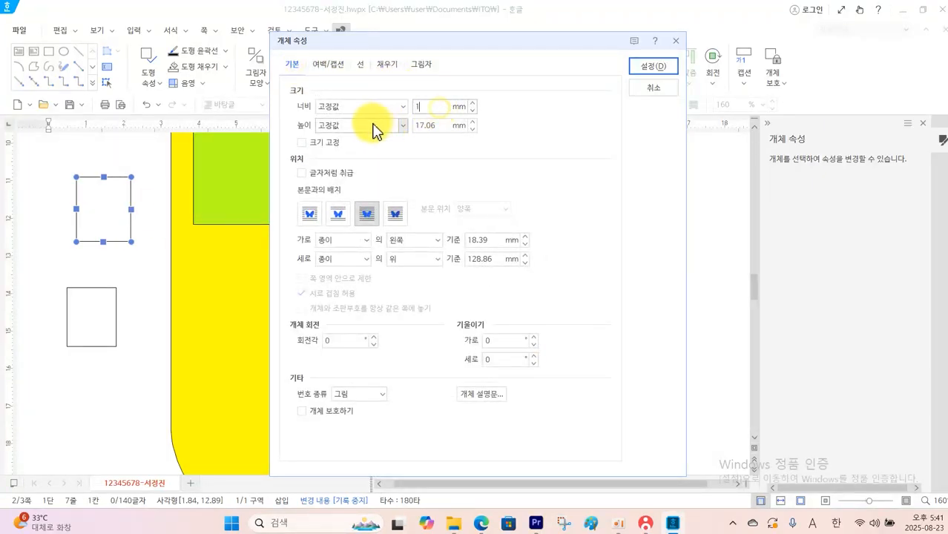
{"action": "type", "text": "1"}
{"action": "key", "text": "Tab"}
{"action": "left_click", "coordinate": [344, 142]}
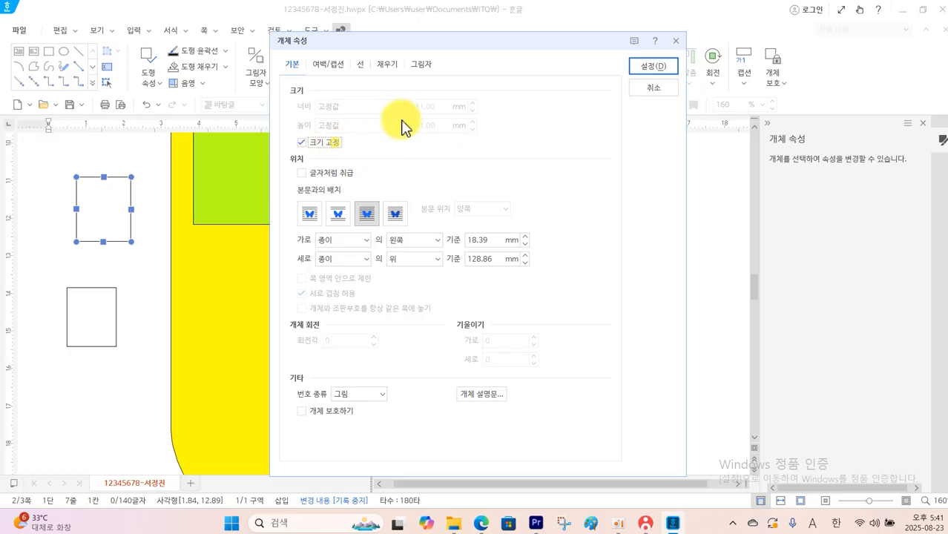
Fill the 11 × 11 mm square with orange and move it inside the yellow shape, below the green rectangle
{"action": "left_click", "coordinate": [378, 68]}
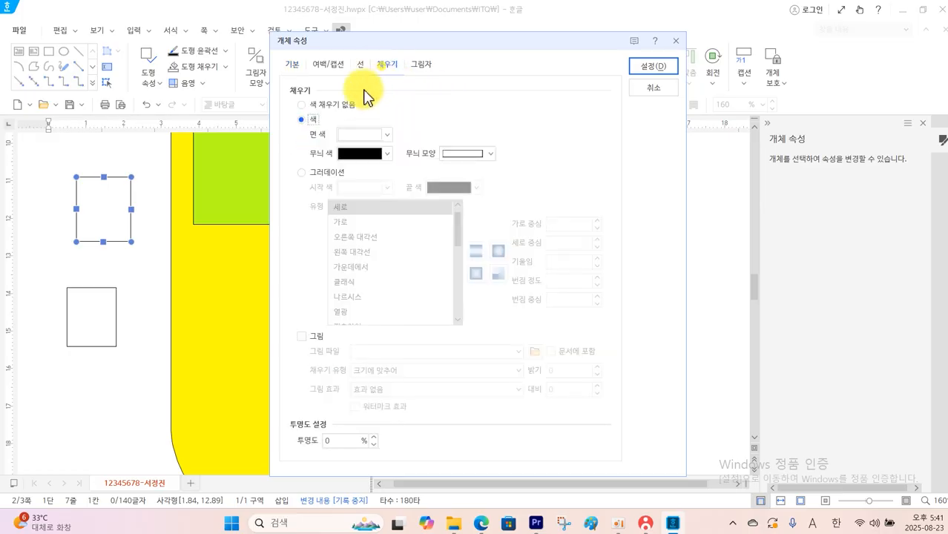
{"action": "left_click", "coordinate": [386, 136]}
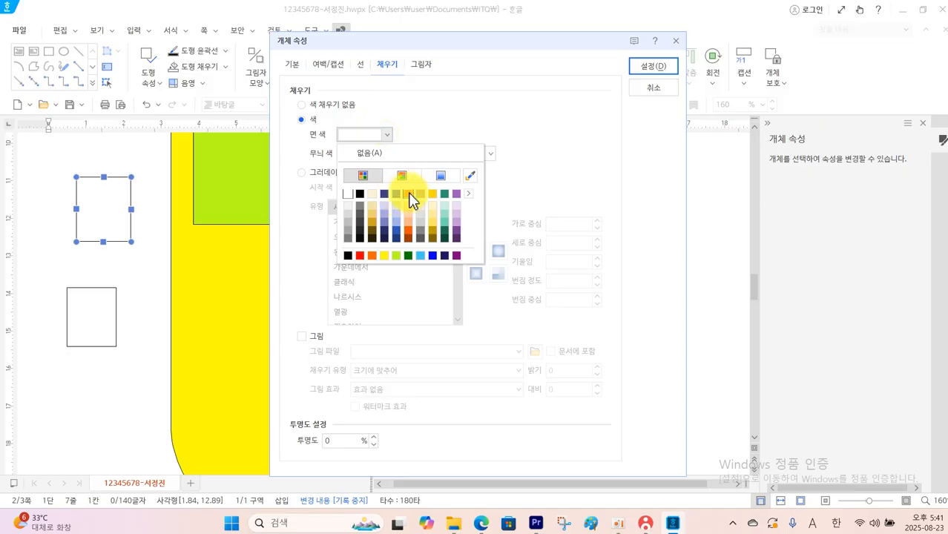
{"action": "left_click", "coordinate": [409, 194]}
{"action": "left_click", "coordinate": [642, 67]}
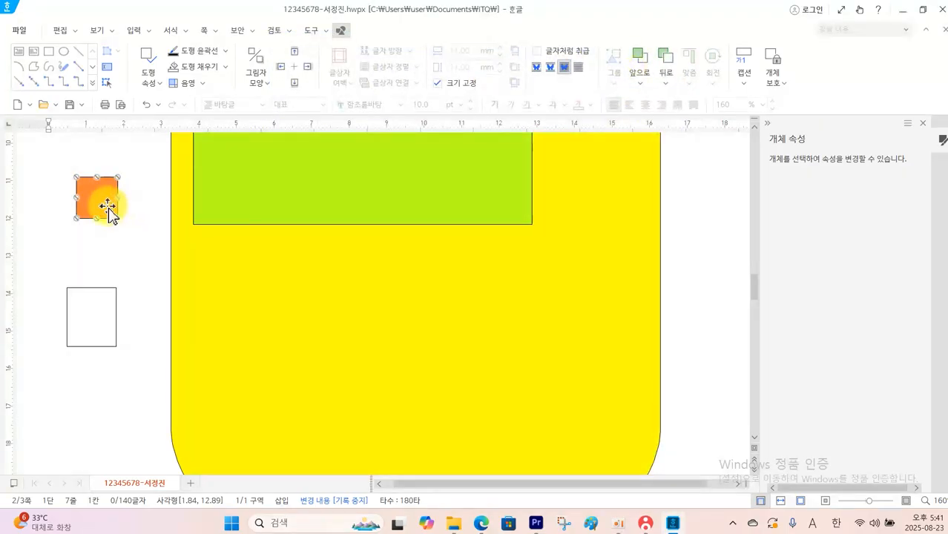
{"action": "left_click_drag", "start_coordinate": [108, 210], "coordinate": [245, 297]}
Set the remaining small rectangle outside the yellow shape to 11 × 15 mm and lock its size
{"action": "left_click", "coordinate": [103, 325]}
{"action": "double_click", "coordinate": [144, 320]}
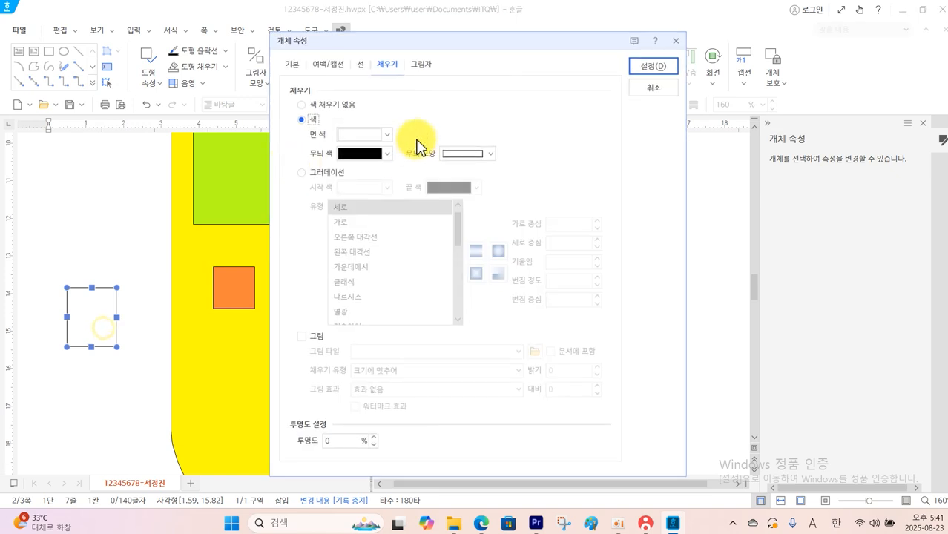
{"action": "left_click", "coordinate": [292, 63]}
{"action": "double_click", "coordinate": [440, 106]}
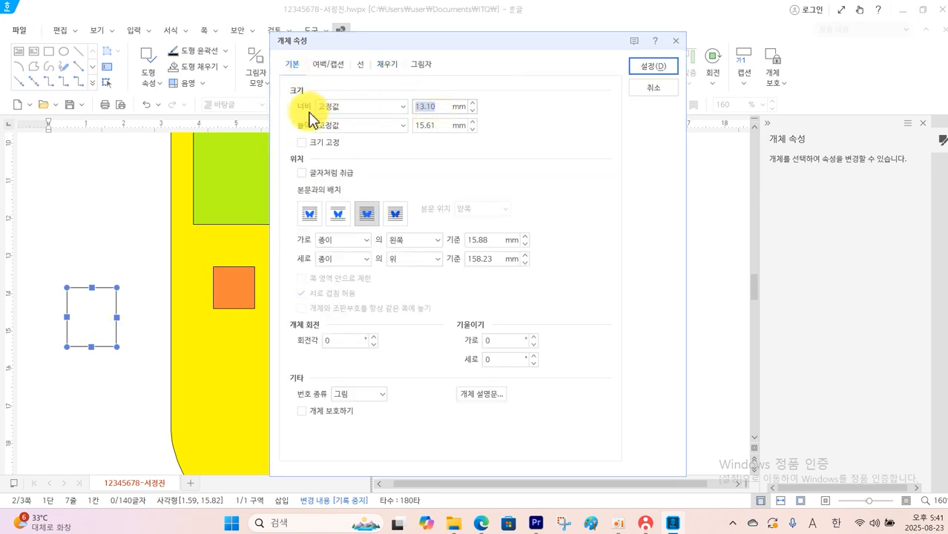
{"action": "type", "text": "11"}
{"action": "double_click", "coordinate": [441, 125]}
{"action": "type", "text": "1"}
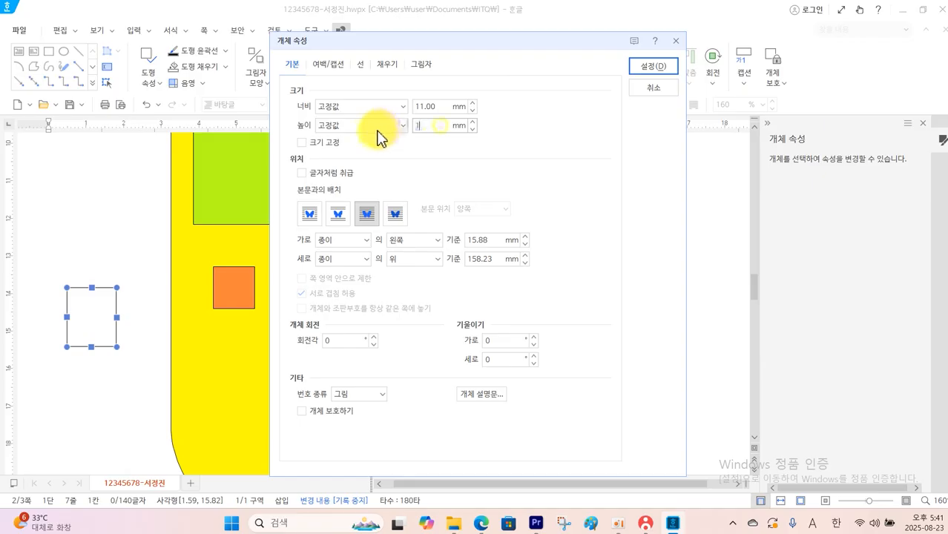
{"action": "type", "text": "5"}
{"action": "left_click", "coordinate": [330, 143]}
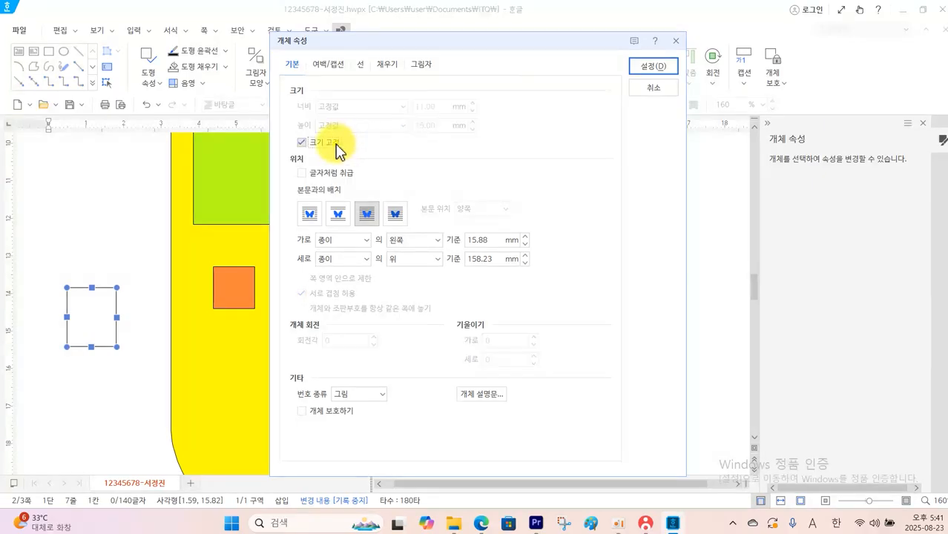
Give the 11 × 15 mm rectangle rounded corners and a white fill, and move it to overlap the orange square's upper-left corner
{"action": "left_click", "coordinate": [362, 66]}
{"action": "left_click", "coordinate": [361, 221]}
{"action": "left_click", "coordinate": [388, 65]}
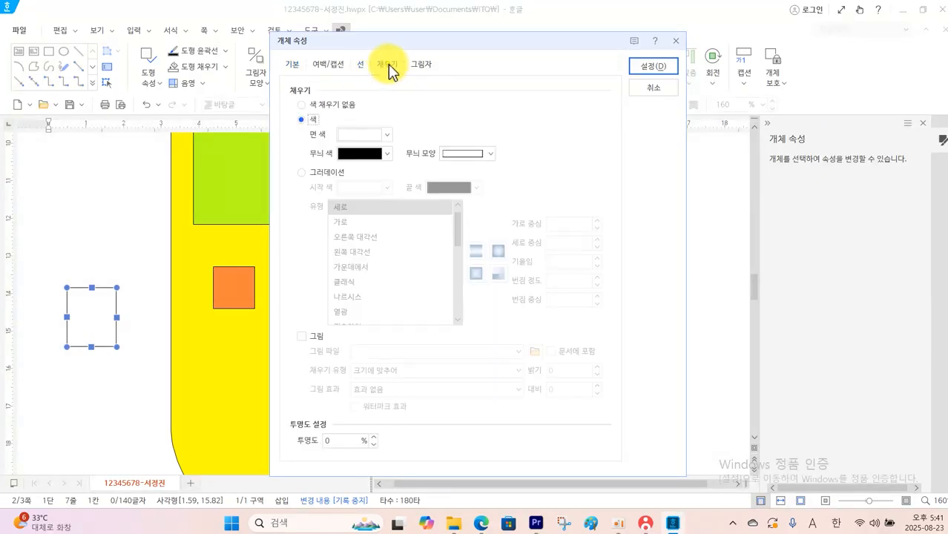
{"action": "left_click", "coordinate": [387, 134]}
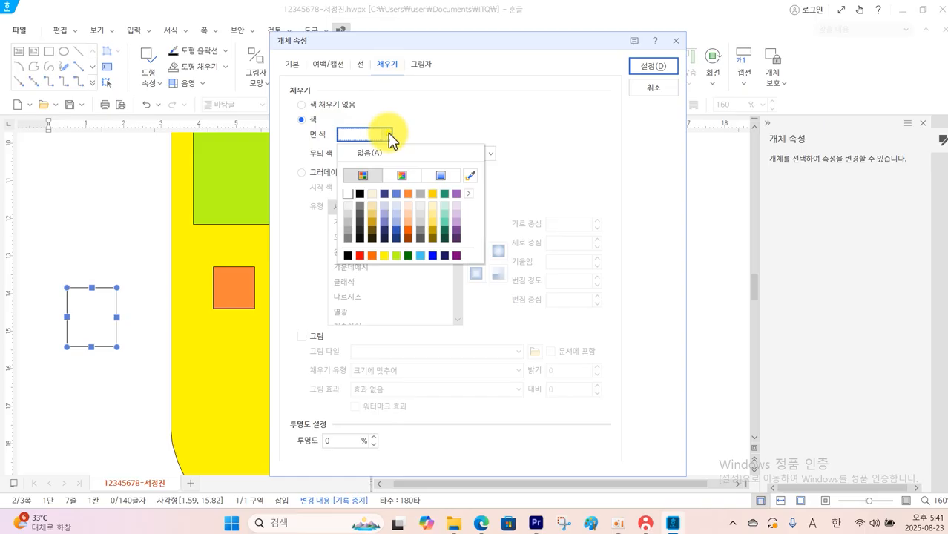
{"action": "left_click", "coordinate": [360, 194]}
{"action": "left_click", "coordinate": [639, 66]}
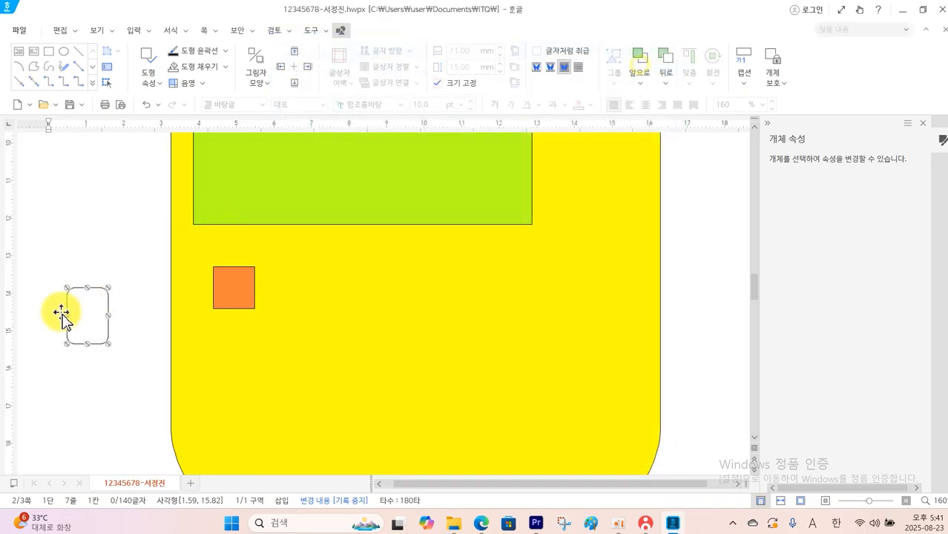
{"action": "left_click_drag", "start_coordinate": [62, 315], "coordinate": [220, 269]}
Make the white rounded rectangle hold text, check its font specification in the question PDF, and enter a centred 1 in 굴림 20 pt in Hangul
{"action": "right_click", "coordinate": [219, 268]}
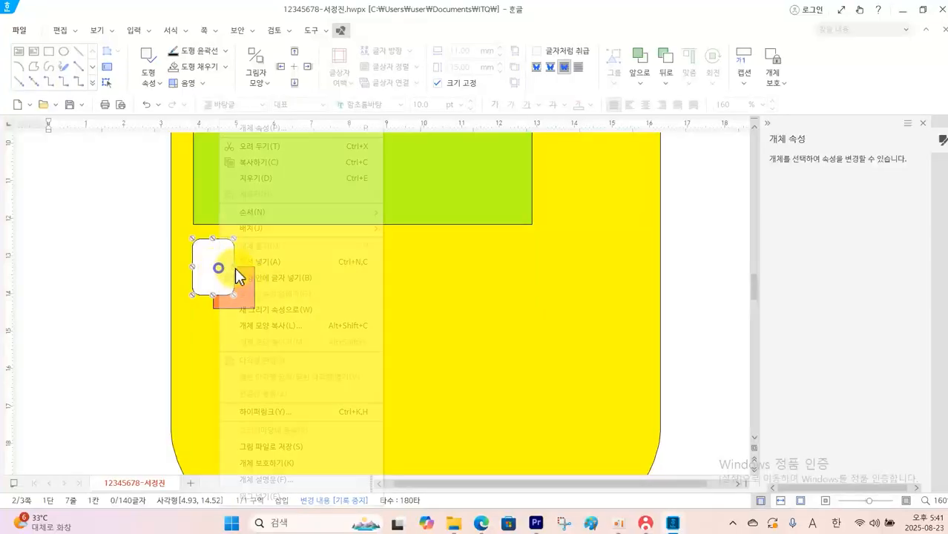
{"action": "left_click", "coordinate": [245, 278]}
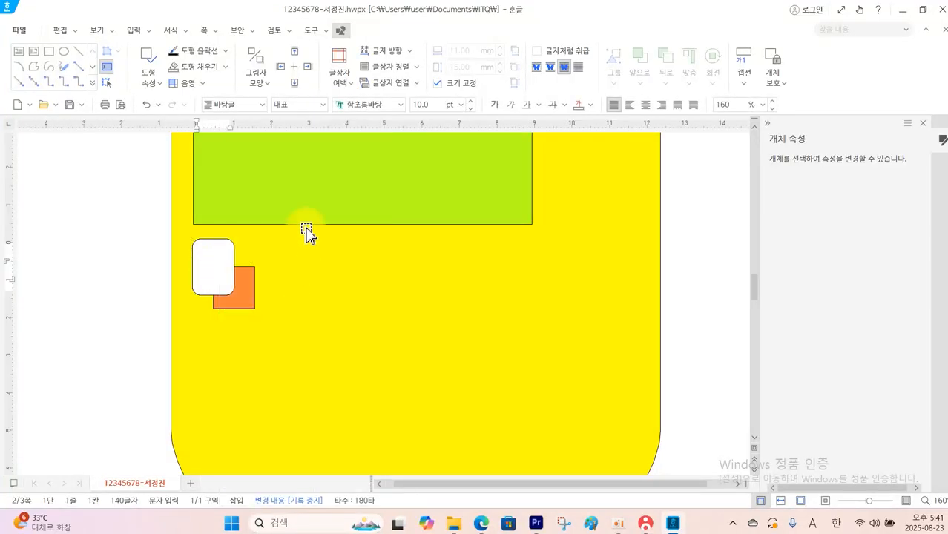
{"action": "left_click", "coordinate": [481, 523]}
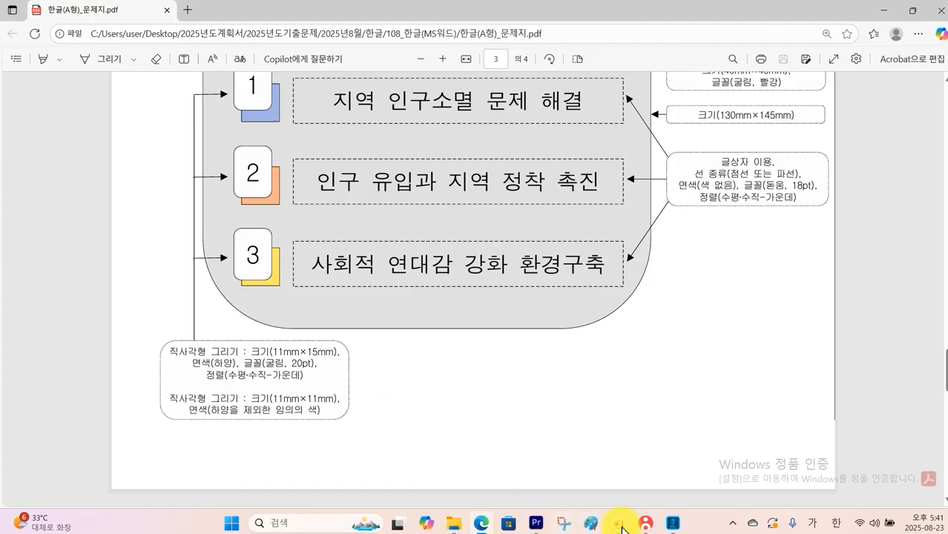
{"action": "left_click", "coordinate": [672, 525]}
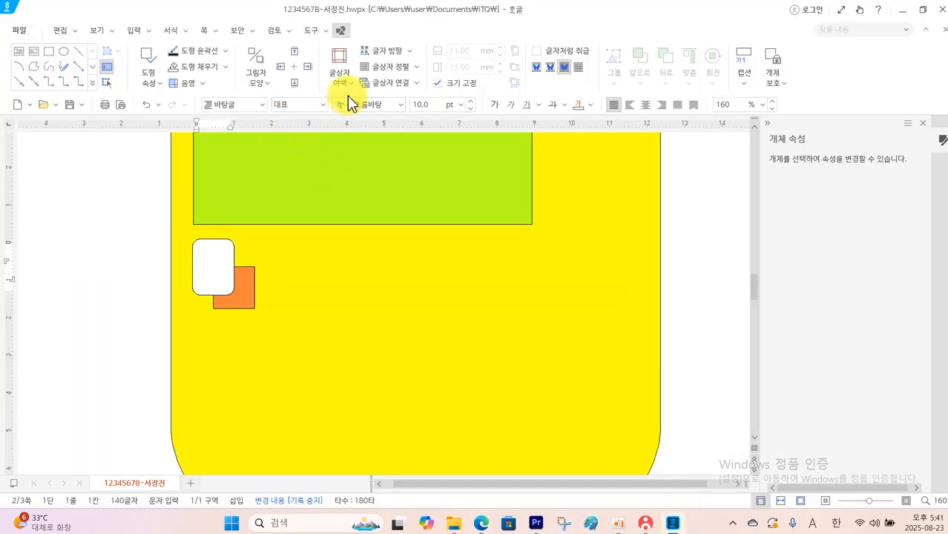
{"action": "left_click", "coordinate": [400, 105]}
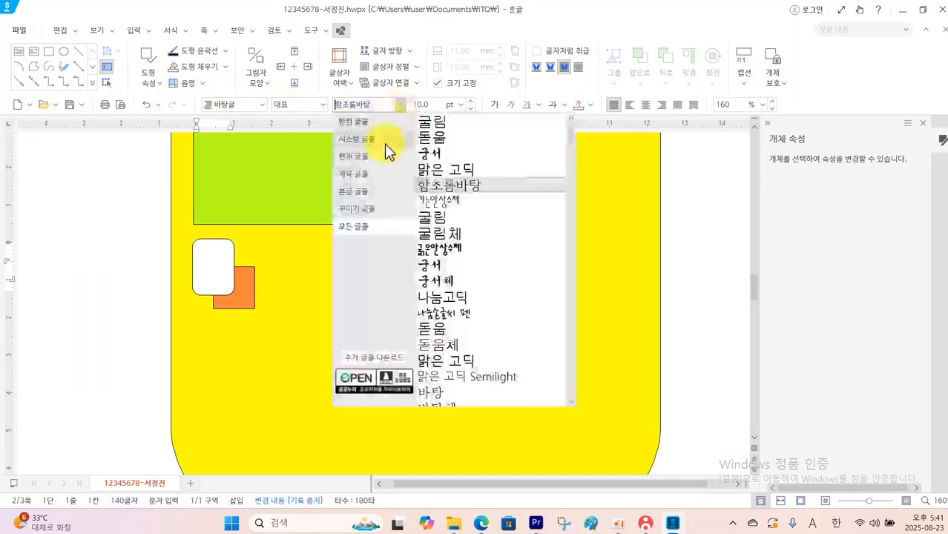
{"action": "left_click", "coordinate": [427, 123]}
{"action": "left_click", "coordinate": [462, 106]}
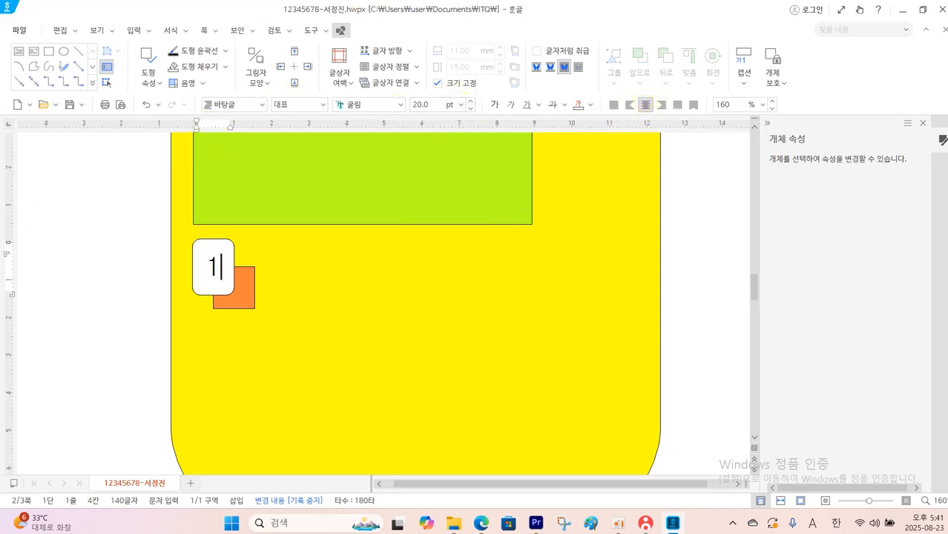
Draw a text box about 89 × 11 mm over the yellow shape's top edge and another about 99 × 11 mm beside the numbered box
{"action": "scroll", "coordinate": [401, 225], "scroll_direction": "up", "scroll_amount": 3}
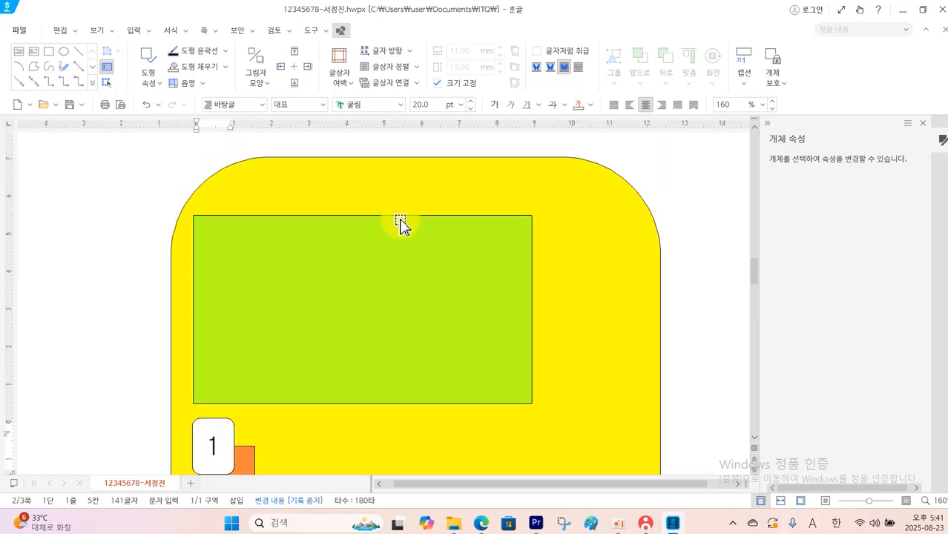
{"action": "left_click", "coordinate": [18, 51]}
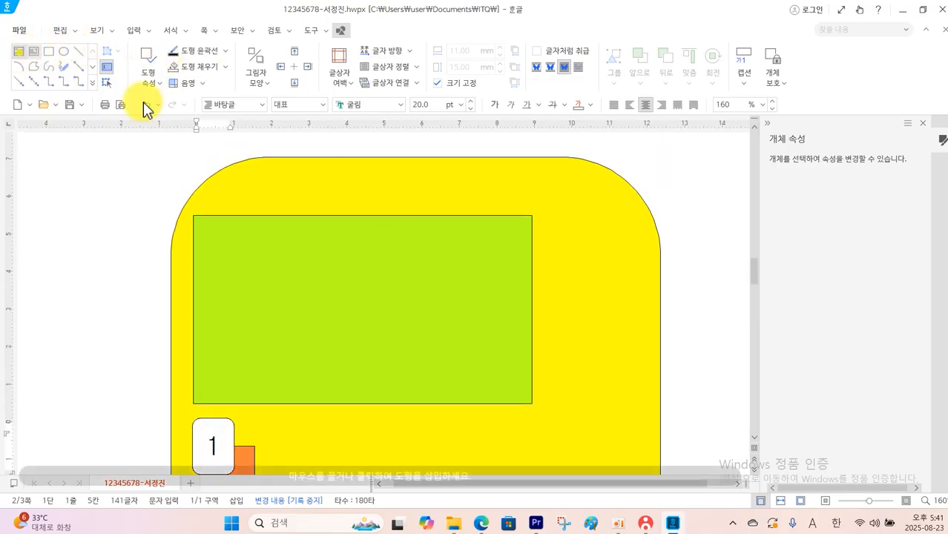
{"action": "left_click_drag", "start_coordinate": [251, 144], "coordinate": [586, 183]}
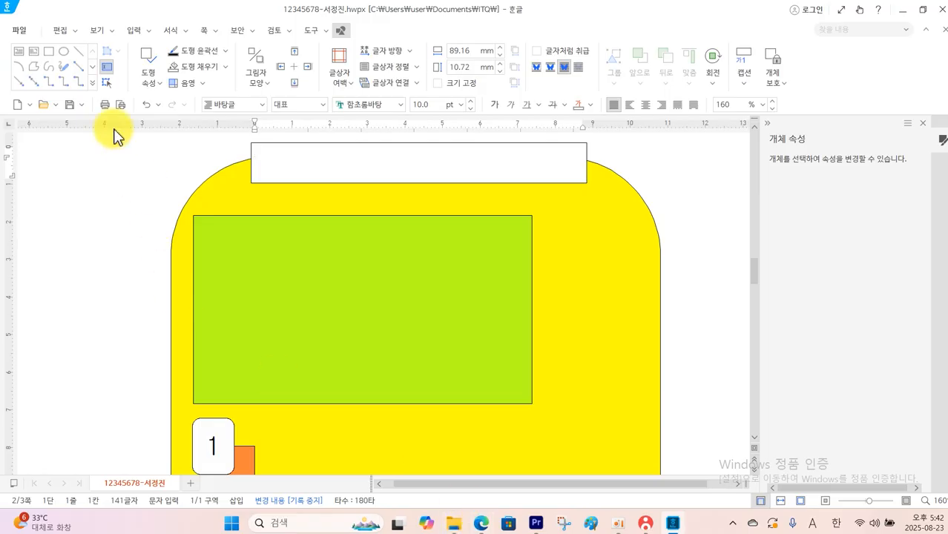
{"action": "left_click", "coordinate": [22, 53]}
{"action": "scroll", "coordinate": [311, 420], "scroll_direction": "down", "scroll_amount": 1}
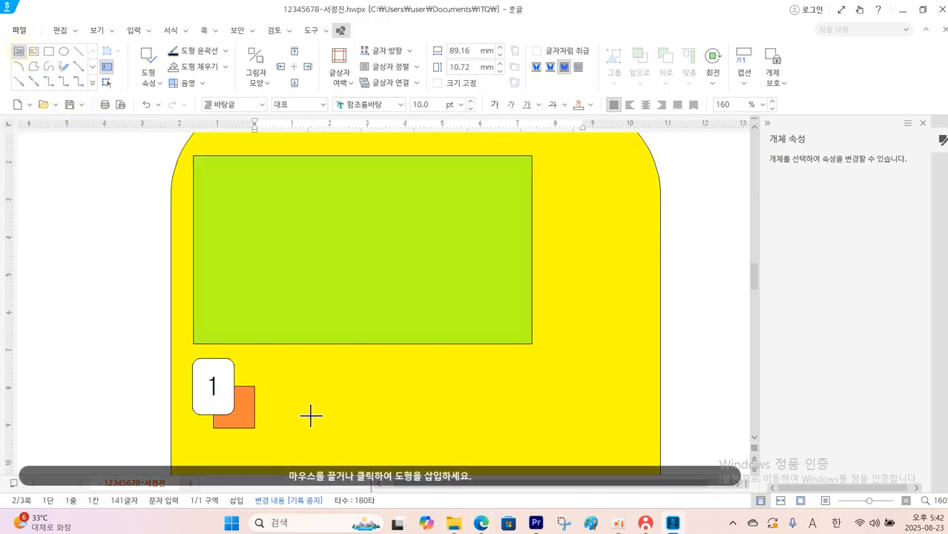
{"action": "left_click_drag", "start_coordinate": [274, 382], "coordinate": [644, 424]}
Set the text box on the yellow shape's top edge to 110 × 17 mm and lock its size
{"action": "scroll", "coordinate": [571, 359], "scroll_direction": "up", "scroll_amount": 2}
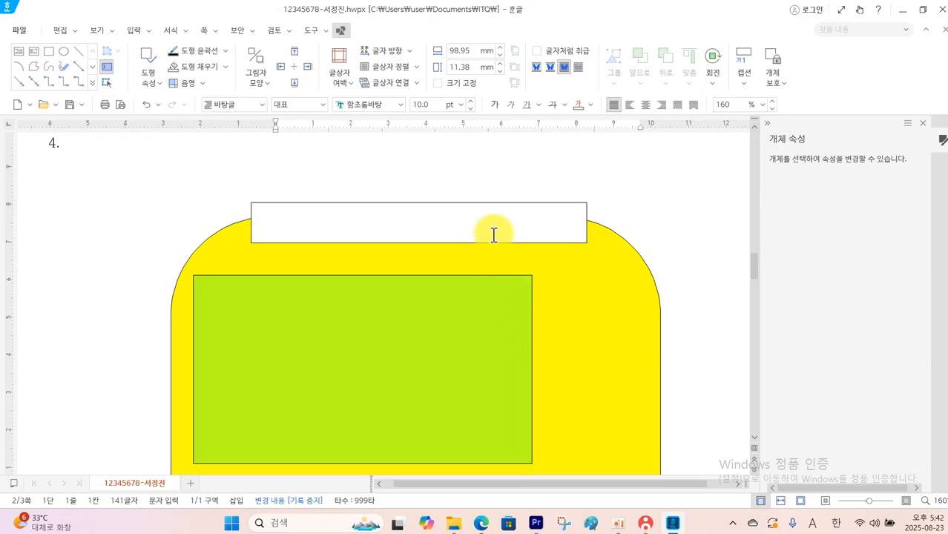
{"action": "double_click", "coordinate": [494, 244]}
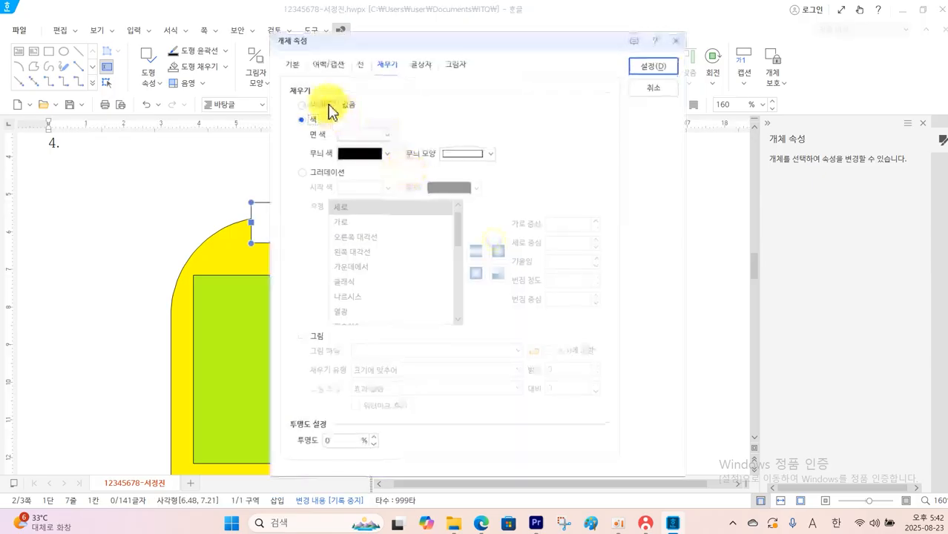
{"action": "left_click", "coordinate": [291, 65]}
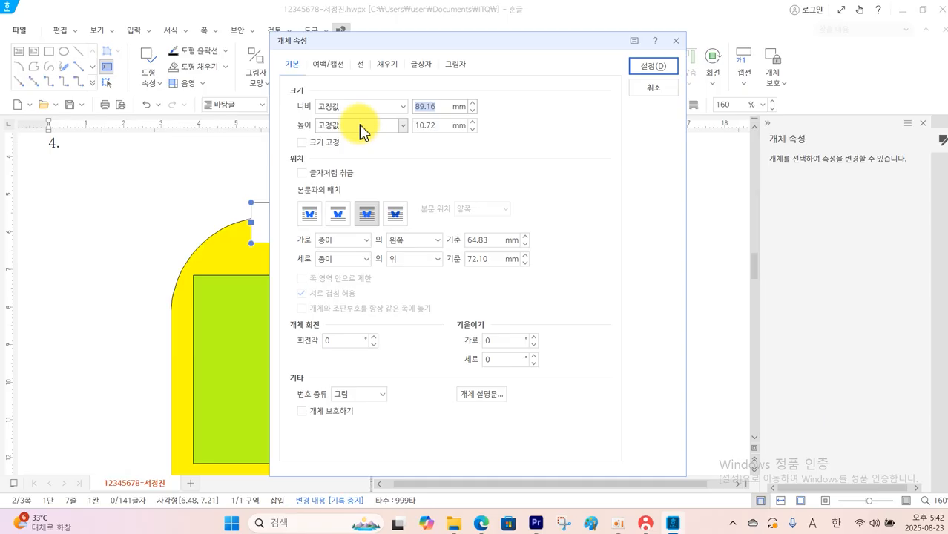
{"action": "type", "text": "110"}
{"action": "double_click", "coordinate": [437, 122]}
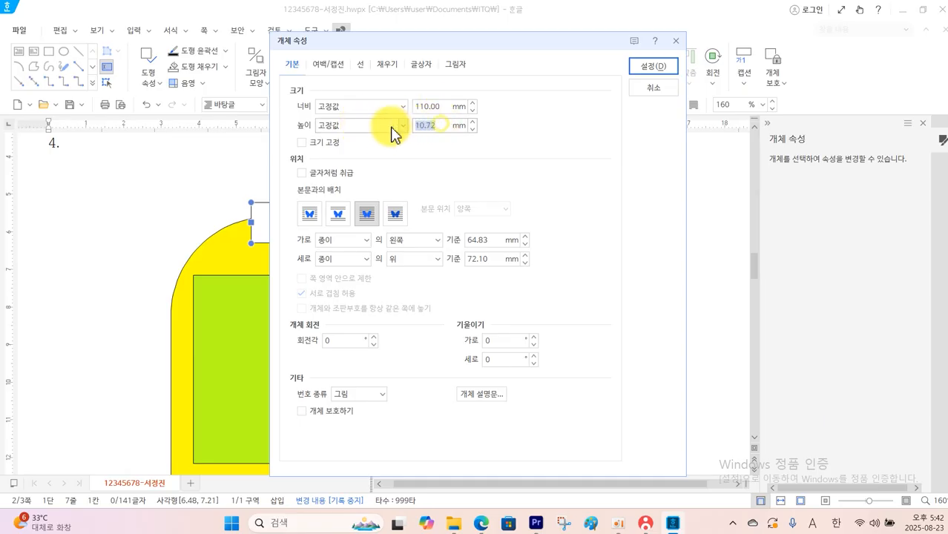
{"action": "type", "text": "17"}
{"action": "left_click", "coordinate": [328, 142]}
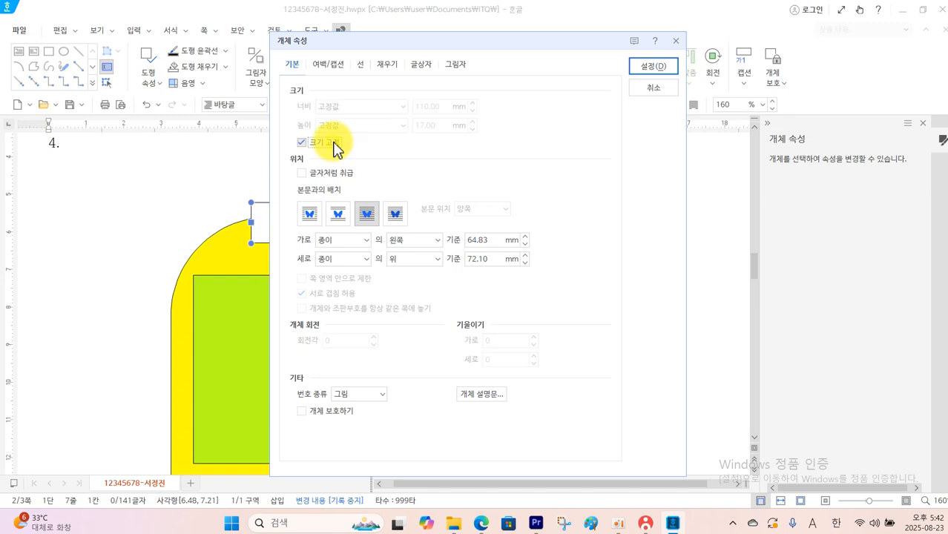
Give the 110 × 17 mm text box semicircular ends and check its fill and font specification in the question PDF, returning to Hangul
{"action": "left_click", "coordinate": [361, 66]}
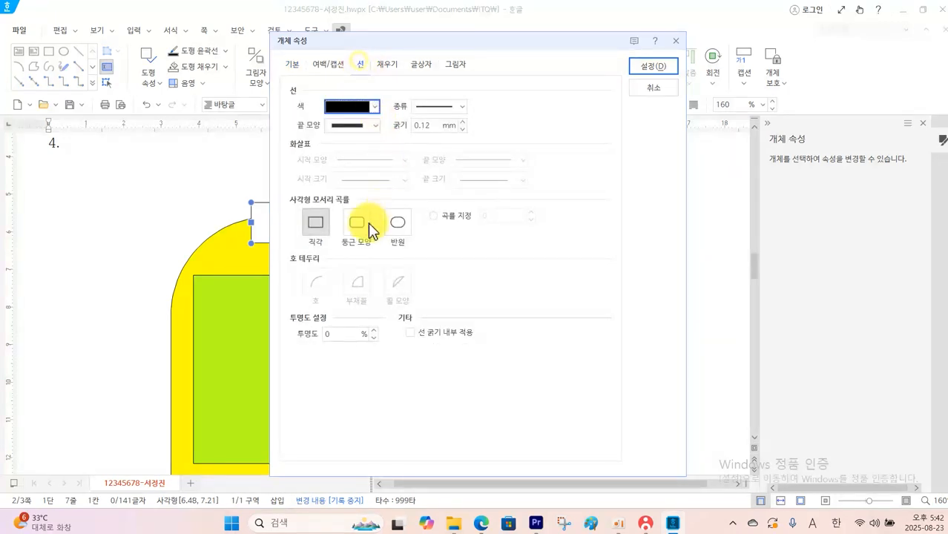
{"action": "left_click", "coordinate": [399, 223]}
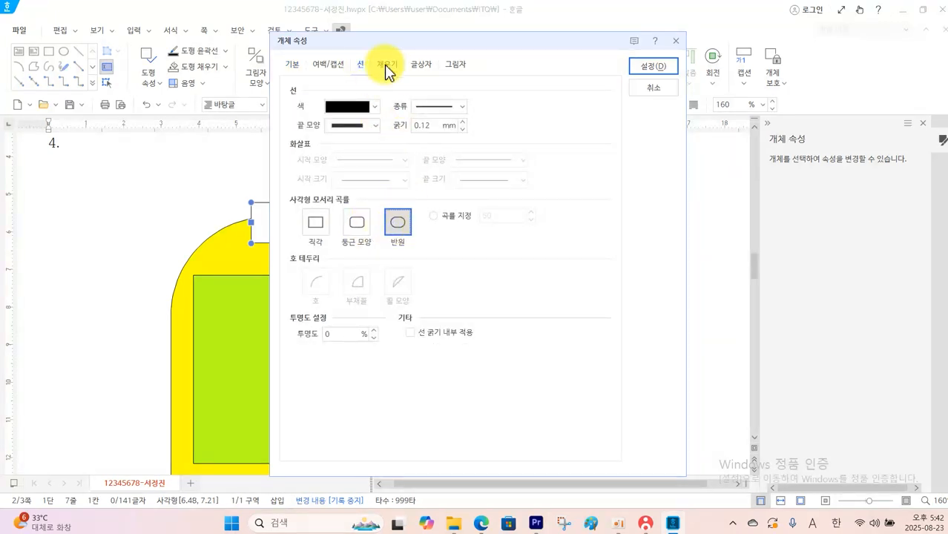
{"action": "left_click", "coordinate": [482, 523]}
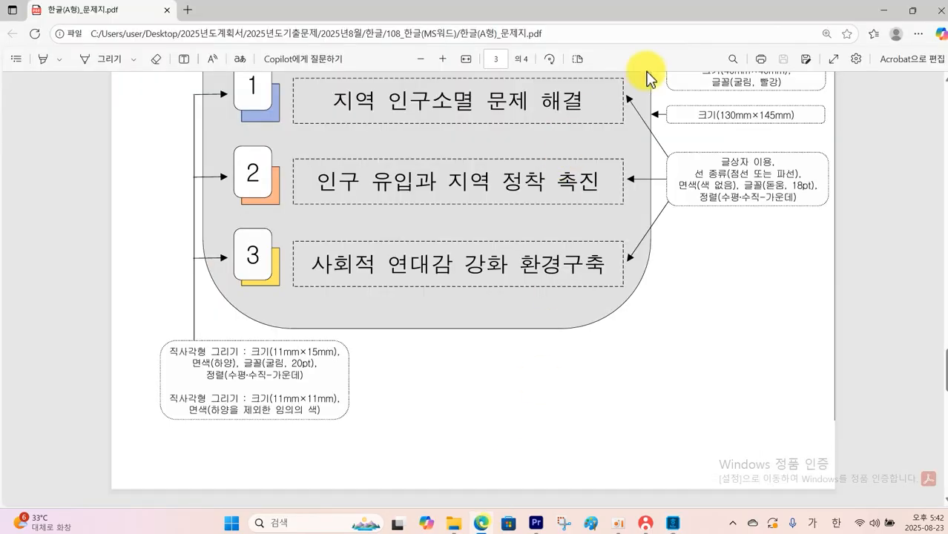
{"action": "scroll", "coordinate": [647, 79], "scroll_direction": "up", "scroll_amount": 4}
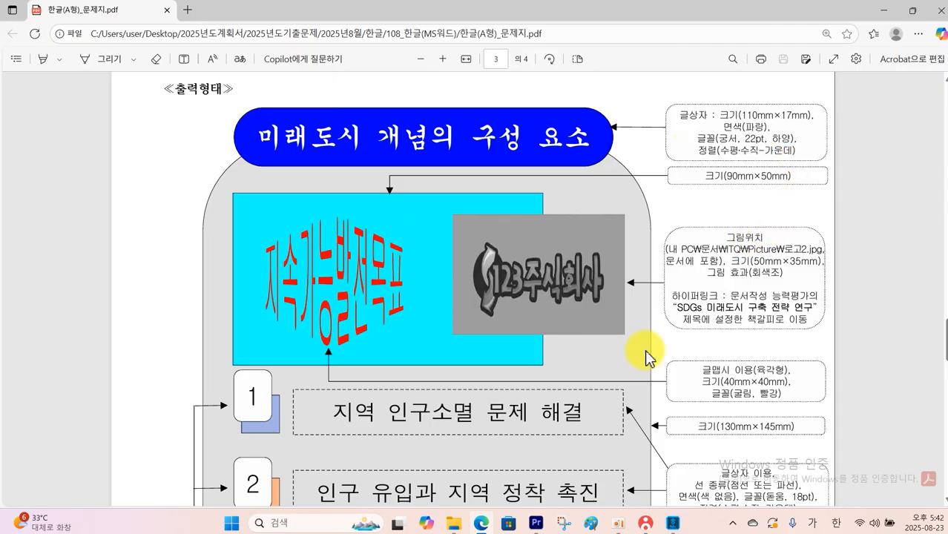
{"action": "left_click", "coordinate": [672, 524]}
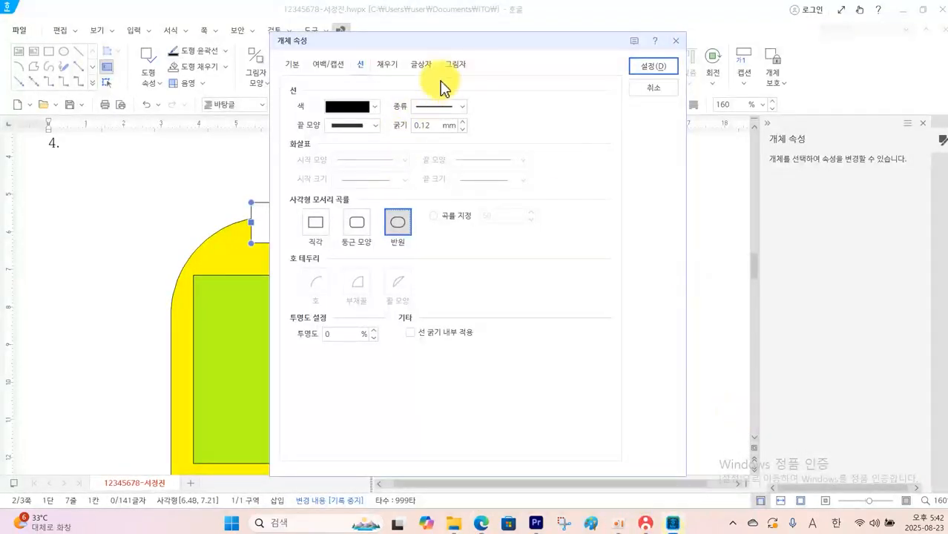
Fill the semicircle-ended text box with blue and move it so it is centred over the yellow shape's top edge
{"action": "left_click", "coordinate": [388, 64]}
{"action": "left_click", "coordinate": [390, 134]}
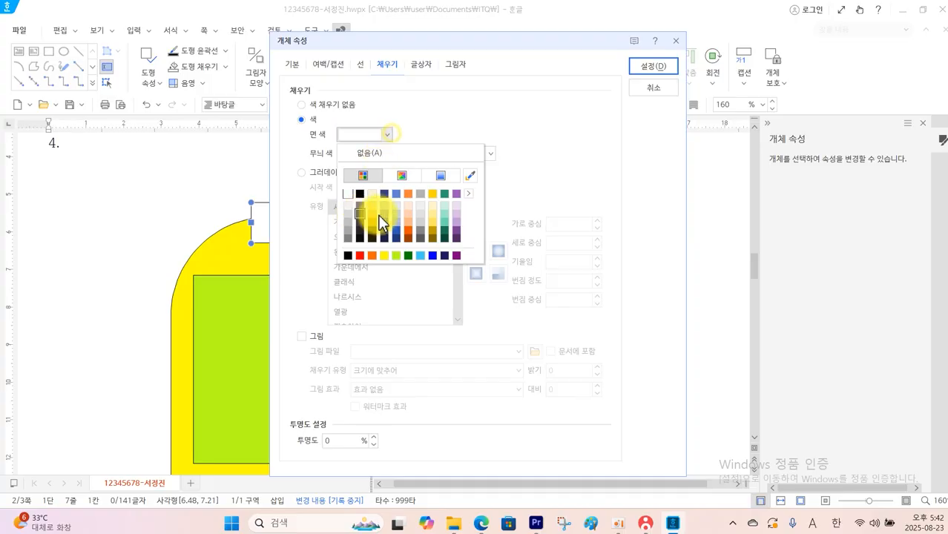
{"action": "left_click", "coordinate": [433, 255]}
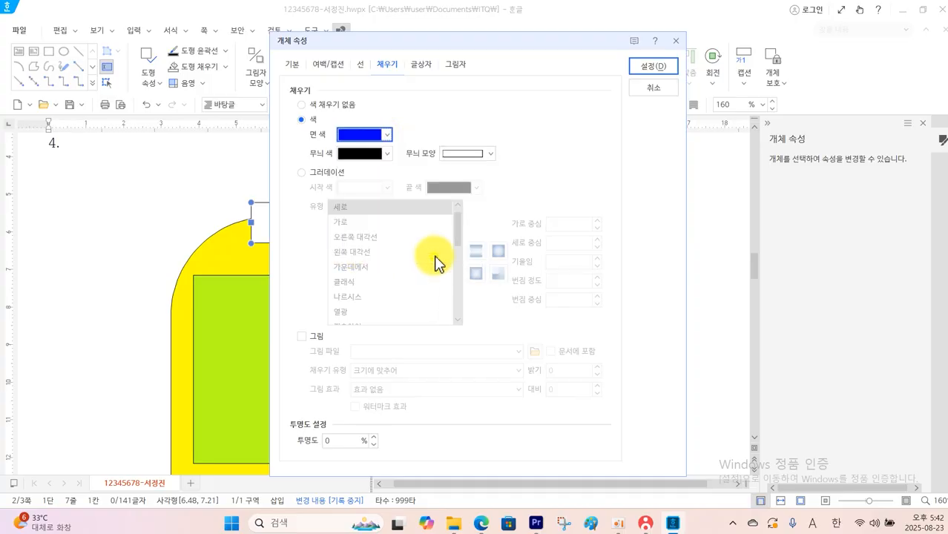
{"action": "left_click", "coordinate": [653, 67]}
{"action": "left_click_drag", "start_coordinate": [468, 218], "coordinate": [445, 230]}
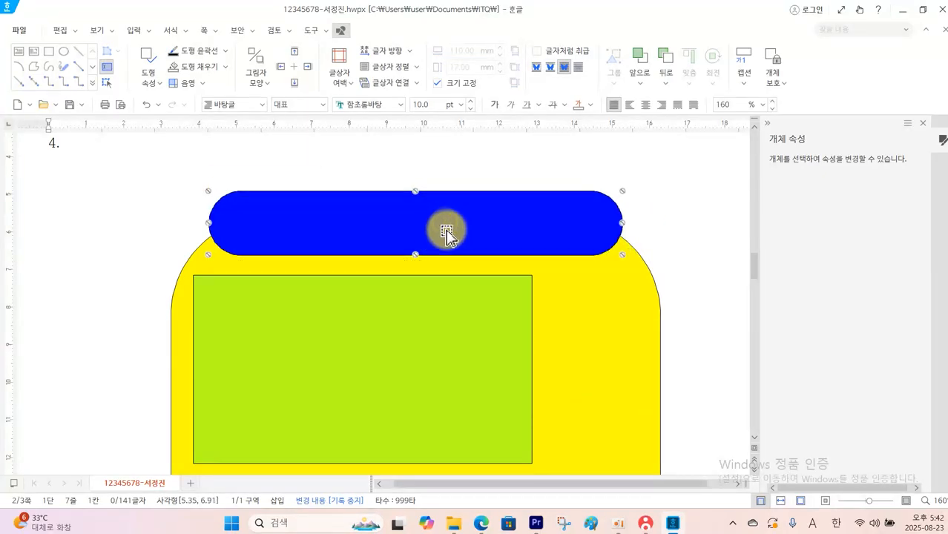
Set the text font inside the blue text box to 궁서 at 22 pt
{"action": "left_click", "coordinate": [445, 230]}
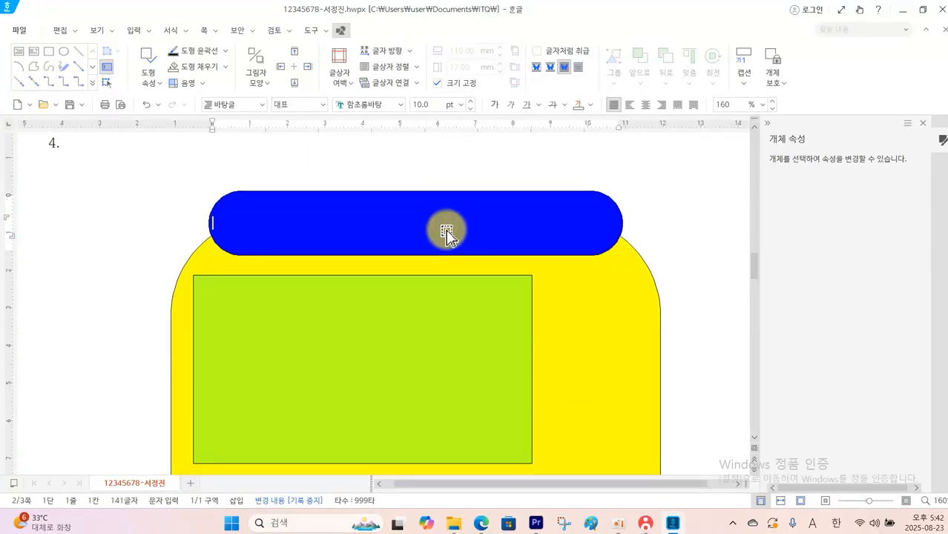
{"action": "left_click", "coordinate": [402, 107]}
{"action": "left_click", "coordinate": [377, 119]}
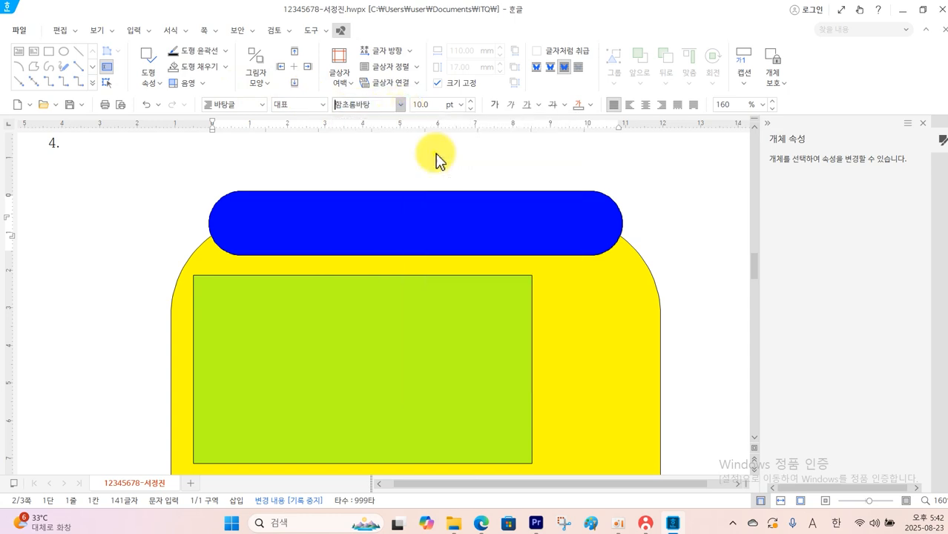
{"action": "left_click", "coordinate": [455, 105]}
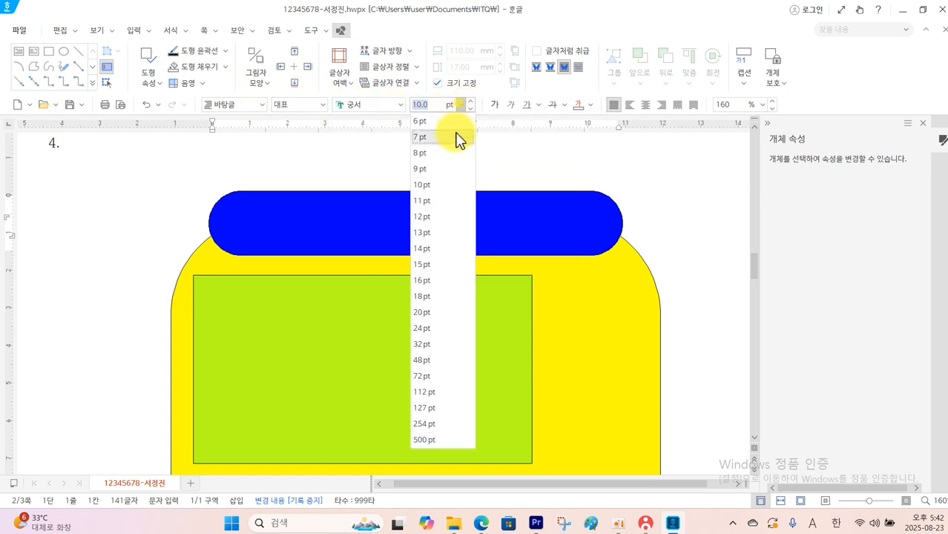
{"action": "left_click", "coordinate": [434, 319]}
{"action": "left_click", "coordinate": [471, 102]}
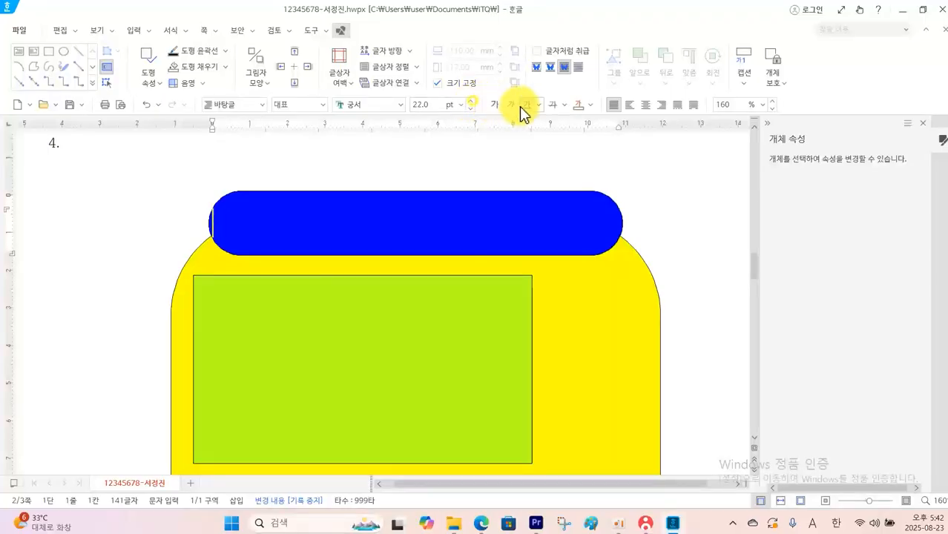
Make the blue box's text white and centred, and enter the title 미래도시 개념의 구성 요소
{"action": "left_click", "coordinate": [589, 108]}
{"action": "left_click", "coordinate": [582, 153]}
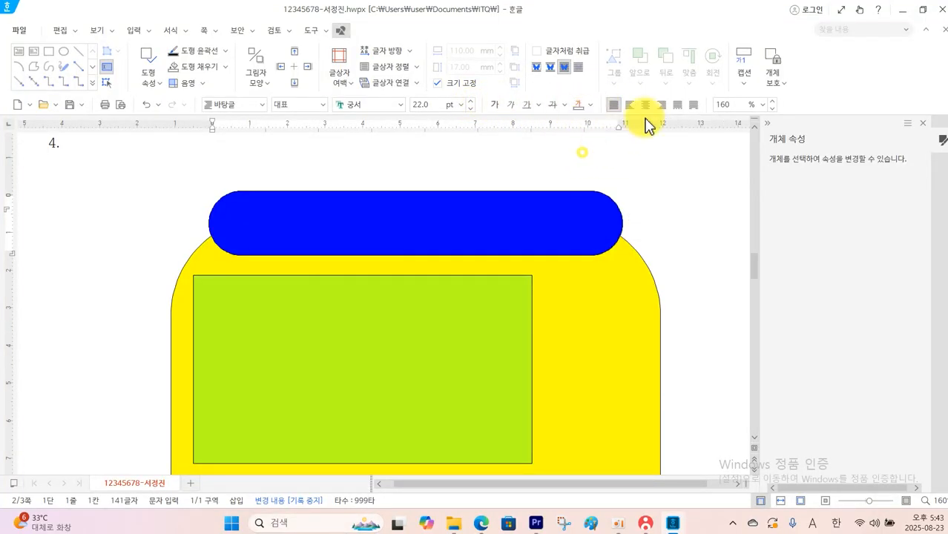
{"action": "left_click", "coordinate": [645, 106]}
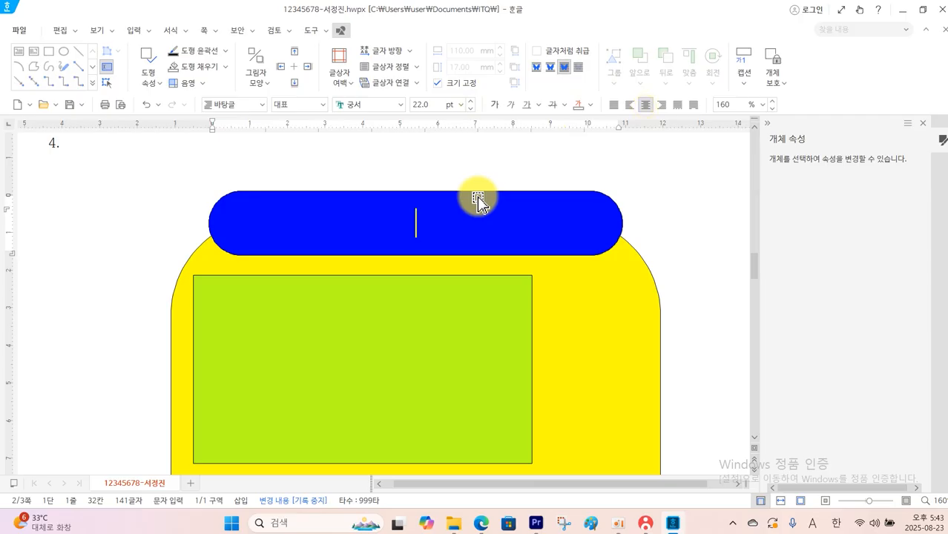
{"action": "type", "text": "ㅁㅣㄹㅐ도시 개념의 구성 요소"}
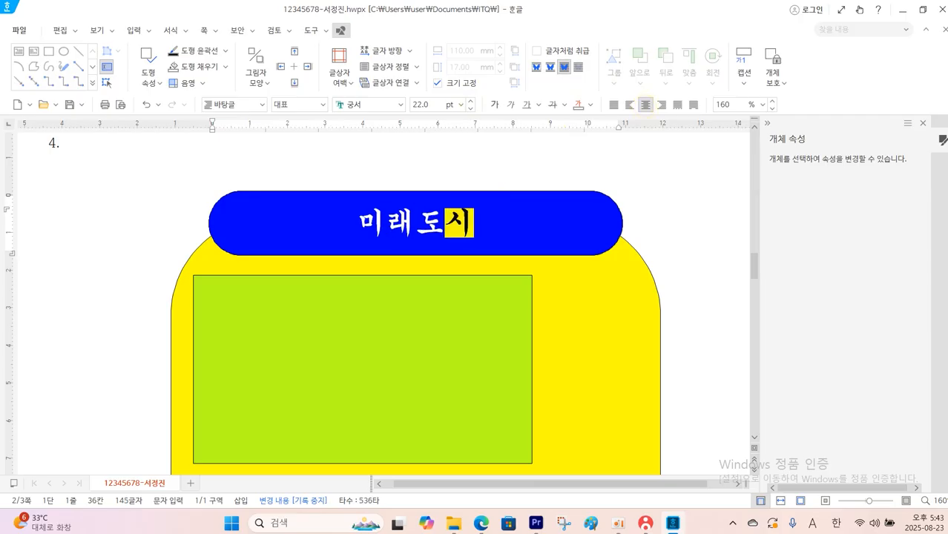
Check the 글맵시 specification in the question PDF and insert a 글맵시 reading 지속가능발전목표 below the number 4 in Hangul
{"action": "key", "text": "alt+Tab"}
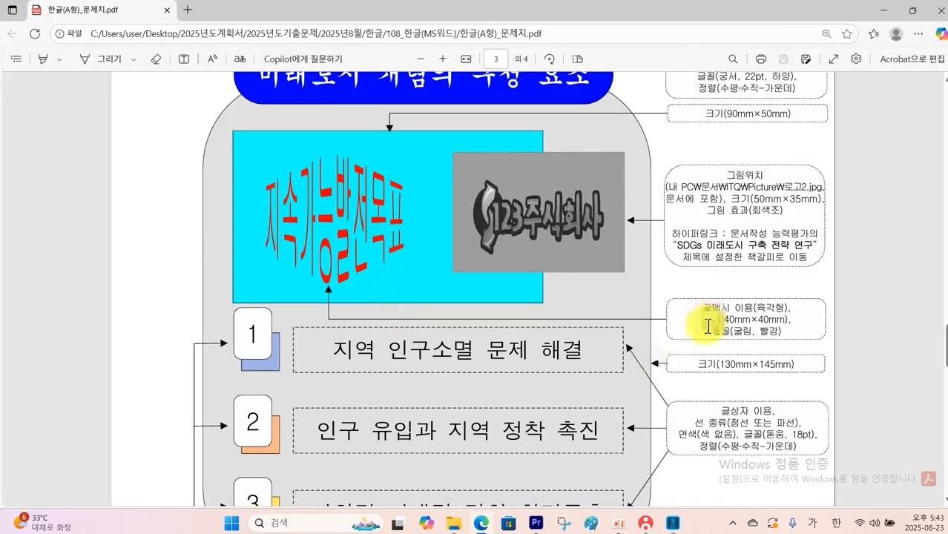
{"action": "left_click_drag", "start_coordinate": [637, 281], "coordinate": [846, 348]}
{"action": "mouse_move", "coordinate": [754, 305]}
{"action": "left_mouse_down"}
{"action": "mouse_move", "coordinate": [793, 305]}
{"action": "mouse_move", "coordinate": [753, 339]}
{"action": "mouse_move", "coordinate": [779, 336]}
{"action": "left_mouse_up"}
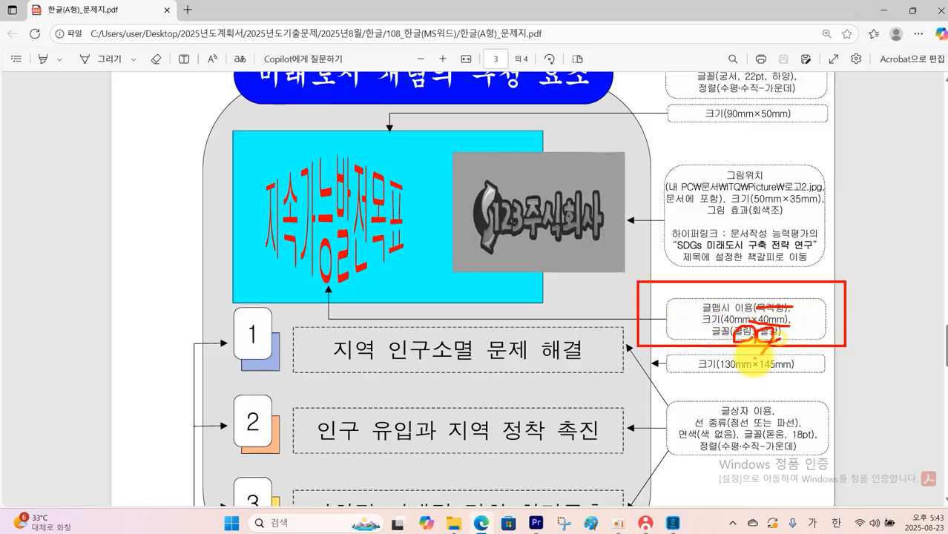
{"action": "key", "text": "Escape"}
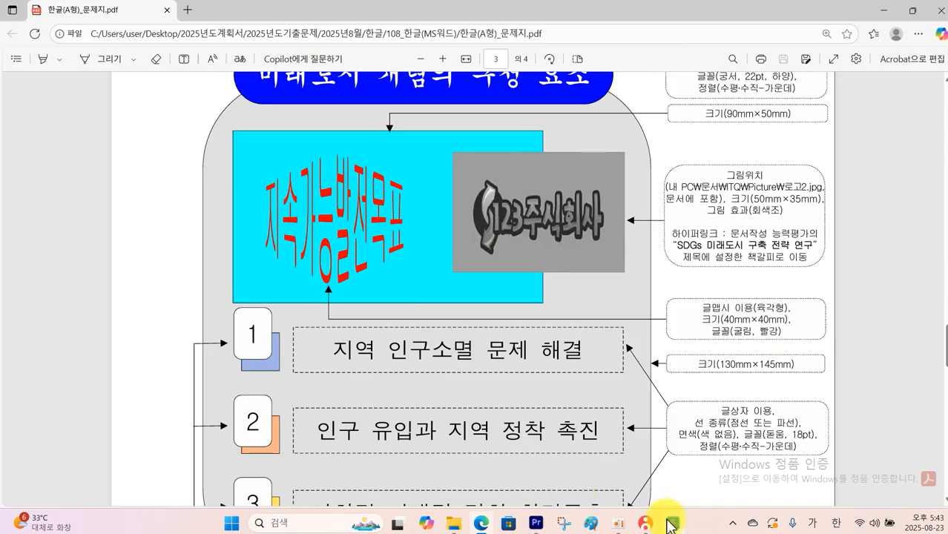
{"action": "left_click", "coordinate": [670, 525]}
{"action": "left_click", "coordinate": [86, 185]}
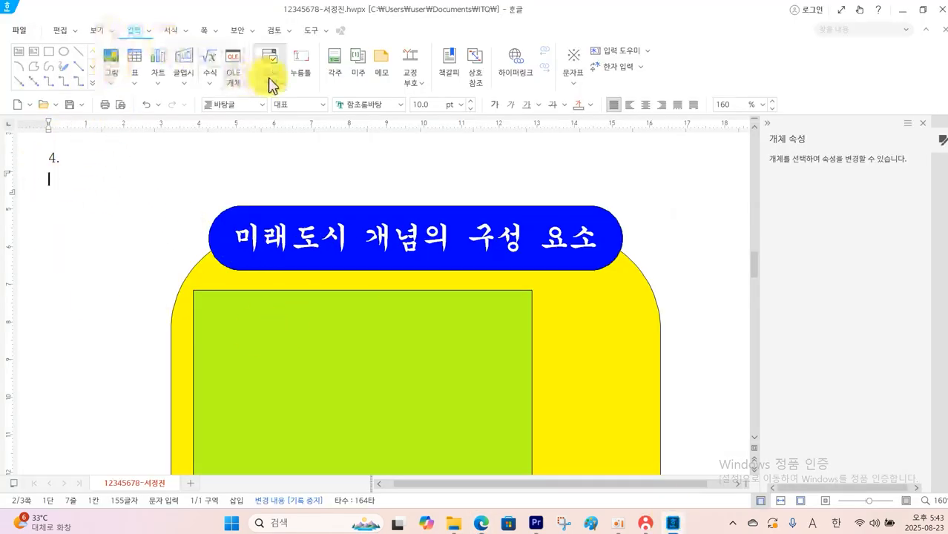
{"action": "left_click", "coordinate": [184, 61]}
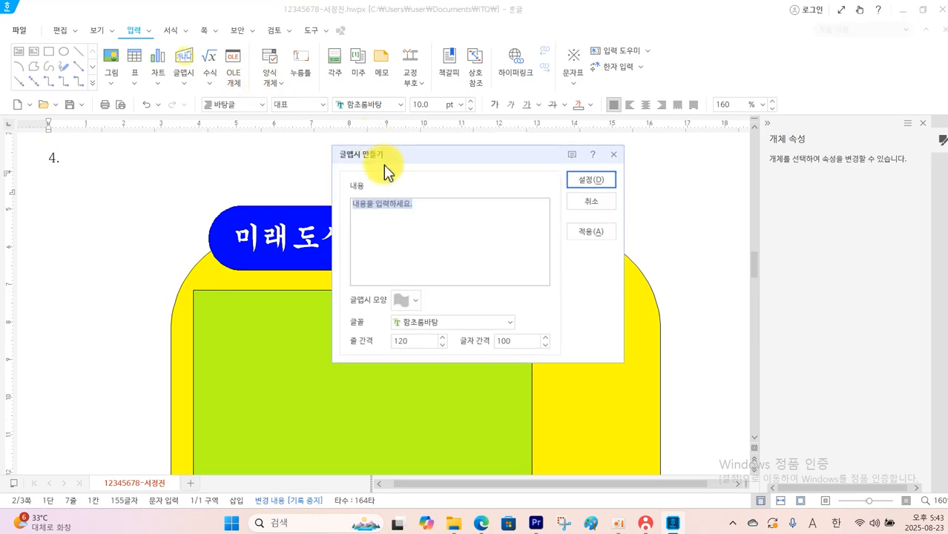
{"action": "type", "text": "지속가능발전모형"}
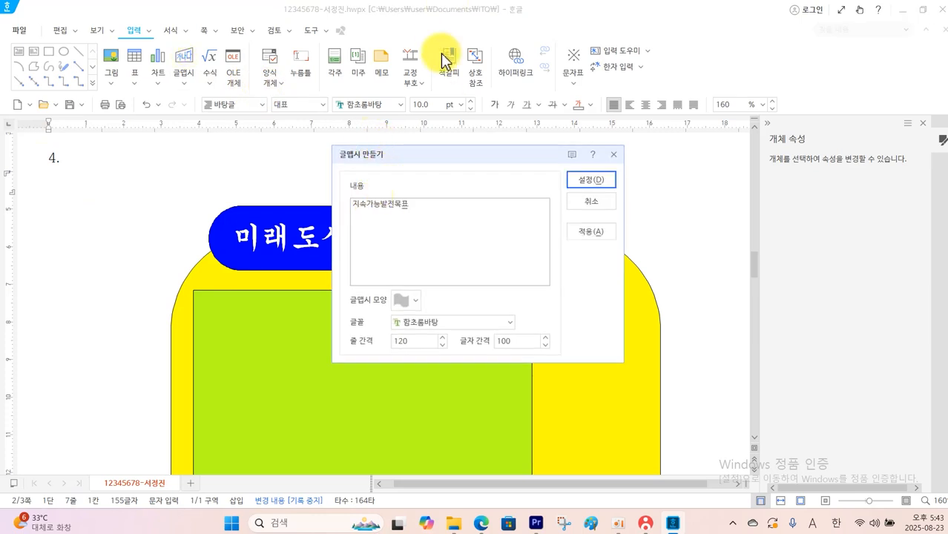
{"action": "left_click", "coordinate": [579, 180]}
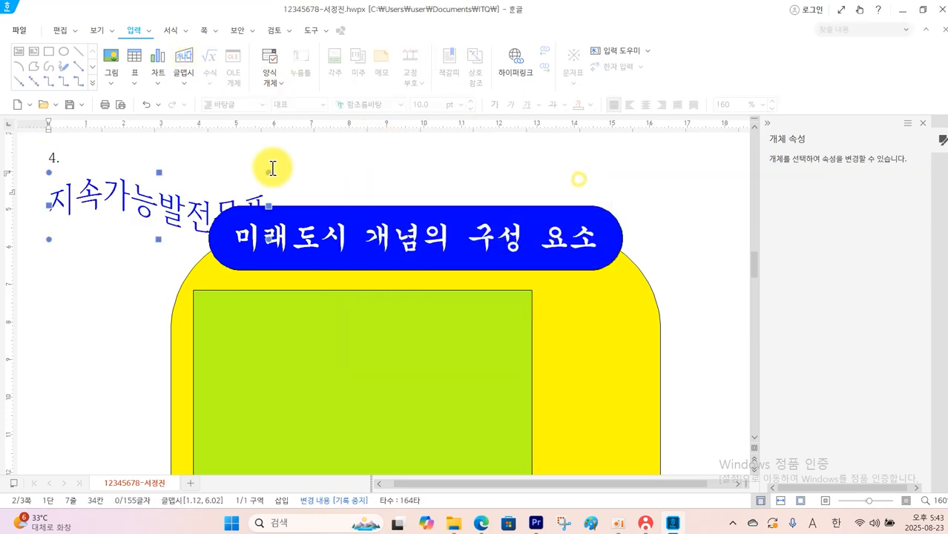
Set the 글맵시 object's size to 40 × 40 mm, lock the size and place it in front of the text
{"action": "left_click", "coordinate": [178, 202]}
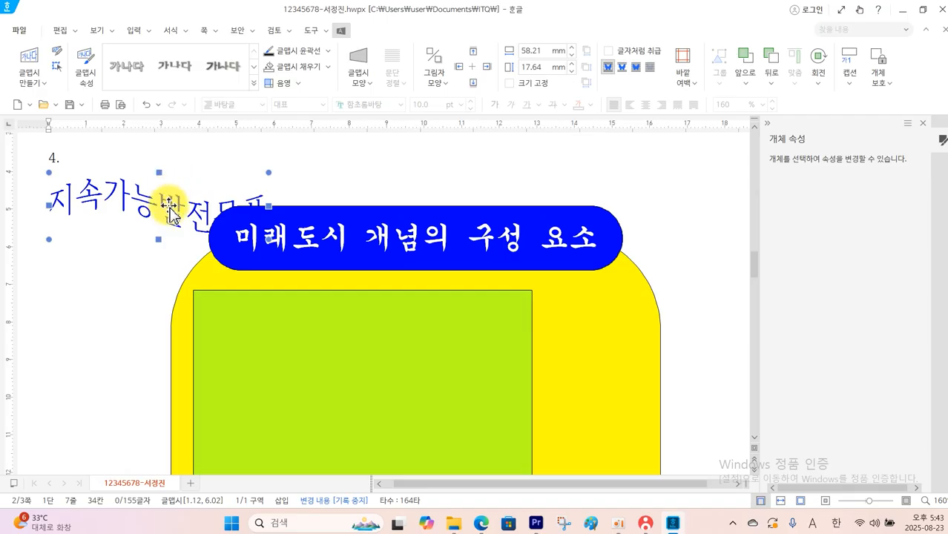
{"action": "double_click", "coordinate": [169, 211]}
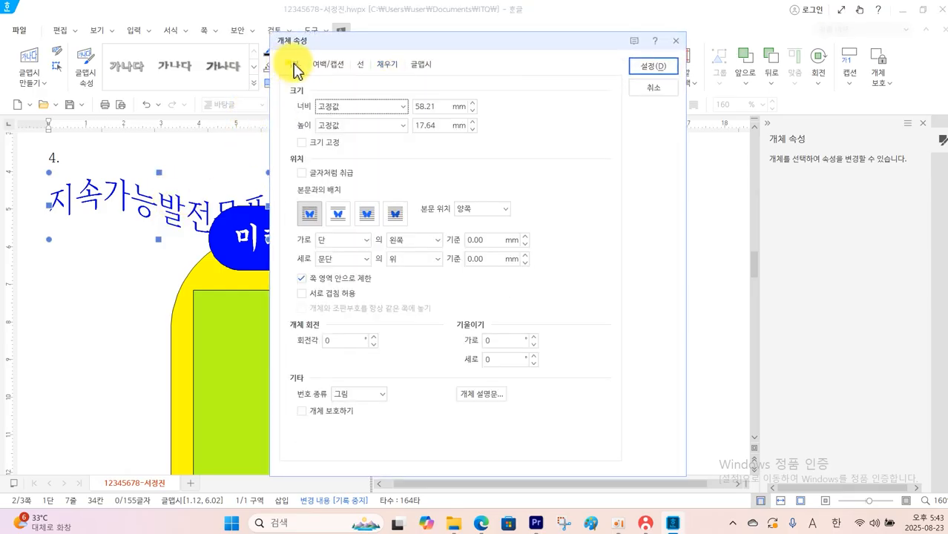
{"action": "left_click", "coordinate": [433, 106]}
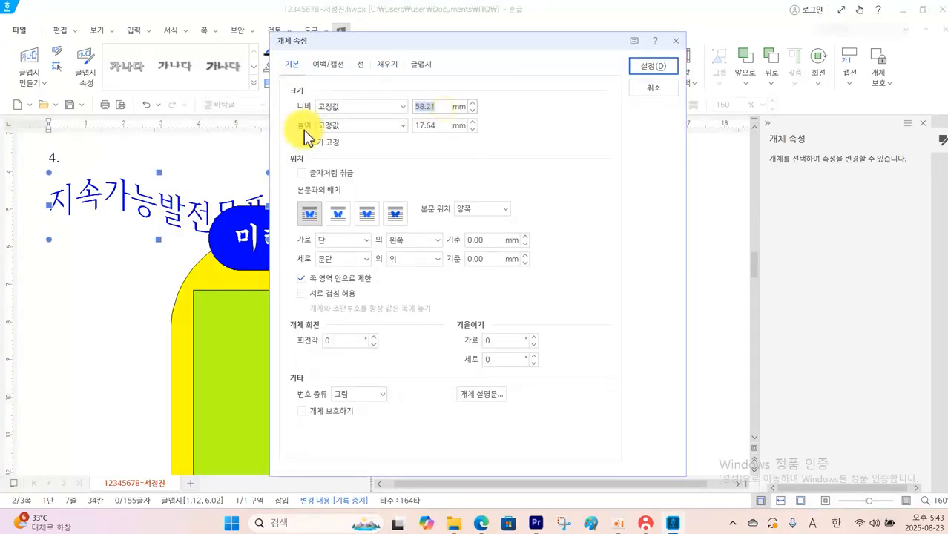
{"action": "type", "text": "40"}
{"action": "left_click", "coordinate": [436, 126]}
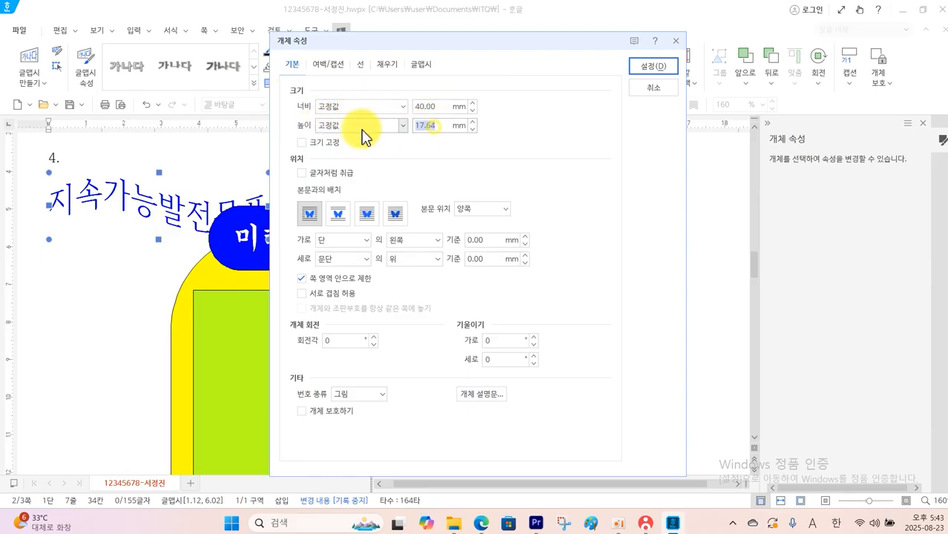
{"action": "type", "text": "40"}
{"action": "left_click", "coordinate": [326, 143]}
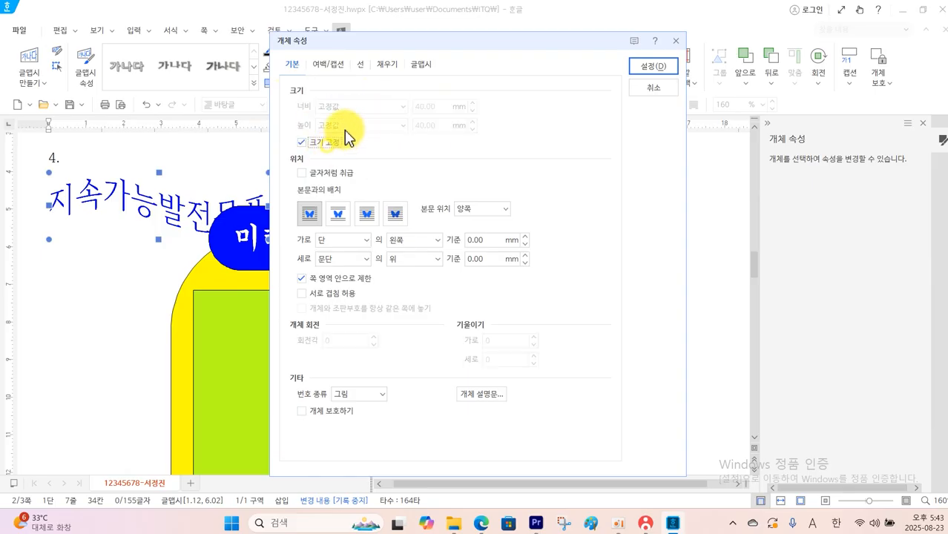
{"action": "left_click", "coordinate": [367, 214]}
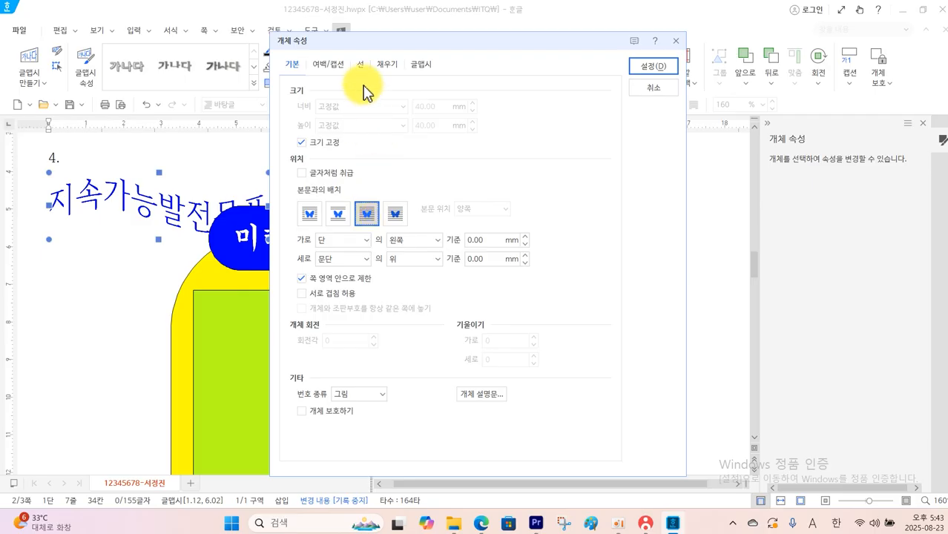
Fill the 글맵시 with red and change its shape to the hexagon (육각형)
{"action": "left_click", "coordinate": [382, 72]}
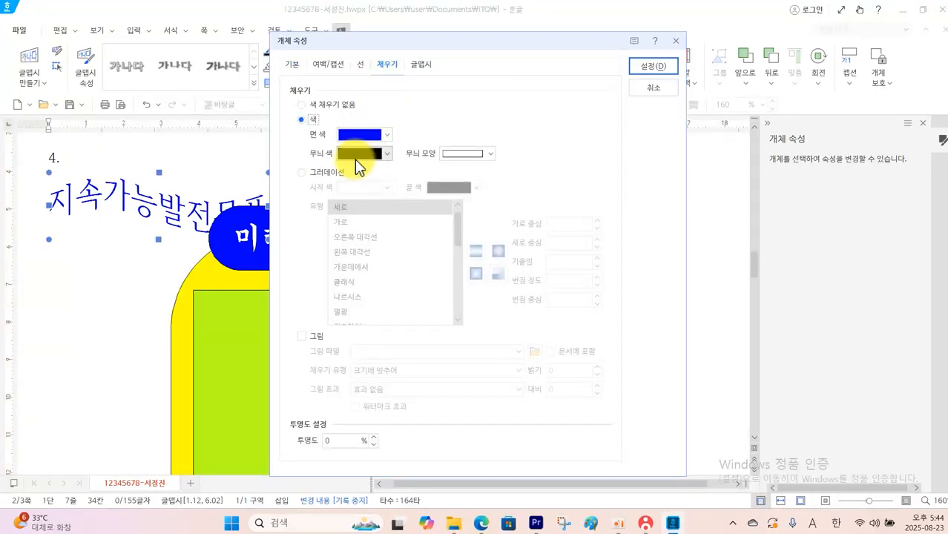
{"action": "left_click", "coordinate": [360, 135]}
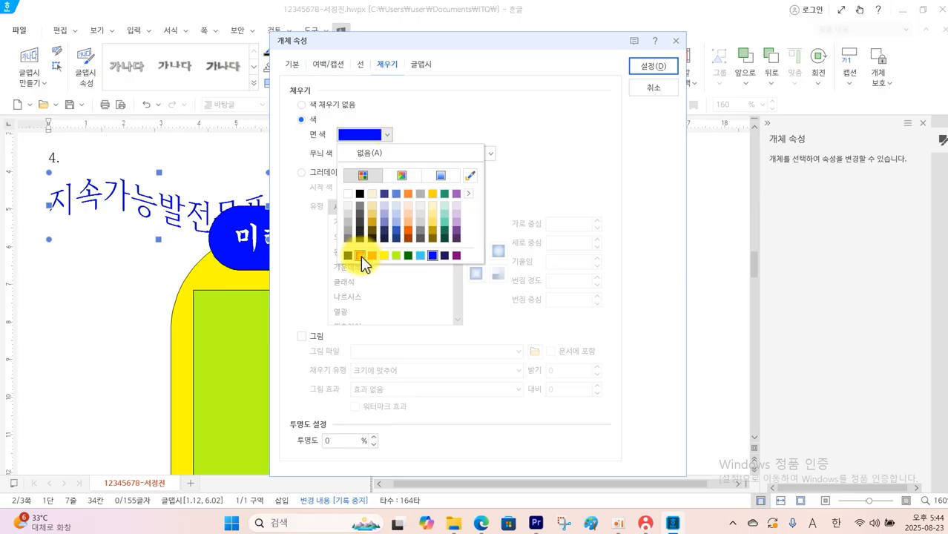
{"action": "left_click", "coordinate": [361, 255]}
{"action": "left_click", "coordinate": [420, 64]}
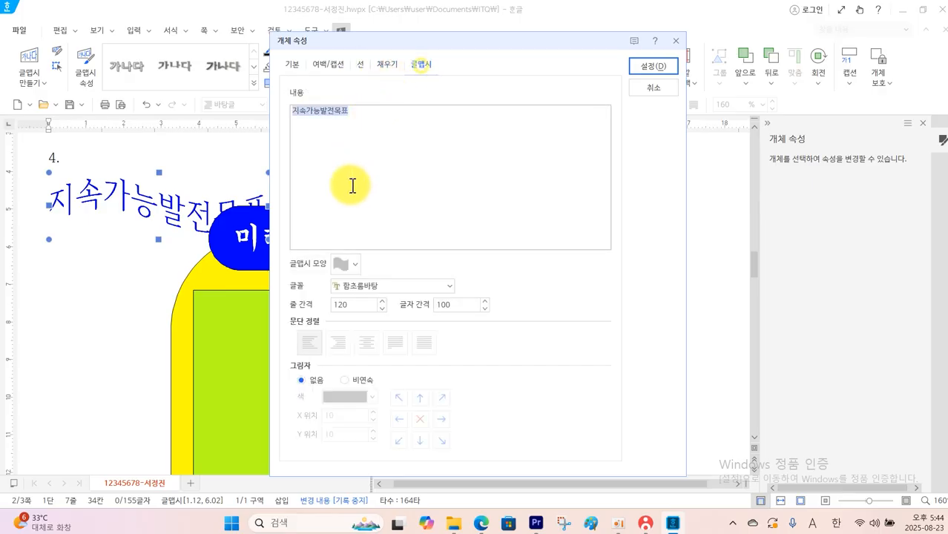
{"action": "left_click", "coordinate": [356, 264]}
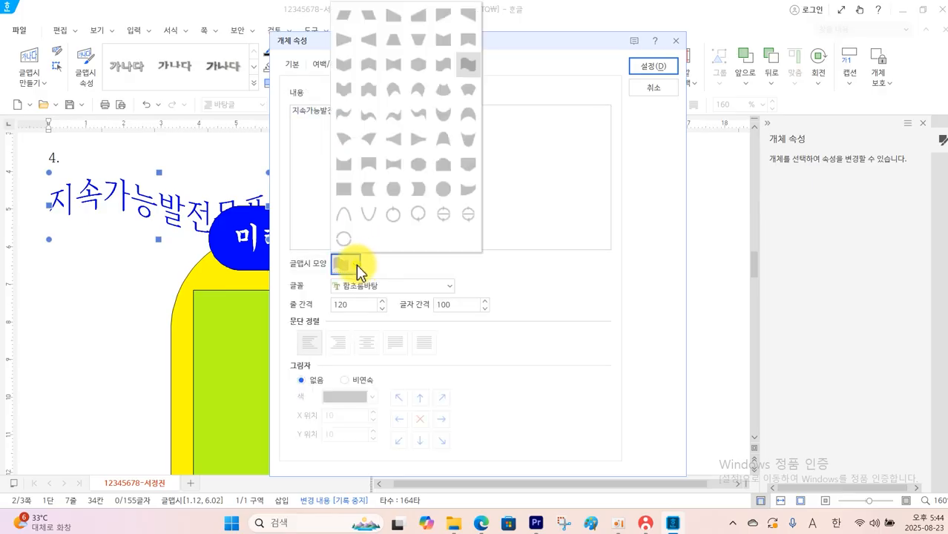
{"action": "left_click", "coordinate": [419, 67]}
Set the 글맵시 font to 굴림 and move the object onto the left half of the green rectangle
{"action": "left_click", "coordinate": [448, 286]}
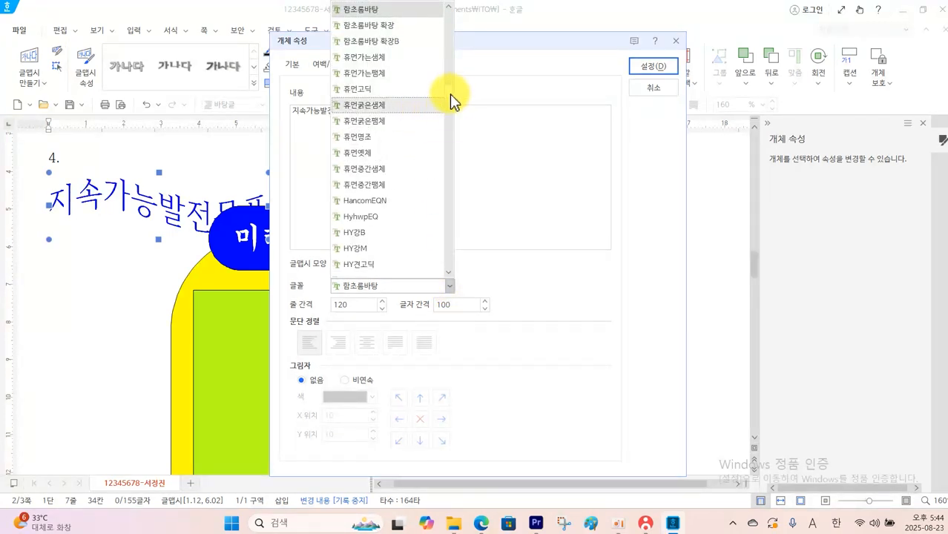
{"action": "left_click_drag", "start_coordinate": [449, 94], "coordinate": [469, 28]}
{"action": "left_click", "coordinate": [407, 27]}
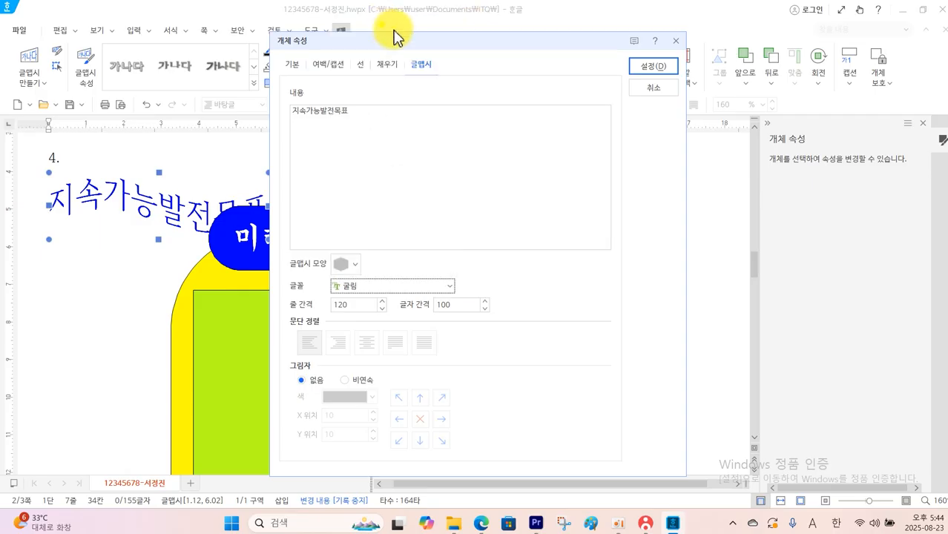
{"action": "left_click", "coordinate": [653, 66]}
{"action": "left_click_drag", "start_coordinate": [135, 233], "coordinate": [321, 380]}
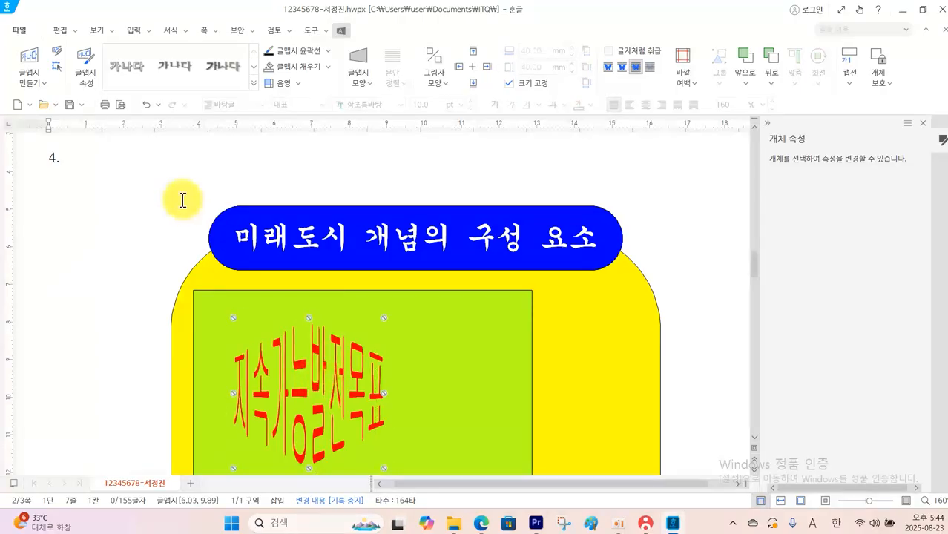
Check the picture specification in the question PDF and insert 로고2.jpg from the ITQ Picture folder below the number 4 in Hangul
{"action": "left_click", "coordinate": [482, 524]}
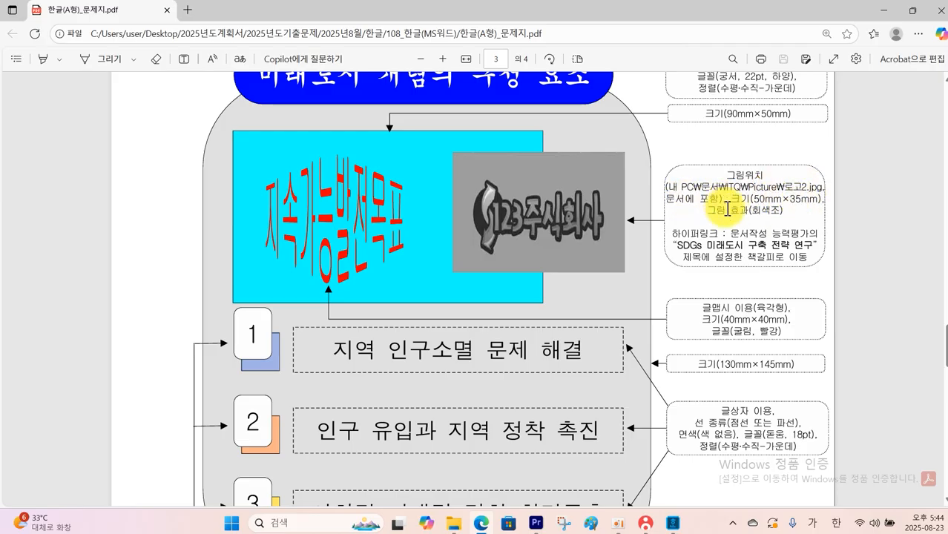
{"action": "left_click", "coordinate": [671, 523]}
{"action": "left_click", "coordinate": [89, 188]}
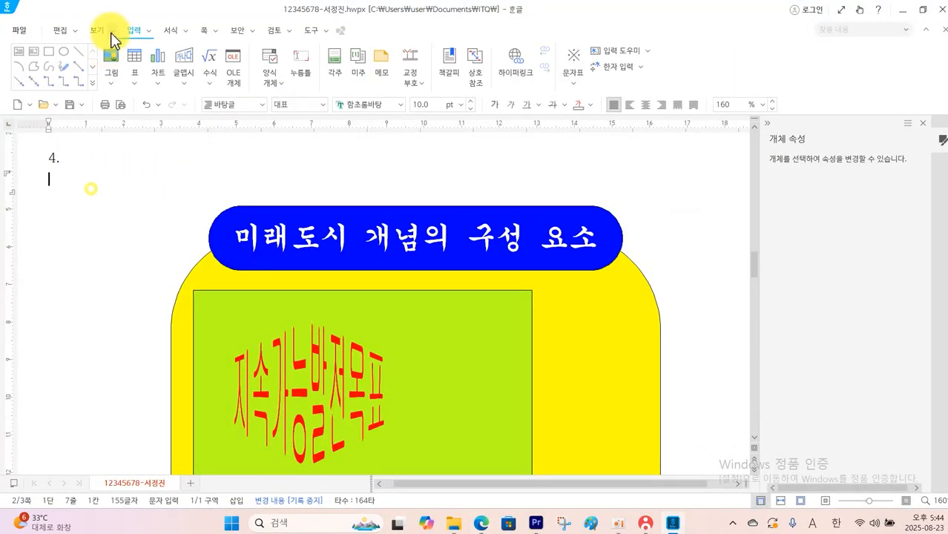
{"action": "left_click", "coordinate": [111, 58]}
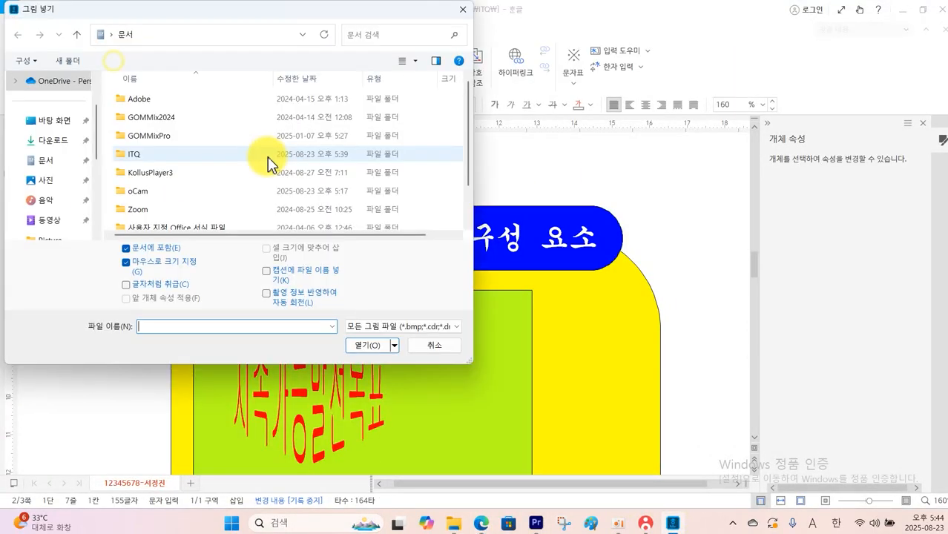
{"action": "double_click", "coordinate": [139, 154]}
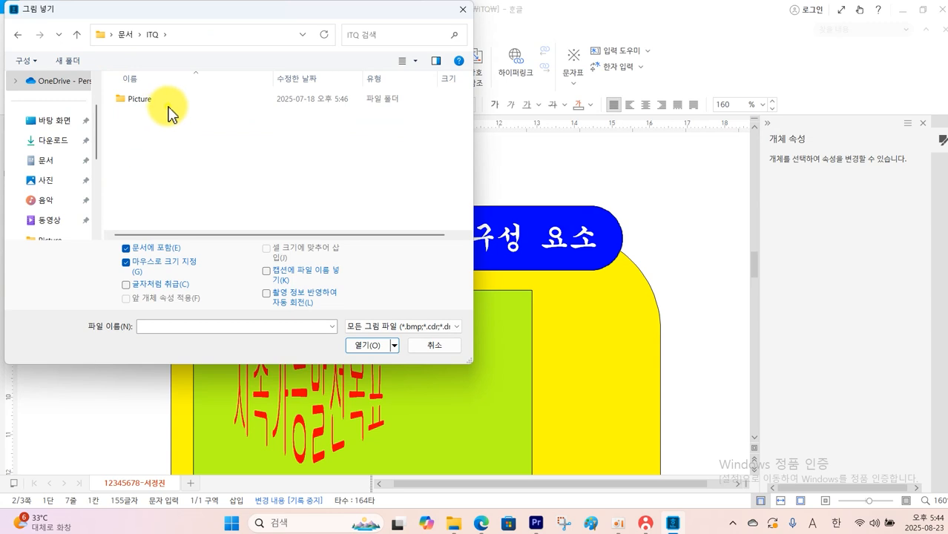
{"action": "double_click", "coordinate": [170, 111]}
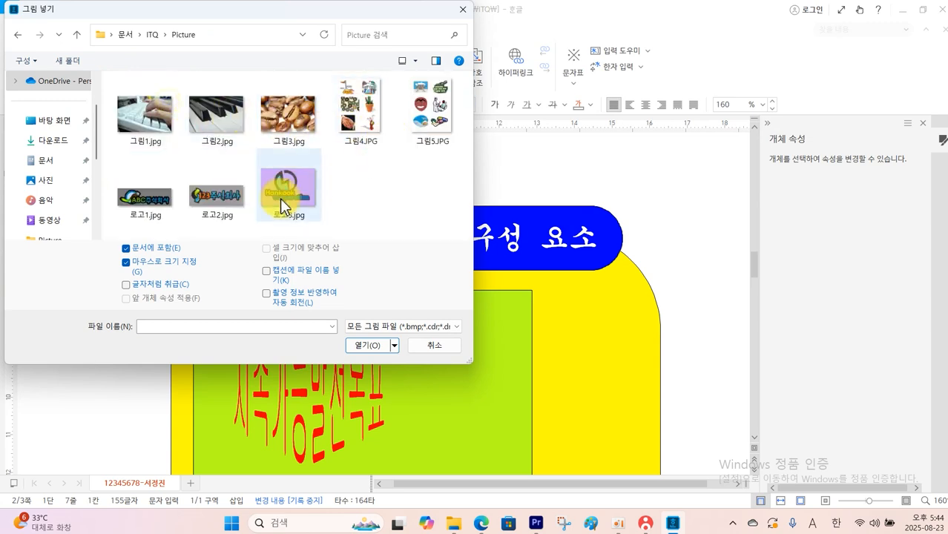
{"action": "left_click", "coordinate": [222, 200]}
{"action": "left_click", "coordinate": [357, 345]}
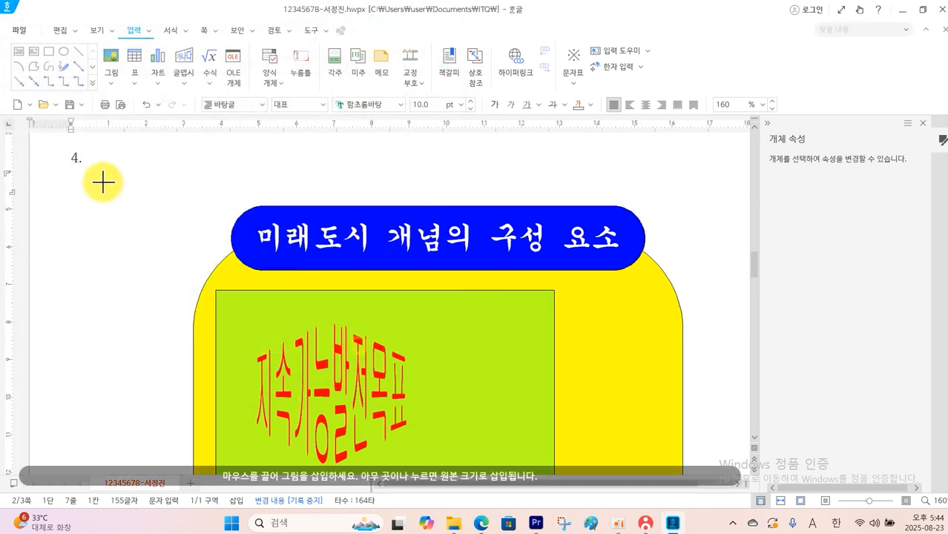
{"action": "mouse_move", "coordinate": [100, 173]}
{"action": "left_mouse_down"}
{"action": "mouse_move", "coordinate": [152, 205]}
{"action": "mouse_move", "coordinate": [217, 215]}
{"action": "left_mouse_up"}
Place the logo picture in front of the text, set its size to 50 × 35 mm and lock the size
{"action": "double_click", "coordinate": [162, 199]}
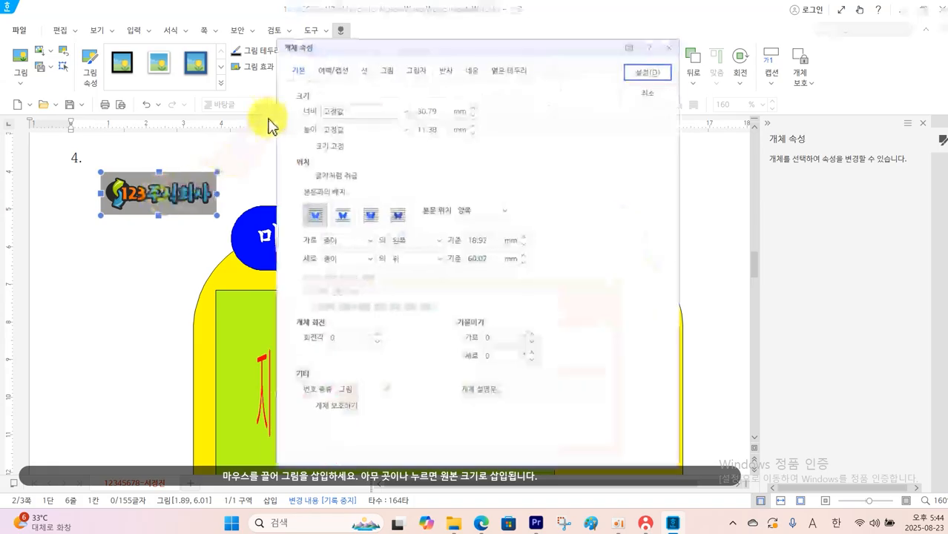
{"action": "left_click", "coordinate": [367, 214]}
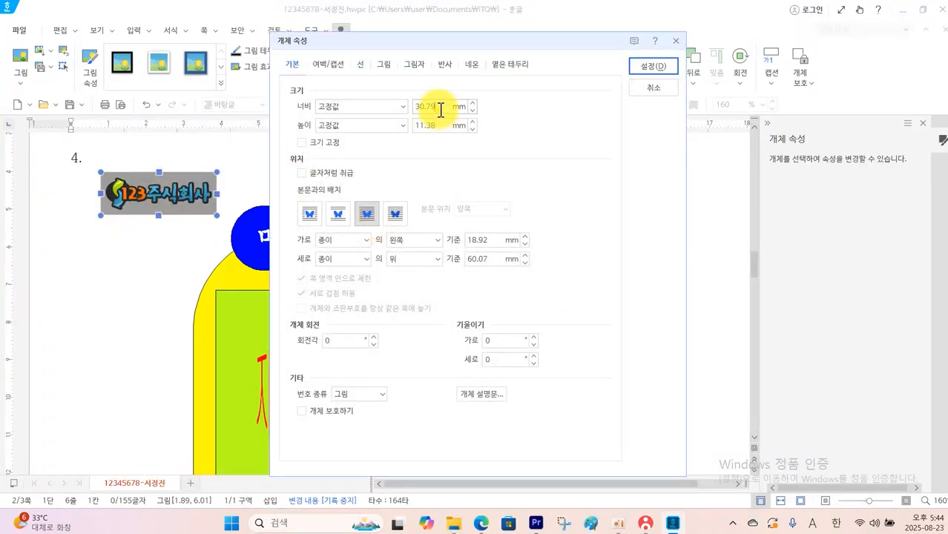
{"action": "left_click_drag", "start_coordinate": [440, 109], "coordinate": [313, 117]}
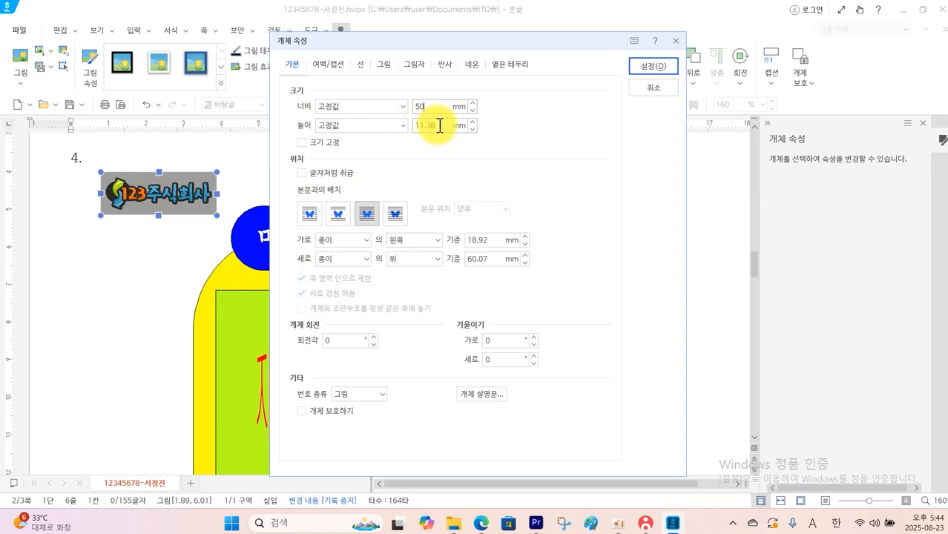
{"action": "left_click_drag", "start_coordinate": [437, 124], "coordinate": [345, 139]}
{"action": "left_click", "coordinate": [332, 142]}
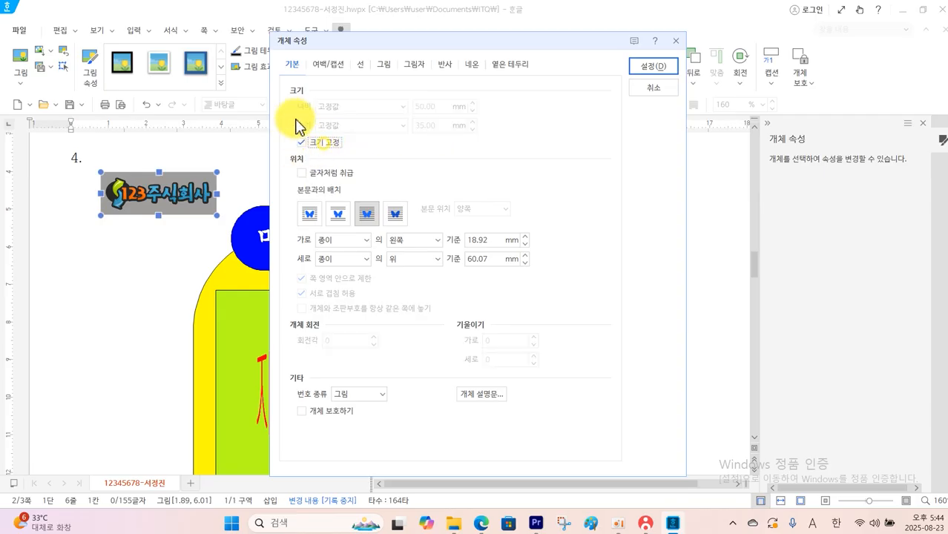
Apply the grayscale (회색조) effect to the logo picture and move it over the right edge of the green rectangle
{"action": "left_click", "coordinate": [384, 65]}
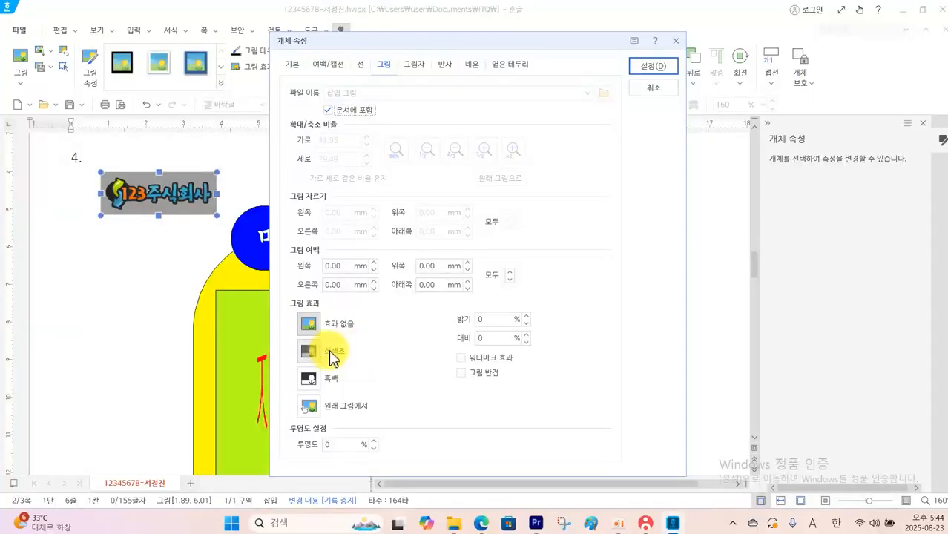
{"action": "left_click", "coordinate": [333, 359]}
{"action": "left_click", "coordinate": [651, 68]}
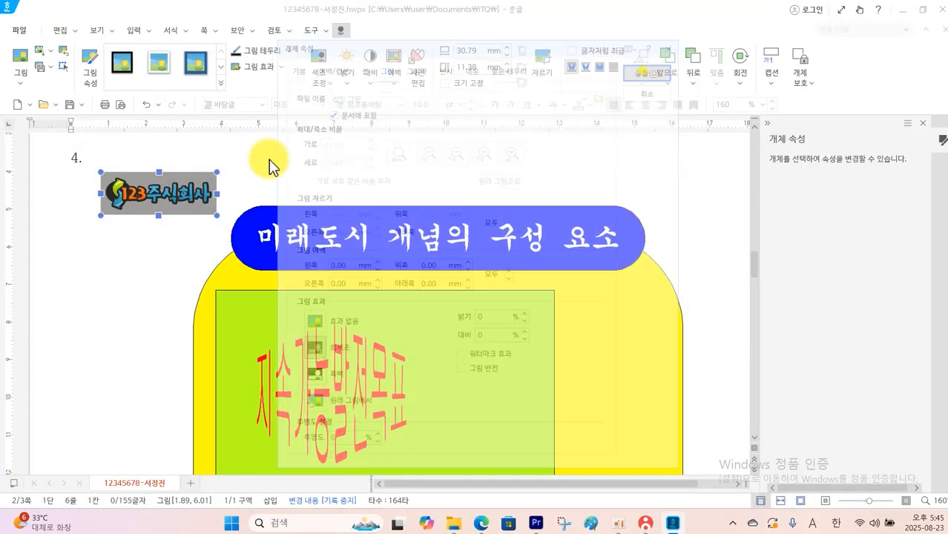
{"action": "left_click_drag", "start_coordinate": [158, 196], "coordinate": [528, 355]}
Check the text box specification in the question PDF and give the box beside number 1 no fill and a dashed outline in Hangul
{"action": "scroll", "coordinate": [560, 421], "scroll_direction": "down", "scroll_amount": 3}
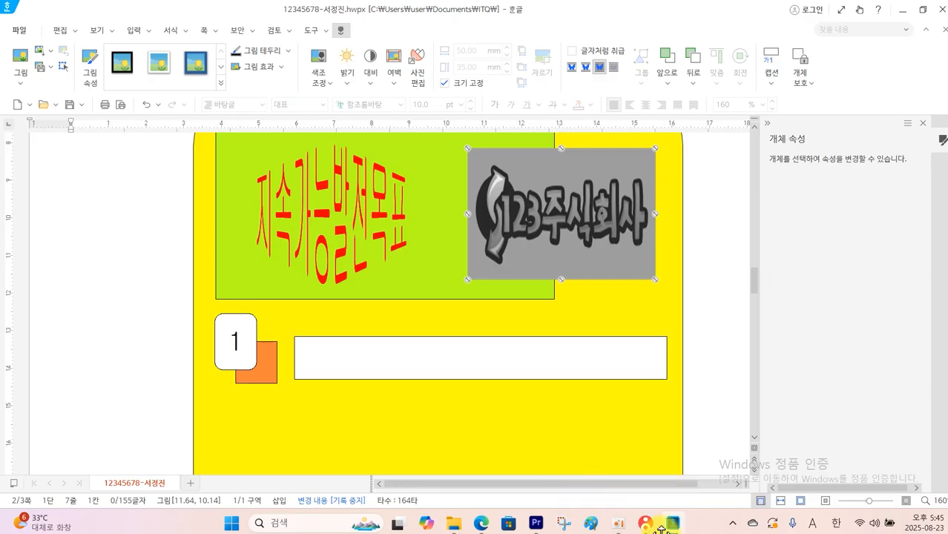
{"action": "left_click", "coordinate": [481, 524]}
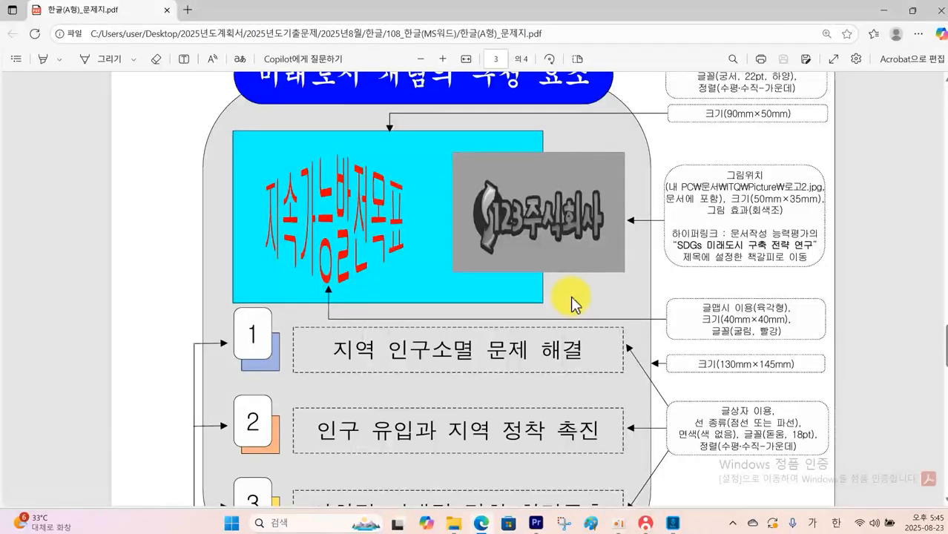
{"action": "scroll", "coordinate": [572, 303], "scroll_direction": "down", "scroll_amount": 3}
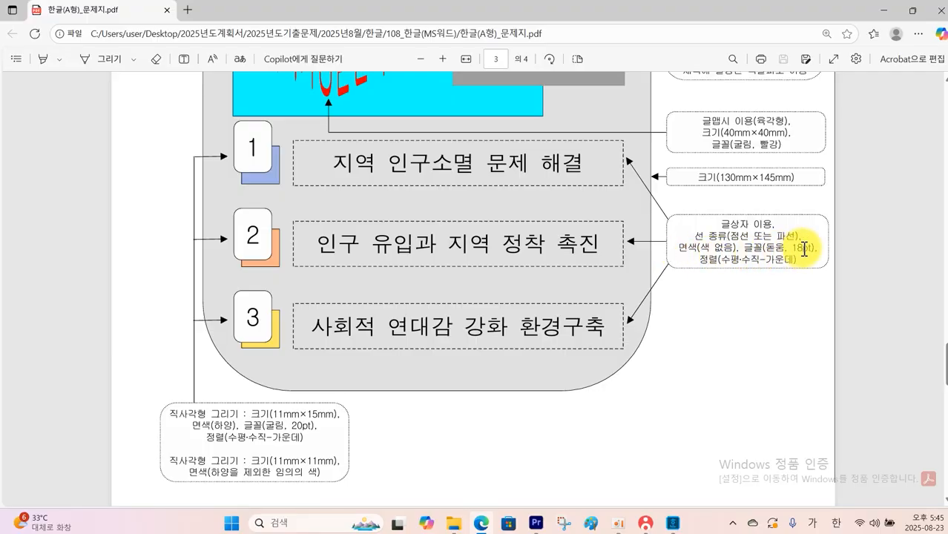
{"action": "left_click", "coordinate": [676, 525]}
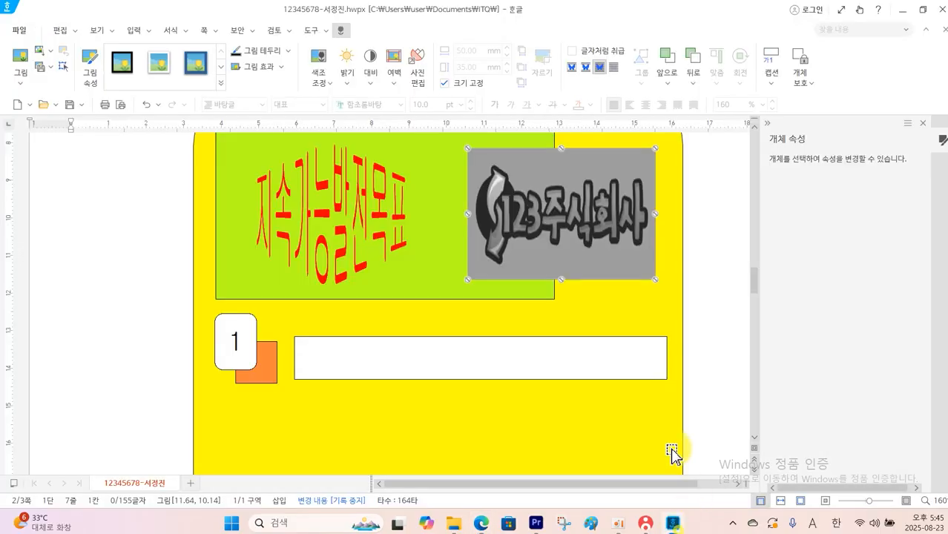
{"action": "left_click", "coordinate": [420, 344]}
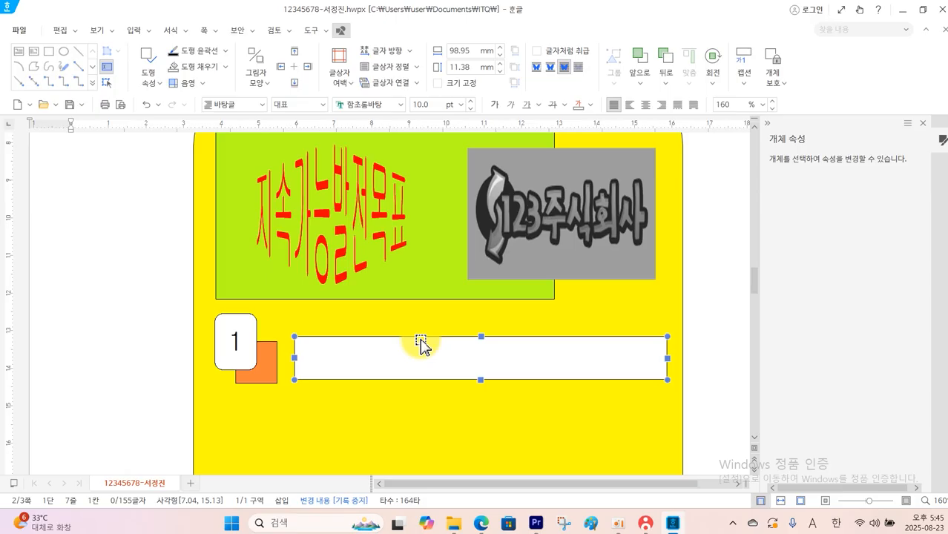
{"action": "double_click", "coordinate": [421, 344]}
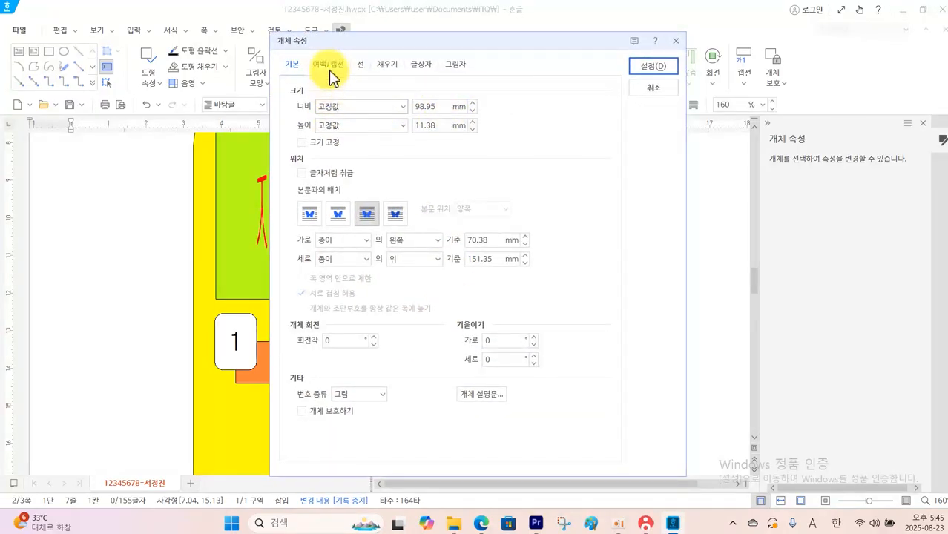
{"action": "left_click", "coordinate": [376, 66]}
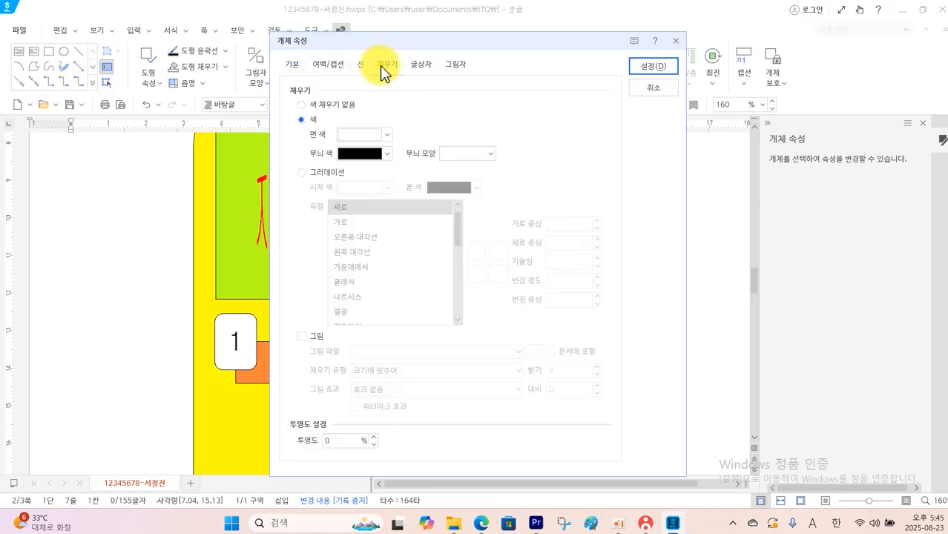
{"action": "left_click", "coordinate": [349, 105]}
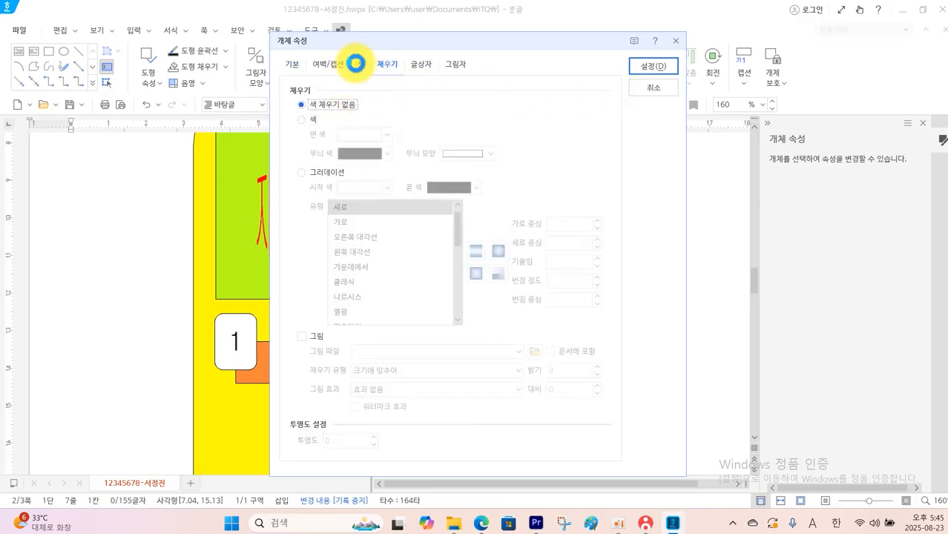
{"action": "left_click", "coordinate": [360, 65]}
{"action": "left_click", "coordinate": [464, 108]}
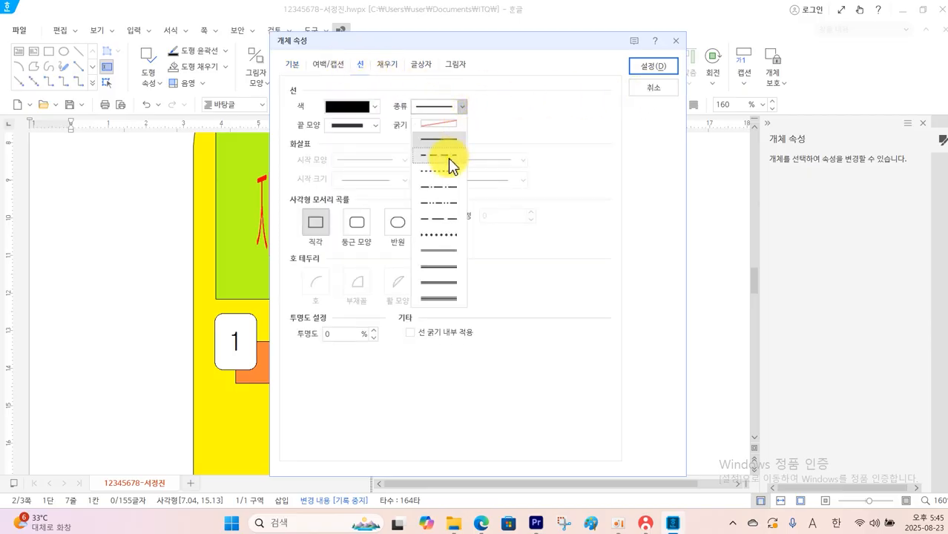
{"action": "left_click", "coordinate": [448, 157]}
{"action": "left_click", "coordinate": [647, 69]}
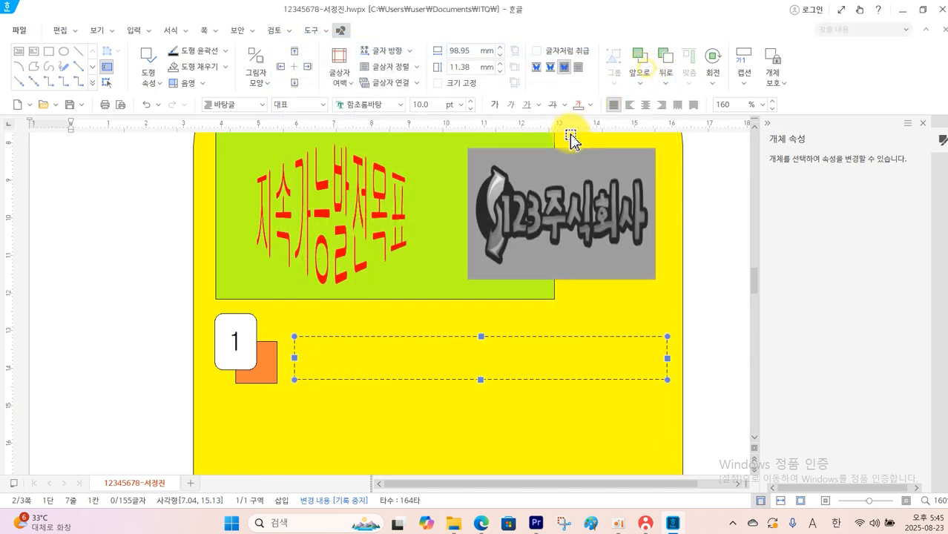
Set the text inside the dashed box to 돋움, 18 pt, with centre alignment
{"action": "left_click", "coordinate": [466, 346]}
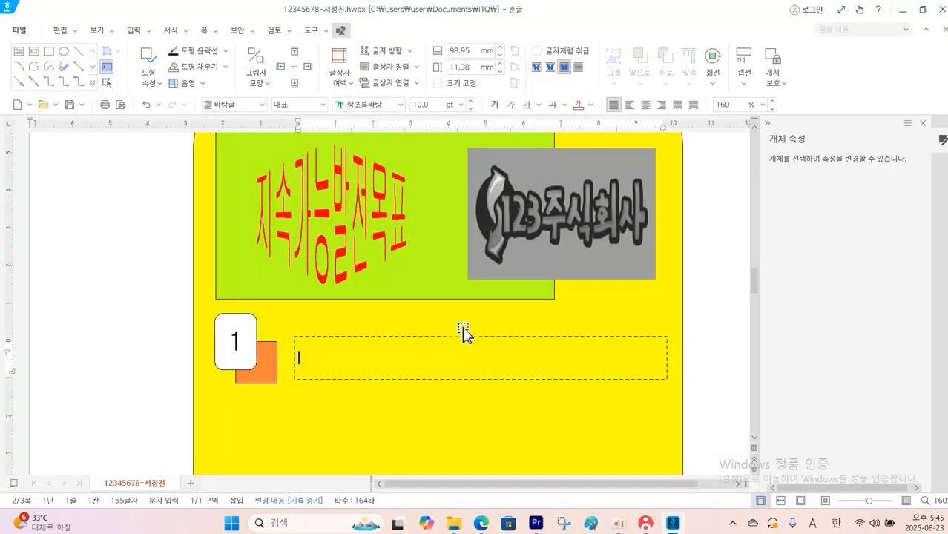
{"action": "left_click", "coordinate": [401, 104]}
{"action": "left_click", "coordinate": [423, 153]}
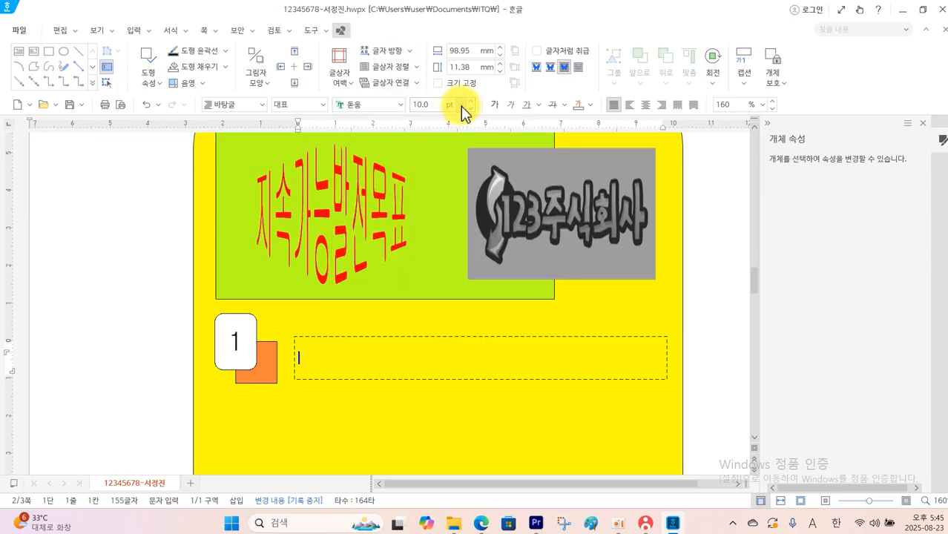
{"action": "left_click", "coordinate": [466, 110]}
{"action": "left_click", "coordinate": [426, 297]}
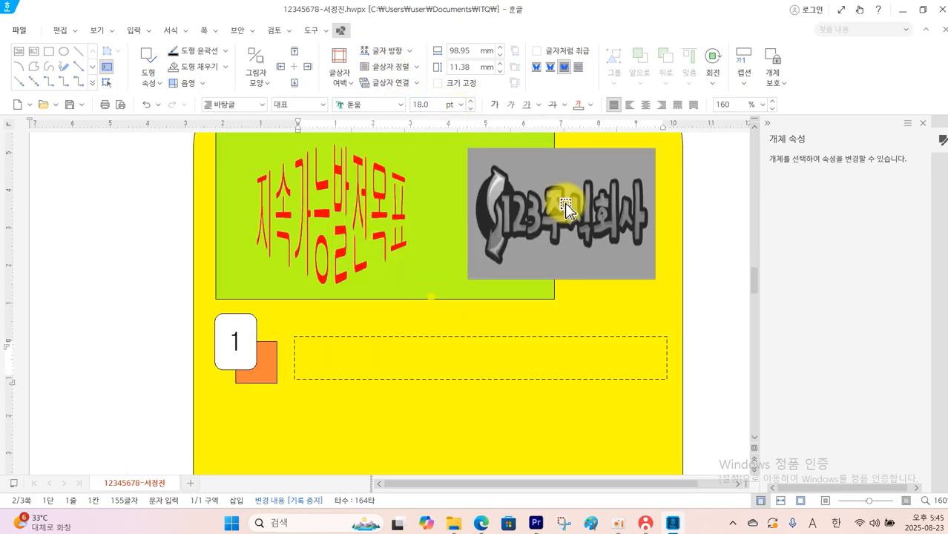
{"action": "left_click", "coordinate": [650, 108]}
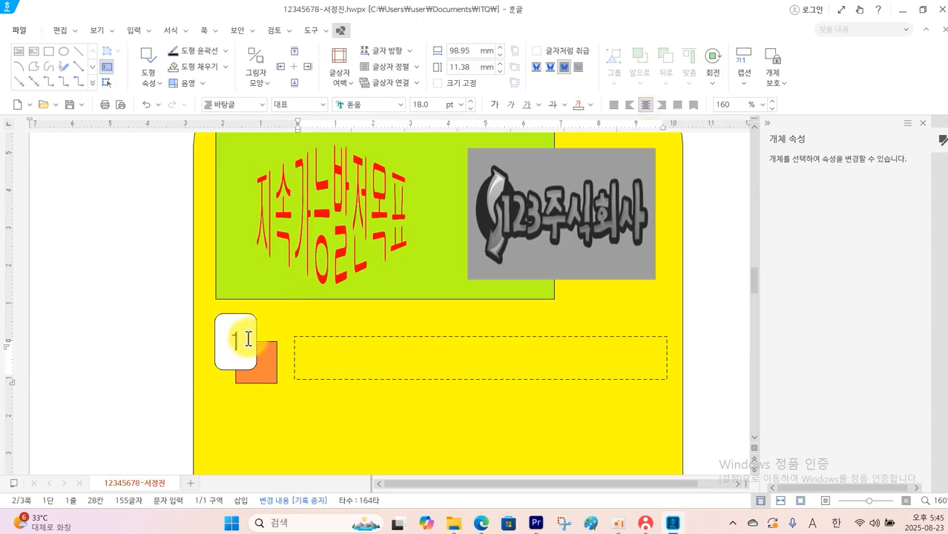
Copy the number 1 shape, its orange square and the dashed box together to make two more rows below
{"action": "scroll", "coordinate": [325, 368], "scroll_direction": "down", "scroll_amount": 3}
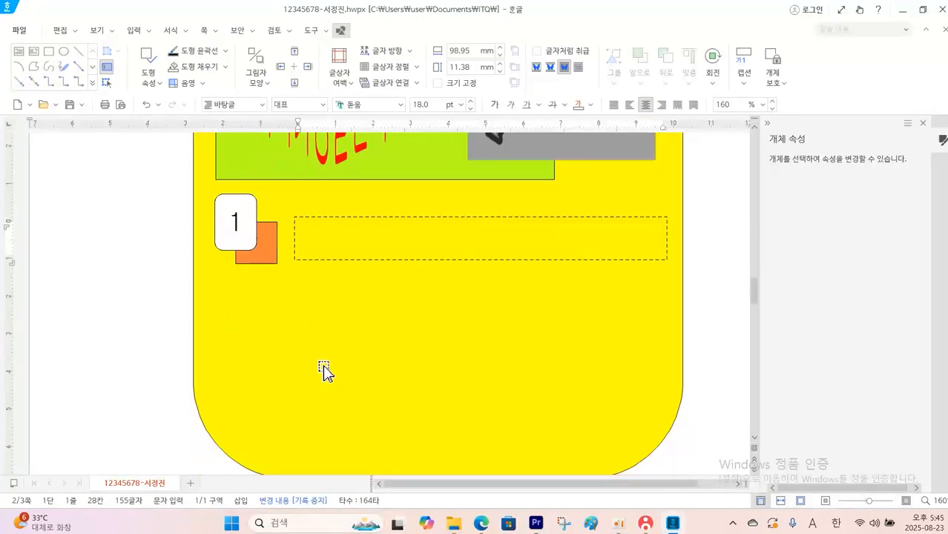
{"action": "left_click", "coordinate": [249, 241]}
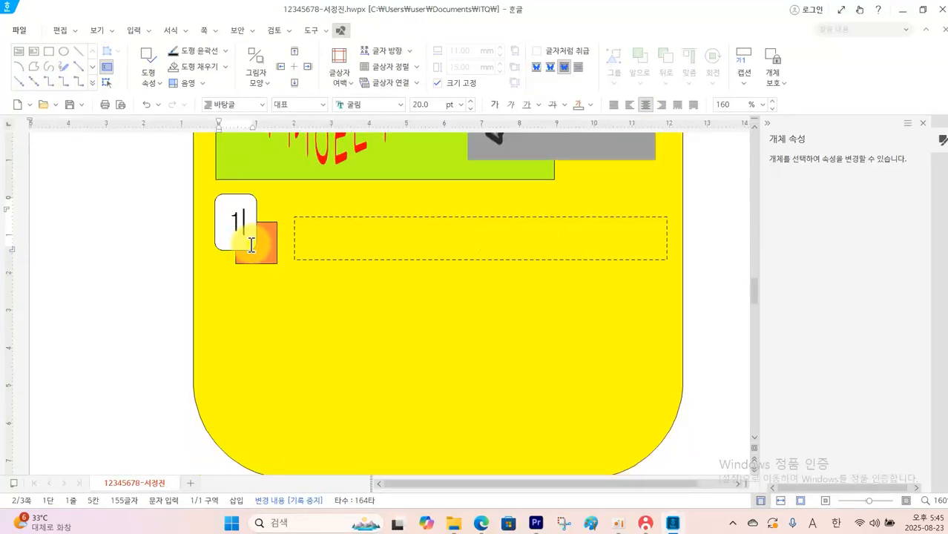
{"action": "left_click", "coordinate": [254, 250]}
{"action": "left_click", "coordinate": [263, 258], "text": "shift"}
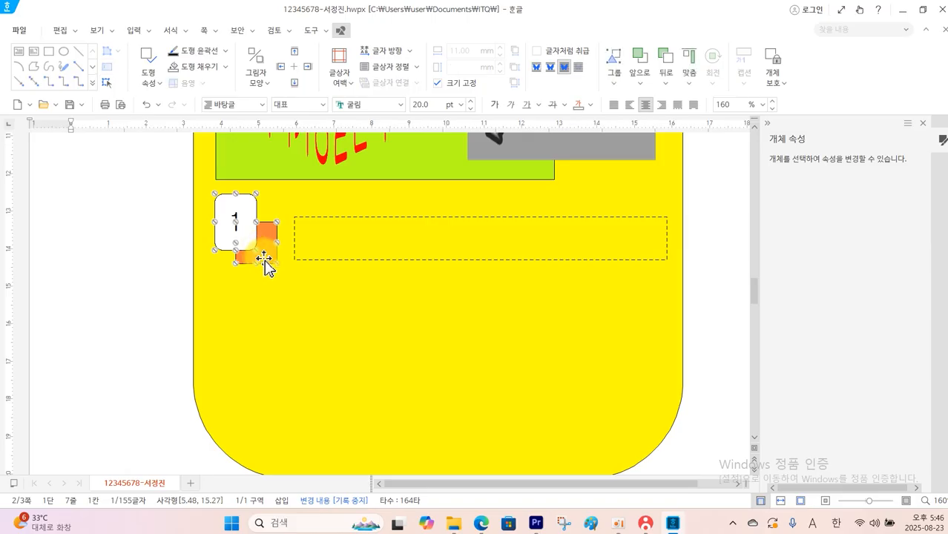
{"action": "left_click", "coordinate": [294, 247], "text": "shift"}
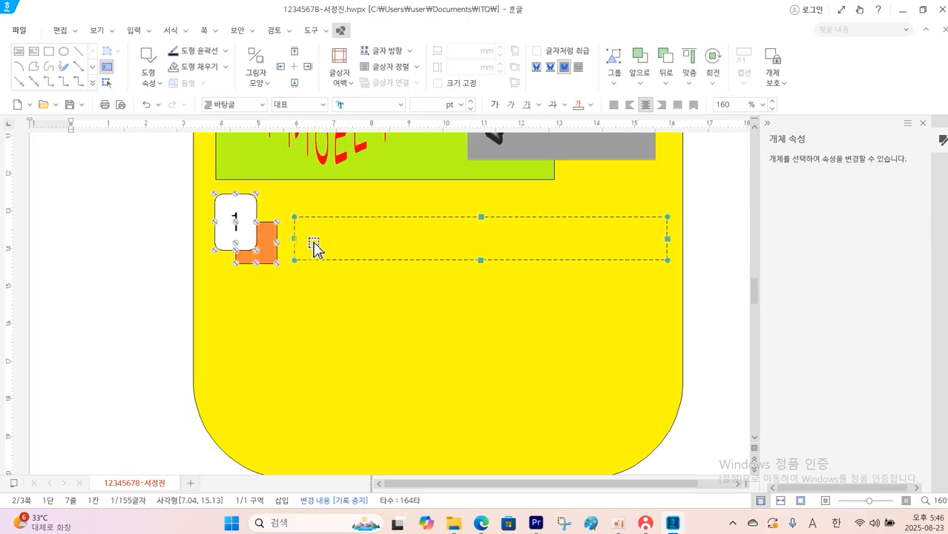
{"action": "left_click_drag", "start_coordinate": [323, 243], "coordinate": [320, 422]}
{"action": "left_click_drag", "start_coordinate": [331, 415], "coordinate": [349, 334]}
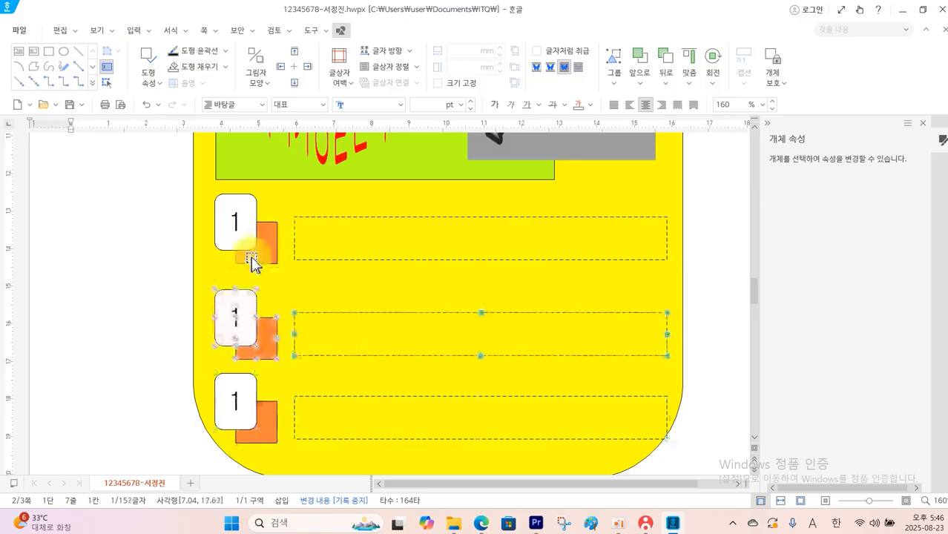
Change the numbers in the two copied rows to 2 and 3
{"action": "left_click", "coordinate": [246, 313]}
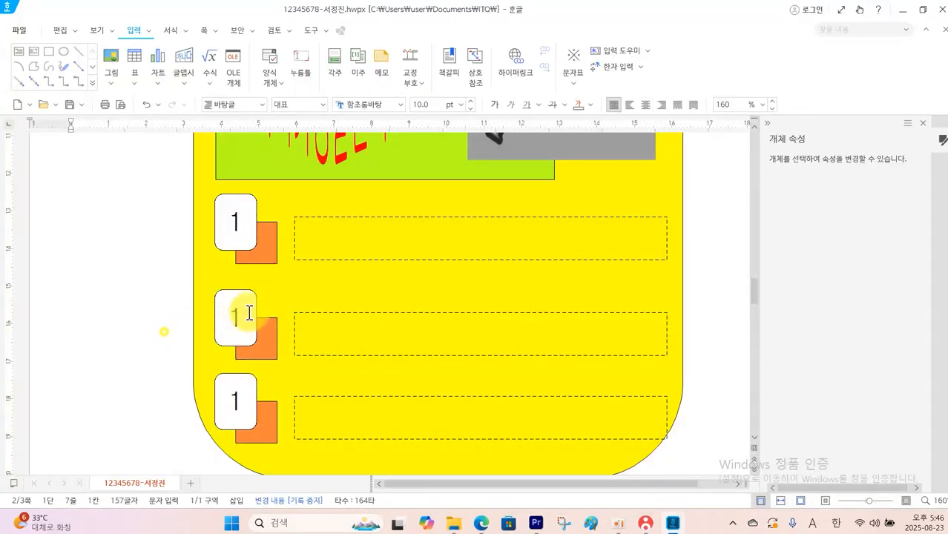
{"action": "left_click_drag", "start_coordinate": [245, 317], "coordinate": [231, 320]}
{"action": "type", "text": "2"}
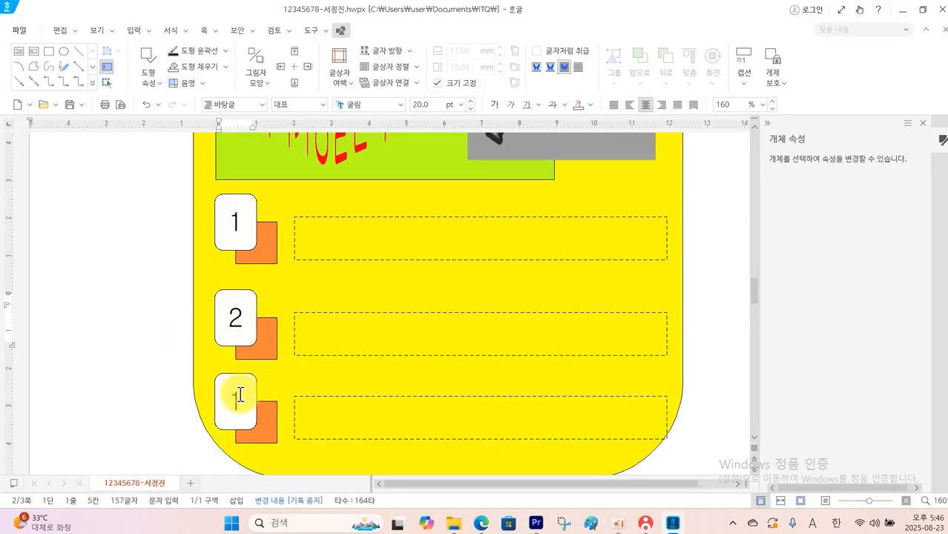
{"action": "left_click_drag", "start_coordinate": [239, 389], "coordinate": [219, 400]}
{"action": "type", "text": "3"}
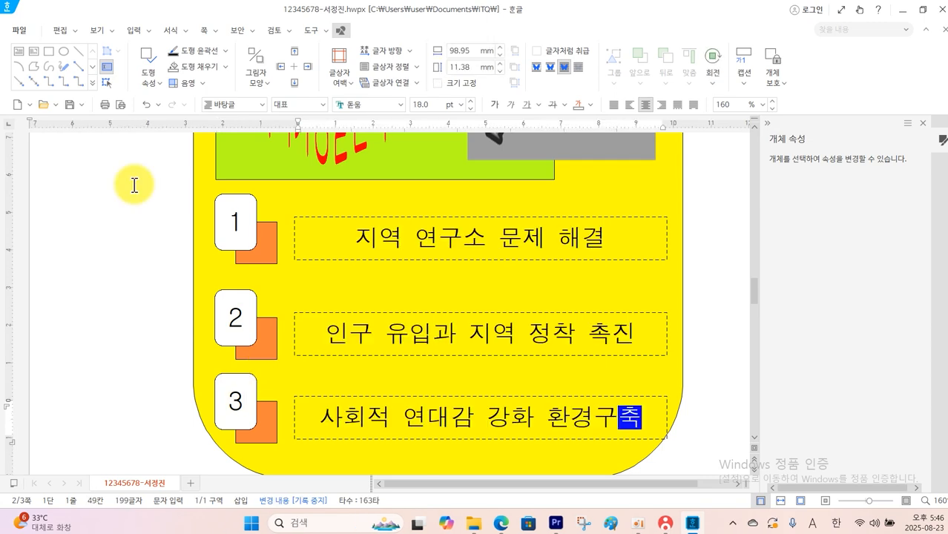
{"action": "scroll", "coordinate": [134, 183], "scroll_direction": "up", "scroll_amount": 3}
{"action": "scroll", "coordinate": [134, 183], "scroll_direction": "down", "scroll_amount": 3}
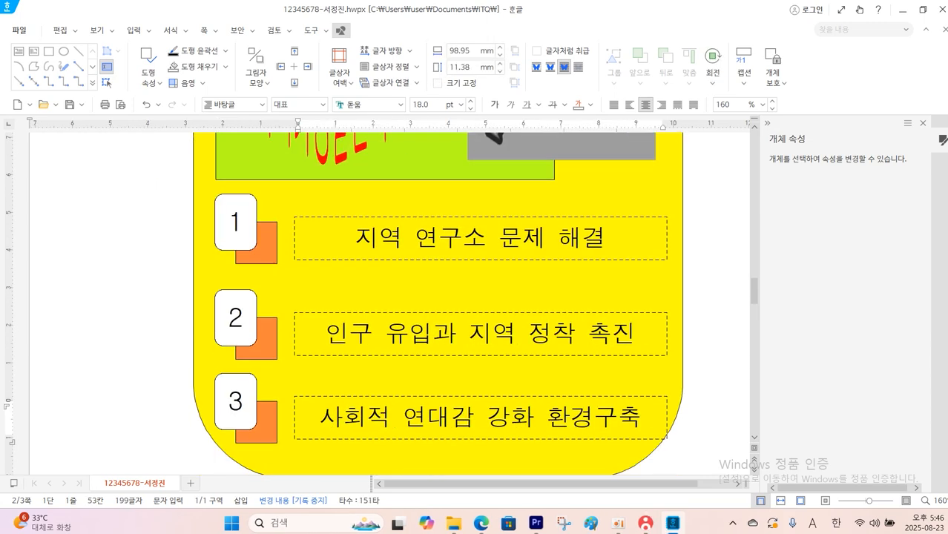
Change the fill colour of the square behind number 2 to green
{"action": "double_click", "coordinate": [267, 356]}
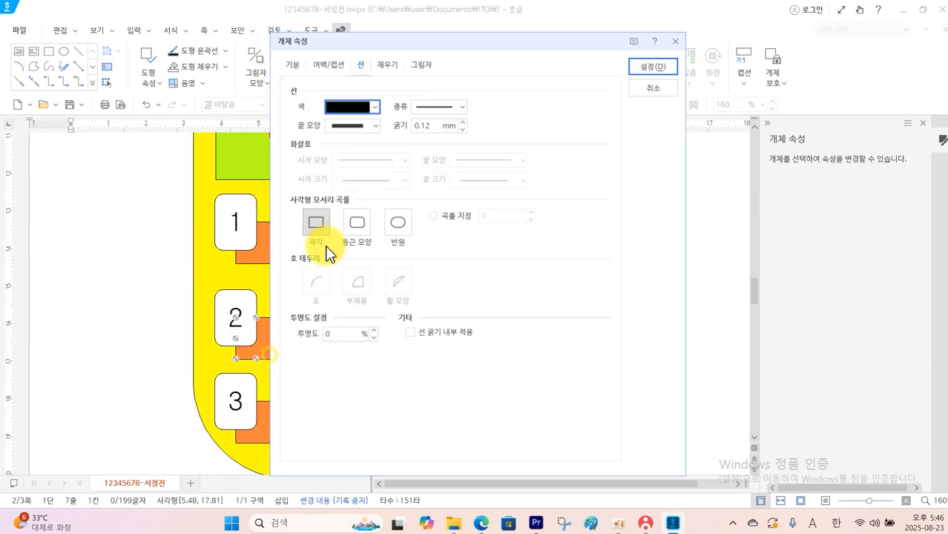
{"action": "left_click", "coordinate": [391, 65]}
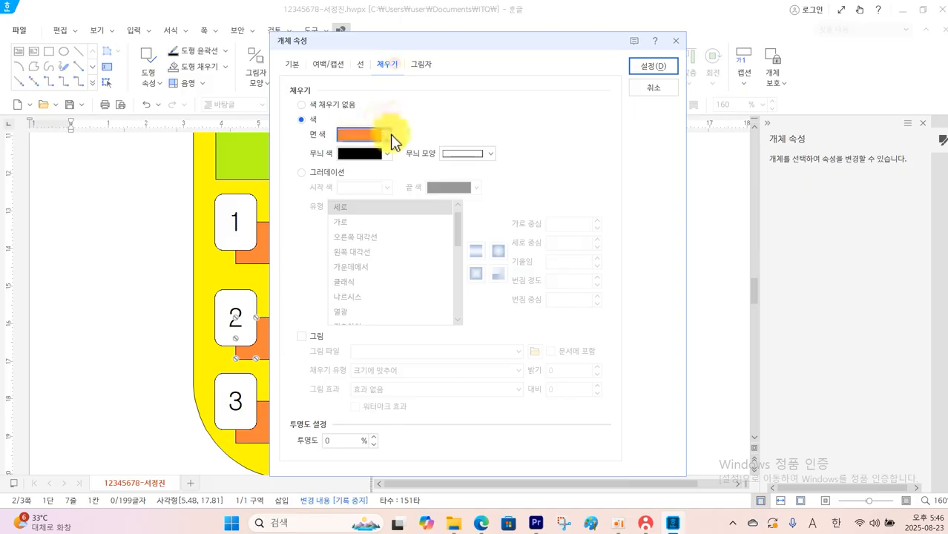
{"action": "left_click", "coordinate": [387, 135]}
{"action": "left_click", "coordinate": [444, 199]}
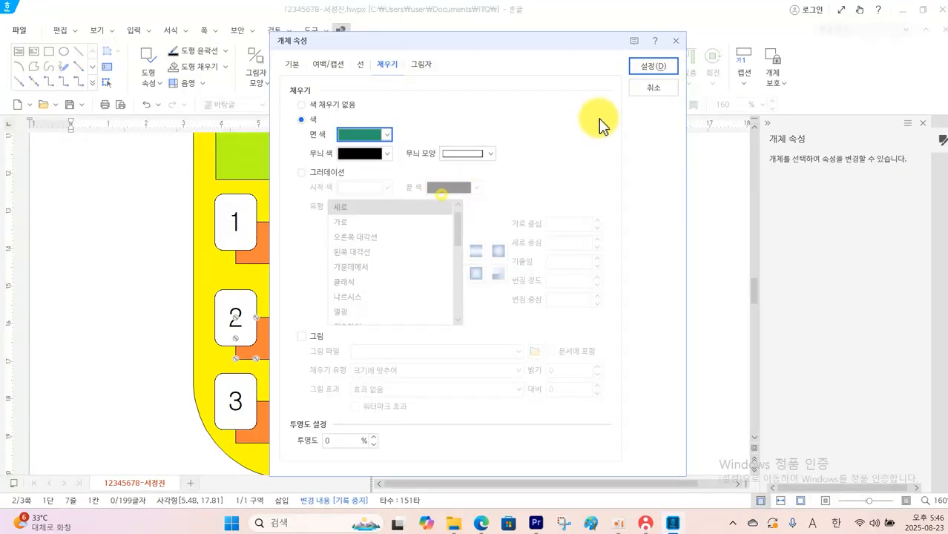
{"action": "left_click", "coordinate": [653, 67]}
Change the fill colour of the square behind number 3 to sky blue
{"action": "left_click", "coordinate": [275, 423]}
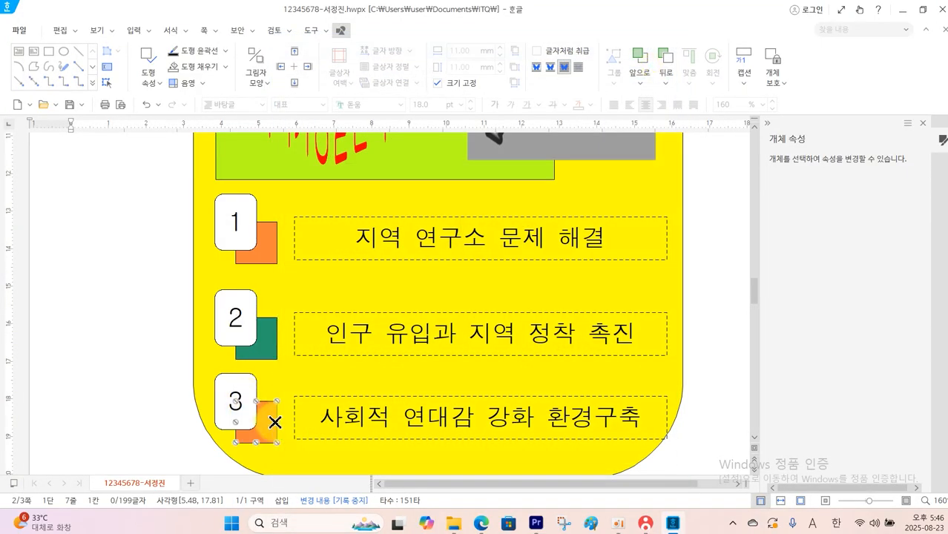
{"action": "double_click", "coordinate": [275, 424]}
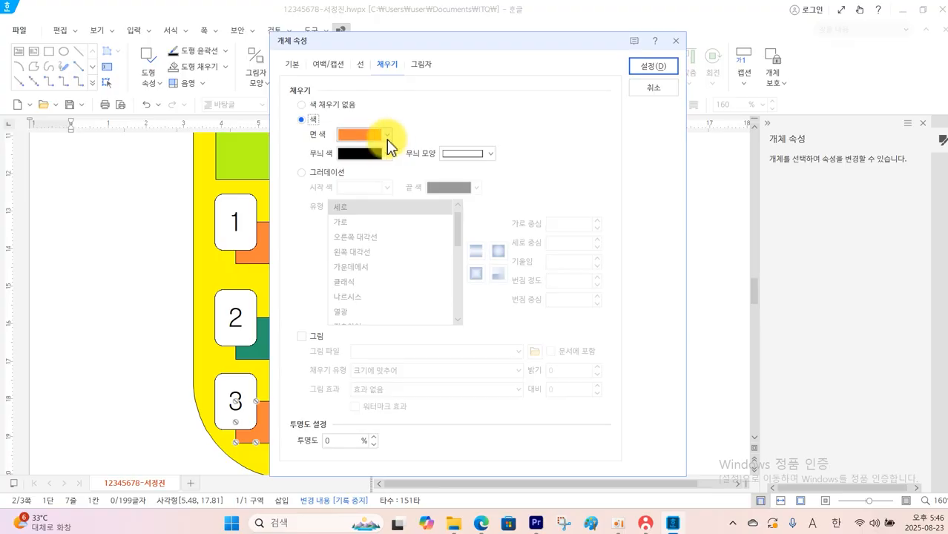
{"action": "left_click", "coordinate": [386, 135]}
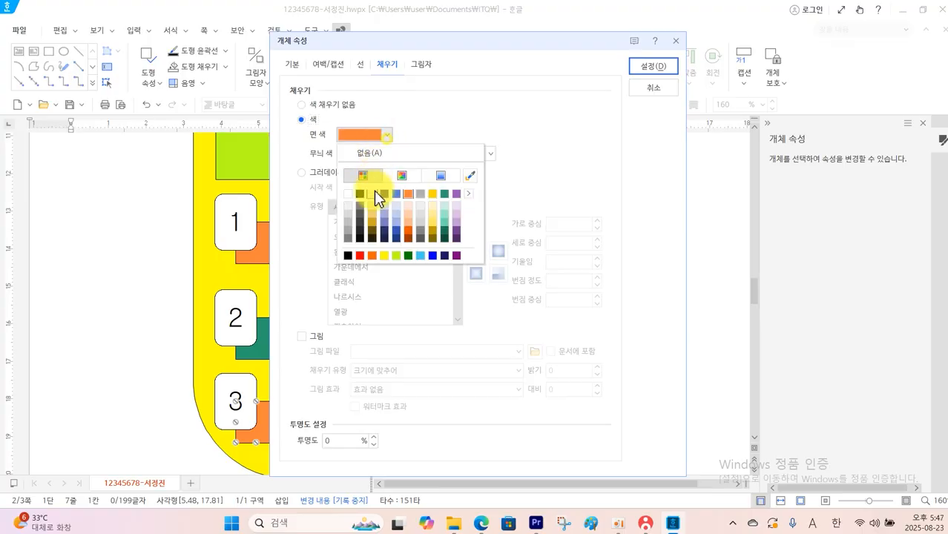
{"action": "left_click", "coordinate": [416, 256]}
{"action": "left_click", "coordinate": [654, 66]}
Save the document and send the answer file through the KOAS exam program, closing its send window when finished
{"action": "scroll", "coordinate": [302, 356], "scroll_direction": "down", "scroll_amount": 3}
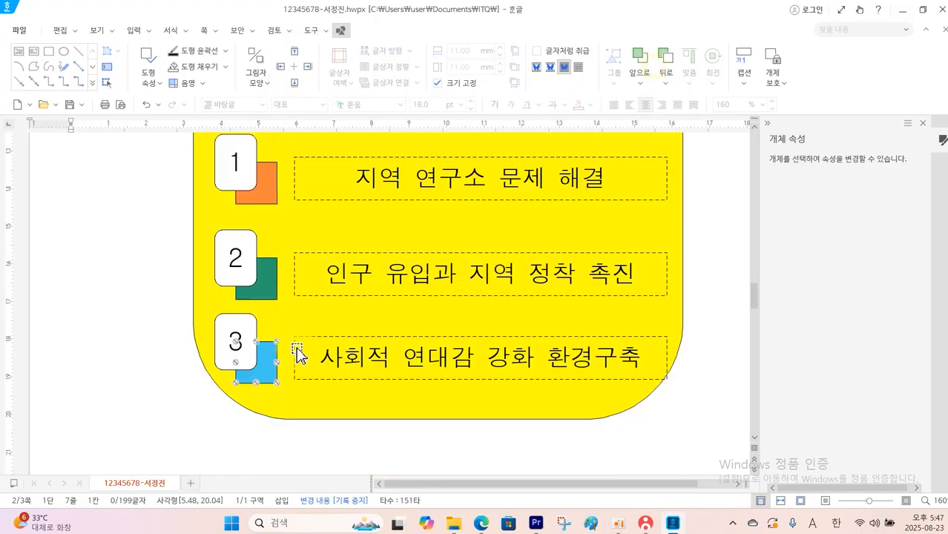
{"action": "left_click", "coordinate": [75, 111]}
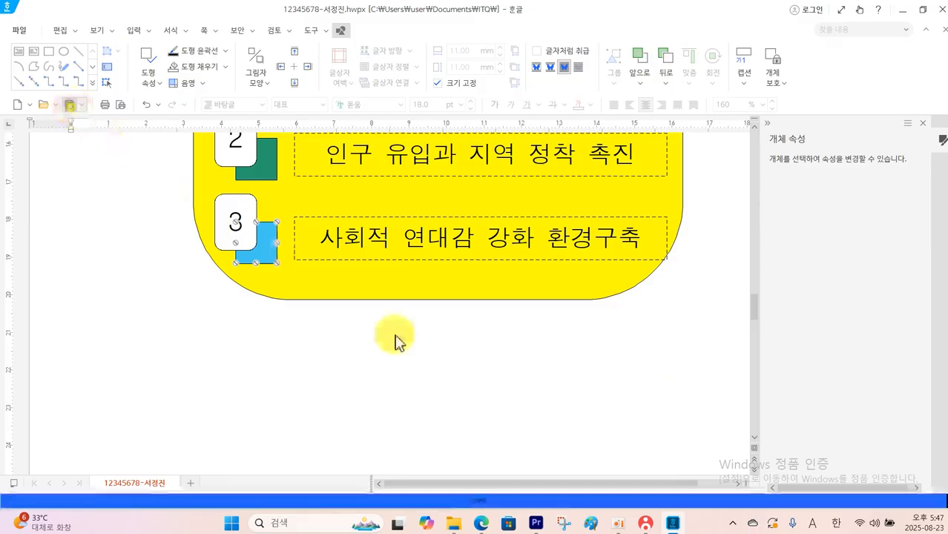
{"action": "left_click", "coordinate": [647, 523]}
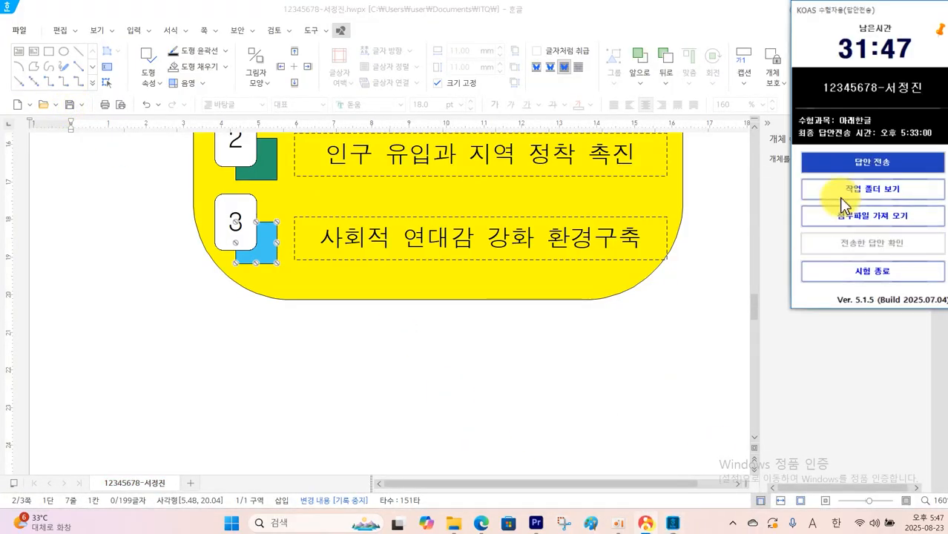
{"action": "left_click", "coordinate": [853, 162]}
{"action": "left_click", "coordinate": [375, 374]}
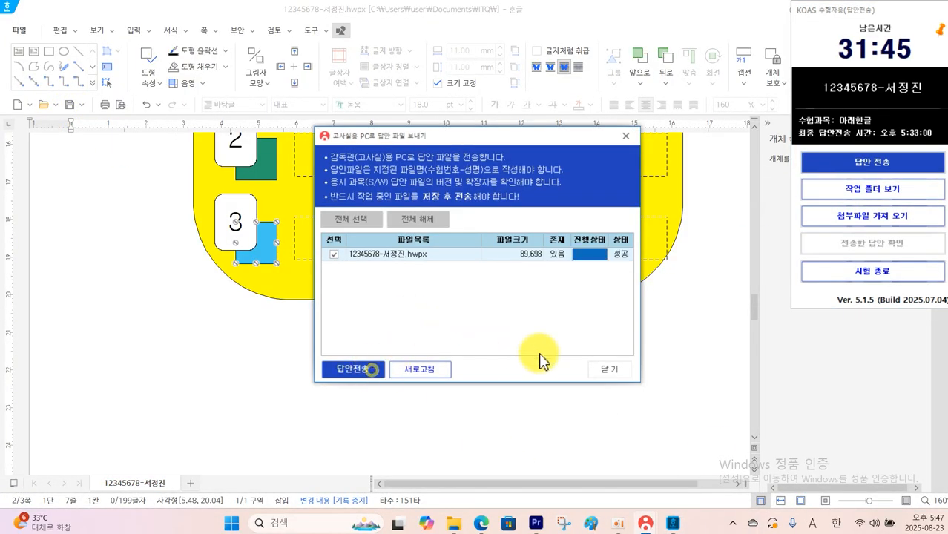
{"action": "left_click", "coordinate": [603, 369]}
Place the cursor at the start of page 3 and examine the header, title and first paragraph on page 4 of the question PDF
{"action": "scroll", "coordinate": [166, 364], "scroll_direction": "down", "scroll_amount": 5}
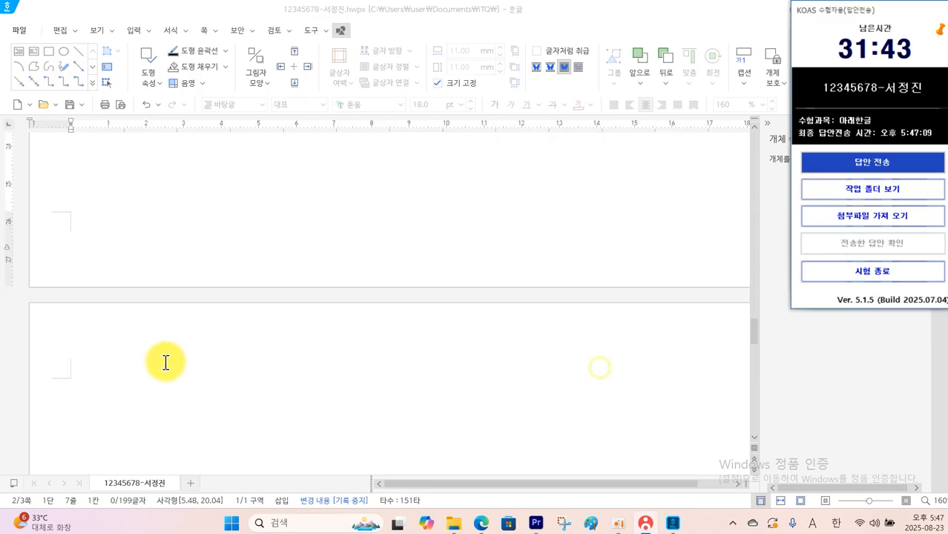
{"action": "left_click", "coordinate": [129, 333]}
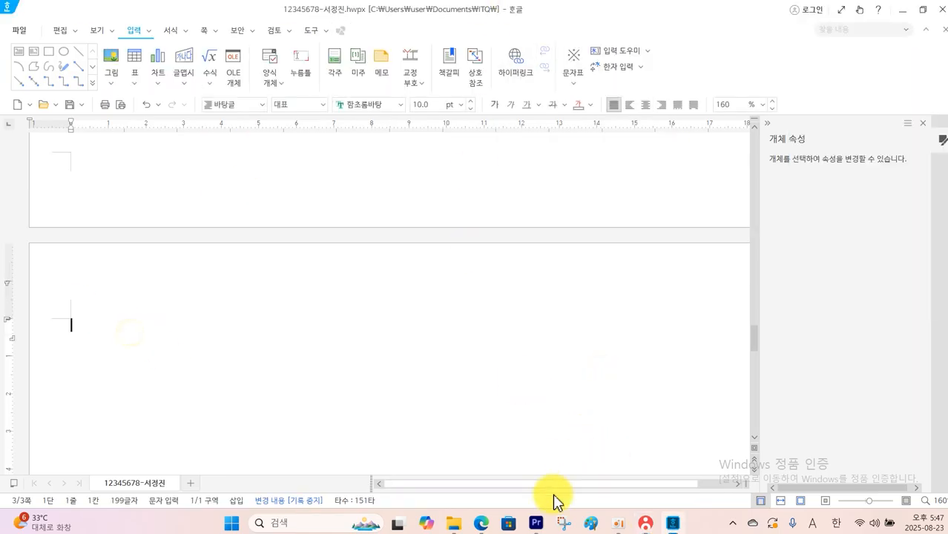
{"action": "left_click", "coordinate": [482, 523]}
{"action": "scroll", "coordinate": [486, 406], "scroll_direction": "down", "scroll_amount": 3}
{"action": "scroll", "coordinate": [481, 404], "scroll_direction": "down", "scroll_amount": 4}
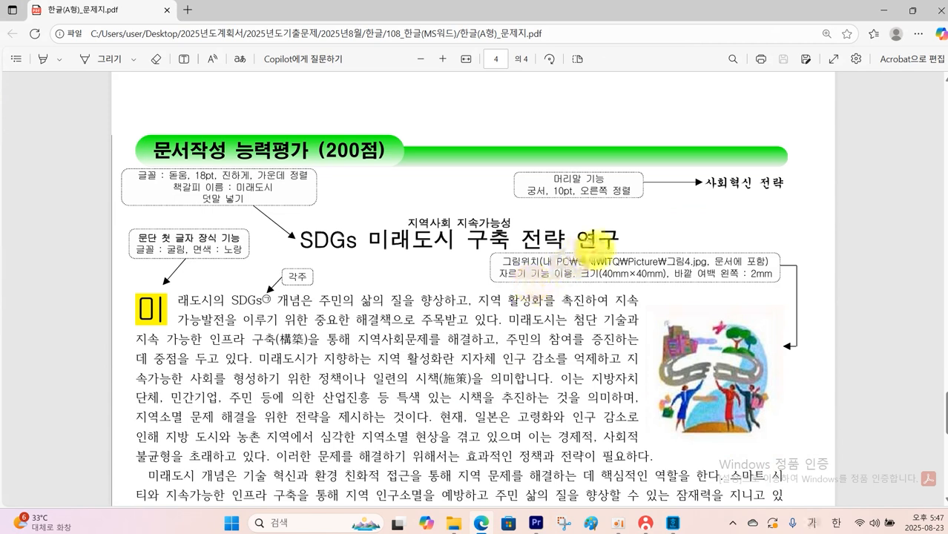
{"action": "mouse_move", "coordinate": [659, 170]}
{"action": "left_mouse_down"}
{"action": "mouse_move", "coordinate": [679, 194]}
{"action": "mouse_move", "coordinate": [821, 210]}
{"action": "left_mouse_up"}
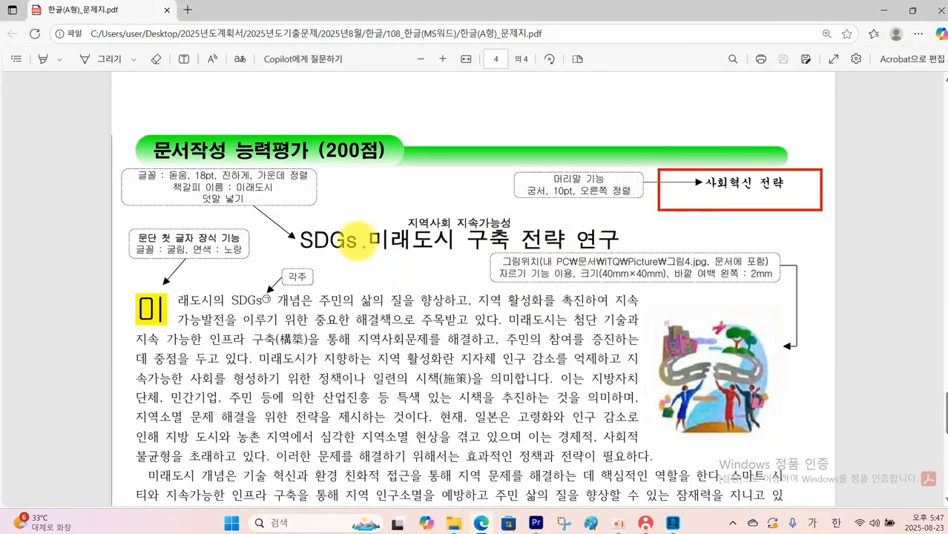
{"action": "mouse_move", "coordinate": [290, 210]}
{"action": "left_mouse_down"}
{"action": "mouse_move", "coordinate": [561, 270]}
{"action": "mouse_move", "coordinate": [627, 271]}
{"action": "left_mouse_up"}
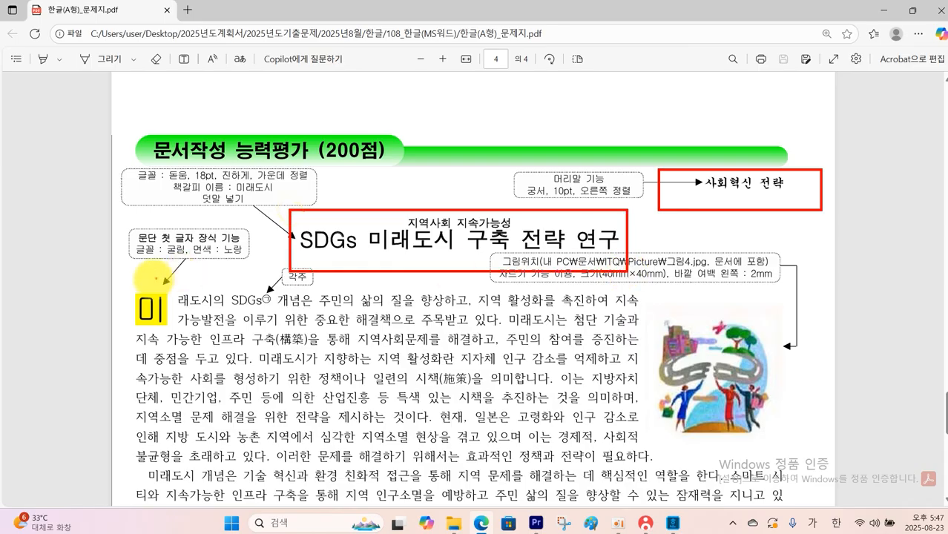
{"action": "mouse_move", "coordinate": [138, 285]}
{"action": "left_mouse_down"}
{"action": "mouse_move", "coordinate": [237, 338]}
{"action": "mouse_move", "coordinate": [659, 361]}
{"action": "left_mouse_up"}
{"action": "key", "text": "Escape"}
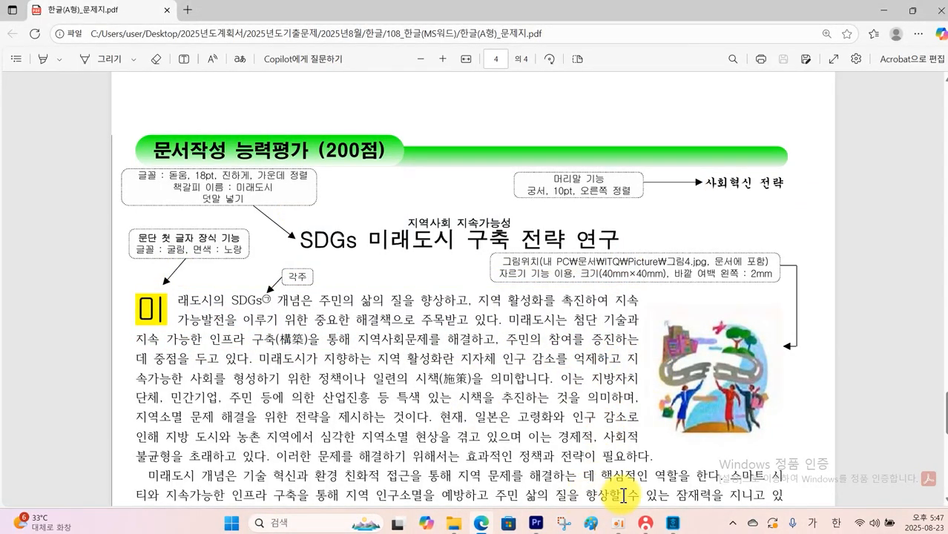
Return to Hangul and create a header for both odd and even pages (양쪽) without a preset layout
{"action": "left_click", "coordinate": [671, 527]}
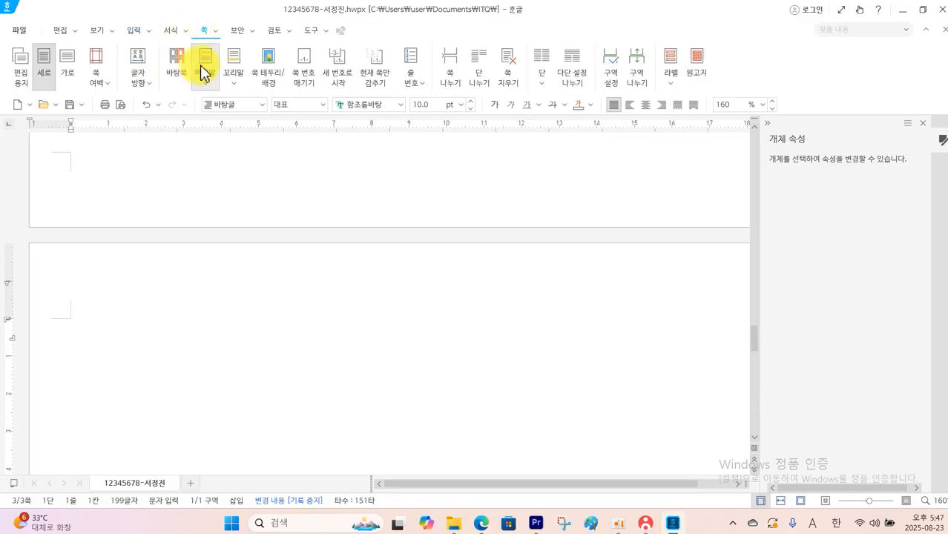
{"action": "left_click", "coordinate": [204, 75]}
{"action": "left_click", "coordinate": [242, 139]}
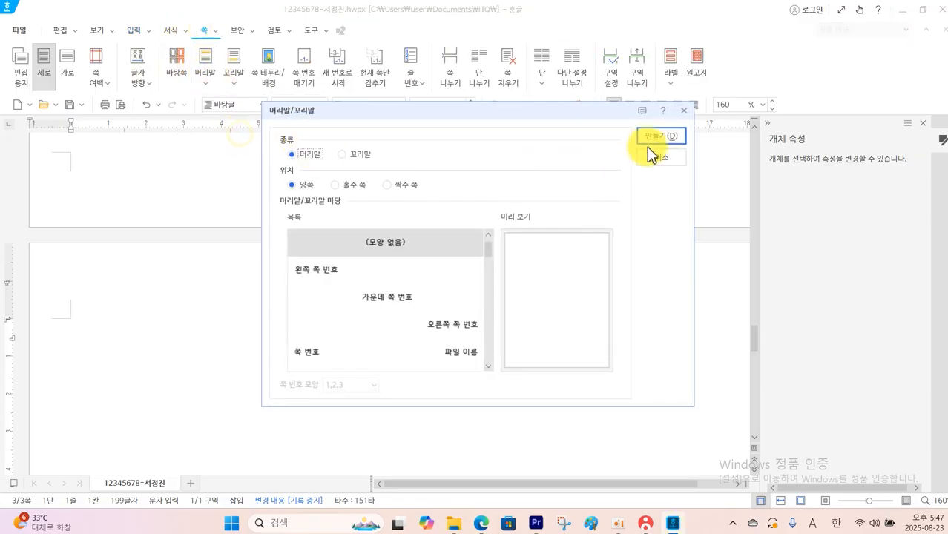
{"action": "left_click", "coordinate": [651, 140]}
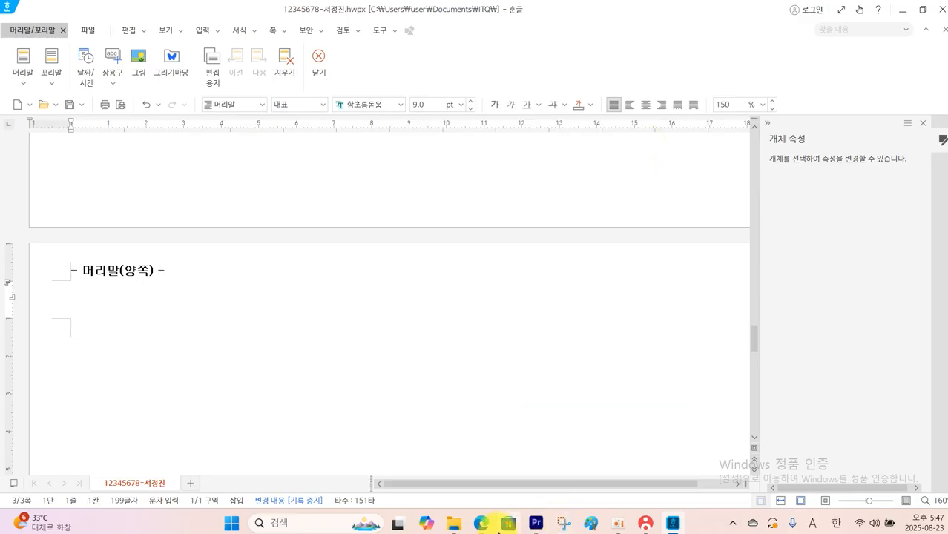
Check the header specification in the question PDF and set the header text to 궁서, 10 pt, right-aligned
{"action": "left_click", "coordinate": [484, 524]}
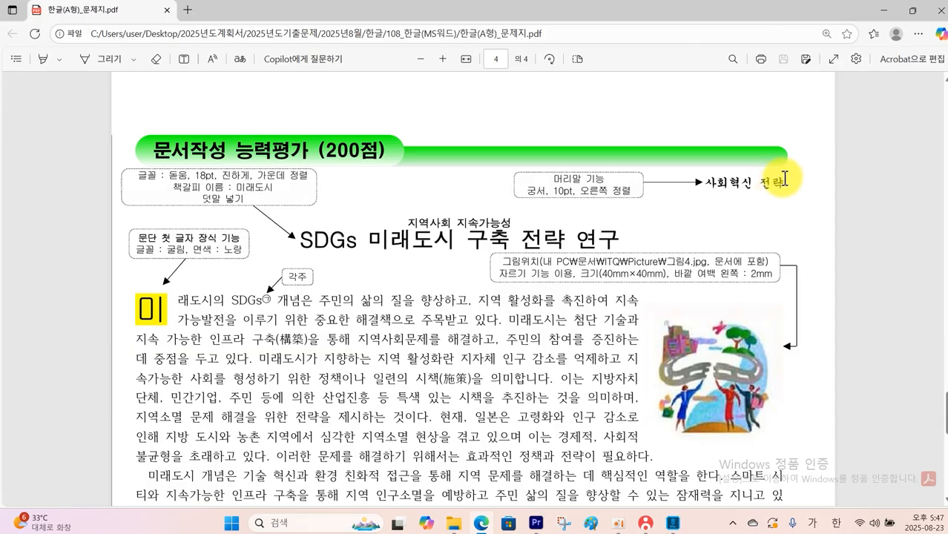
{"action": "left_click", "coordinate": [674, 524]}
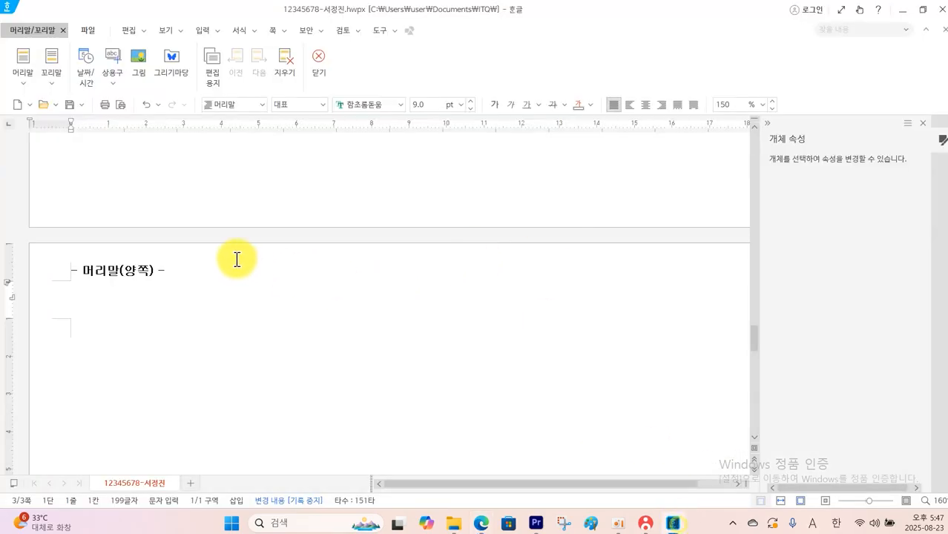
{"action": "left_click", "coordinate": [398, 105]}
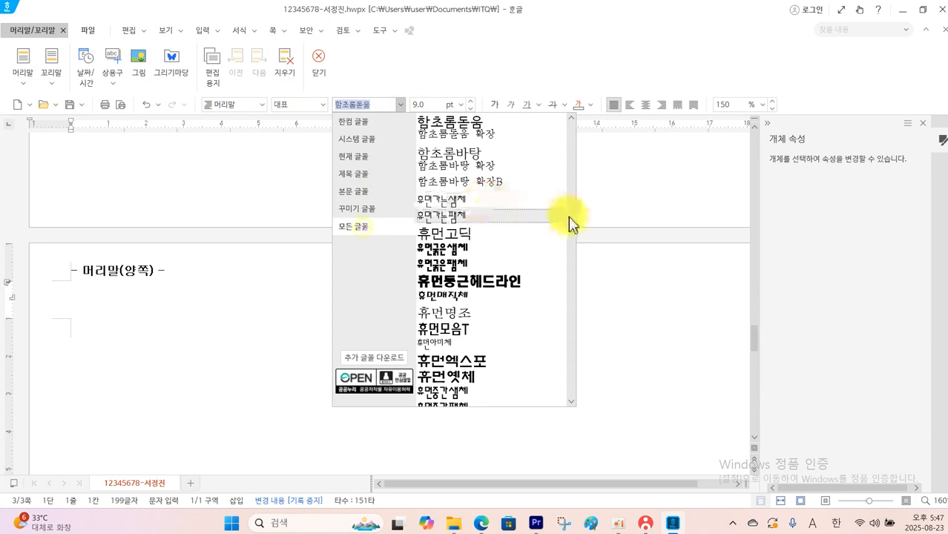
{"action": "scroll", "coordinate": [570, 223], "scroll_direction": "up", "scroll_amount": 10}
{"action": "left_click", "coordinate": [476, 138]}
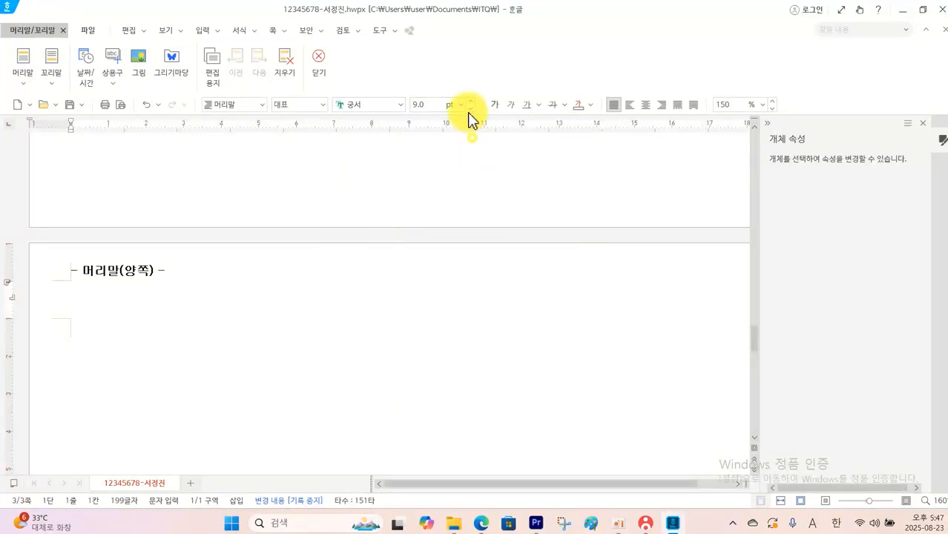
{"action": "left_click", "coordinate": [470, 101]}
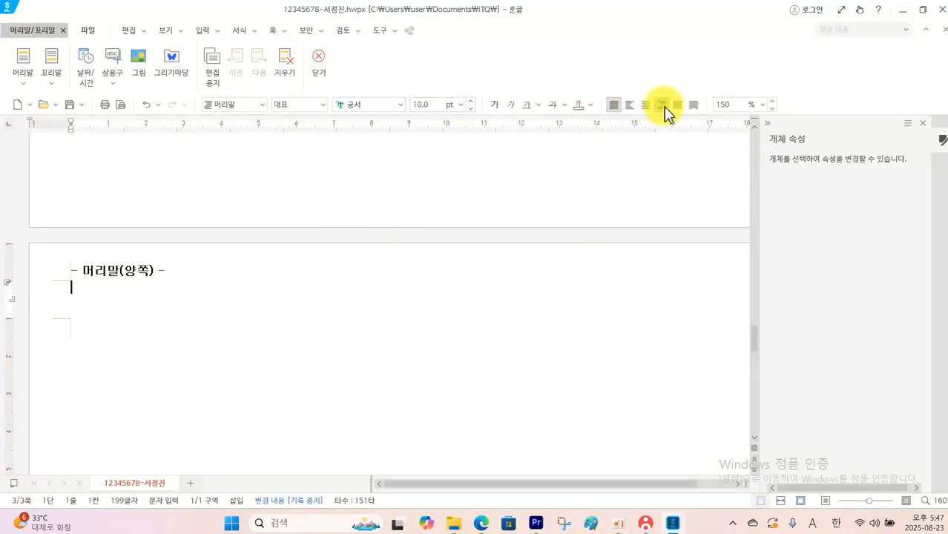
{"action": "left_click", "coordinate": [661, 104]}
Enter 사회혁신 전략 as the header text and leave header editing
{"action": "type", "text": "ㅅ"}
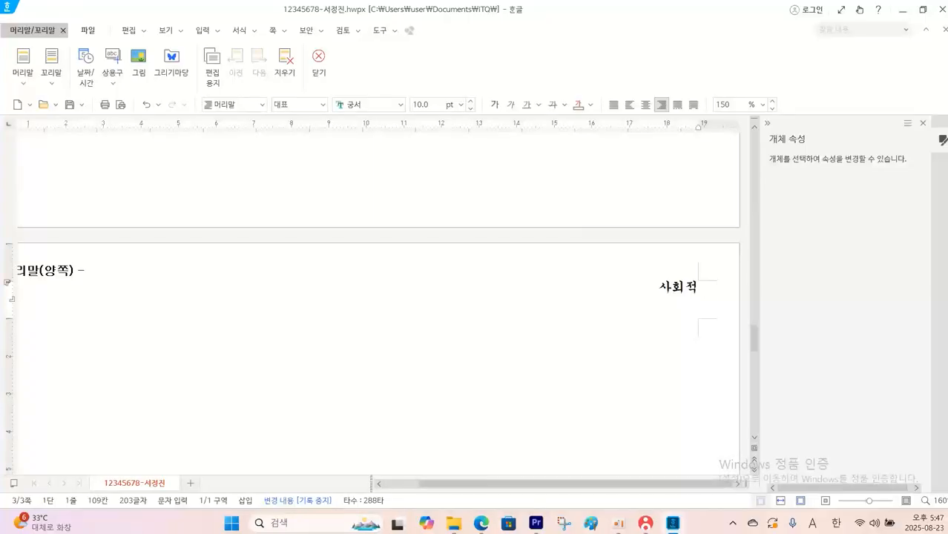
{"action": "type", "text": "혁"}
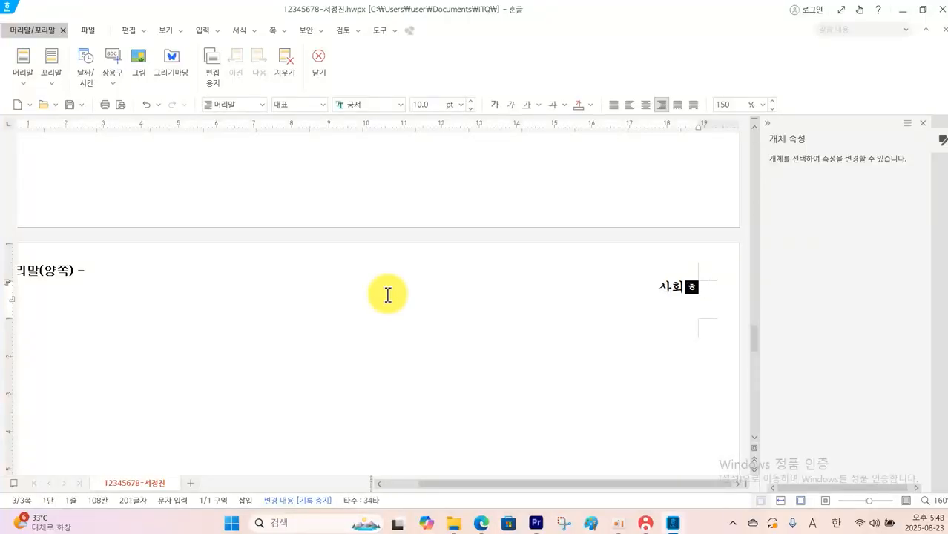
{"action": "type", "text": "신 저"}
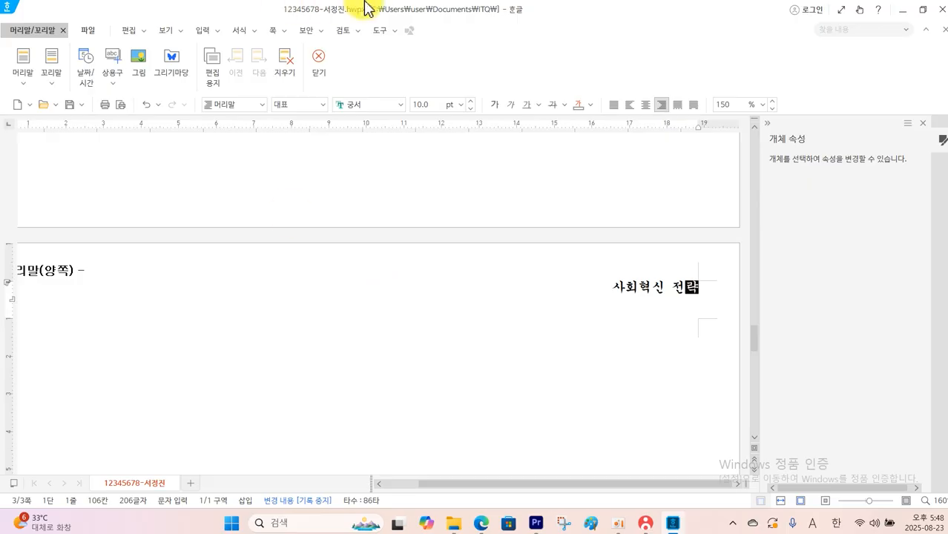
{"action": "type", "text": "략"}
{"action": "left_click", "coordinate": [319, 62]}
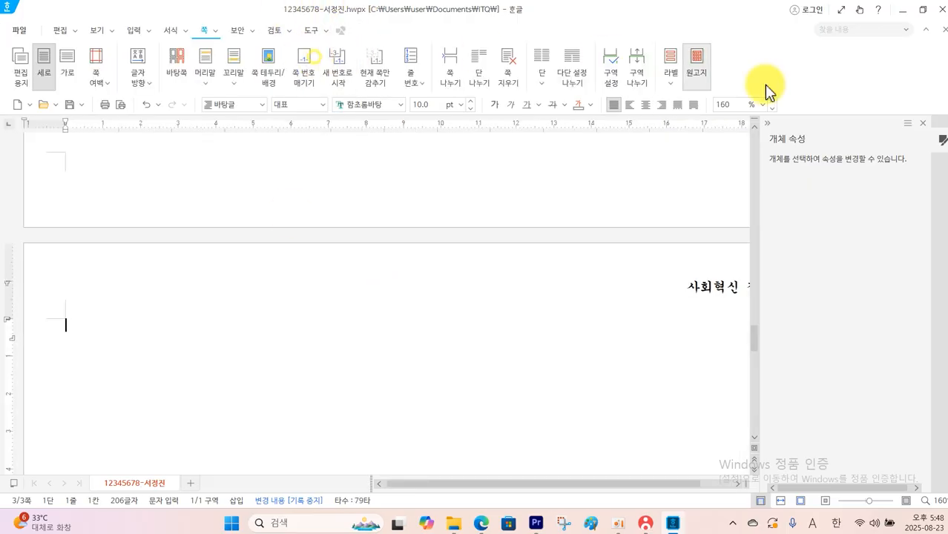
Close the object properties pane and write the title SDGs 미래도시 구축 전략 연구 on page 3, followed by a blank line
{"action": "left_click", "coordinate": [924, 126]}
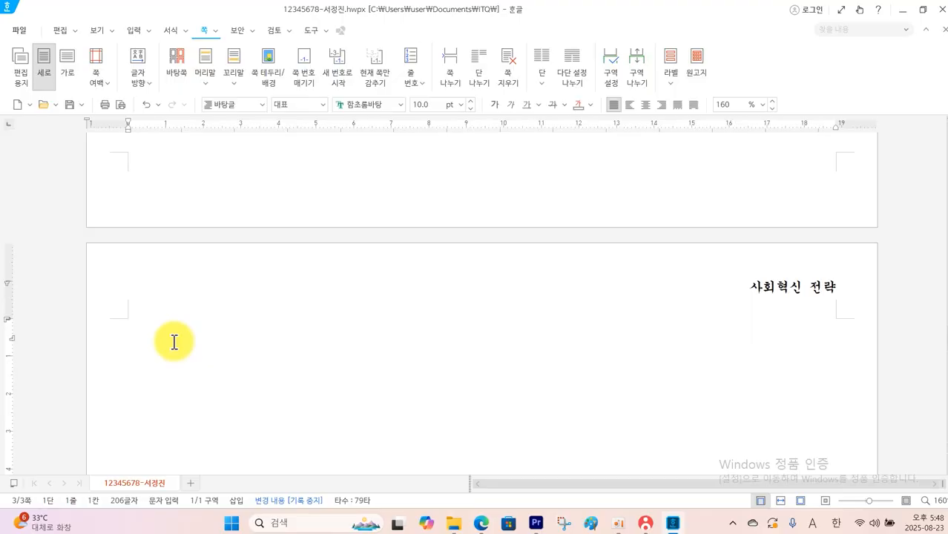
{"action": "type", "text": "SDG"}
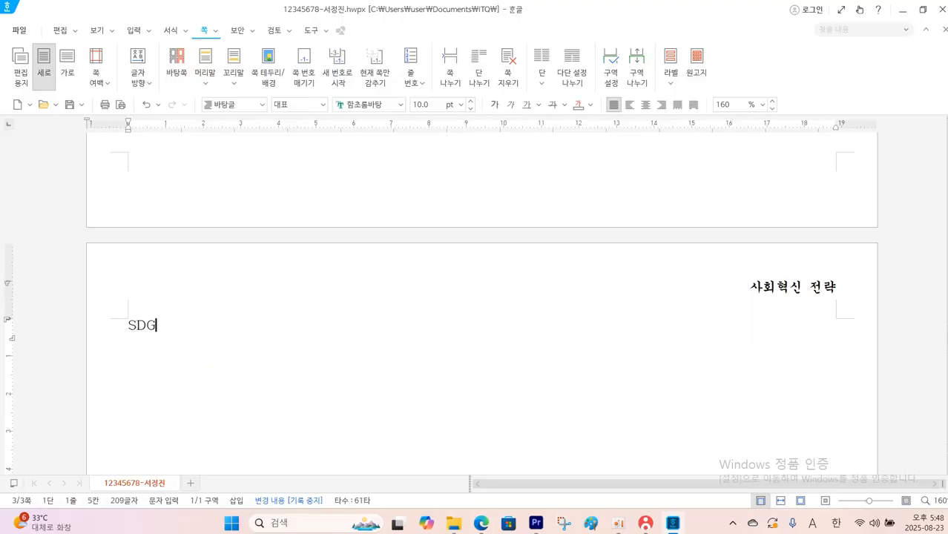
{"action": "type", "text": "s ㅁ"}
{"action": "key", "text": "BackSpace"}
{"action": "key", "text": "BackSpace"}
{"action": "key", "text": "BackSpace"}
{"action": "key", "text": "BackSpace"}
{"action": "type", "text": "ㅁ"}
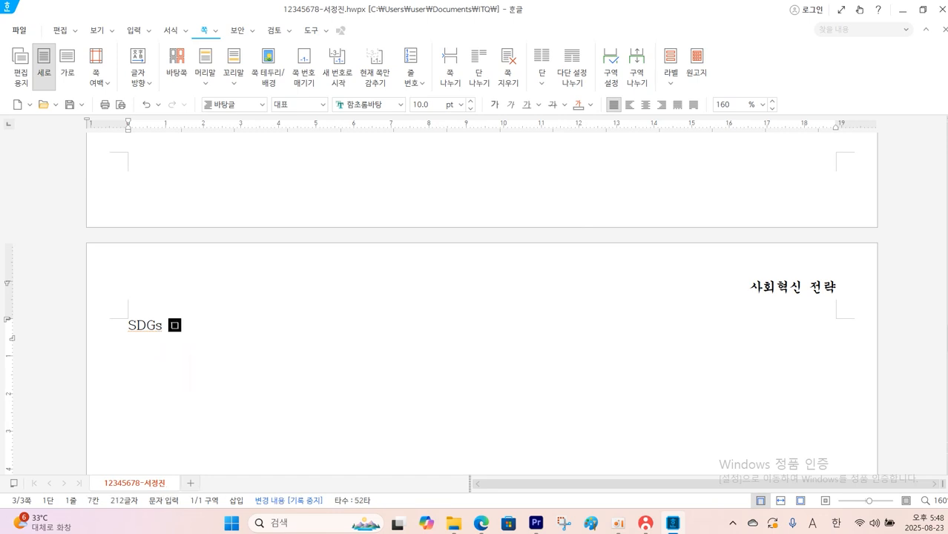
{"action": "type", "text": "ㅣ래돗ㅣ"}
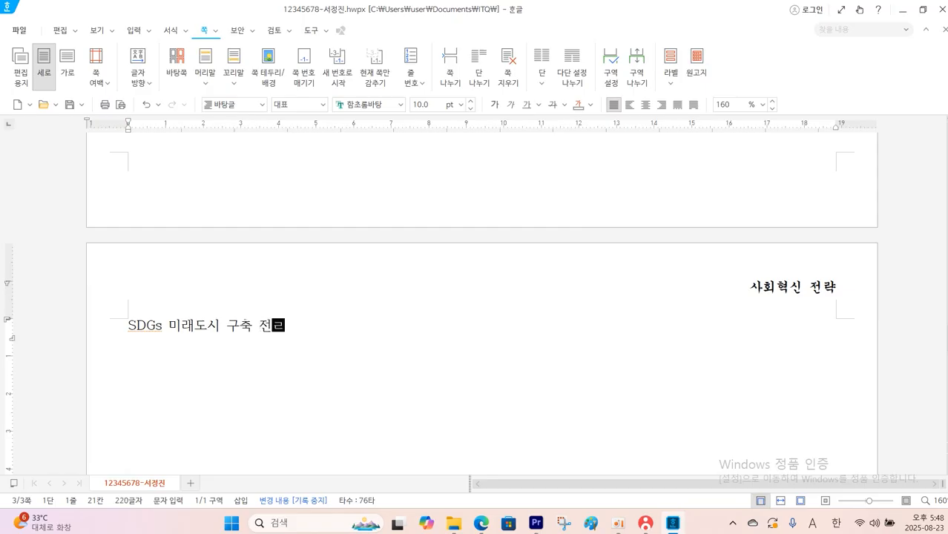
{"action": "key", "text": "Return"}
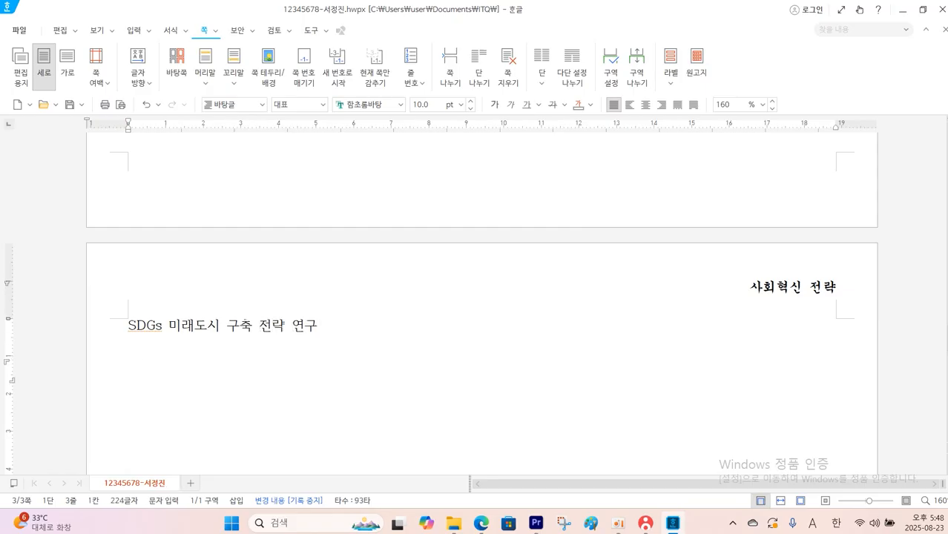
Write the body sentence 미래도시의 SDGs 개념은 주민의 삶의 질을 향상하고, 지역 활성화를 촉진하여 지속 가능발전을 이루기 위한 중요한 해결책으로 주목받고 있다. below the title
{"action": "type", "text": "미래도시으ㅣ "}
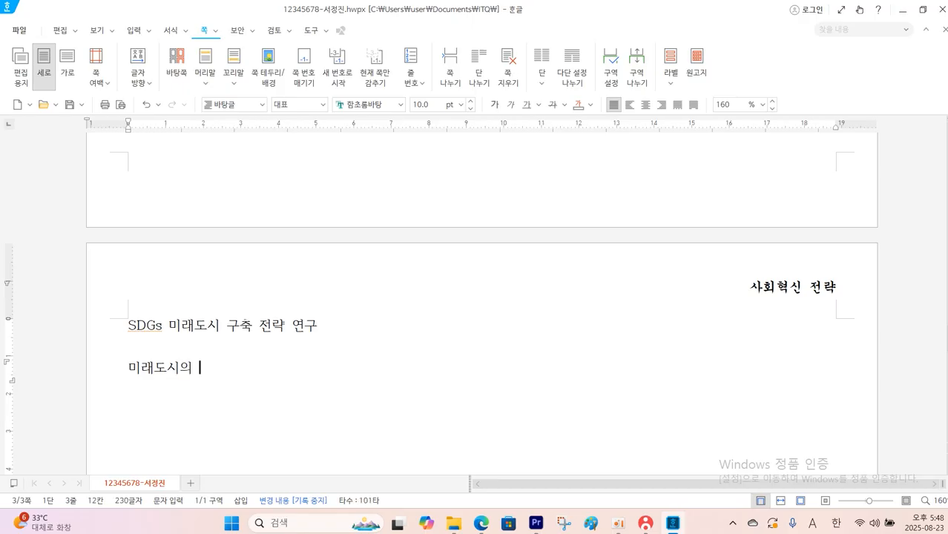
{"action": "type", "text": "SDGs 개념ㅇ"}
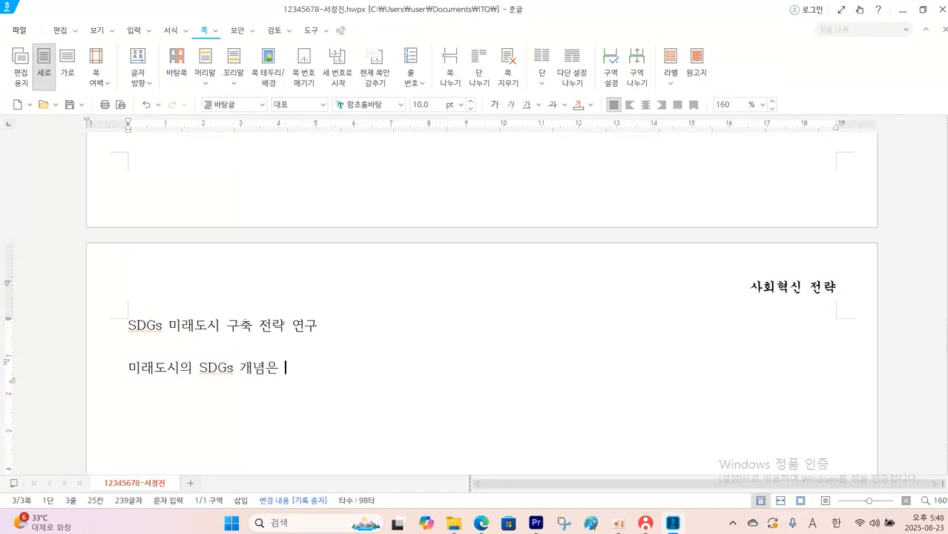
{"action": "type", "text": "주민의 삶의 질을 향상하고"}
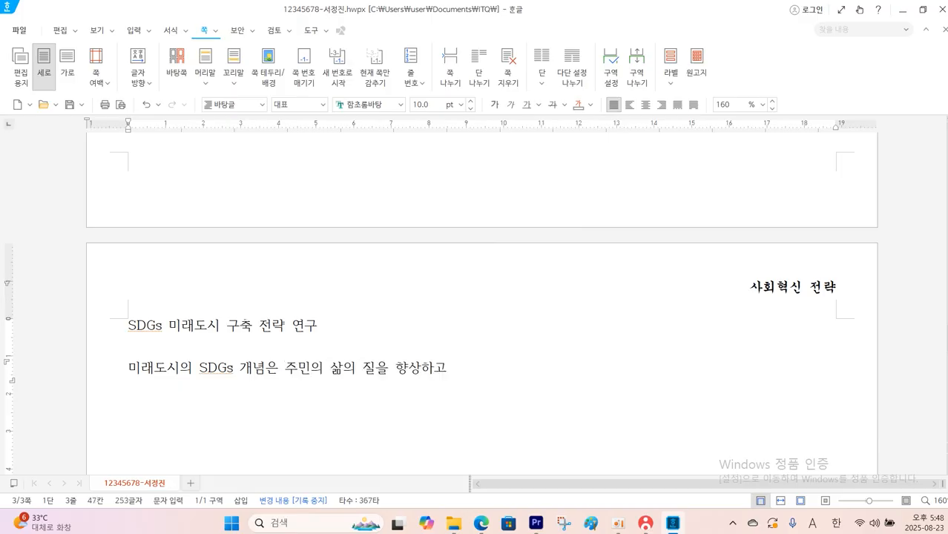
{"action": "type", "text": ", 지역 활성화를 촉진하여 지속 가능발전을 이루기 위한 중요한 해결책으로 주목받고 있다."}
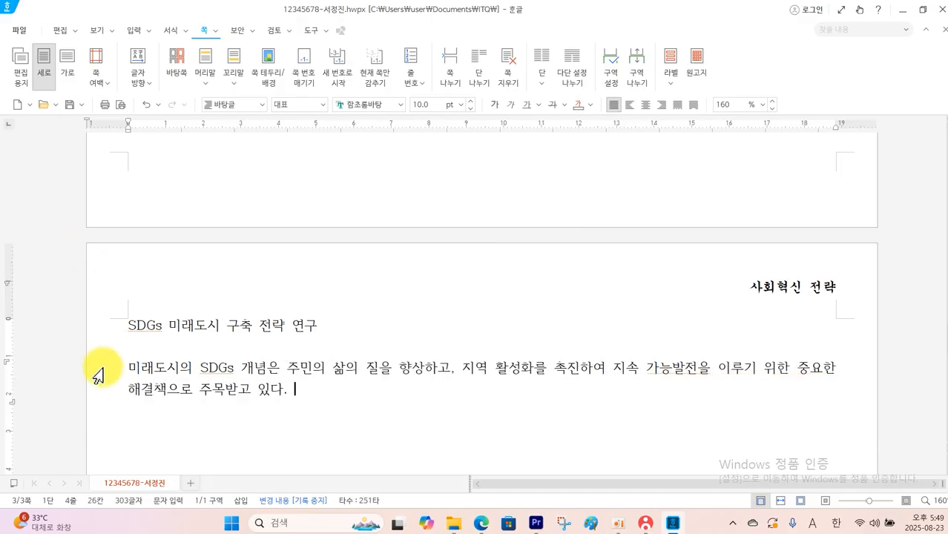
Check the title specification in the question PDF, return to Hangul and format the page 3 title as 돋움, 18 pt, bold and centred
{"action": "left_click", "coordinate": [489, 527]}
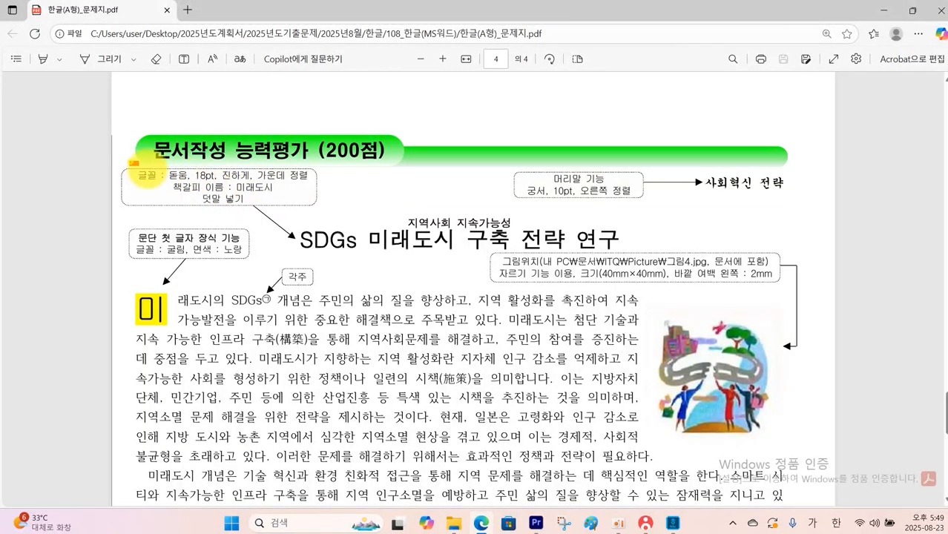
{"action": "left_click_drag", "start_coordinate": [130, 162], "coordinate": [332, 211]}
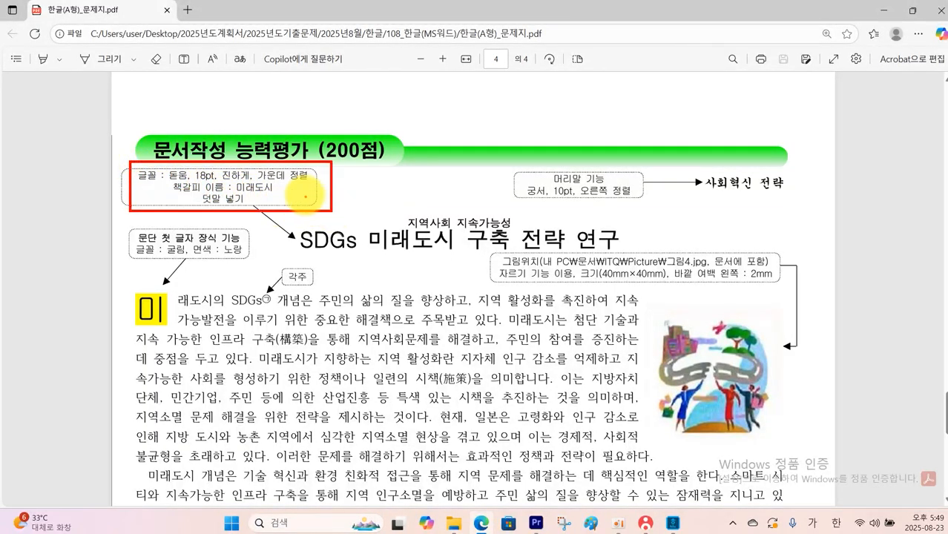
{"action": "left_click_drag", "start_coordinate": [226, 195], "coordinate": [279, 194]}
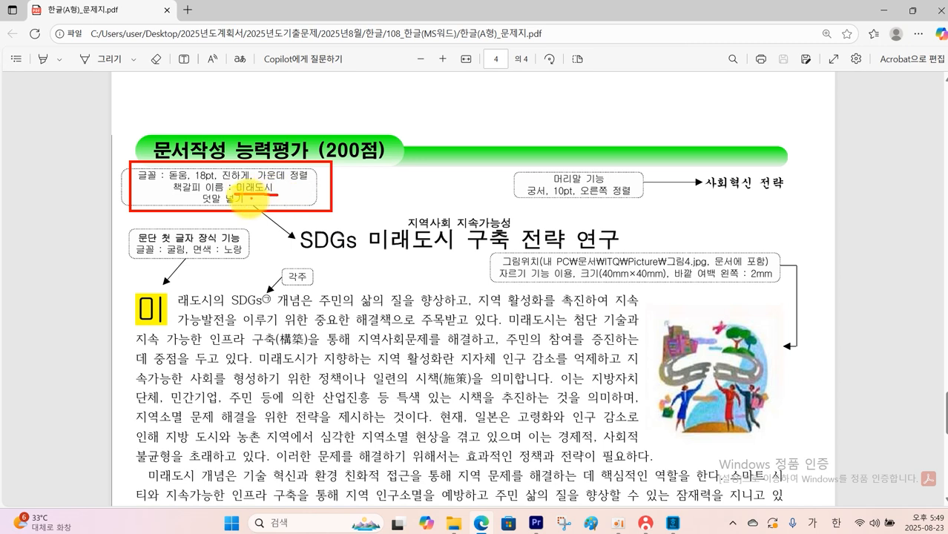
{"action": "left_click_drag", "start_coordinate": [394, 209], "coordinate": [509, 232]}
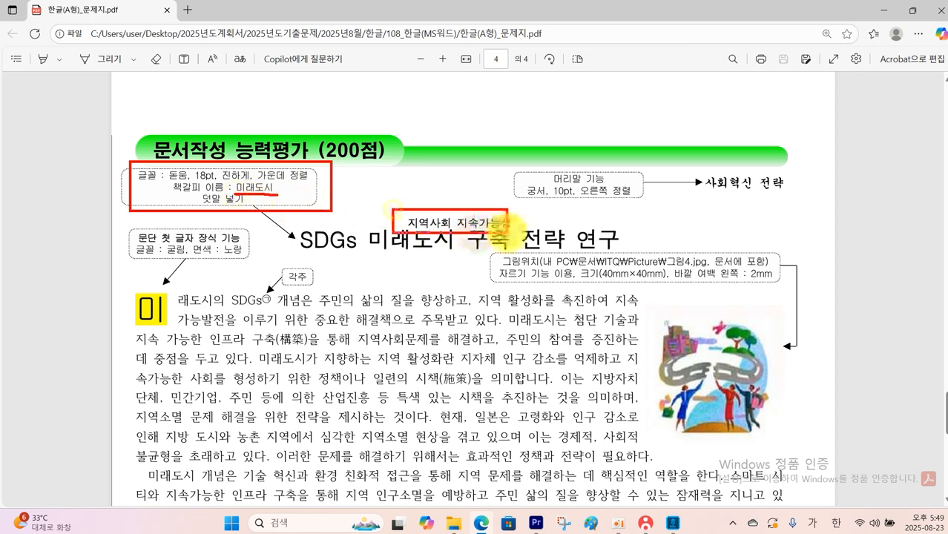
{"action": "key", "text": "Escape"}
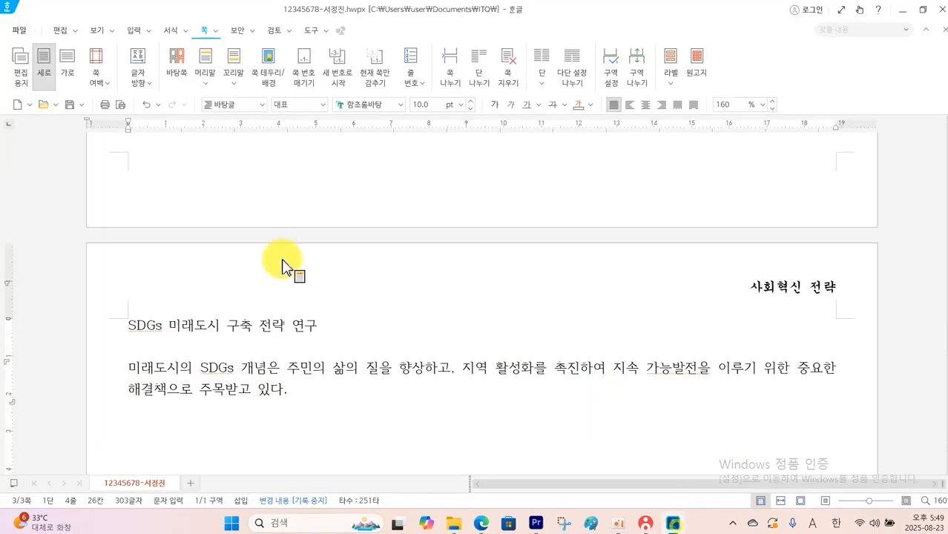
{"action": "left_click", "coordinate": [673, 523]}
{"action": "left_click_drag", "start_coordinate": [129, 329], "coordinate": [317, 346]}
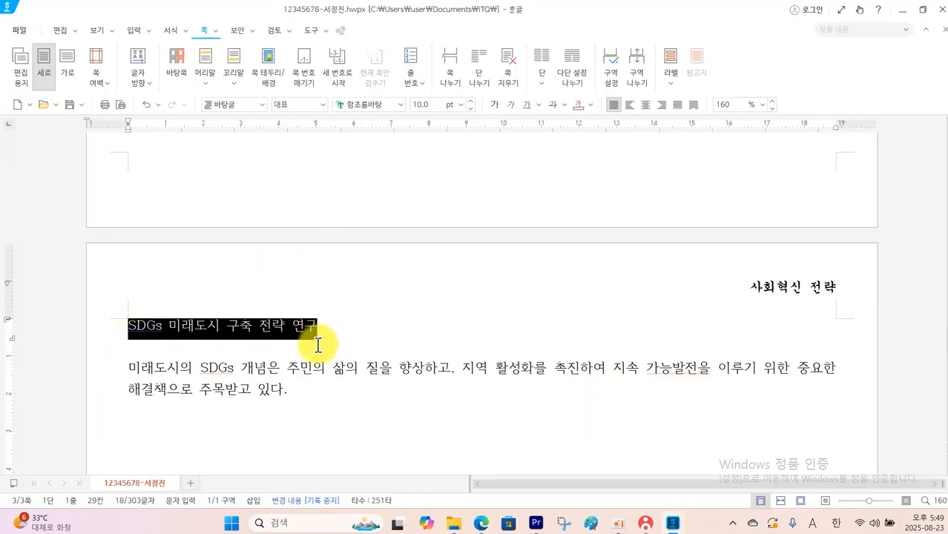
{"action": "left_click", "coordinate": [400, 106]}
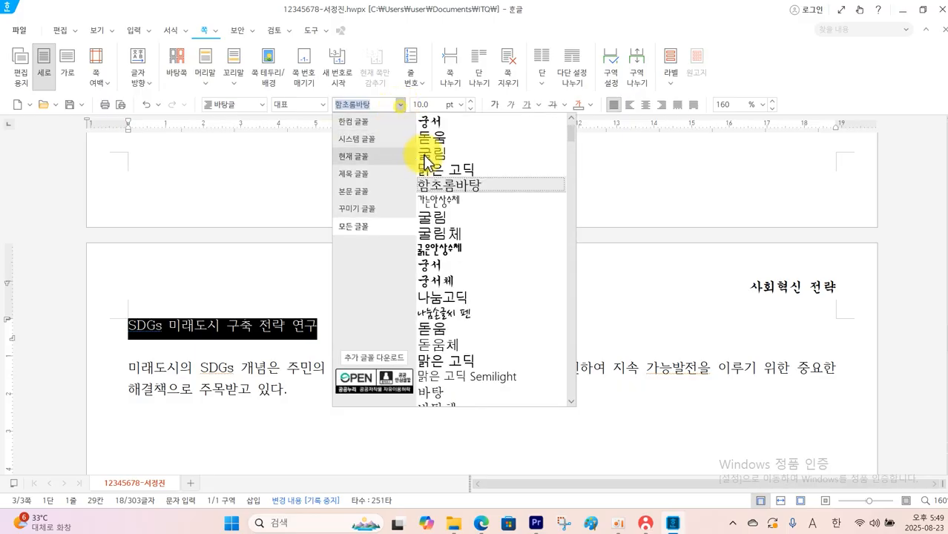
{"action": "left_click", "coordinate": [431, 138]}
{"action": "left_click", "coordinate": [460, 105]}
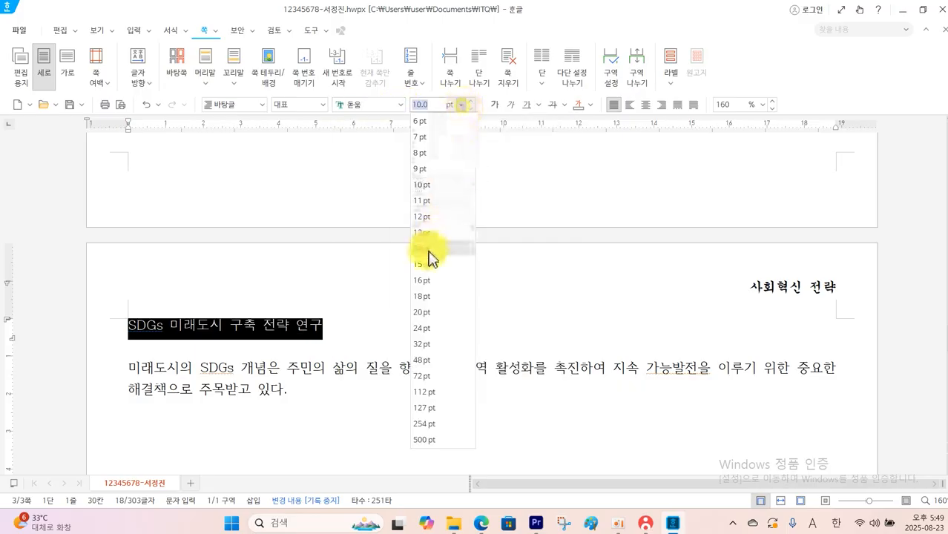
{"action": "left_click", "coordinate": [424, 296]}
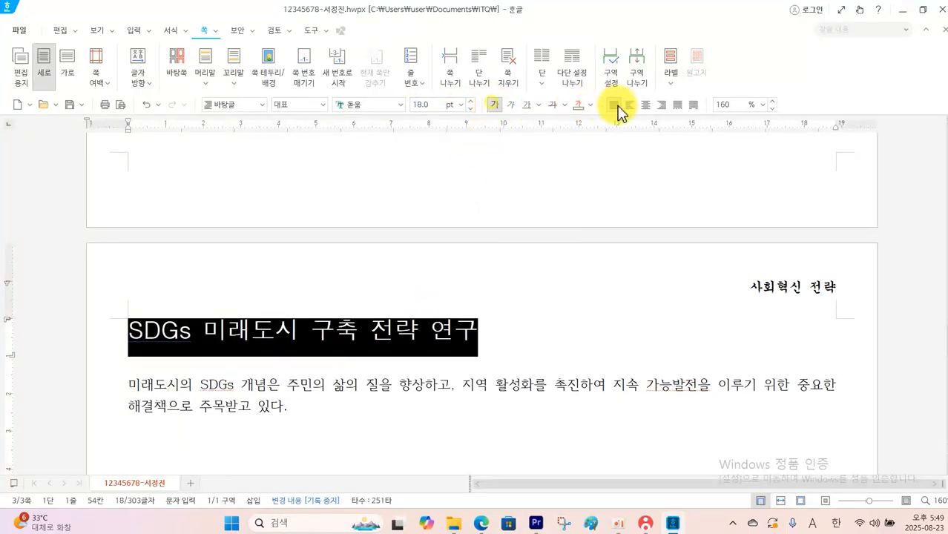
{"action": "left_click", "coordinate": [647, 106]}
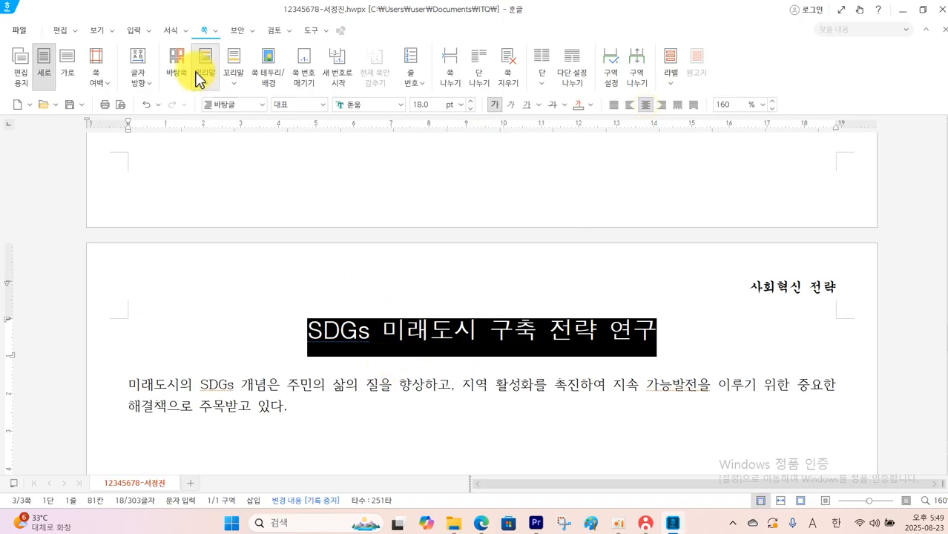
Add the ruby text (덧말) 지역사회 지속가능성 above the title
{"action": "left_click", "coordinate": [149, 30]}
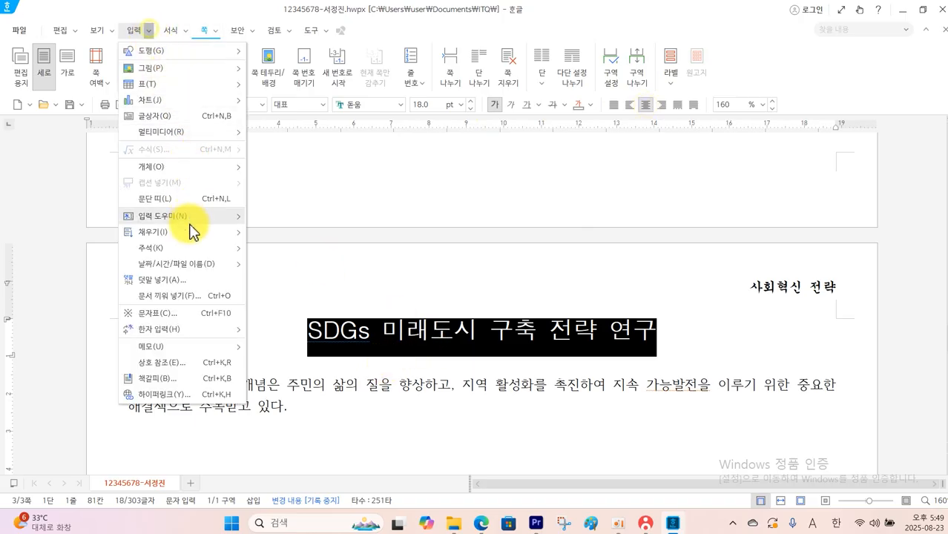
{"action": "left_click", "coordinate": [183, 281]}
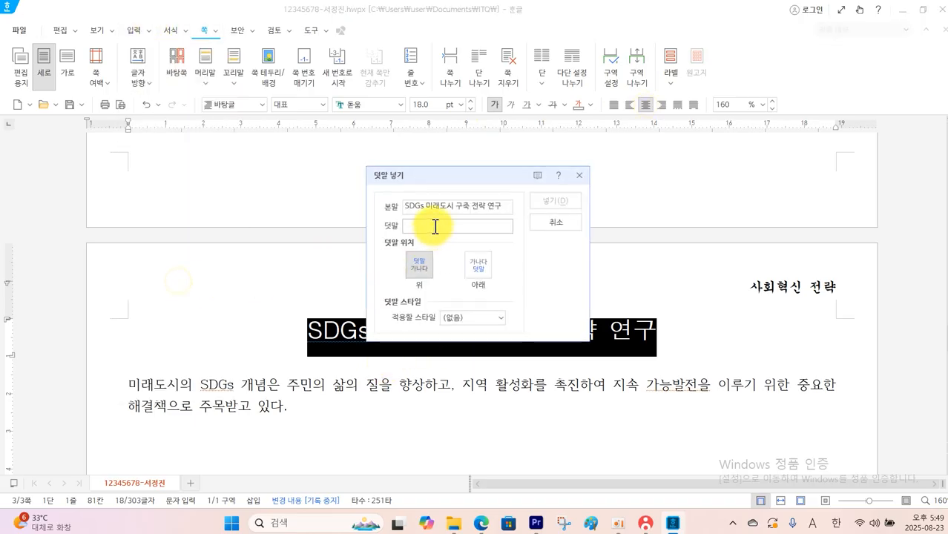
{"action": "left_click", "coordinate": [435, 227]}
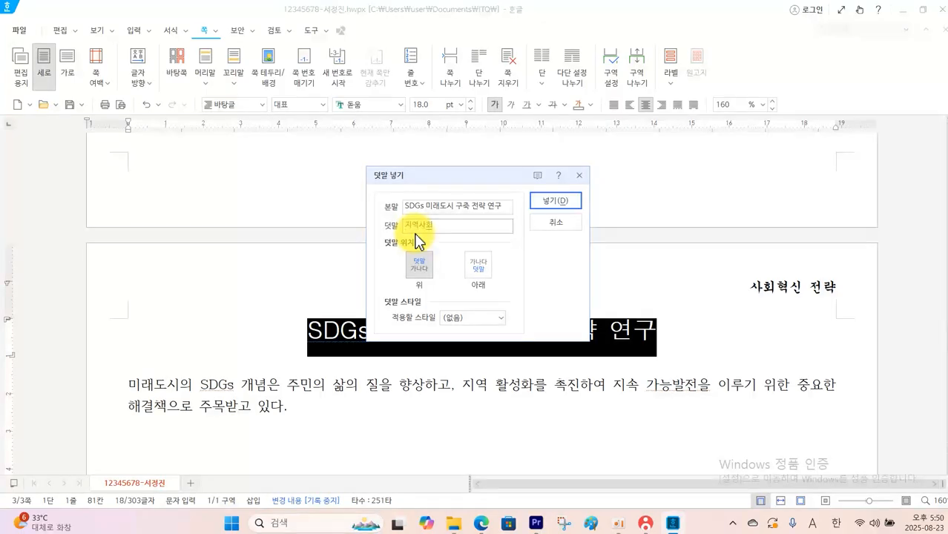
{"action": "type", "text": "지역사회"}
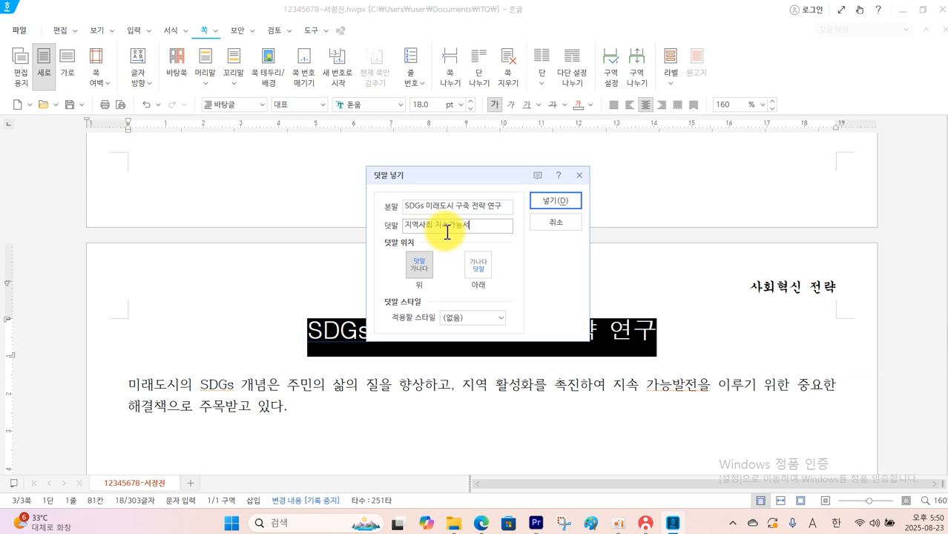
{"action": "left_click", "coordinate": [570, 204]}
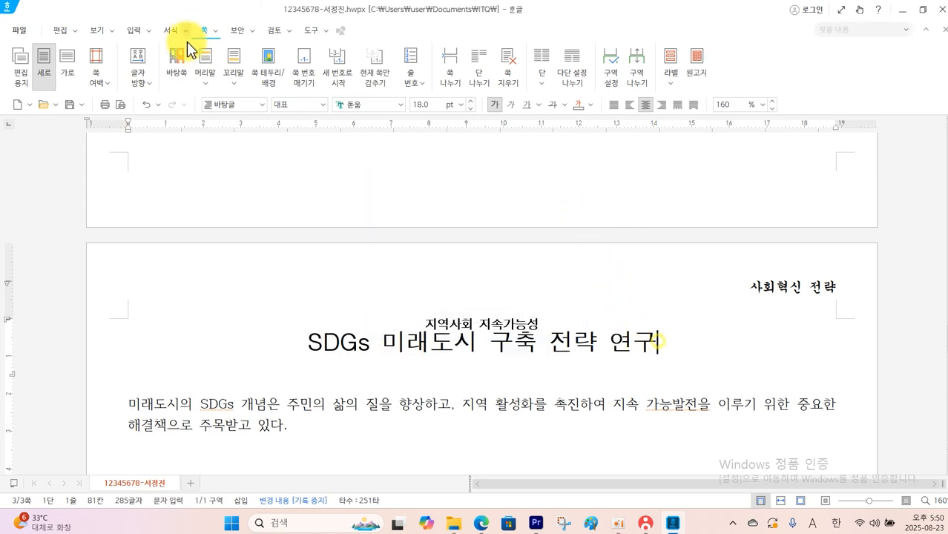
Insert a bookmark named 미래도시 at the end of the title
{"action": "left_click", "coordinate": [135, 31]}
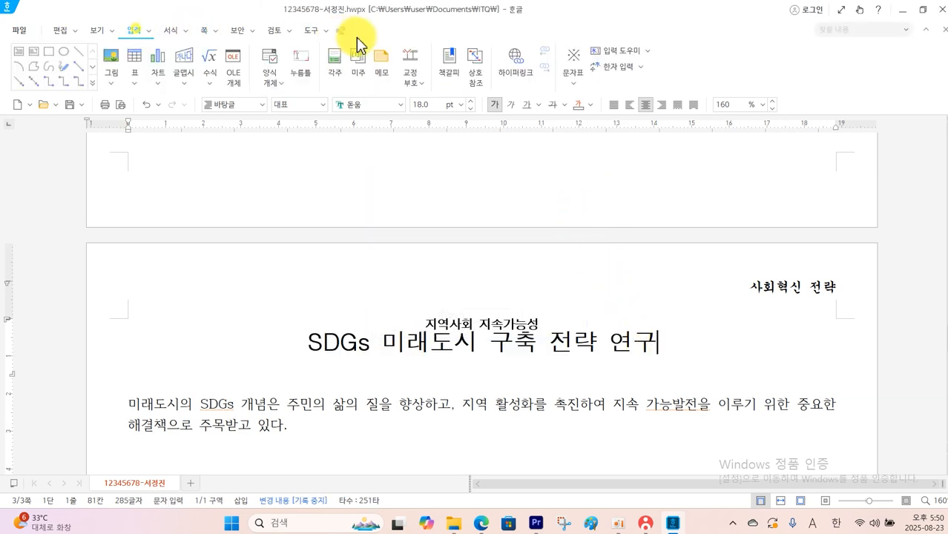
{"action": "left_click", "coordinate": [451, 71]}
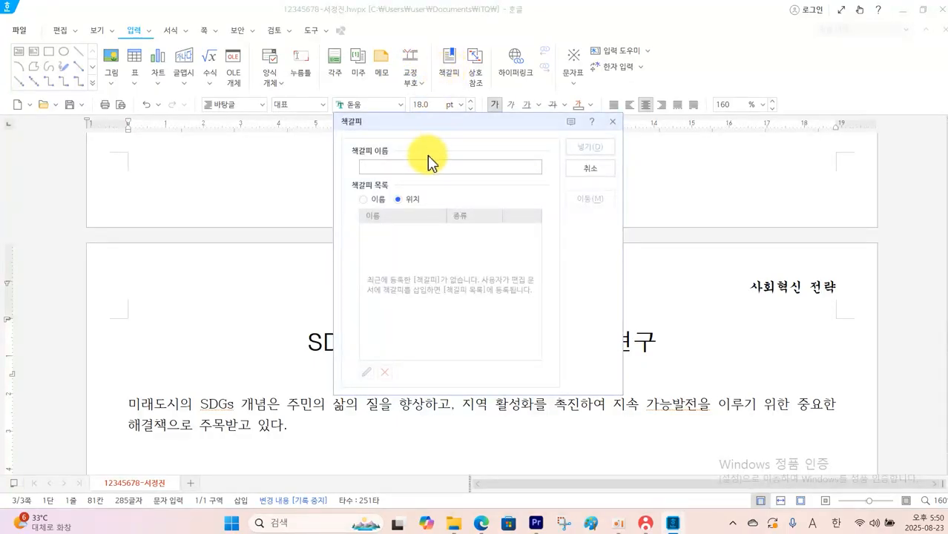
{"action": "type", "text": "미래도시"}
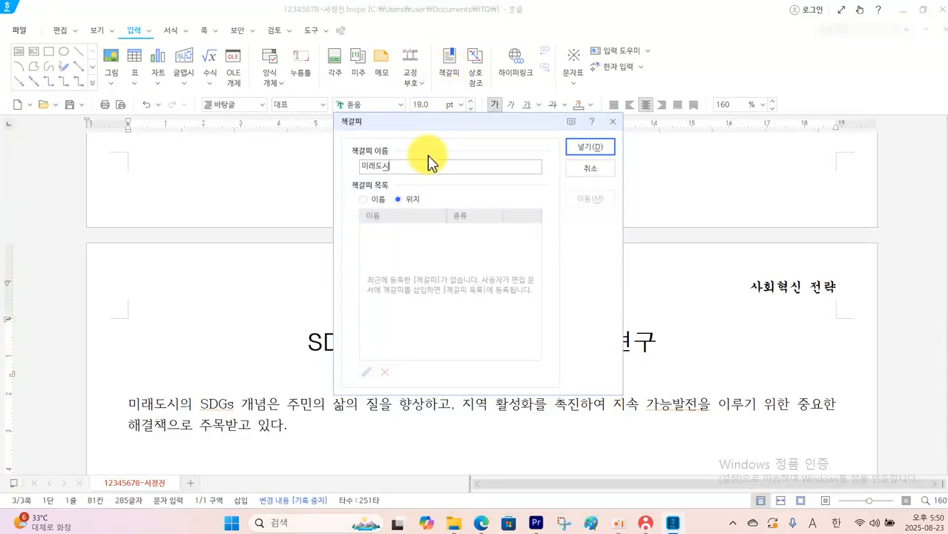
{"action": "left_click", "coordinate": [591, 147]}
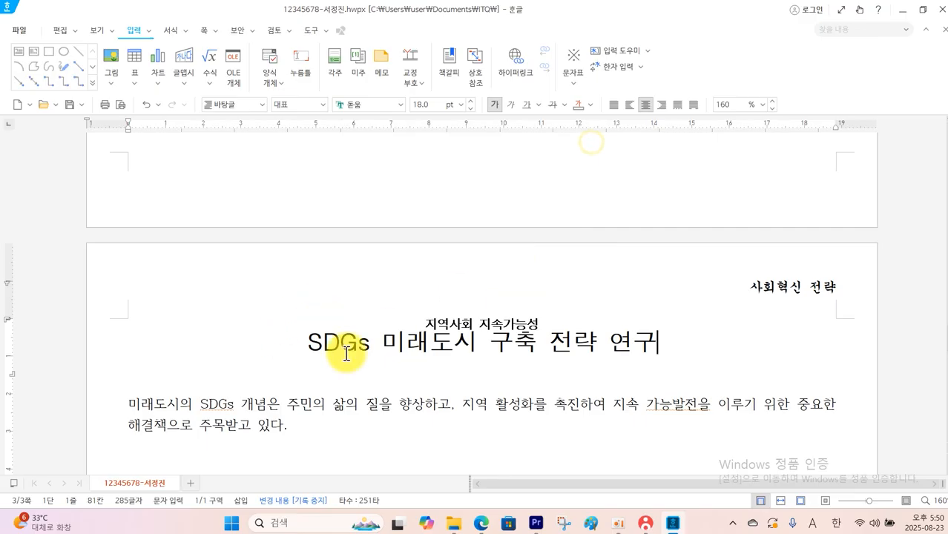
Hyperlink the 123주식회사 logo picture on page 2 to the 미래도시 bookmark in the current document and follow the link to test it
{"action": "scroll", "coordinate": [351, 354], "scroll_direction": "down", "scroll_amount": 1}
{"action": "scroll", "coordinate": [358, 353], "scroll_direction": "up", "scroll_amount": 15}
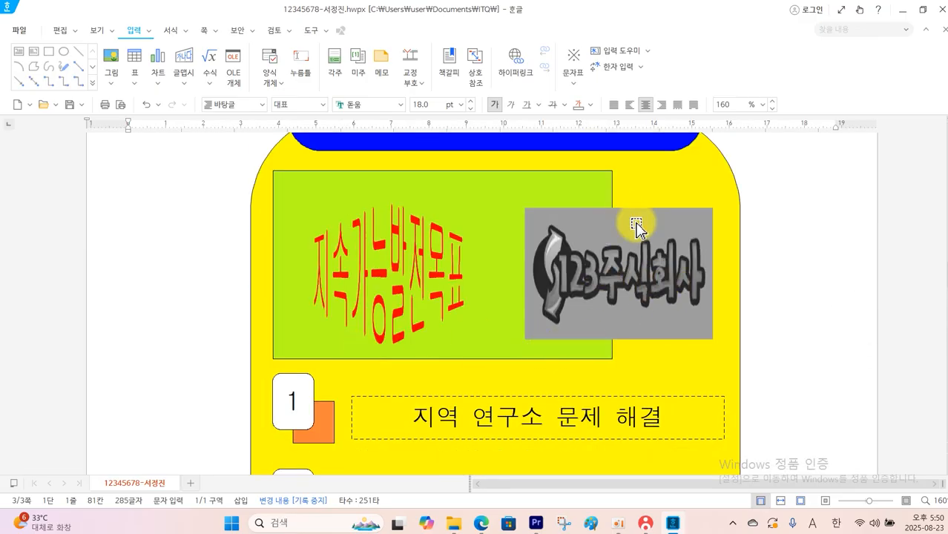
{"action": "right_click", "coordinate": [622, 252]}
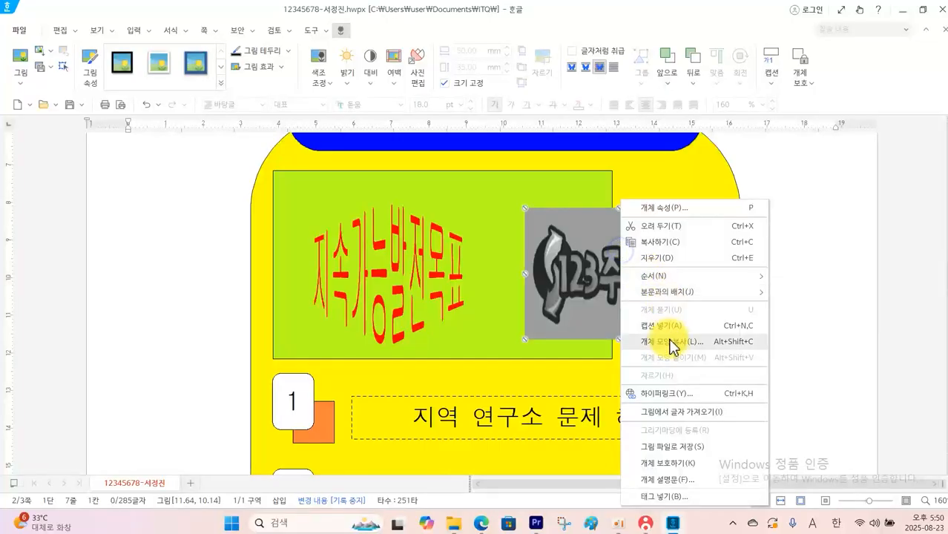
{"action": "left_click", "coordinate": [677, 394]}
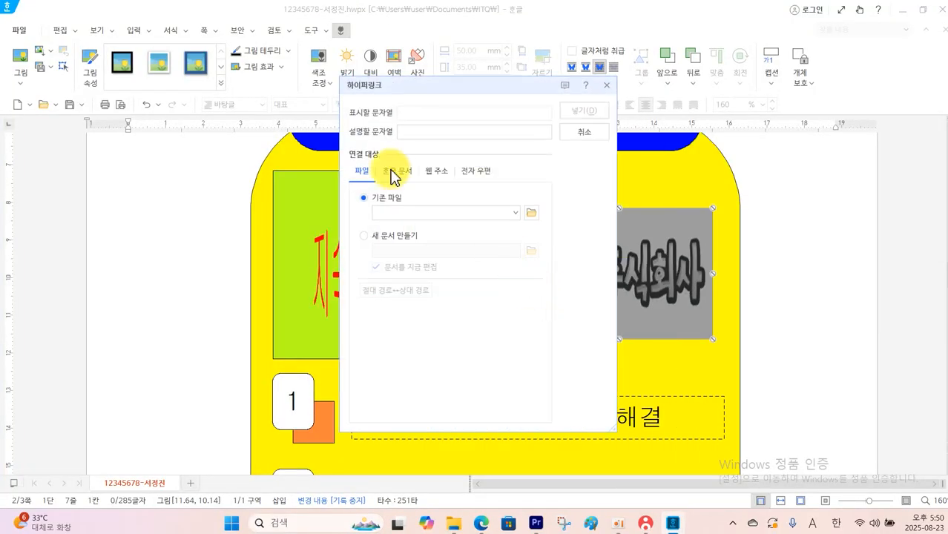
{"action": "left_click", "coordinate": [393, 174]}
{"action": "left_click", "coordinate": [424, 264]}
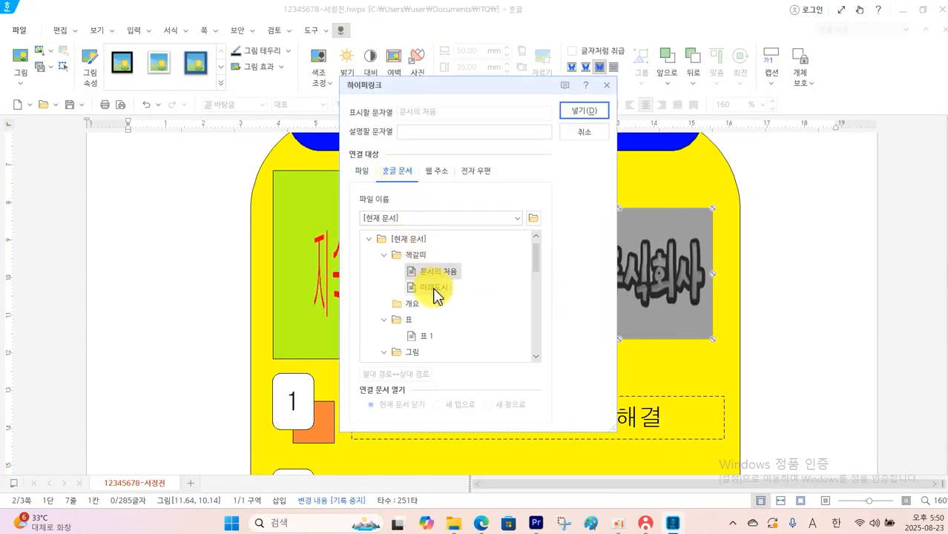
{"action": "left_click", "coordinate": [438, 288]}
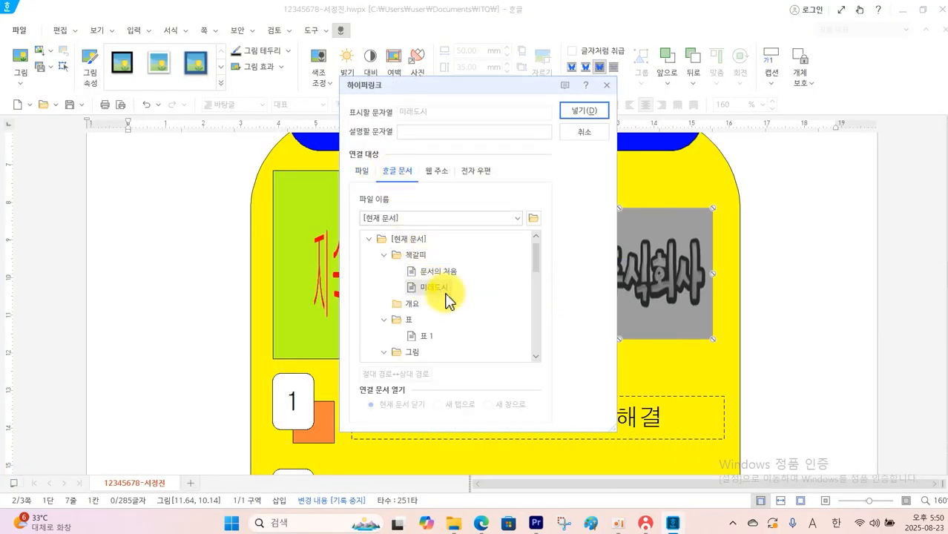
{"action": "left_click", "coordinate": [584, 110]}
{"action": "right_click", "coordinate": [634, 281]}
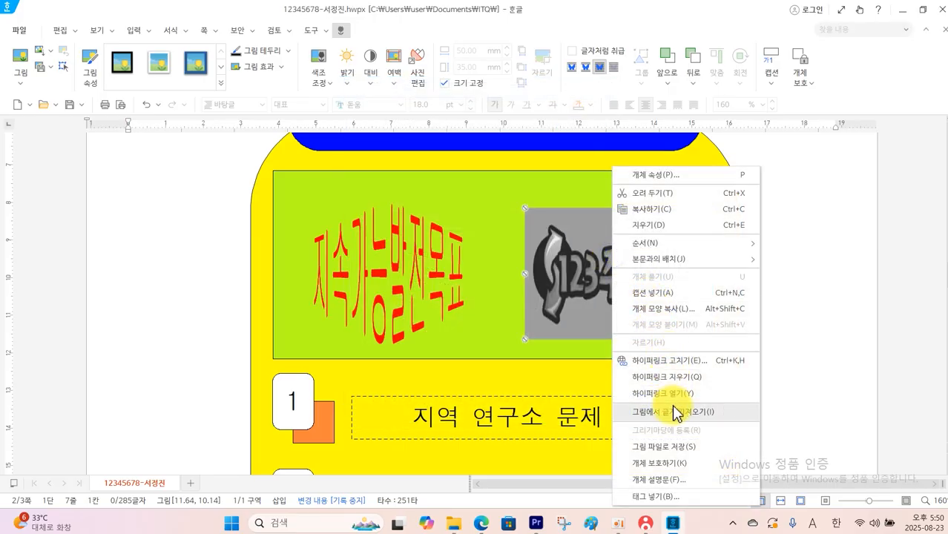
{"action": "left_click", "coordinate": [668, 393]}
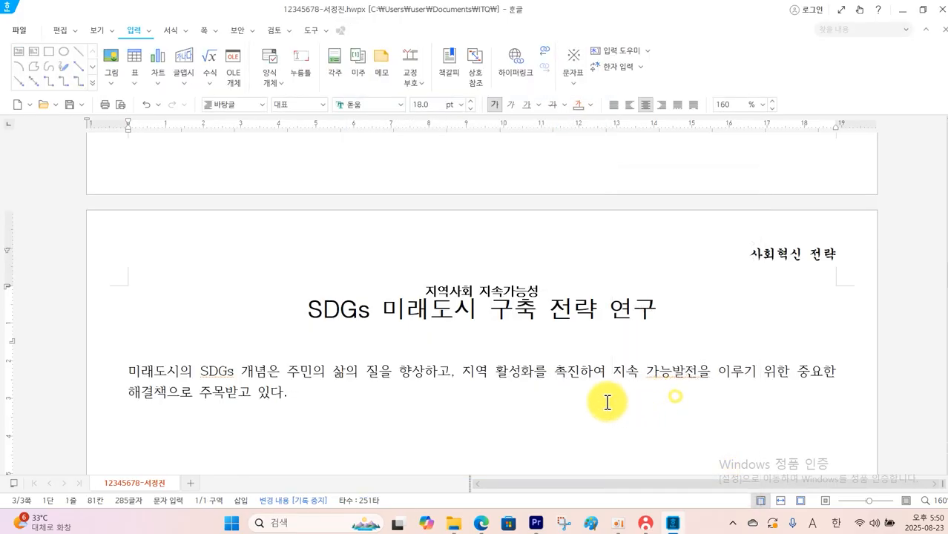
Check the drop cap specification in the question PDF, return to Hangul and decorate the body paragraph's first letter in 굴림 with a yellow fill
{"action": "left_click", "coordinate": [307, 401]}
{"action": "left_click", "coordinate": [138, 371]}
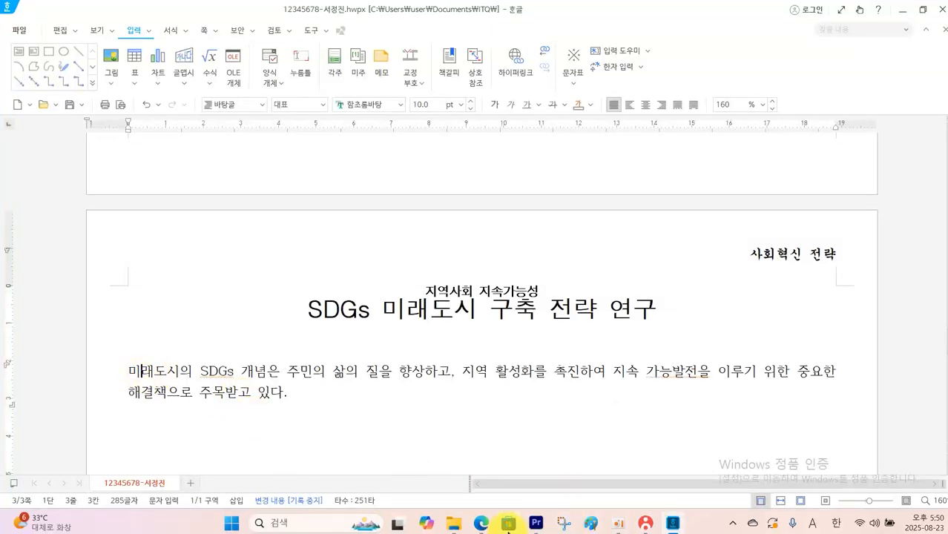
{"action": "left_click", "coordinate": [482, 523]}
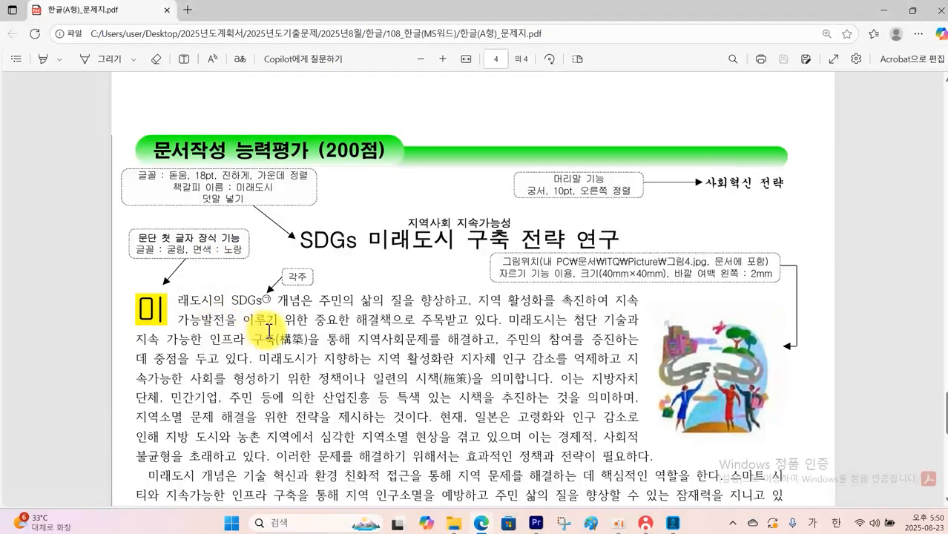
{"action": "key", "text": "alt+Tab"}
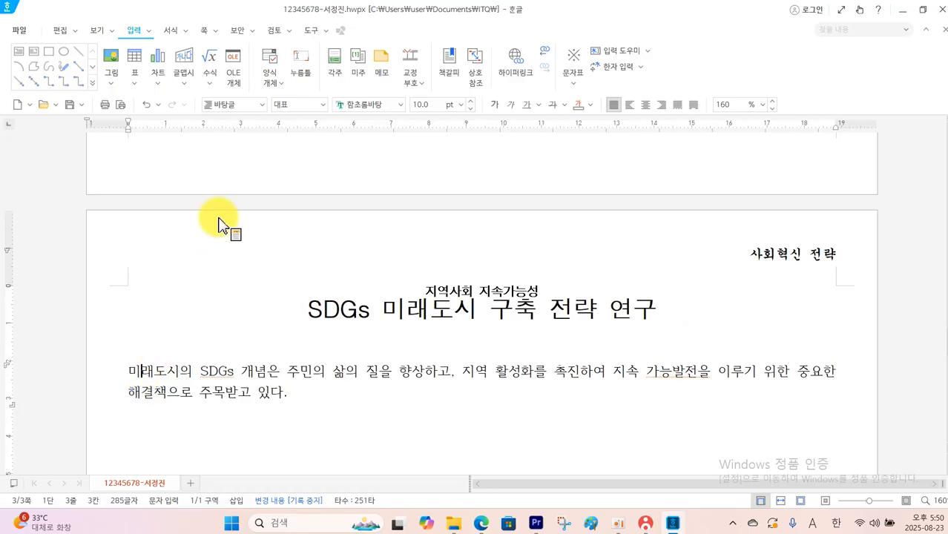
{"action": "left_click", "coordinate": [185, 31]}
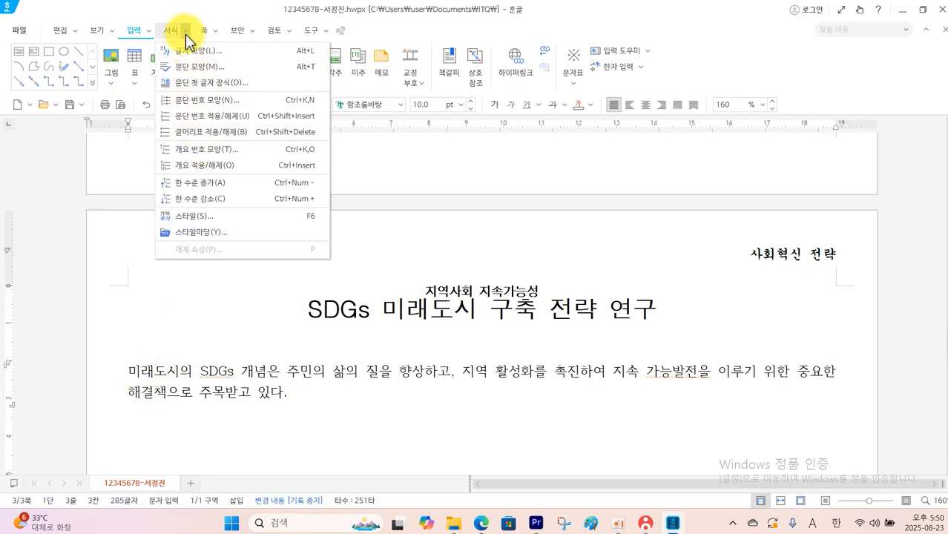
{"action": "left_click", "coordinate": [223, 83]}
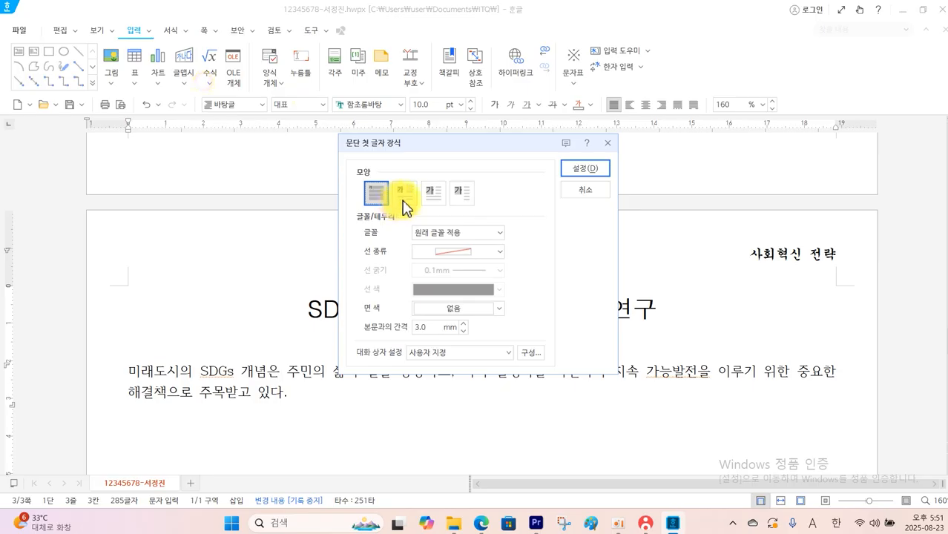
{"action": "left_click", "coordinate": [501, 235]}
{"action": "left_click", "coordinate": [434, 281]}
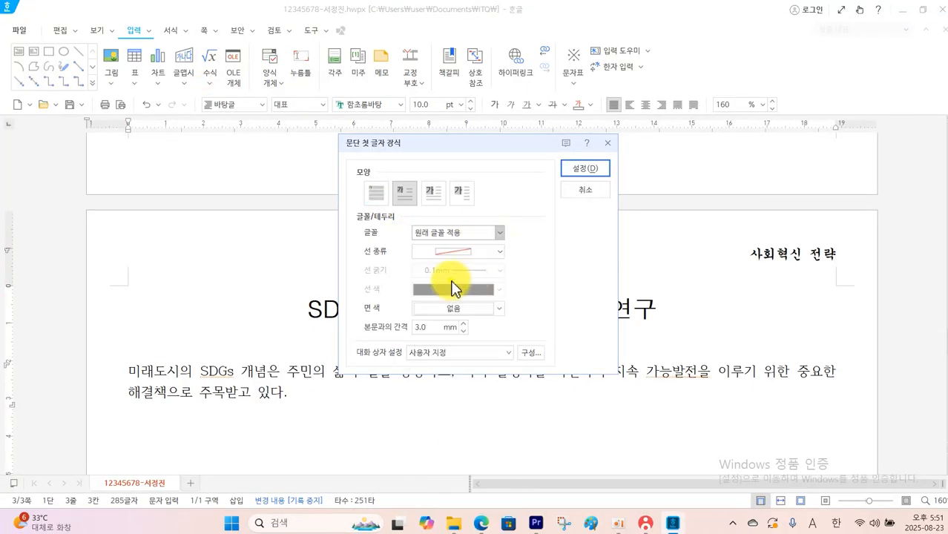
{"action": "left_click", "coordinate": [493, 309]}
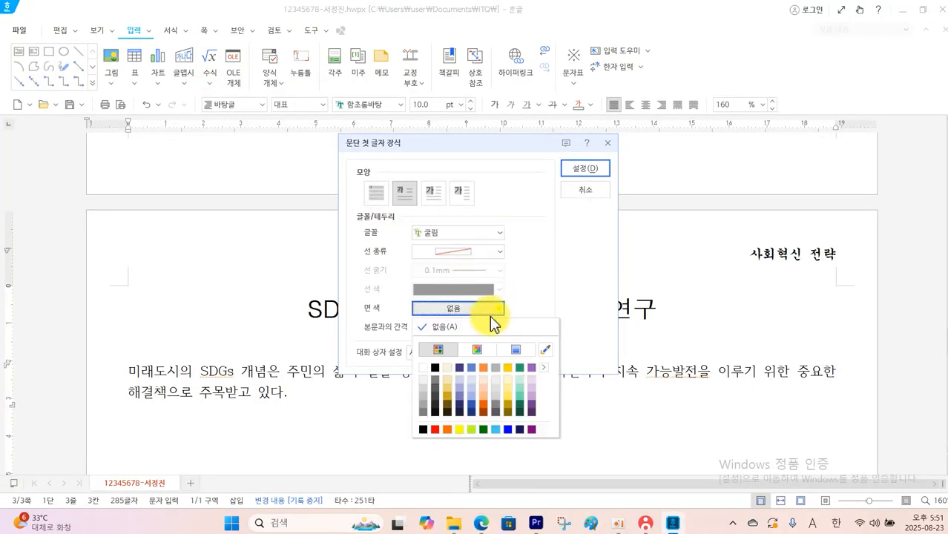
{"action": "left_click", "coordinate": [460, 430]}
{"action": "left_click", "coordinate": [585, 168]}
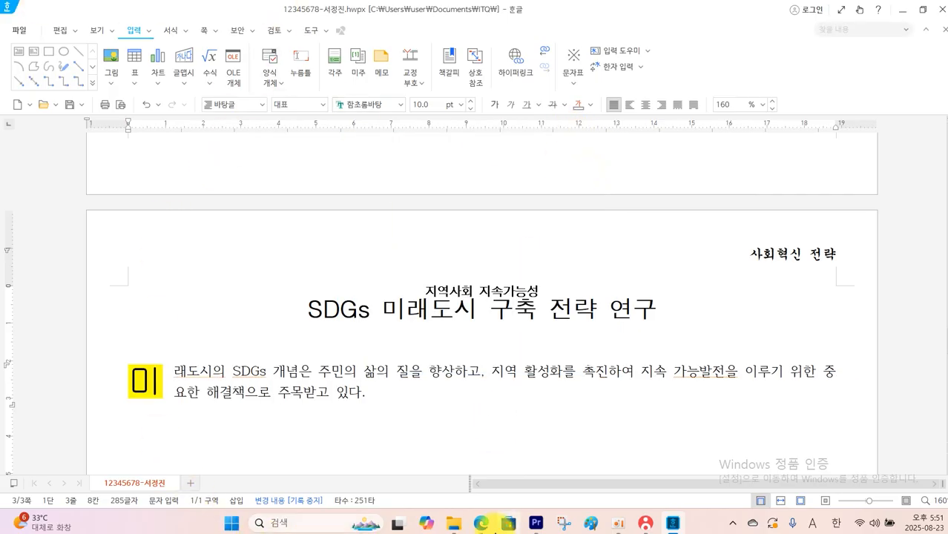
Check the picture specification in the question PDF, return to Hangul and insert 그림4.JPG at the right end of the body paragraph
{"action": "left_click", "coordinate": [481, 523]}
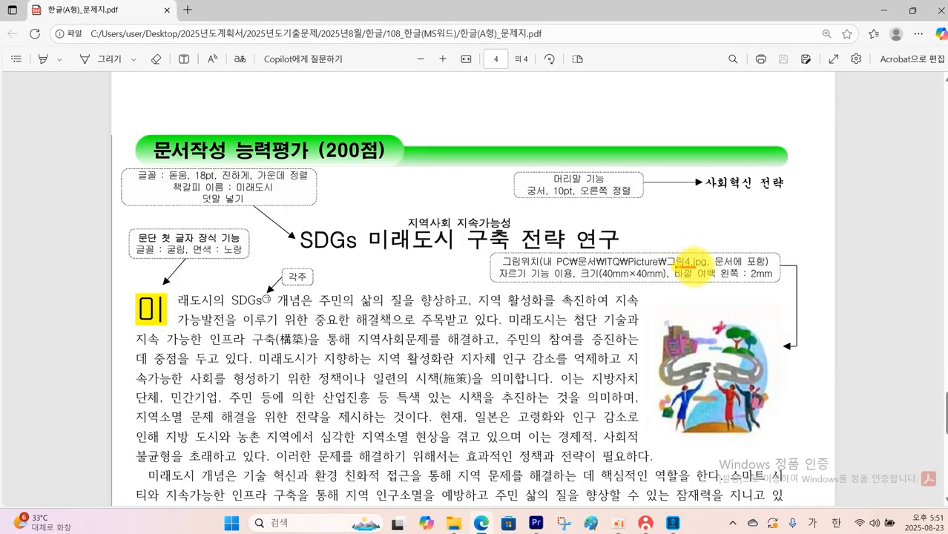
{"action": "left_click_drag", "start_coordinate": [745, 243], "coordinate": [730, 261]}
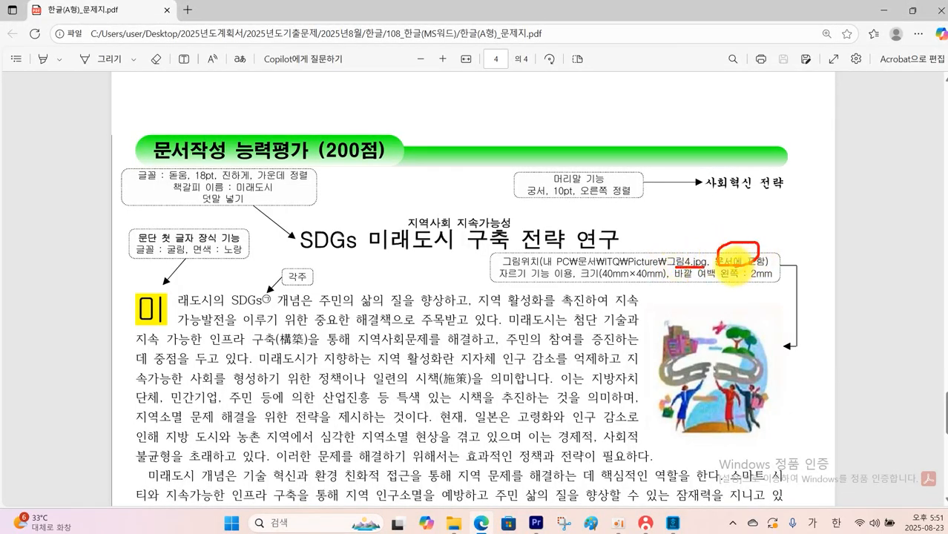
{"action": "mouse_move", "coordinate": [591, 280]}
{"action": "left_mouse_down"}
{"action": "mouse_move", "coordinate": [625, 271]}
{"action": "mouse_move", "coordinate": [785, 283]}
{"action": "mouse_move", "coordinate": [742, 281]}
{"action": "mouse_move", "coordinate": [764, 287]}
{"action": "left_mouse_up"}
{"action": "key", "text": "Escape"}
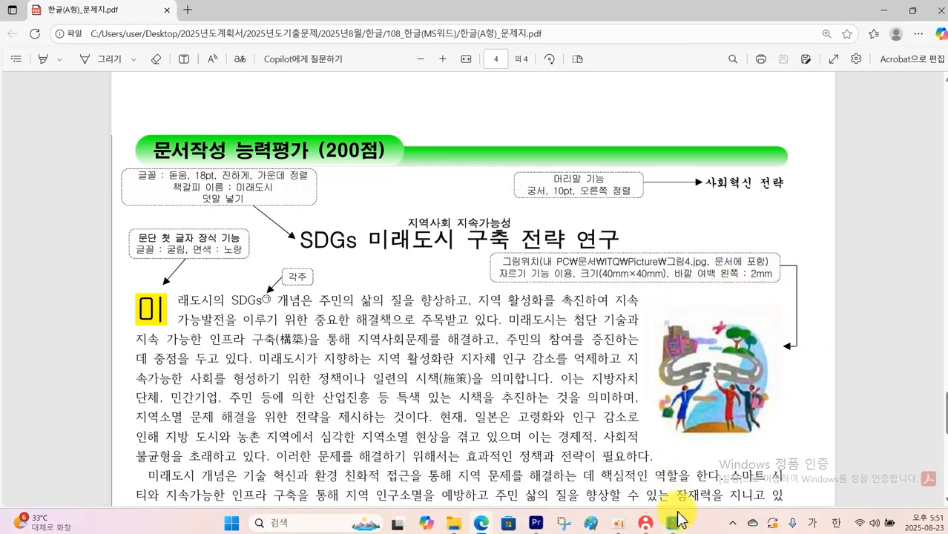
{"action": "left_click", "coordinate": [677, 515]}
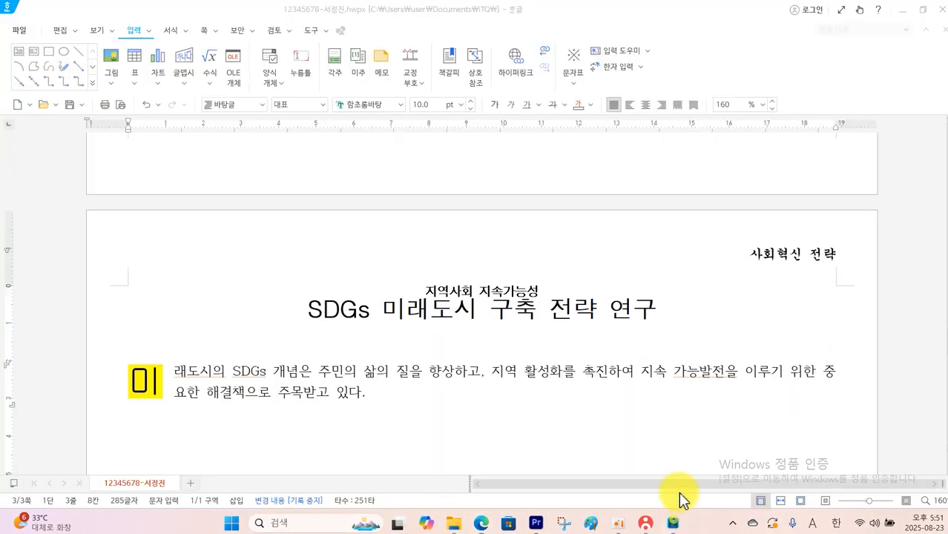
{"action": "left_click", "coordinate": [125, 63]}
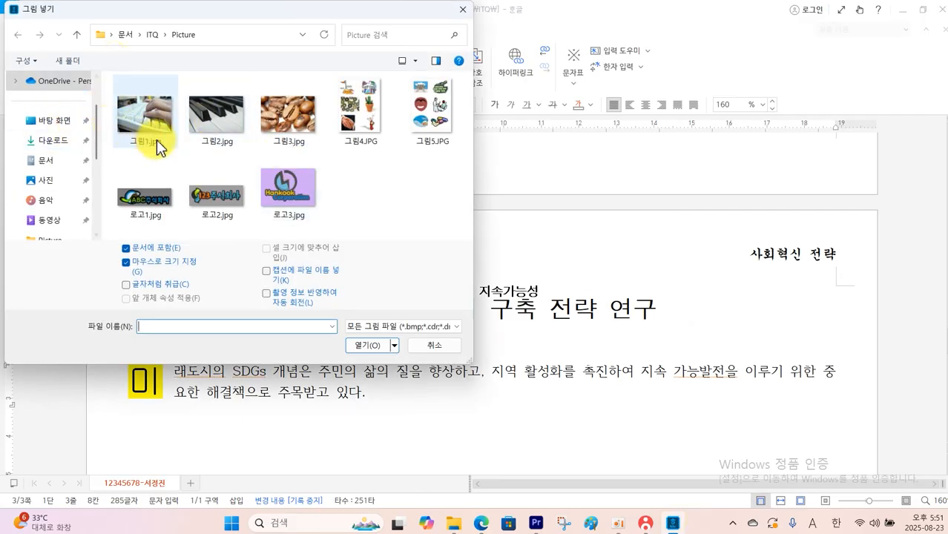
{"action": "left_click", "coordinate": [360, 112]}
{"action": "left_click", "coordinate": [368, 345]}
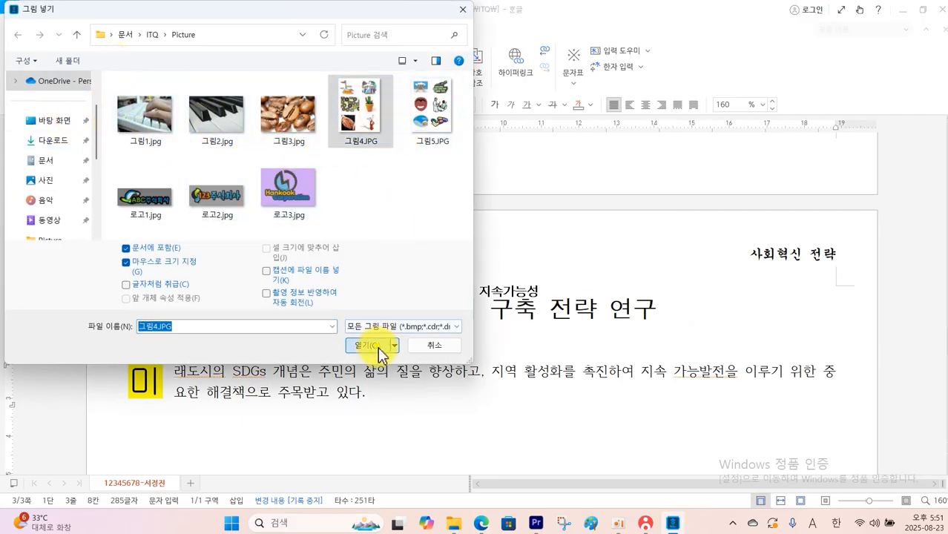
{"action": "left_click_drag", "start_coordinate": [626, 359], "coordinate": [806, 449]}
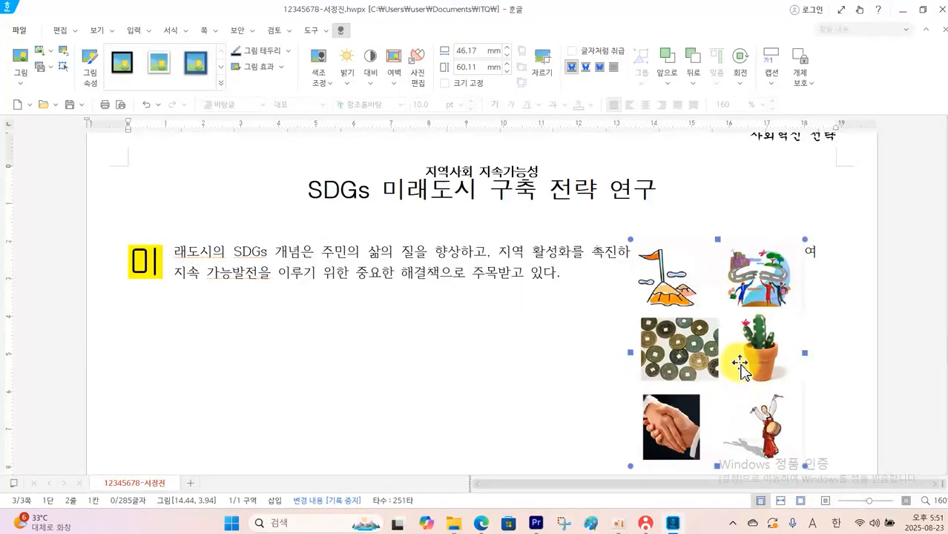
Crop the picture to its upper-right city illustration and lock its size at 40 mm wide by 40 mm high
{"action": "left_click", "coordinate": [543, 78]}
{"action": "left_click_drag", "start_coordinate": [635, 458], "coordinate": [700, 320]}
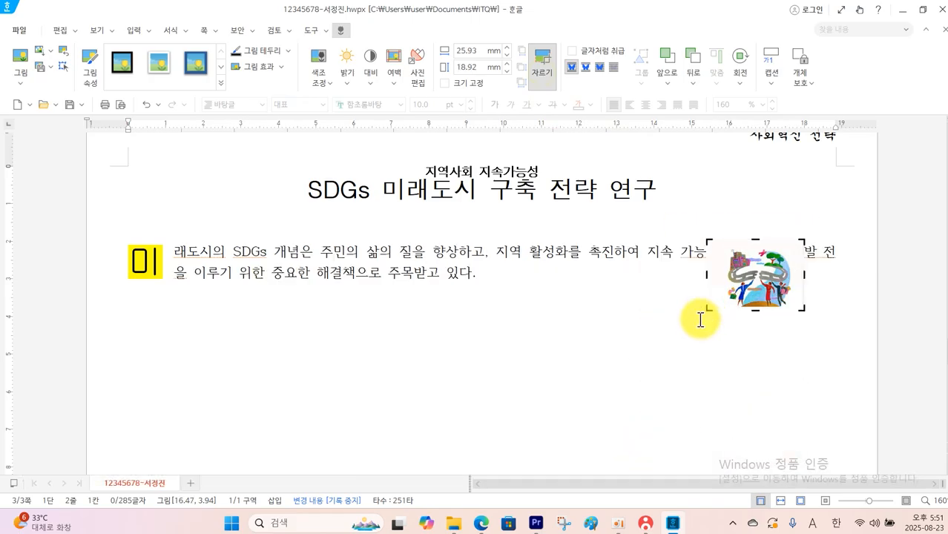
{"action": "double_click", "coordinate": [759, 290]}
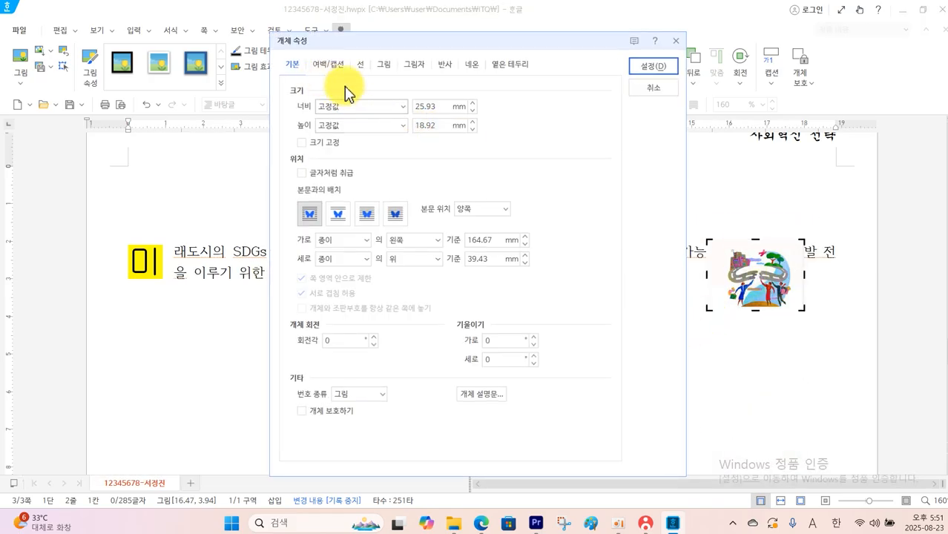
{"action": "double_click", "coordinate": [441, 107]}
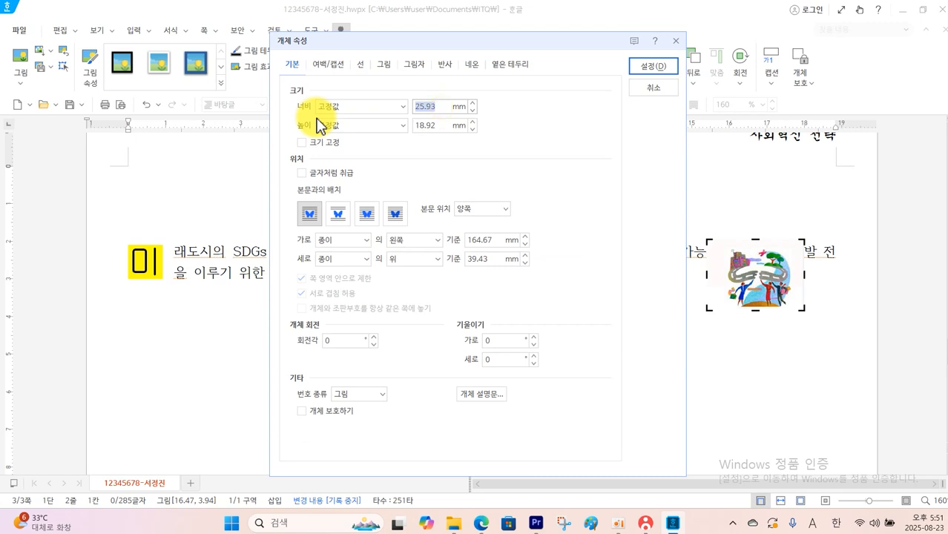
{"action": "double_click", "coordinate": [439, 126]}
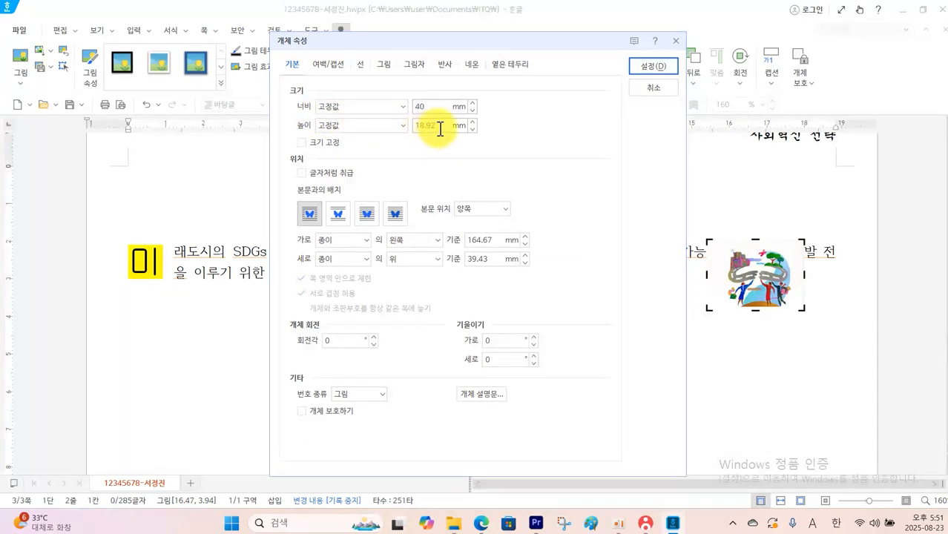
{"action": "type", "text": "40"}
{"action": "left_click", "coordinate": [329, 142]}
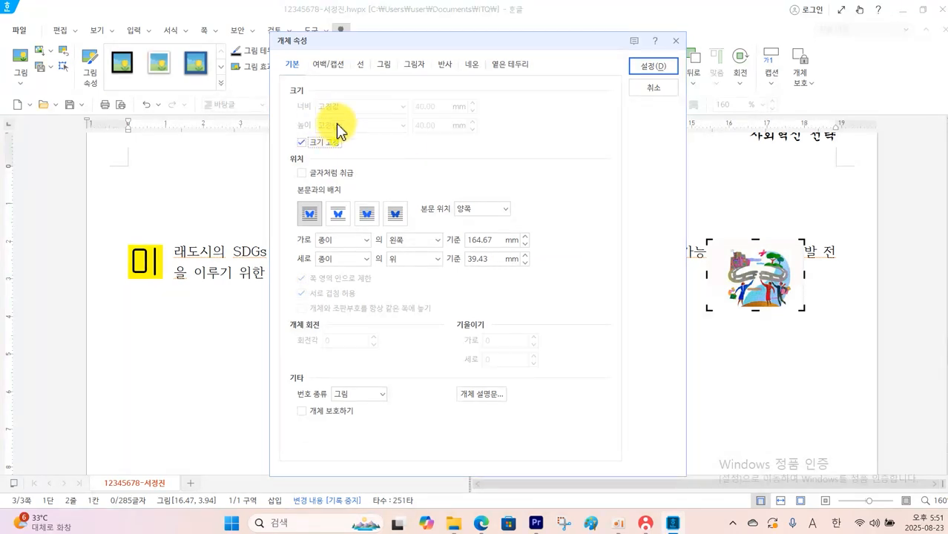
Give the picture a 2 mm left outer margin, align it with the page's right text margin and return to the paragraph text
{"action": "left_click", "coordinate": [326, 65]}
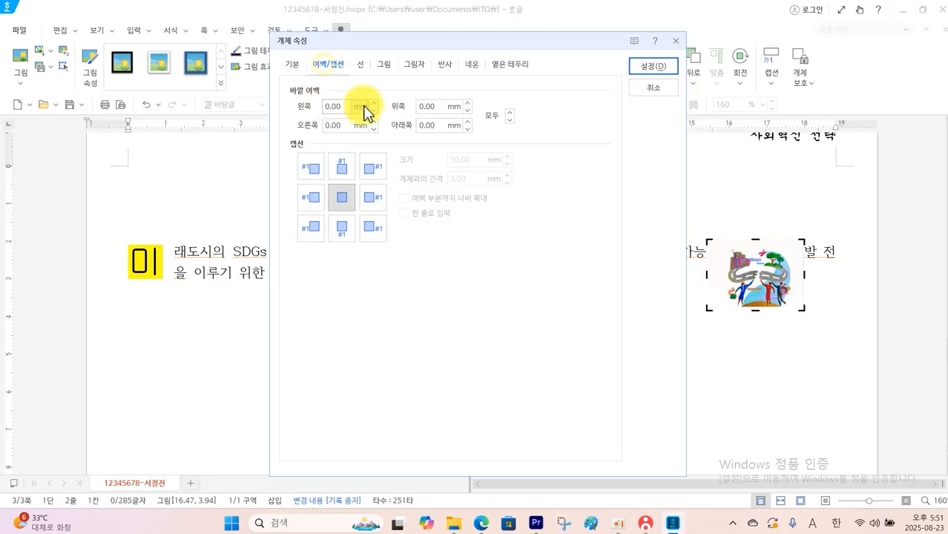
{"action": "left_click", "coordinate": [643, 65]}
{"action": "left_click_drag", "start_coordinate": [792, 310], "coordinate": [768, 321]}
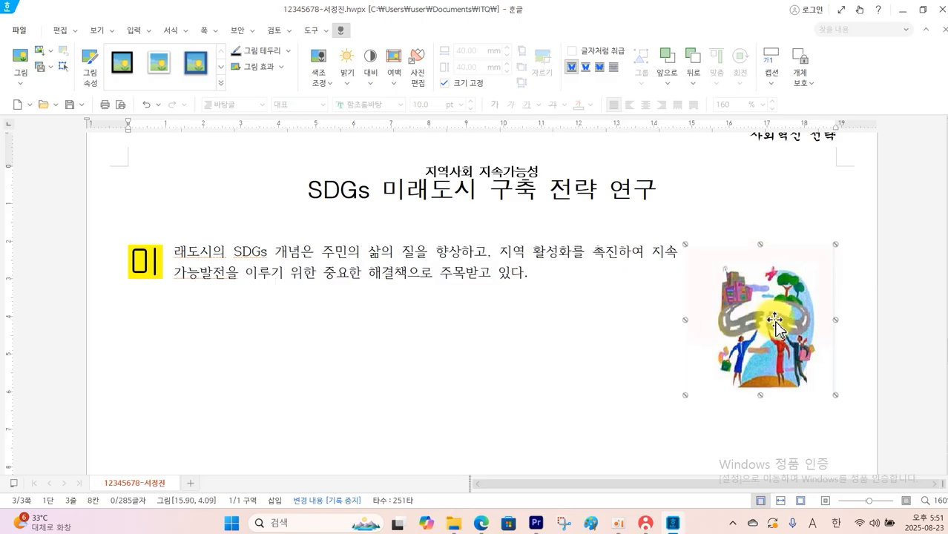
{"action": "left_click", "coordinate": [540, 276]}
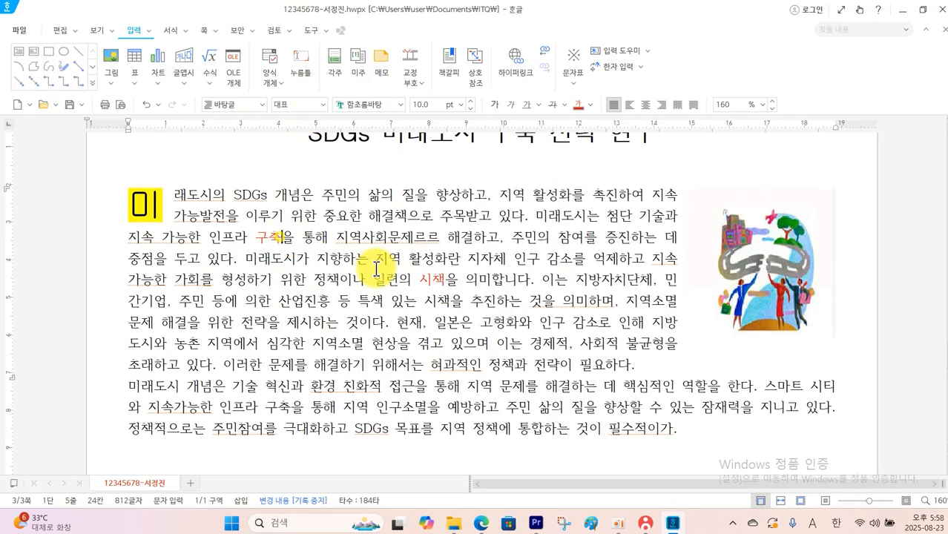
Convert the red word 구축 to Hanja as 구축(構築), using the 한글(漢字) format
{"action": "left_click", "coordinate": [284, 239]}
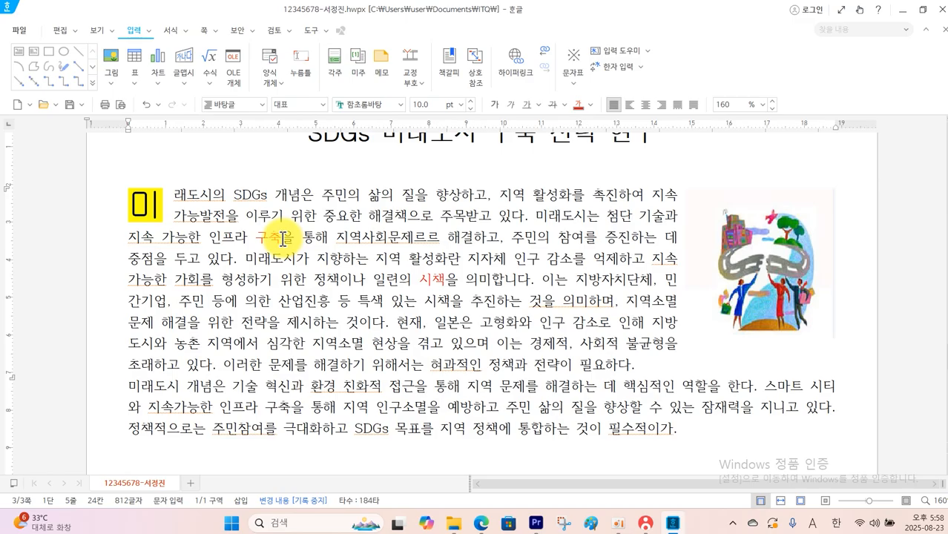
{"action": "key", "text": "F9"}
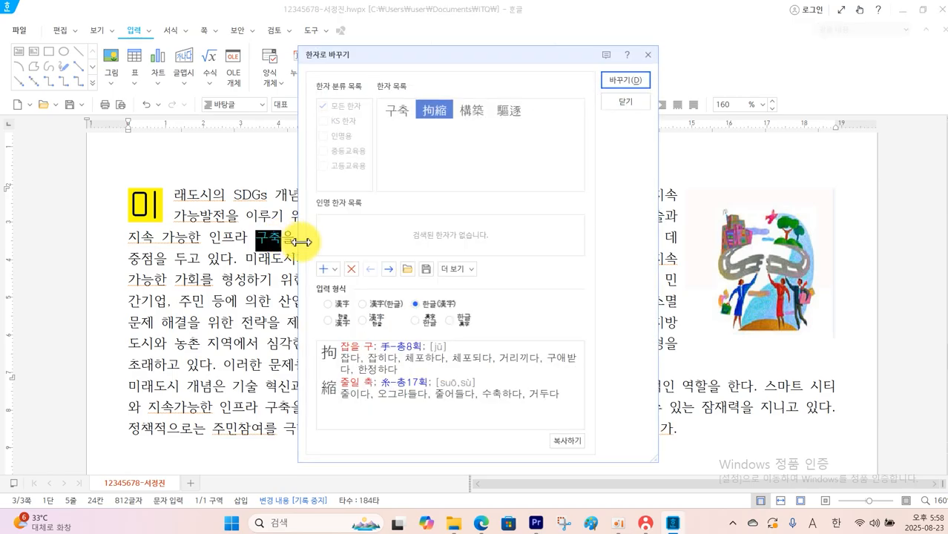
{"action": "left_click", "coordinate": [628, 104]}
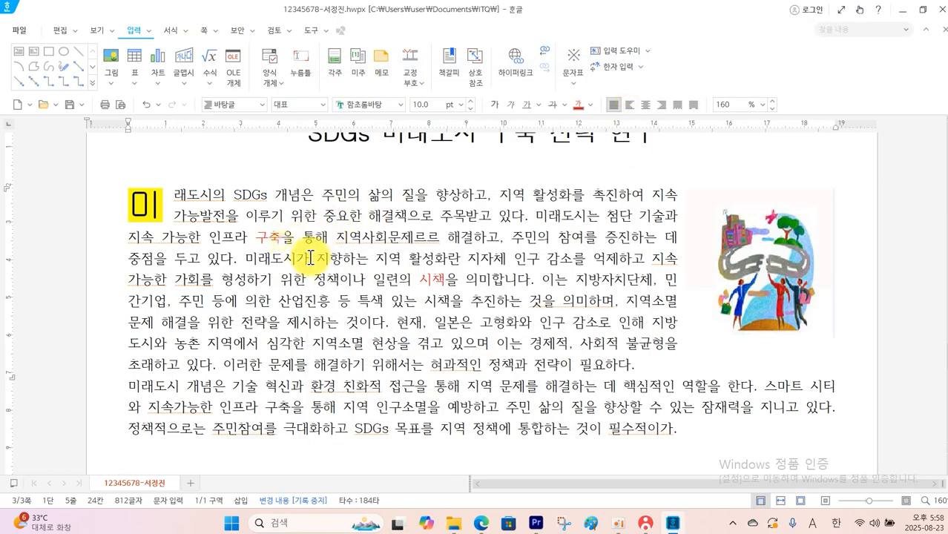
{"action": "key", "text": "F9"}
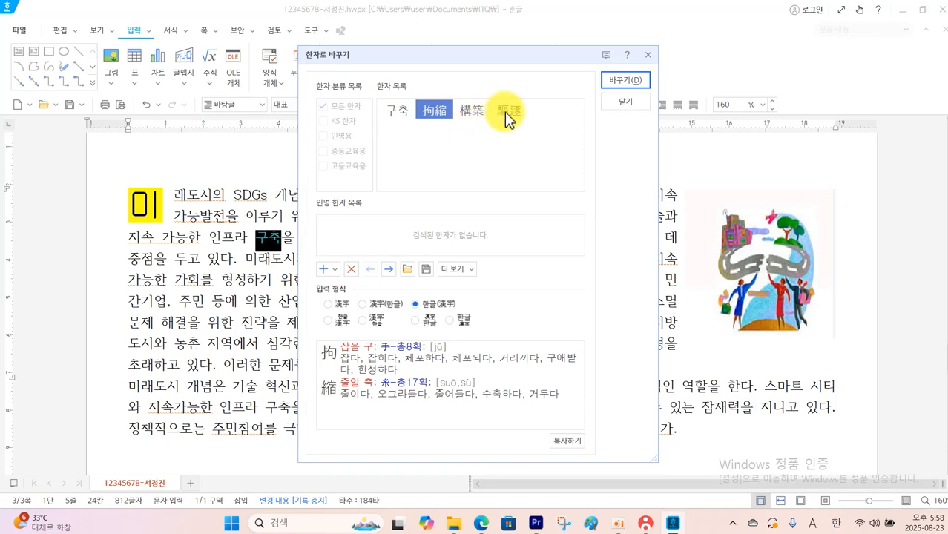
{"action": "left_click", "coordinate": [475, 113]}
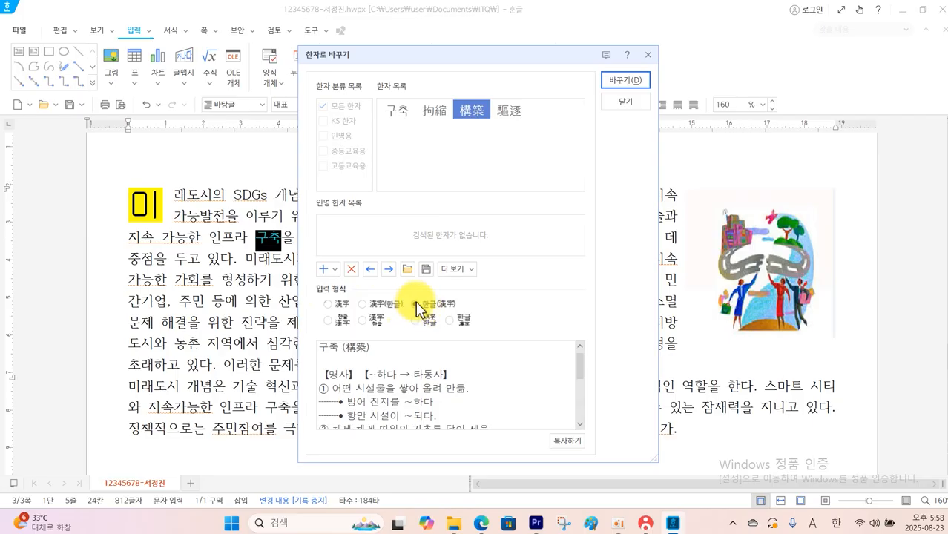
{"action": "left_click", "coordinate": [630, 80]}
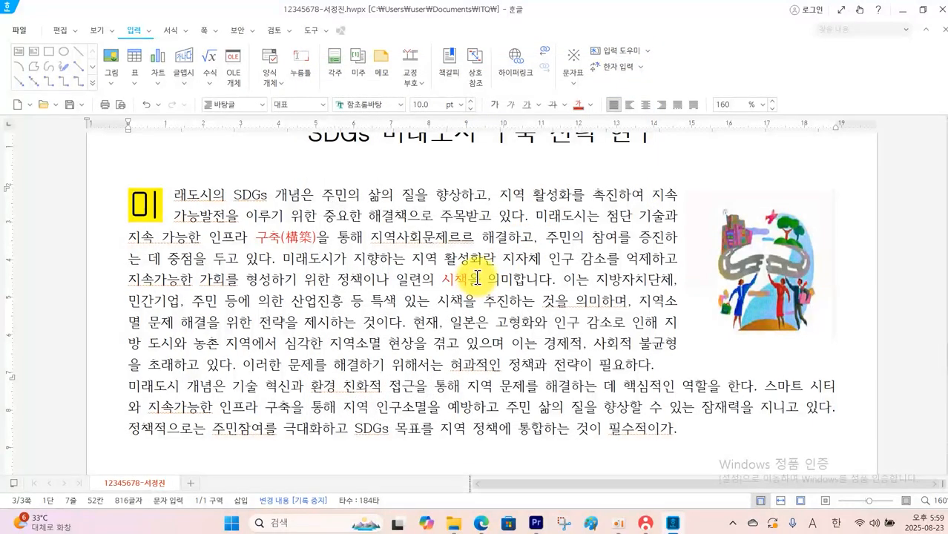
Convert the red word 시책 to Hanja as 시책(施策), using the 한글(漢字) format
{"action": "left_click", "coordinate": [478, 278]}
{"action": "key", "text": "F9"}
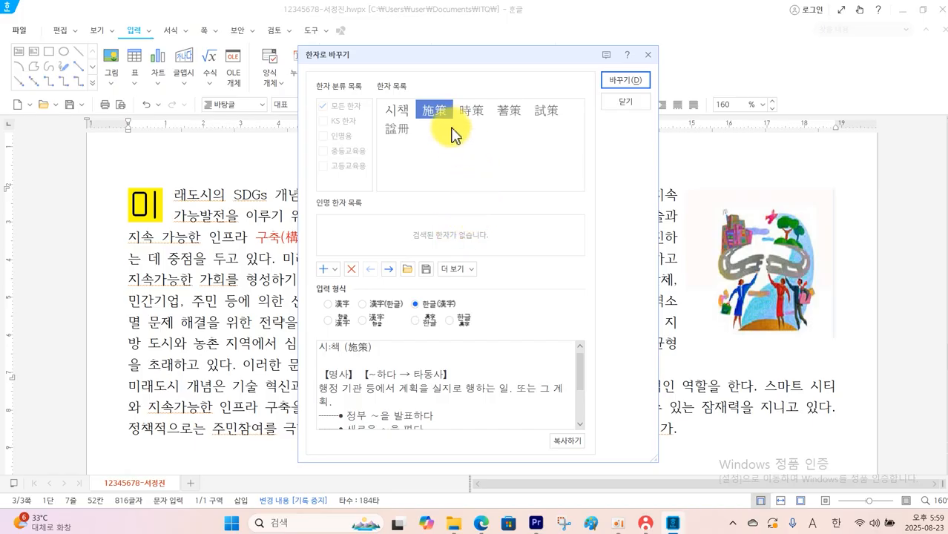
{"action": "mouse_move", "coordinate": [440, 111]}
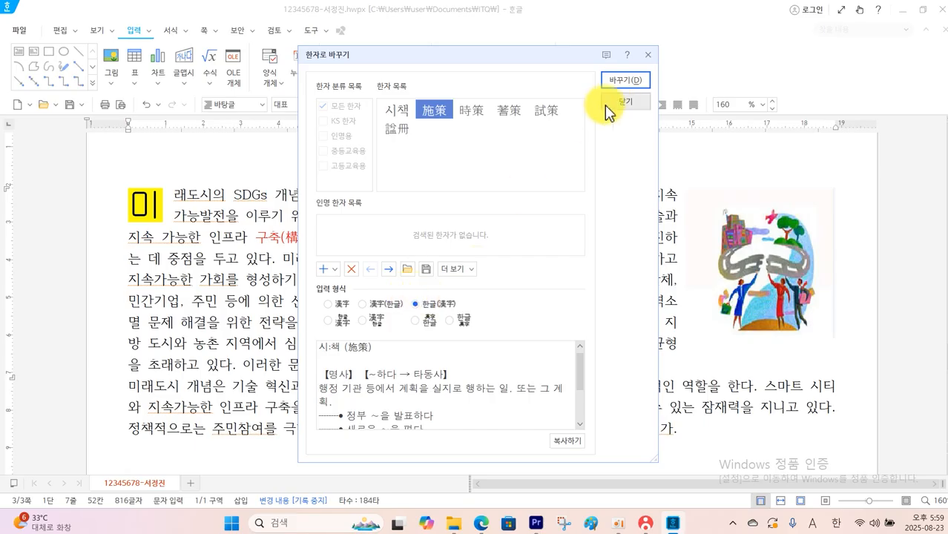
{"action": "left_click", "coordinate": [624, 82]}
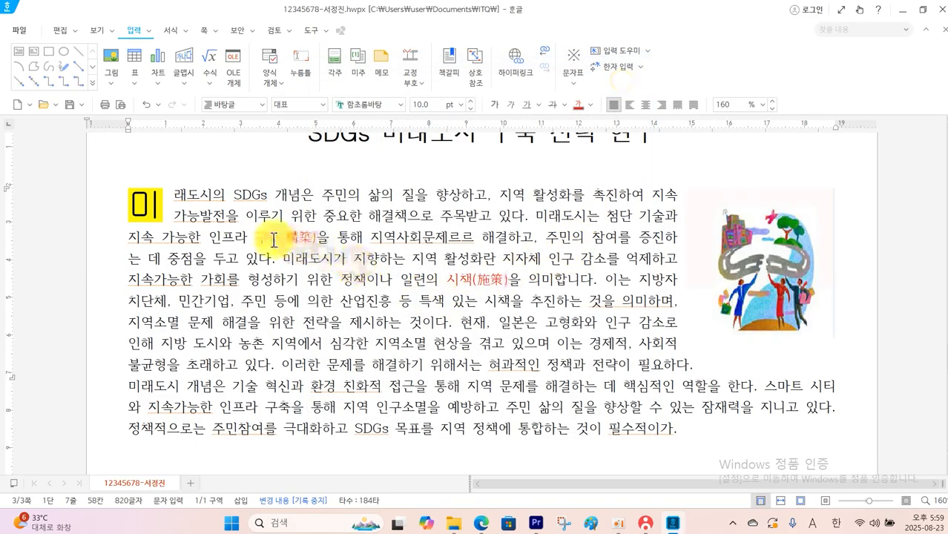
Set the font colour of the red words 구축(構築) and 시책(施策) to black
{"action": "left_click_drag", "start_coordinate": [256, 238], "coordinate": [316, 237]}
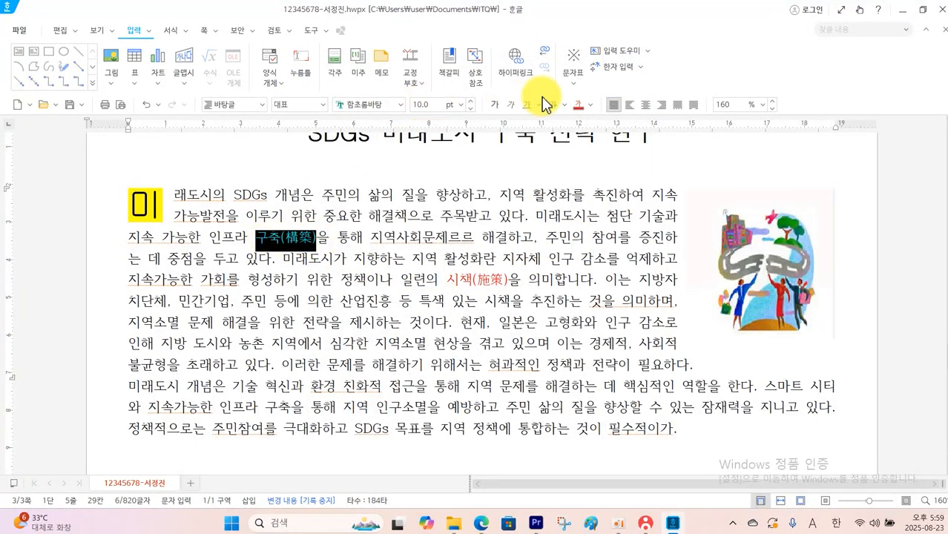
{"action": "left_click", "coordinate": [591, 109]}
{"action": "left_click", "coordinate": [588, 138]}
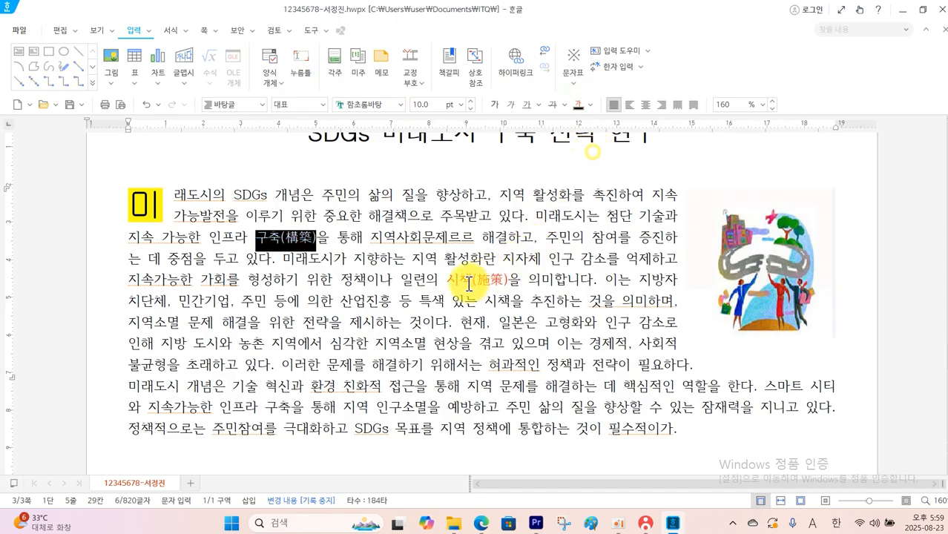
{"action": "left_click_drag", "start_coordinate": [445, 281], "coordinate": [509, 282]}
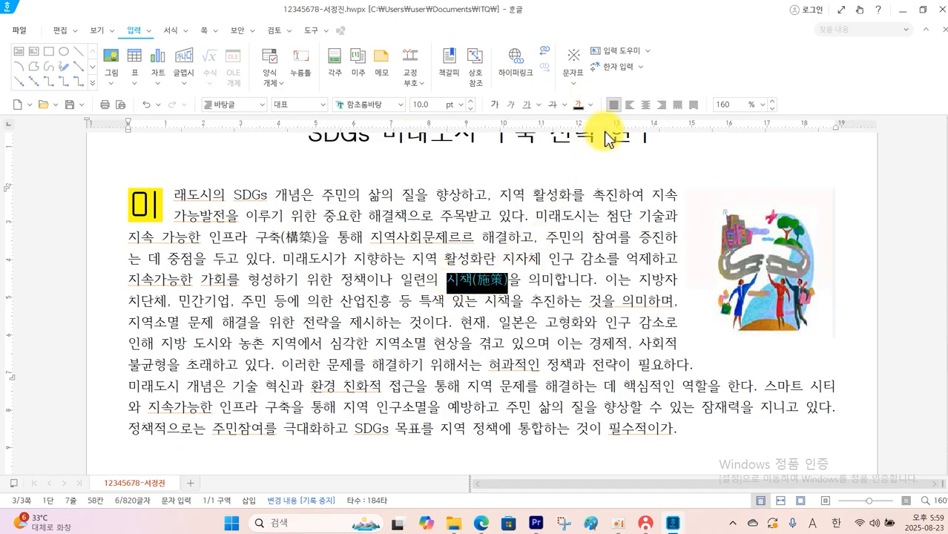
Insert a footnote right after SDGs in the first body line and set its number format to ㉠, ㉡, ㉢
{"action": "left_click", "coordinate": [268, 196]}
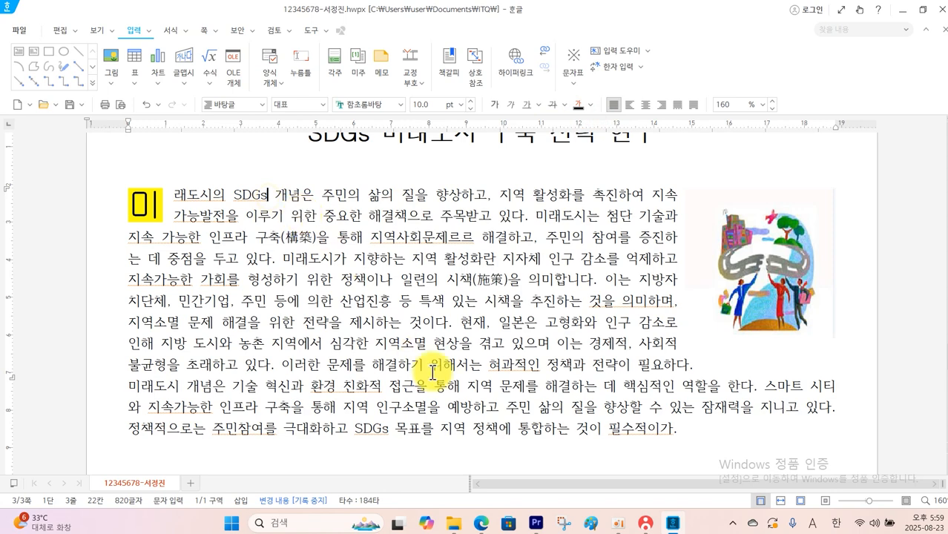
{"action": "left_click", "coordinate": [484, 523]}
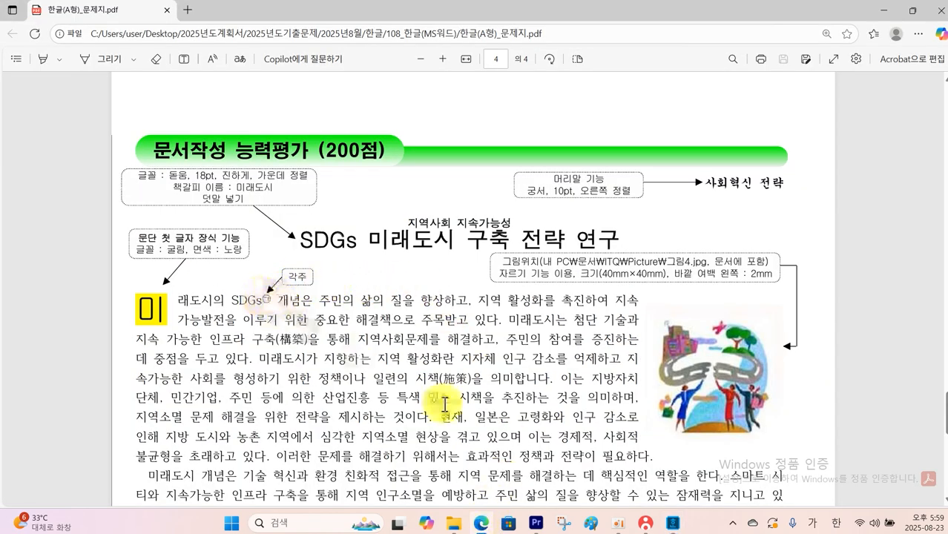
{"action": "left_click", "coordinate": [675, 526]}
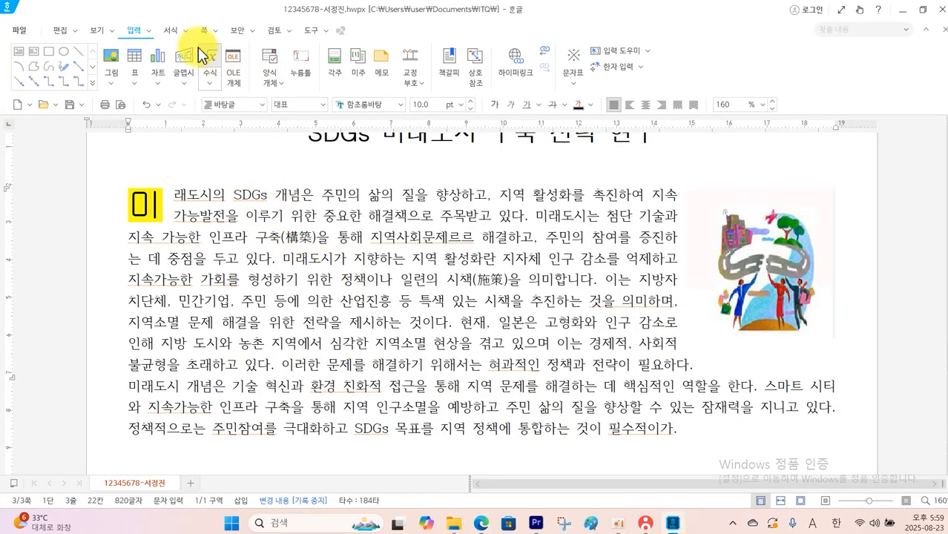
{"action": "left_click", "coordinate": [343, 63]}
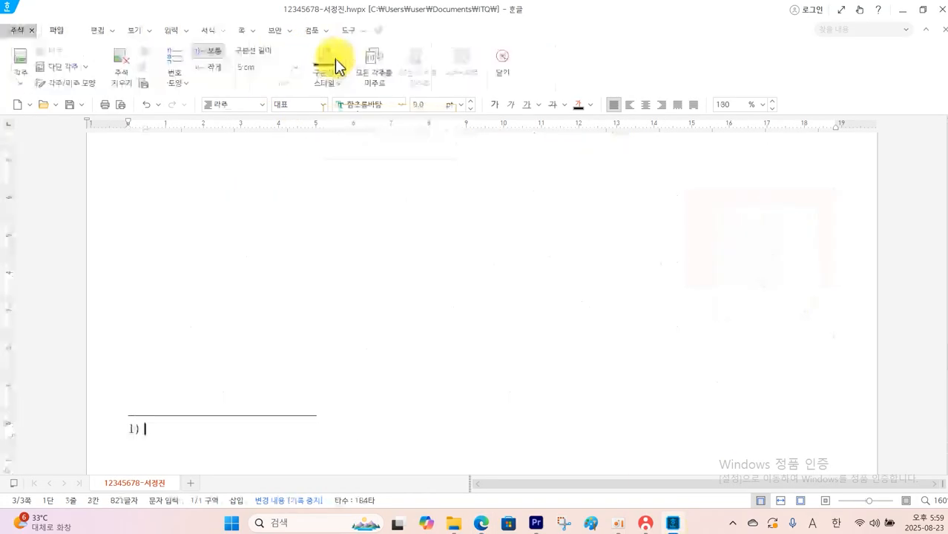
{"action": "left_click", "coordinate": [175, 83]}
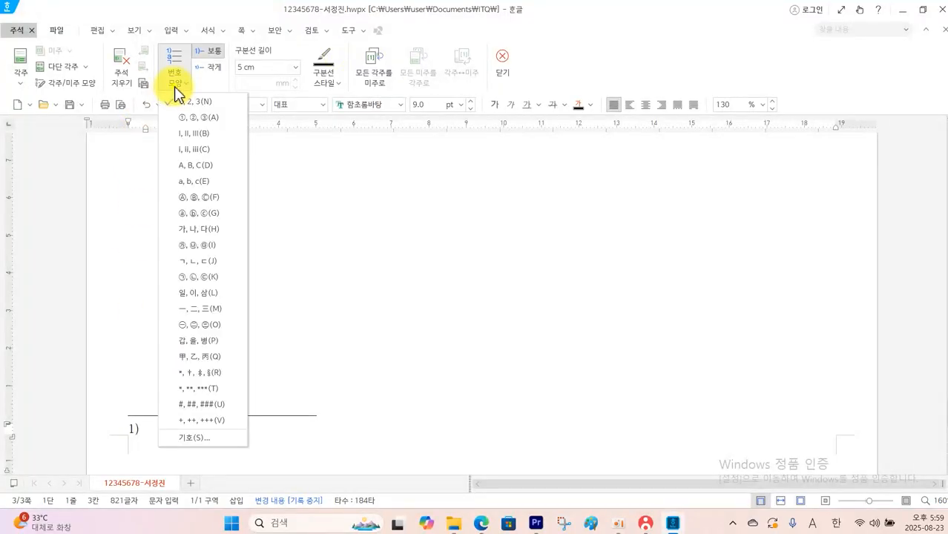
{"action": "left_click", "coordinate": [206, 277]}
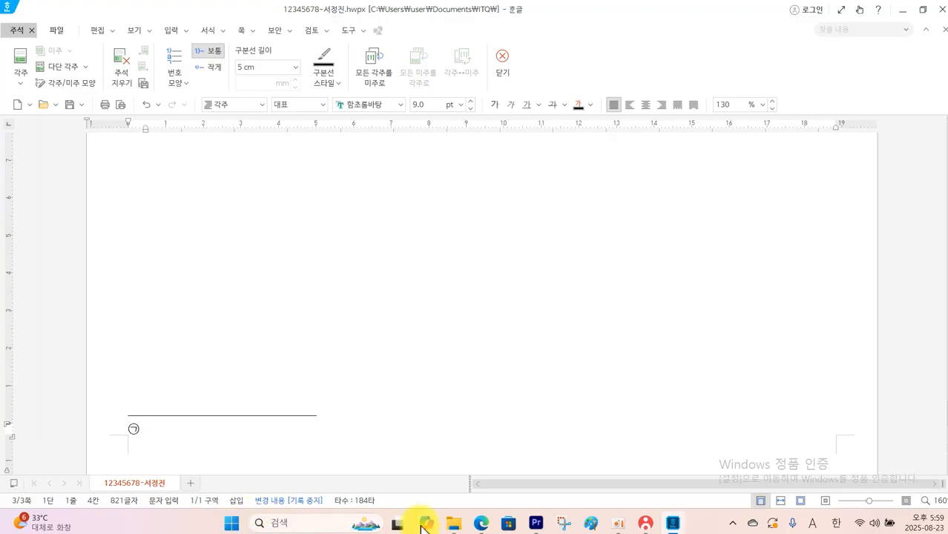
Enter the footnote text from the exam PDF, 2016년부터 2030년까지 17가지 주목표와 169개 세부 목표로 시행, and return to the body
{"action": "left_click", "coordinate": [481, 523]}
{"action": "scroll", "coordinate": [479, 345], "scroll_direction": "down", "scroll_amount": 10}
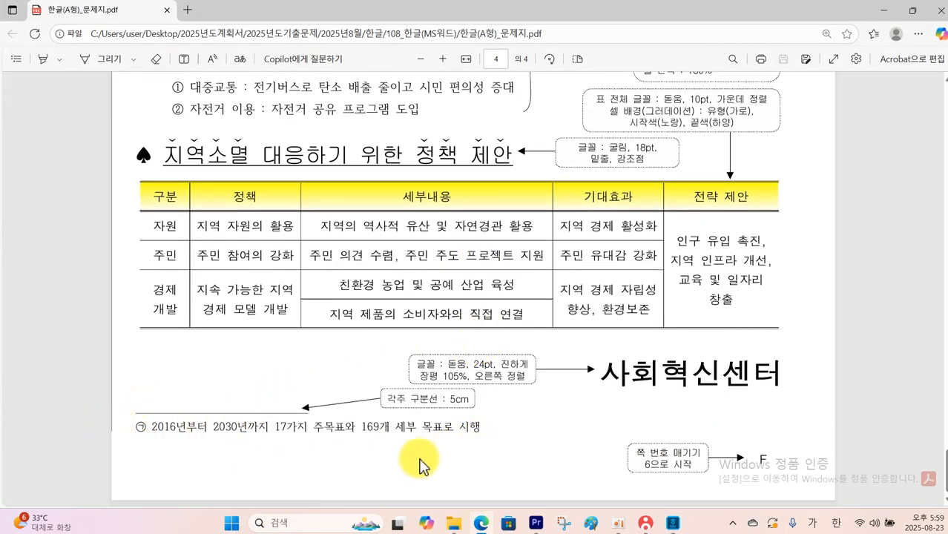
{"action": "left_click", "coordinate": [671, 524]}
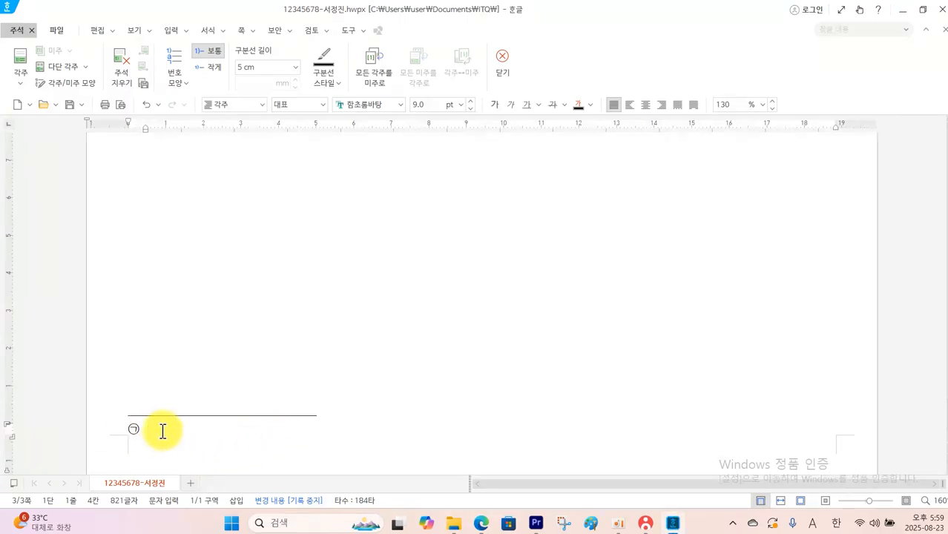
{"action": "type", "text": "년부터 2030년까지 17가지 주목표와 169개 세부 목표로 시행"}
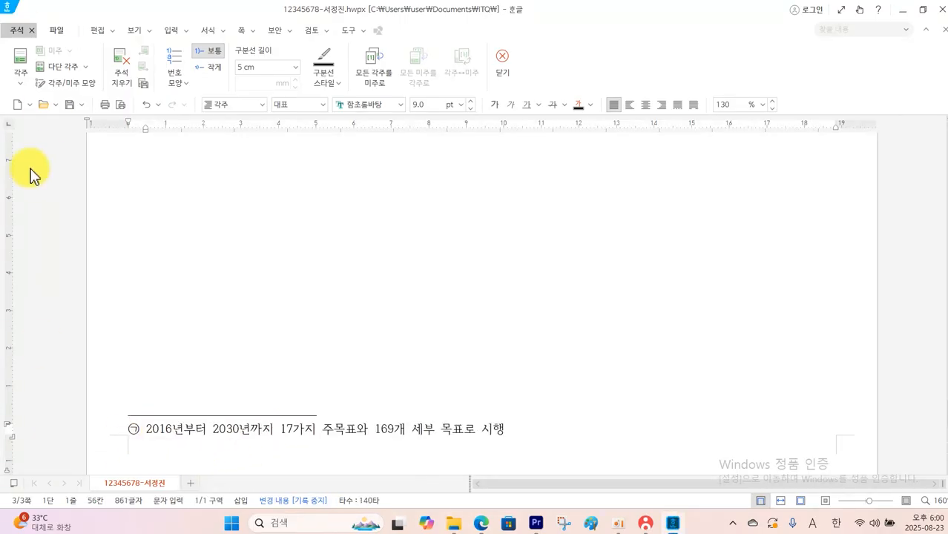
{"action": "left_click", "coordinate": [502, 63]}
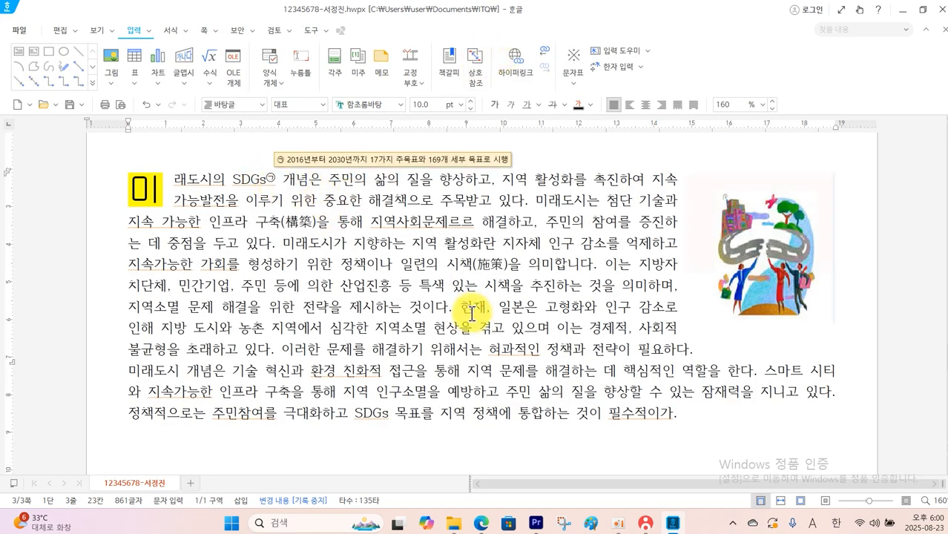
Correct the typo 지역사회문제르르 in the first paragraph to 지역사회문제를
{"action": "left_click", "coordinate": [466, 229]}
{"action": "key", "text": "Delete"}
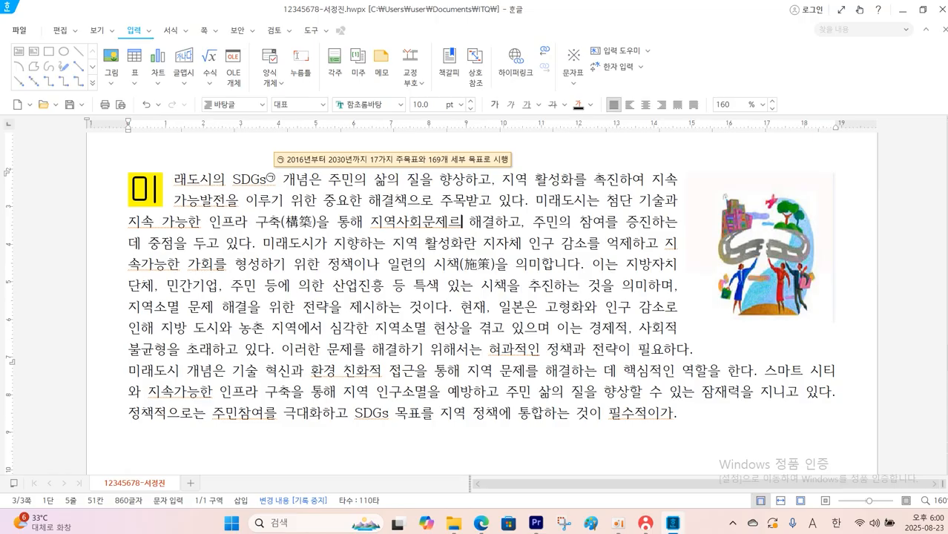
{"action": "key", "text": "BackSpace"}
{"action": "type", "text": "ㄹ"}
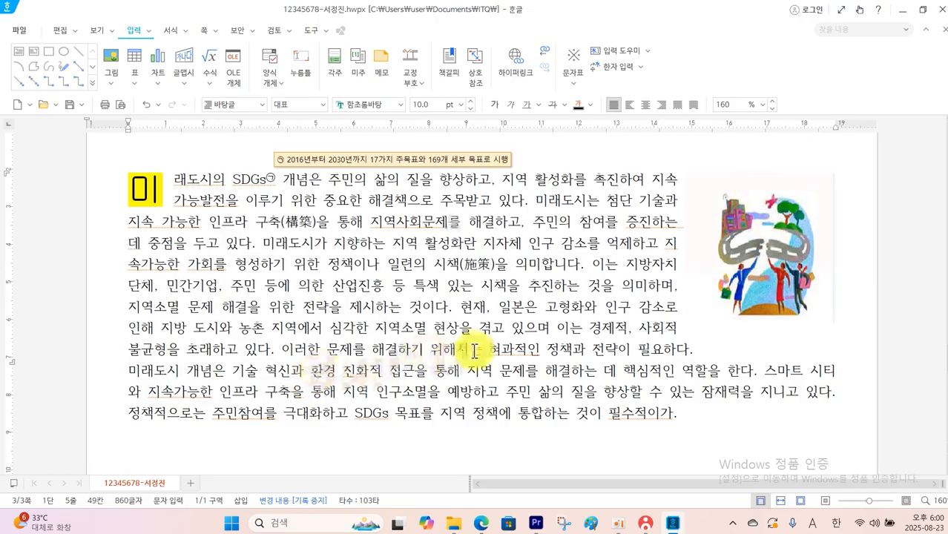
Place the text cursor at the start of the second body paragraph, before 미래도시 개념은
{"action": "left_click", "coordinate": [127, 371]}
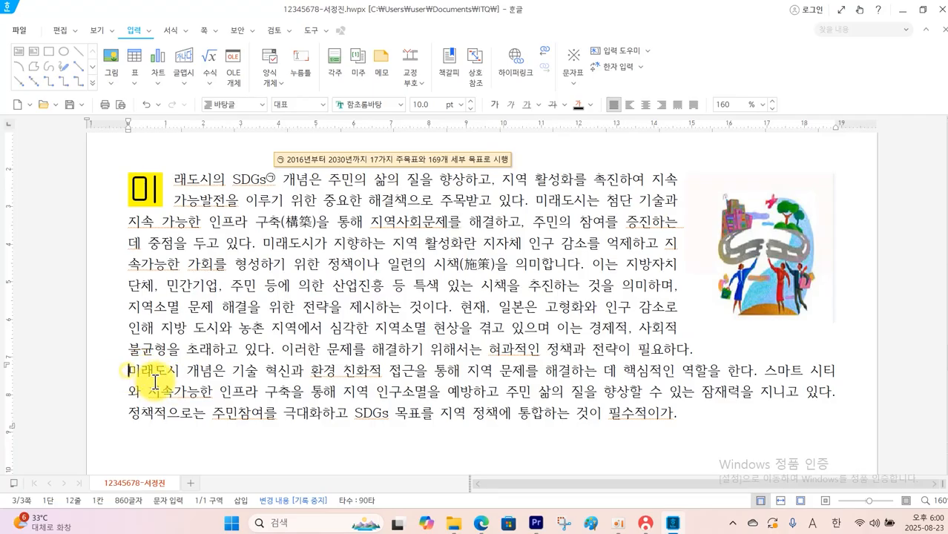
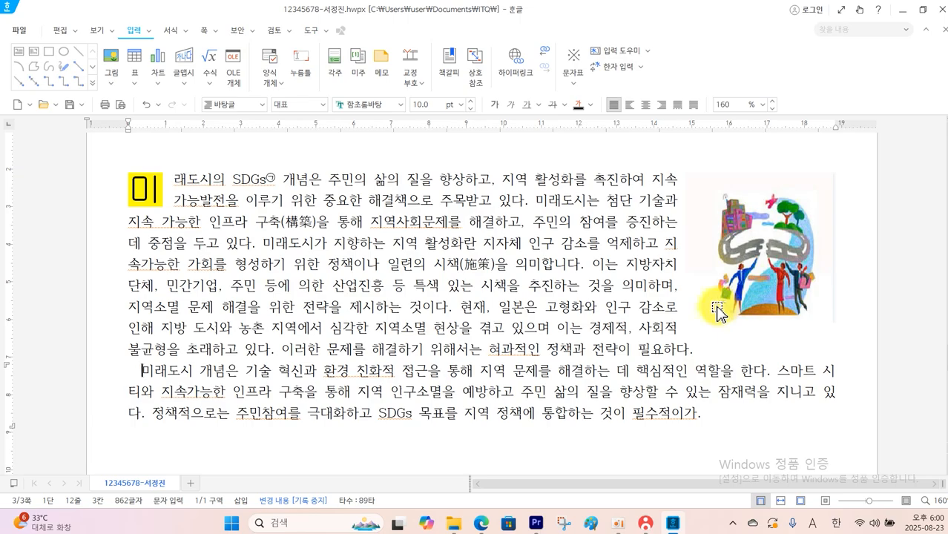
Correct the last word of the second body paragraph to 필수적이다. and start a new line below it, leaving one blank line
{"action": "mouse_move", "coordinate": [684, 181]}
{"action": "left_mouse_down"}
{"action": "mouse_move", "coordinate": [687, 325]}
{"action": "mouse_move", "coordinate": [697, 317]}
{"action": "left_mouse_up"}
{"action": "left_click_drag", "start_coordinate": [843, 362], "coordinate": [855, 395]}
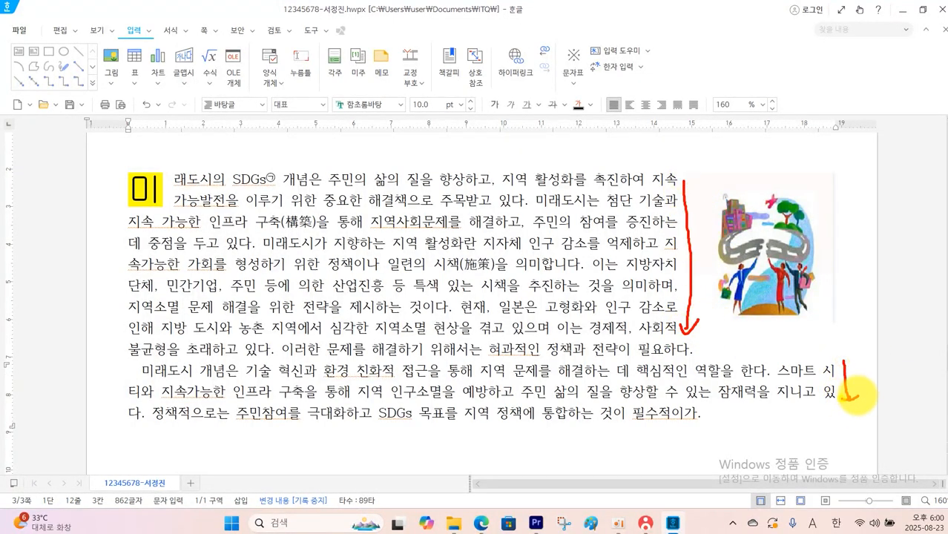
{"action": "left_click", "coordinate": [711, 420]}
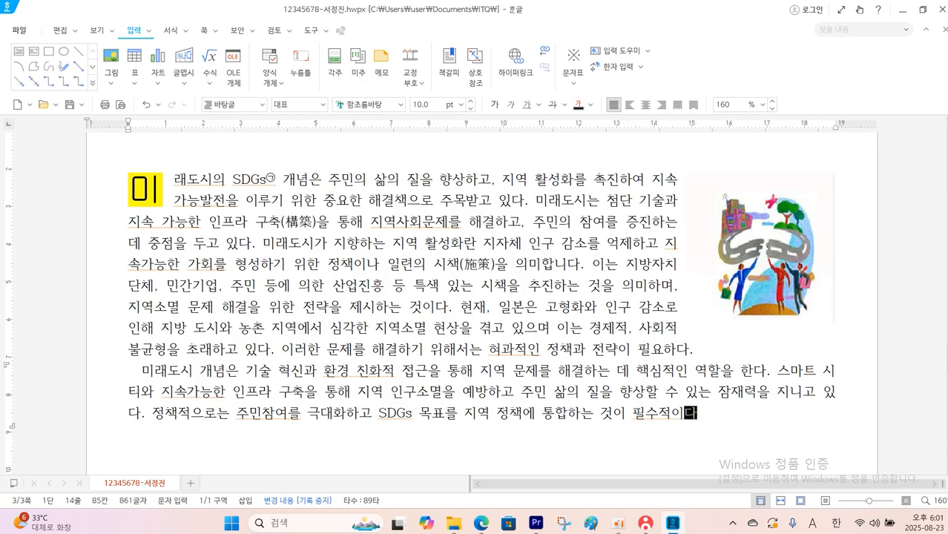
{"action": "key", "text": "Return"}
{"action": "key", "text": "Return"}
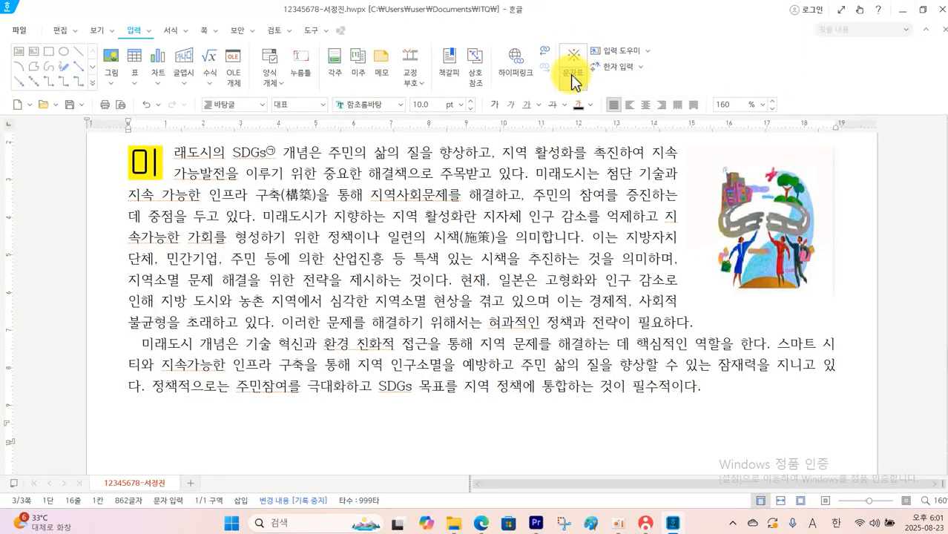
Check the heading symbol in the exam PDF and insert ♠ from the 전각 기호(일반) characters on the new line in 한글
{"action": "left_click", "coordinate": [480, 524]}
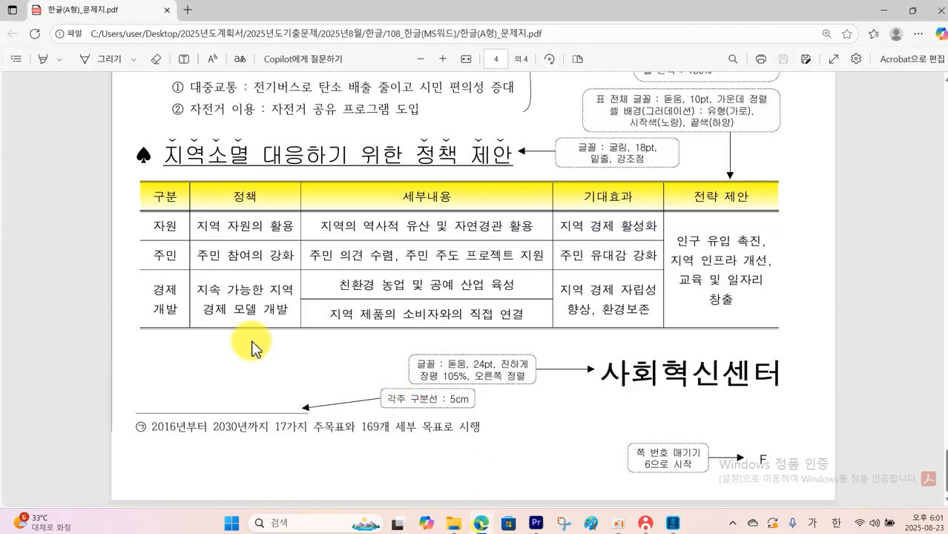
{"action": "scroll", "coordinate": [249, 245], "scroll_direction": "up", "scroll_amount": 6}
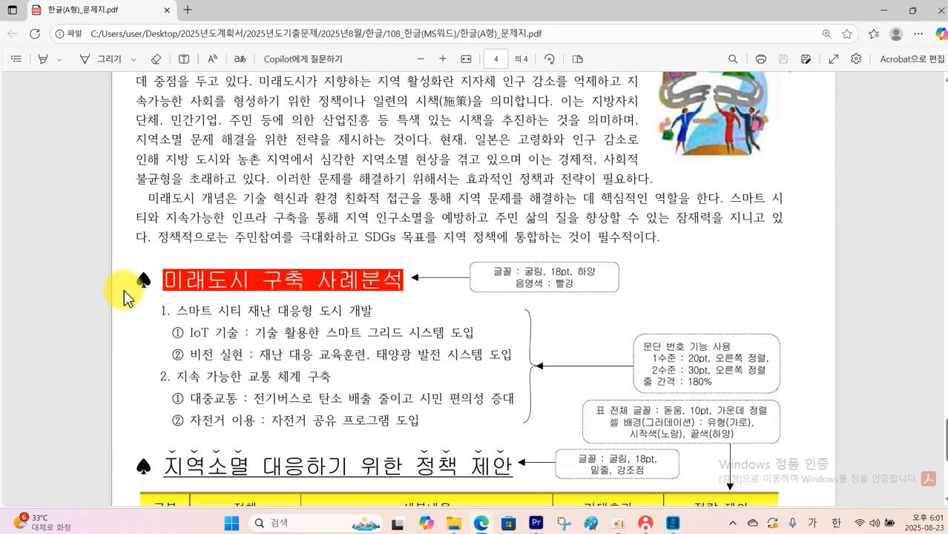
{"action": "left_click", "coordinate": [139, 281]}
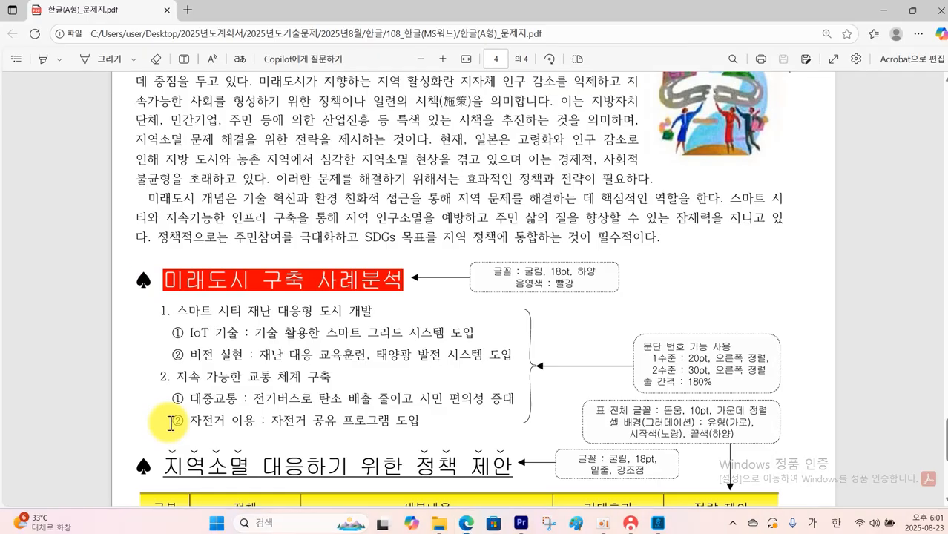
{"action": "left_click", "coordinate": [675, 528]}
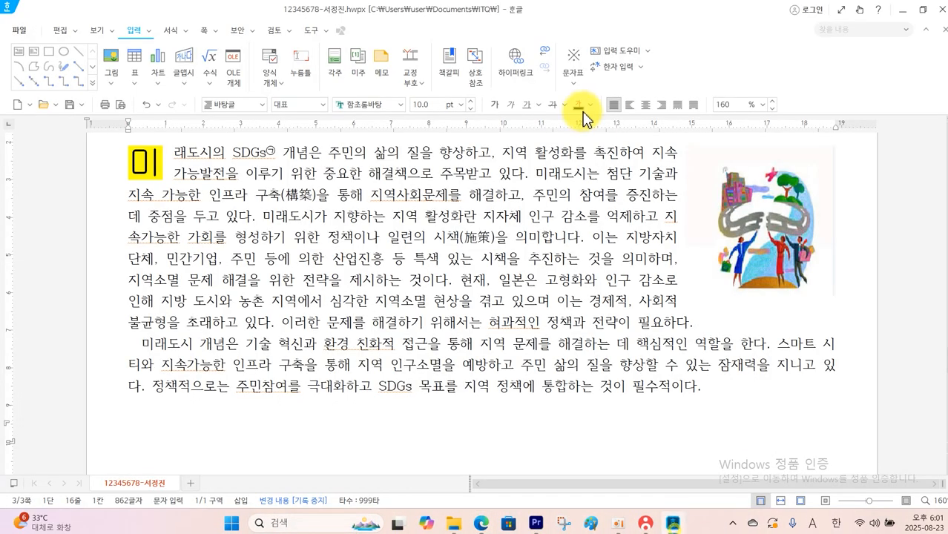
{"action": "left_click", "coordinate": [574, 81]}
{"action": "left_click", "coordinate": [593, 129]}
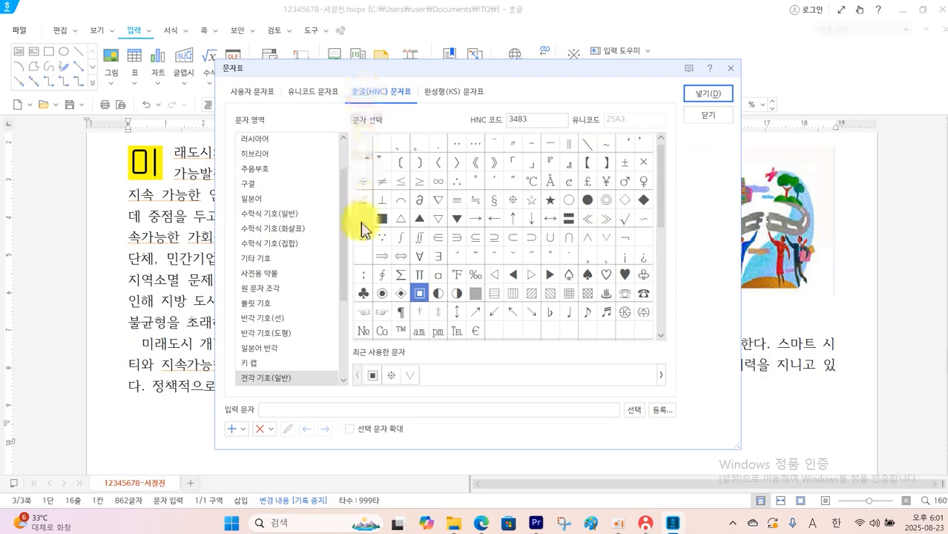
{"action": "left_click", "coordinate": [268, 377]}
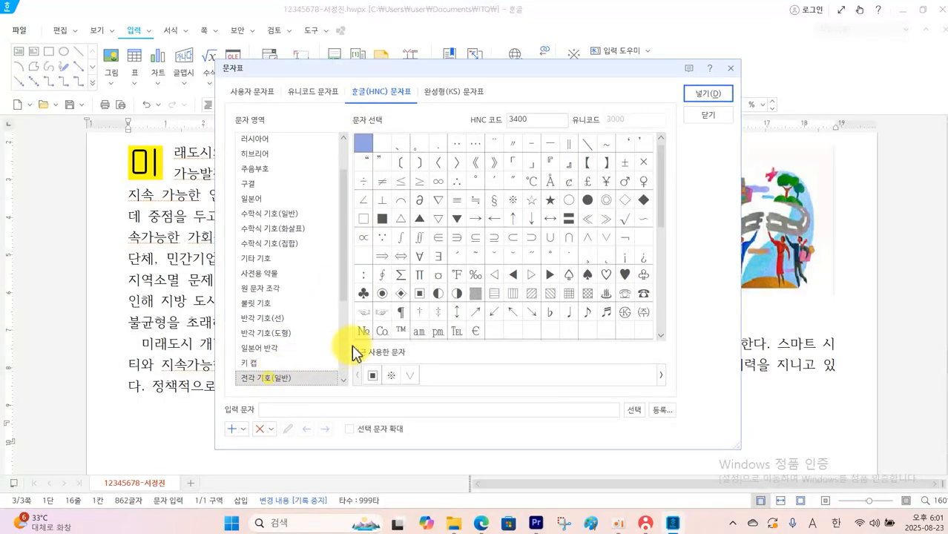
{"action": "left_click", "coordinate": [587, 274]}
{"action": "left_click", "coordinate": [707, 94]}
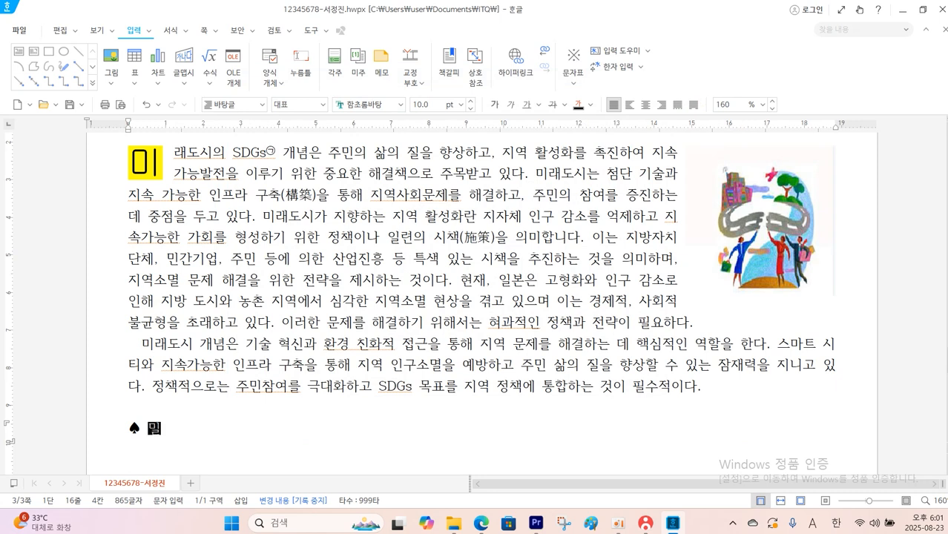
Enter the heading 미래도시 구축 사례분석, the exam's six item lines below it, and the second heading ♠ 지역소멸 대응하기 위한 정책 제안
{"action": "type", "text": "미래도시 구축 사례분석"}
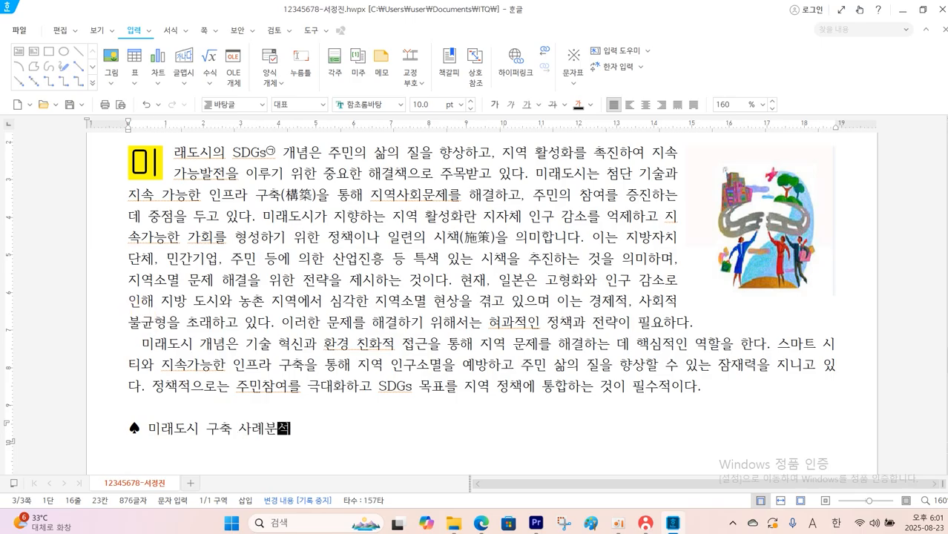
{"action": "key", "text": "Return"}
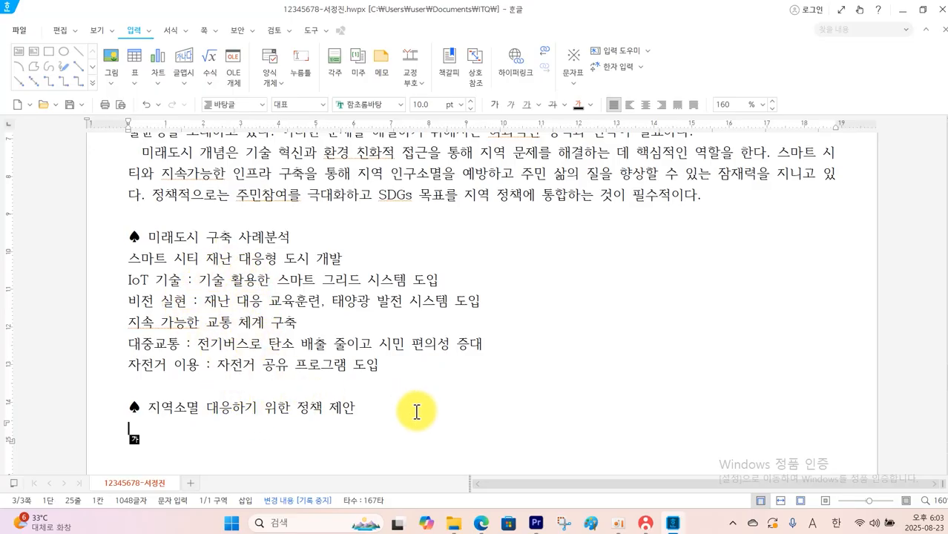
Check the first heading's format in the exam PDF and set the ♠ 미래도시 구축 사례분석 line to 굴림, 18 pt
{"action": "left_click", "coordinate": [475, 475]}
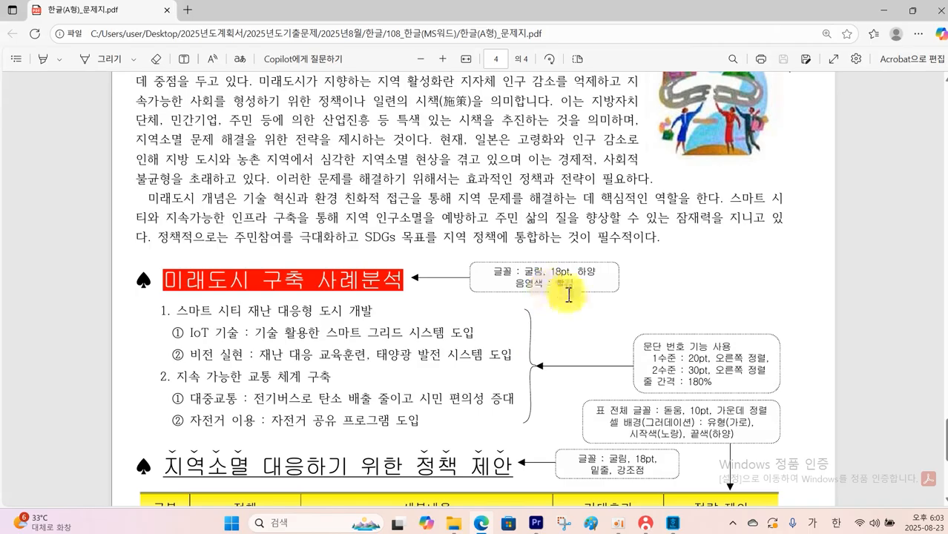
{"action": "left_click", "coordinate": [674, 523]}
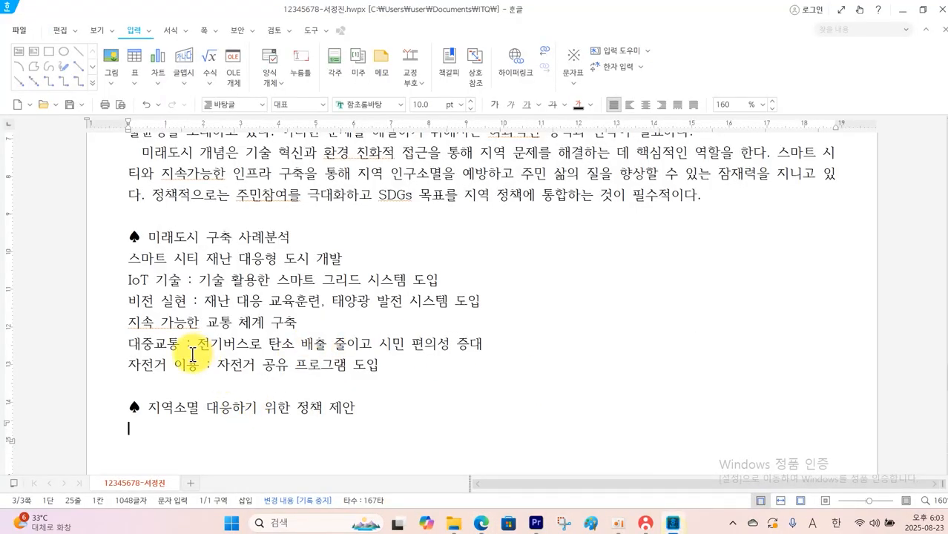
{"action": "left_click_drag", "start_coordinate": [127, 236], "coordinate": [293, 239]}
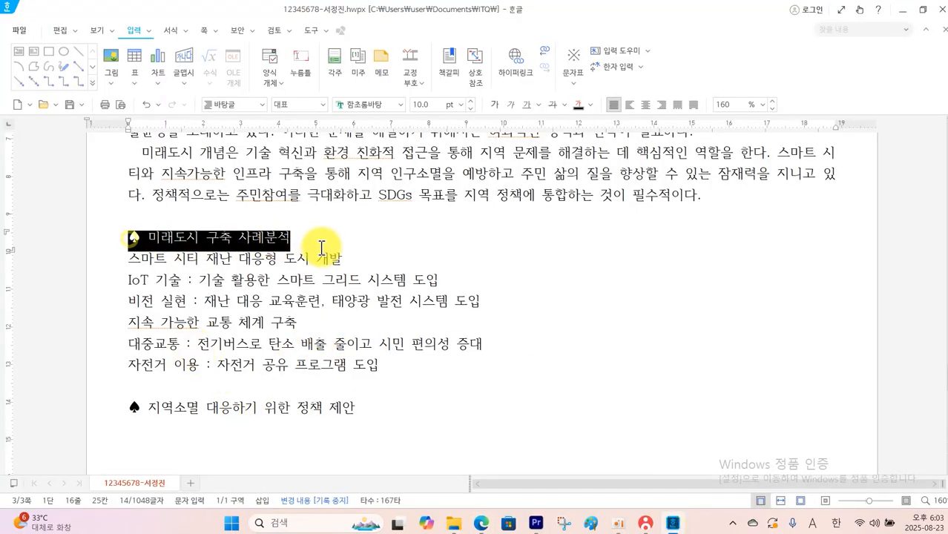
{"action": "left_click", "coordinate": [401, 105]}
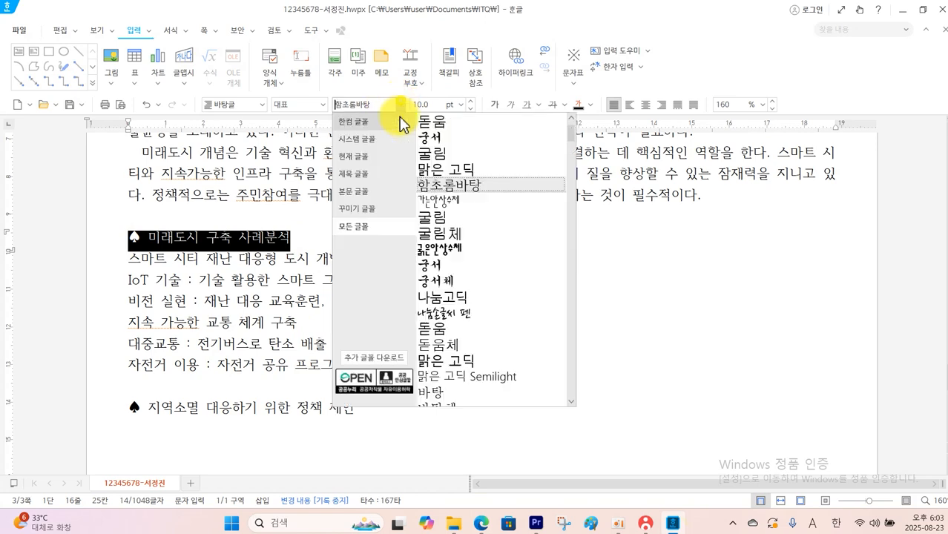
{"action": "left_click", "coordinate": [438, 153]}
{"action": "left_click", "coordinate": [460, 108]}
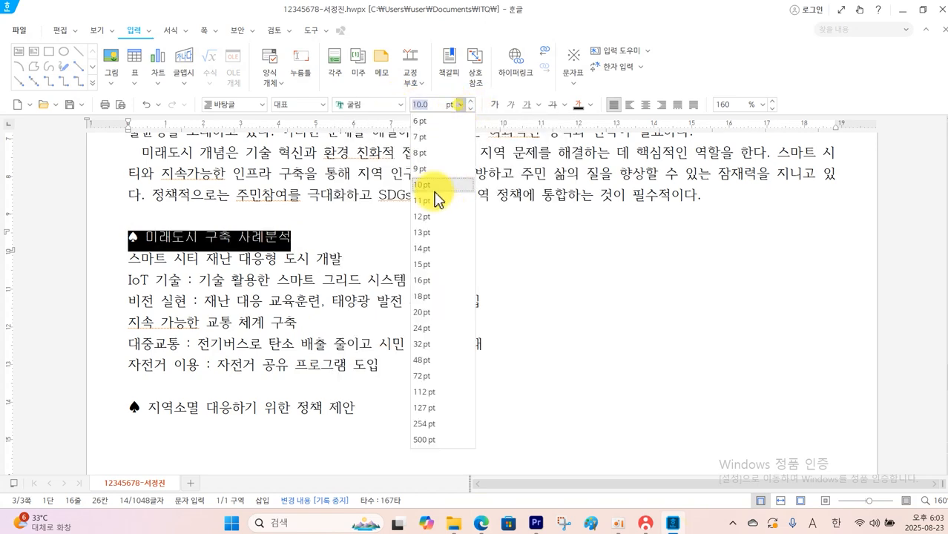
{"action": "left_click", "coordinate": [428, 304]}
Give the heading text 미래도시 구축 사례분석, without its ♠ symbol, a white font color and red shading
{"action": "left_click_drag", "start_coordinate": [158, 242], "coordinate": [443, 242]}
{"action": "left_click", "coordinate": [187, 32]}
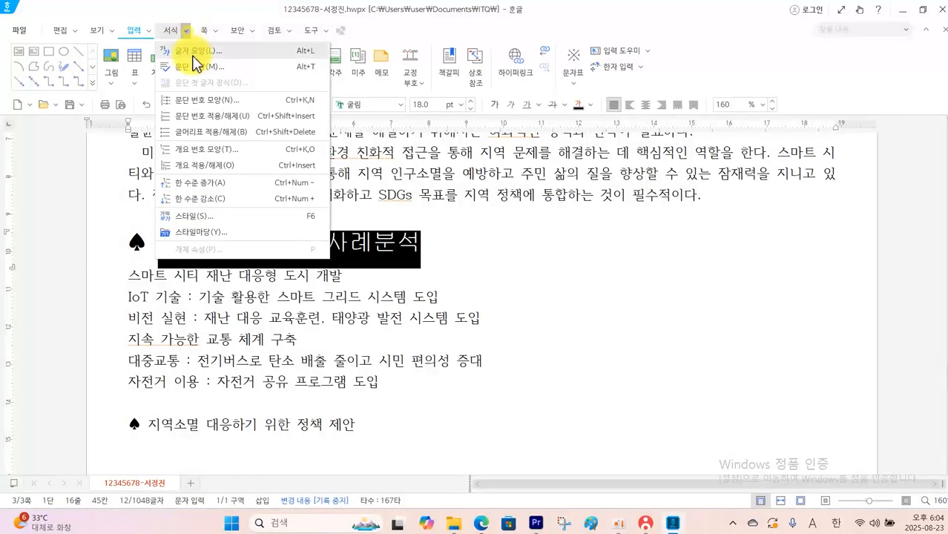
{"action": "left_click", "coordinate": [194, 64]}
{"action": "left_click", "coordinate": [367, 273]}
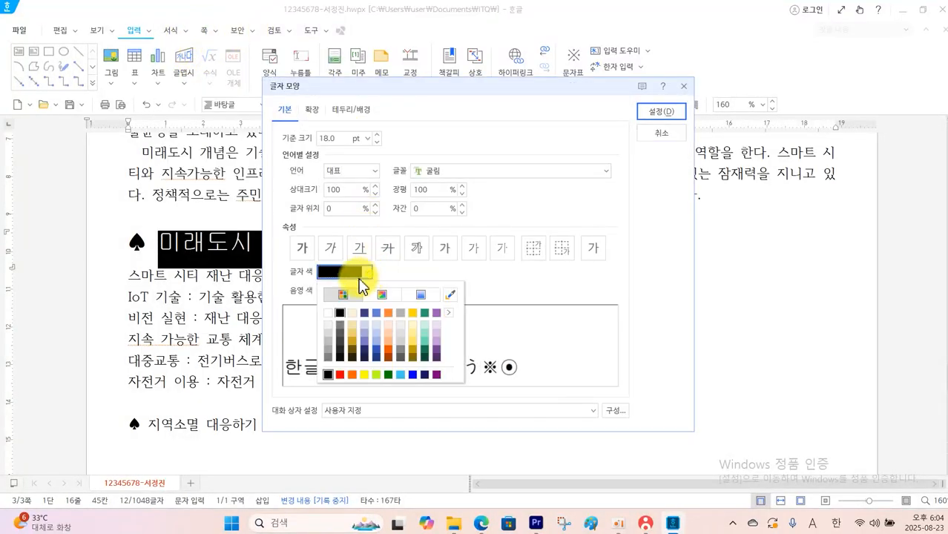
{"action": "left_click", "coordinate": [327, 331]}
{"action": "left_click", "coordinate": [367, 291]}
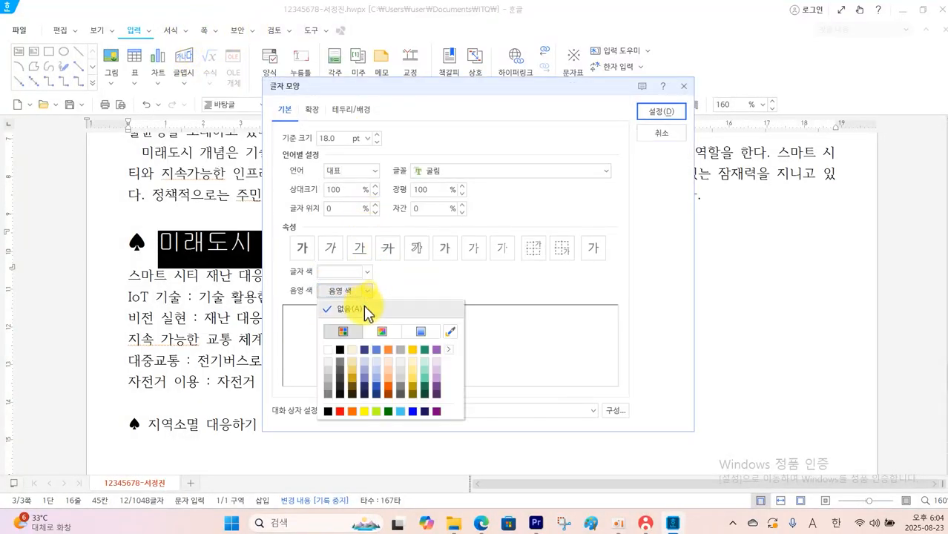
{"action": "left_click", "coordinate": [340, 411]}
{"action": "left_click", "coordinate": [659, 112]}
{"action": "left_click", "coordinate": [629, 270]}
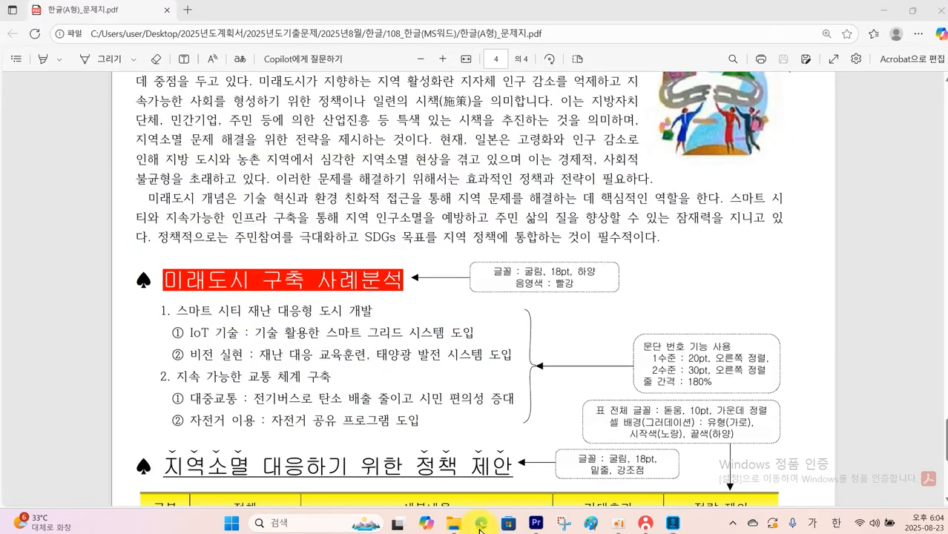
Examine the exam PDF's numbering levels and its instructions for number width, alignment and line spacing of the item list
{"action": "left_click", "coordinate": [482, 523]}
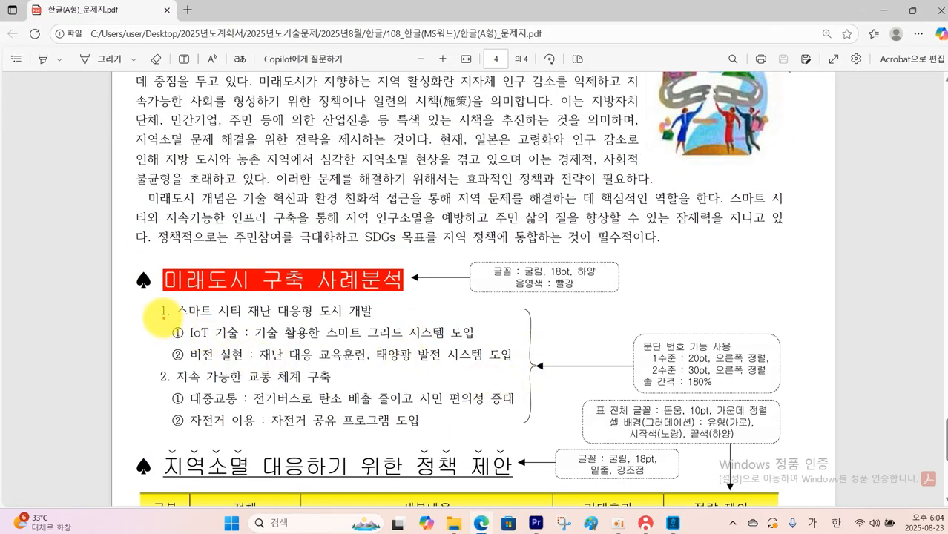
{"action": "left_click_drag", "start_coordinate": [158, 307], "coordinate": [167, 322]}
{"action": "mouse_move", "coordinate": [167, 380]}
{"action": "left_mouse_down"}
{"action": "mouse_move", "coordinate": [153, 387]}
{"action": "mouse_move", "coordinate": [164, 382]}
{"action": "mouse_move", "coordinate": [174, 337]}
{"action": "mouse_move", "coordinate": [176, 394]}
{"action": "mouse_move", "coordinate": [198, 412]}
{"action": "left_mouse_up"}
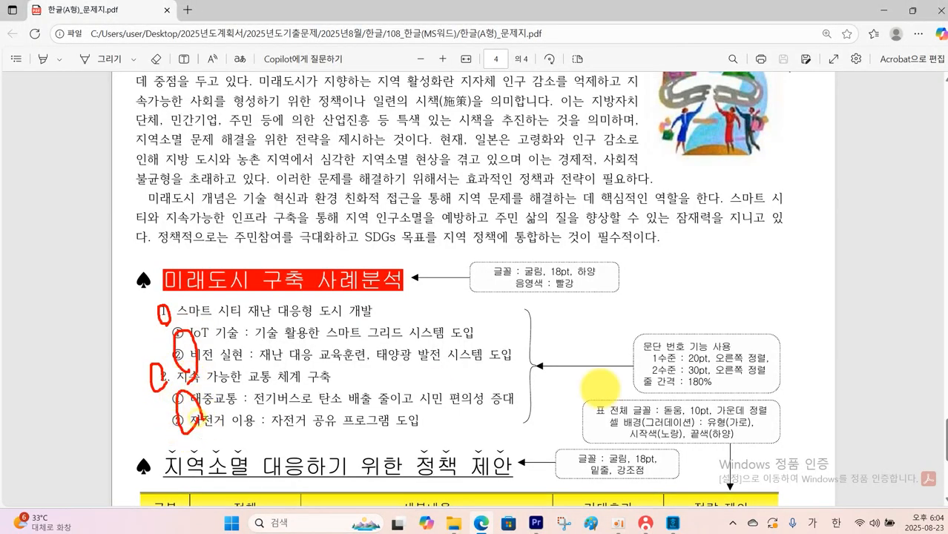
{"action": "left_click_drag", "start_coordinate": [689, 362], "coordinate": [764, 361]}
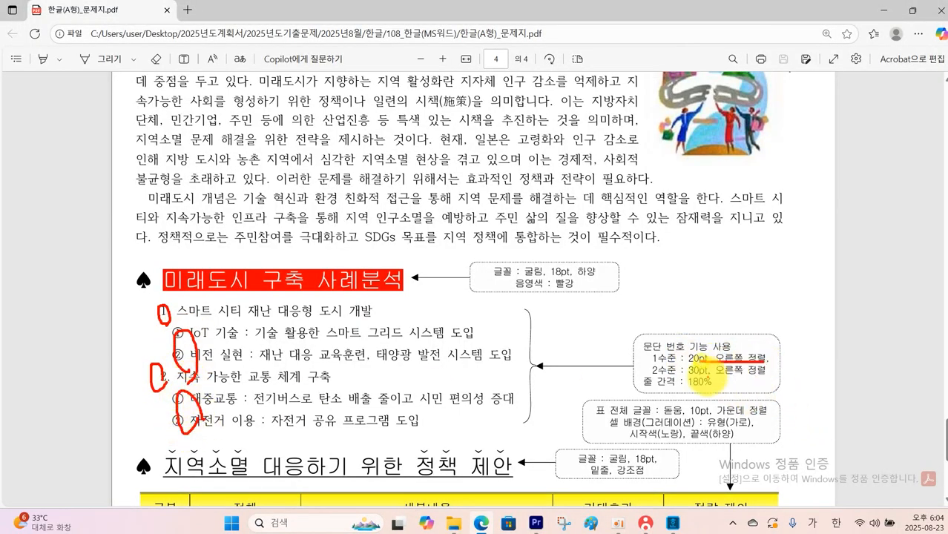
{"action": "left_click_drag", "start_coordinate": [688, 373], "coordinate": [764, 371]}
{"action": "left_click_drag", "start_coordinate": [686, 391], "coordinate": [712, 391]}
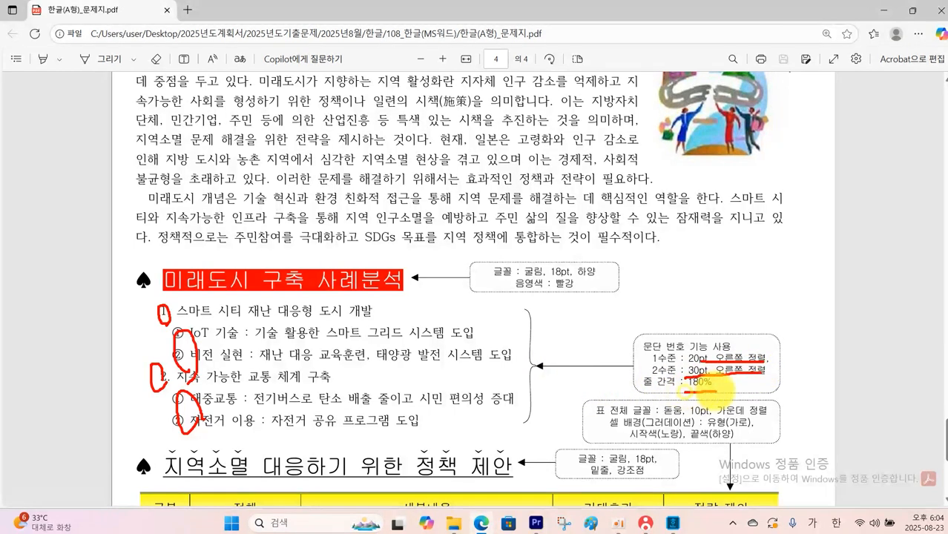
{"action": "key", "text": "Escape"}
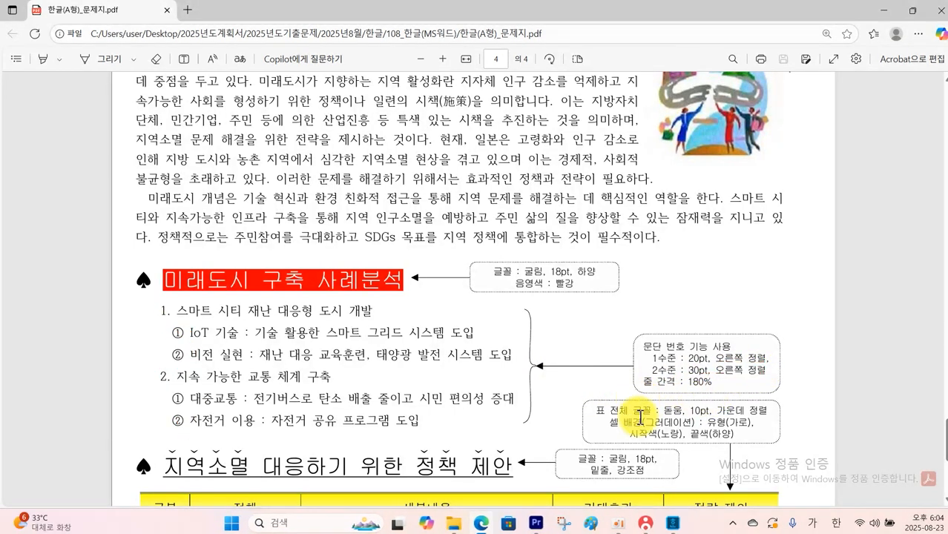
Select the six item lines under the first heading in 한글 and choose the 1., 가., 1), 가) paragraph number style for them
{"action": "left_click", "coordinate": [668, 524]}
{"action": "left_click_drag", "start_coordinate": [128, 276], "coordinate": [430, 381]}
{"action": "left_click", "coordinate": [188, 41]}
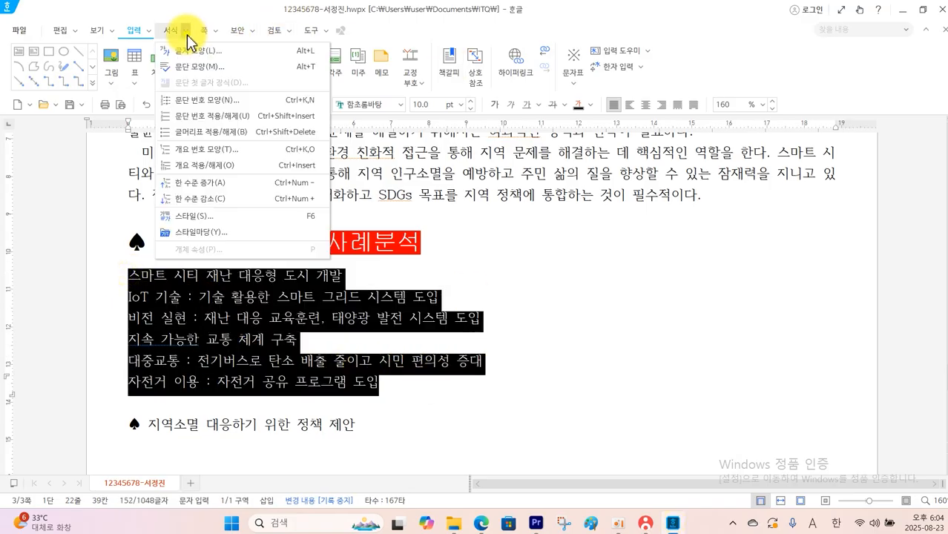
{"action": "left_click", "coordinate": [214, 100]}
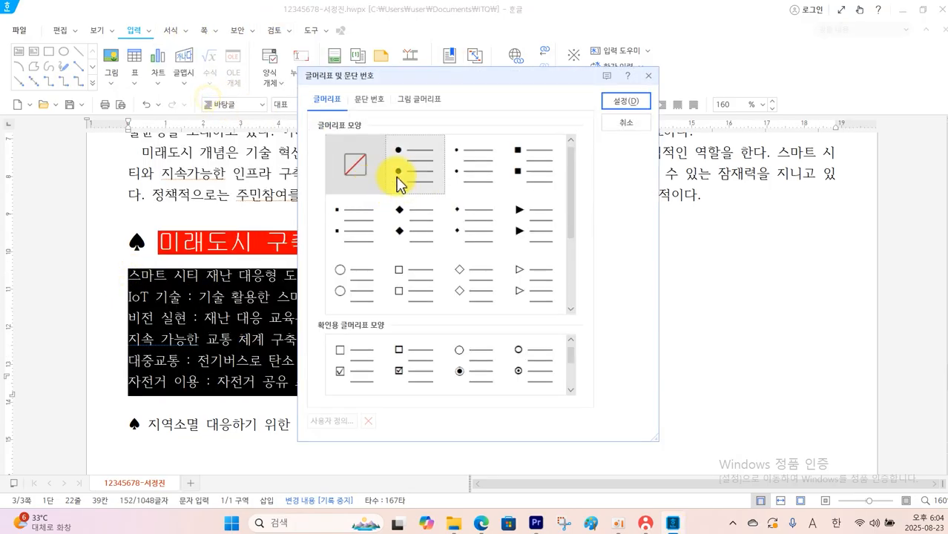
{"action": "left_click", "coordinate": [369, 98]}
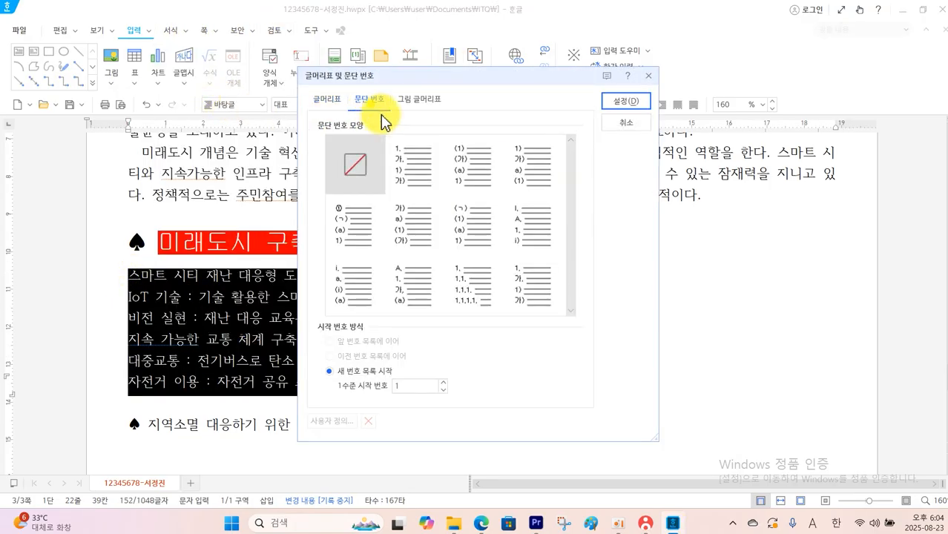
{"action": "left_click", "coordinate": [407, 162]}
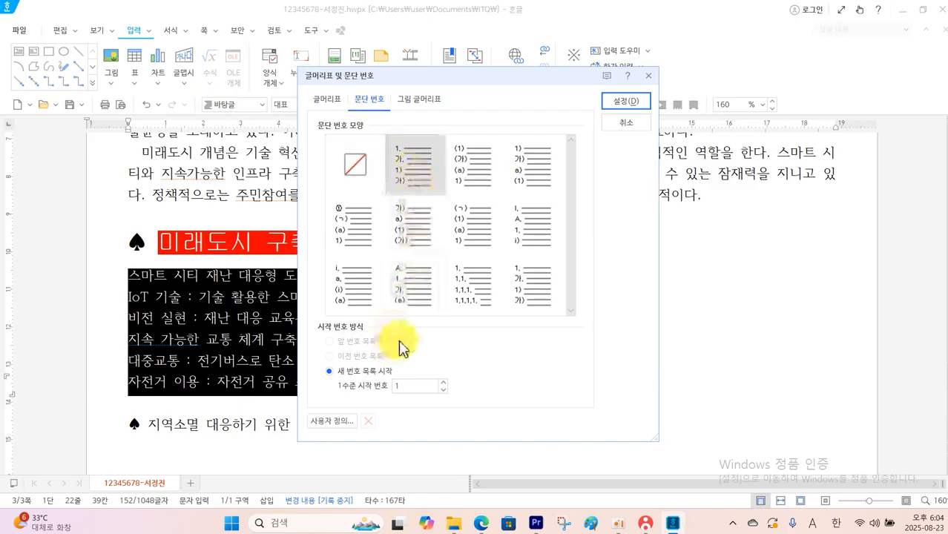
Customize the paragraph number style so that level 1 has a 20 pt number width and 오른쪽 alignment
{"action": "left_click", "coordinate": [330, 421]}
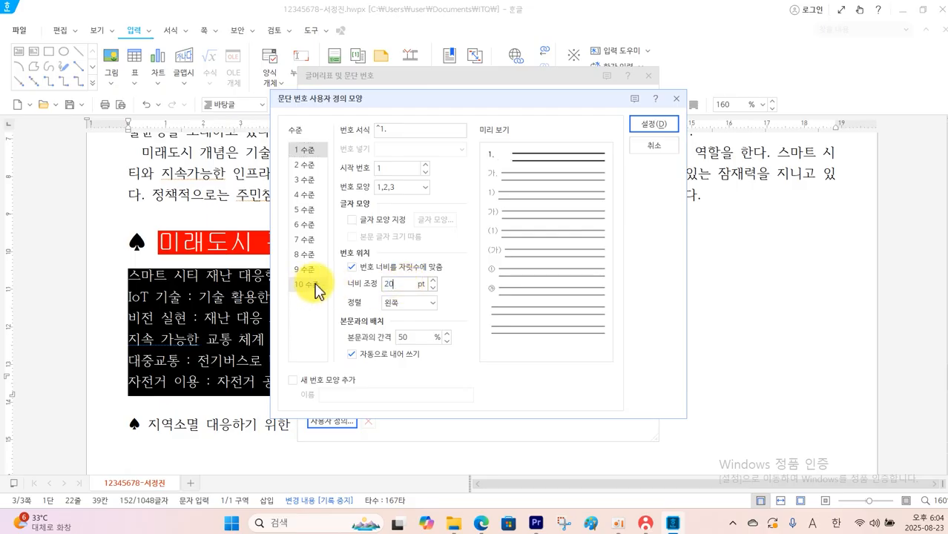
{"action": "left_click", "coordinate": [430, 303]}
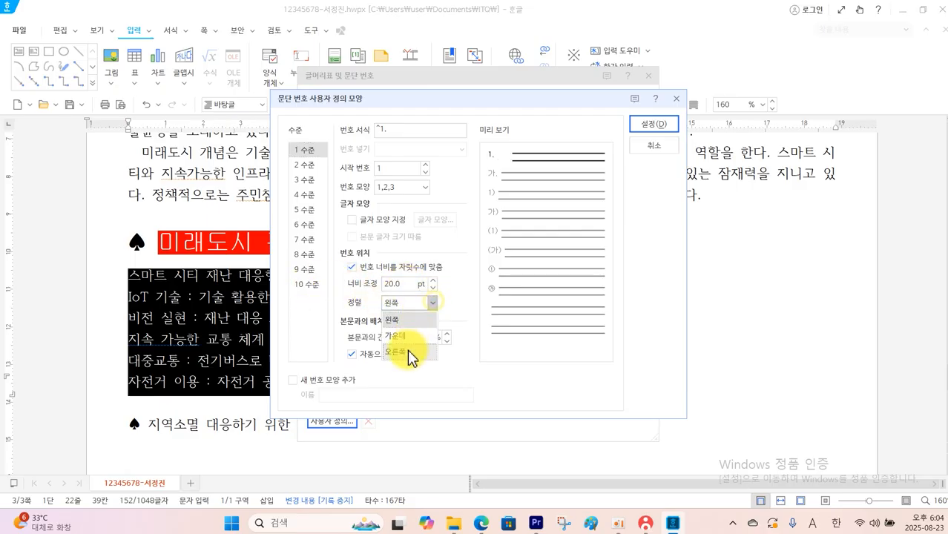
{"action": "left_click", "coordinate": [411, 353]}
Customize level 2 of the paragraph number style with ①,②,③ numbering, 30 pt number width and 오른쪽 alignment, and apply the style to the list
{"action": "left_click", "coordinate": [305, 166]}
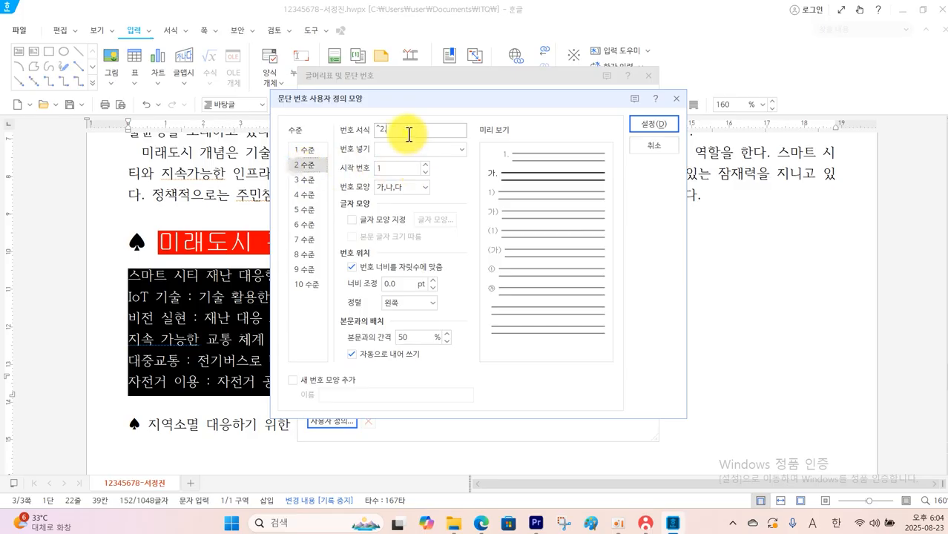
{"action": "left_click", "coordinate": [426, 187]}
{"action": "left_click", "coordinate": [404, 220]}
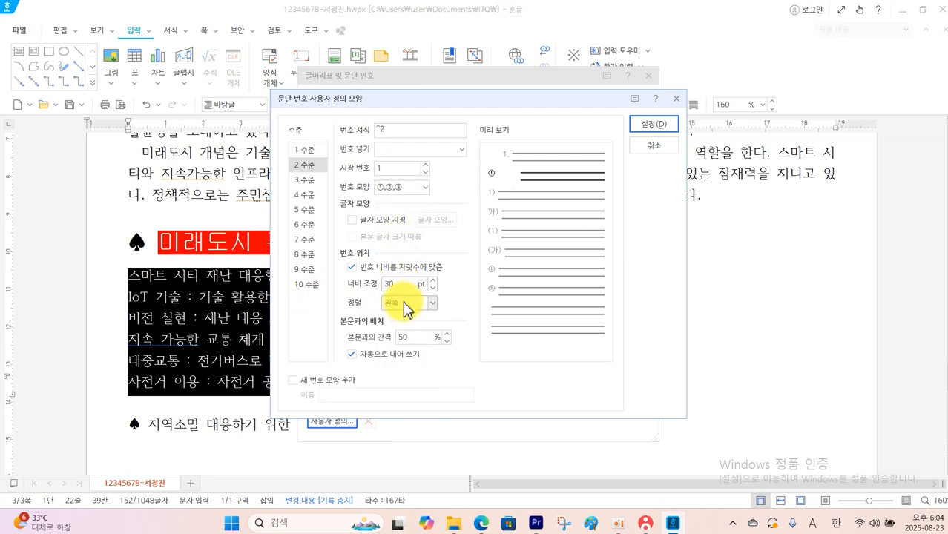
{"action": "left_click", "coordinate": [436, 303]}
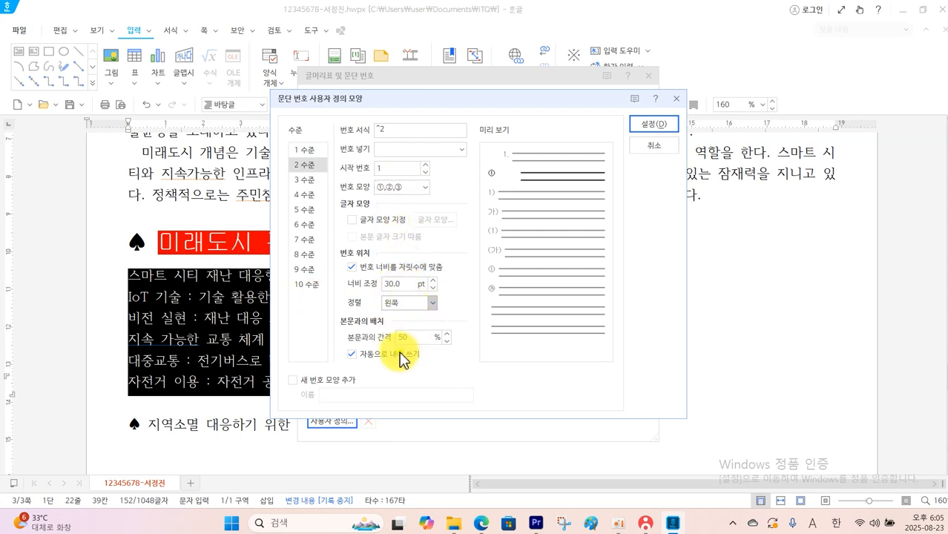
{"action": "left_click", "coordinate": [400, 355]}
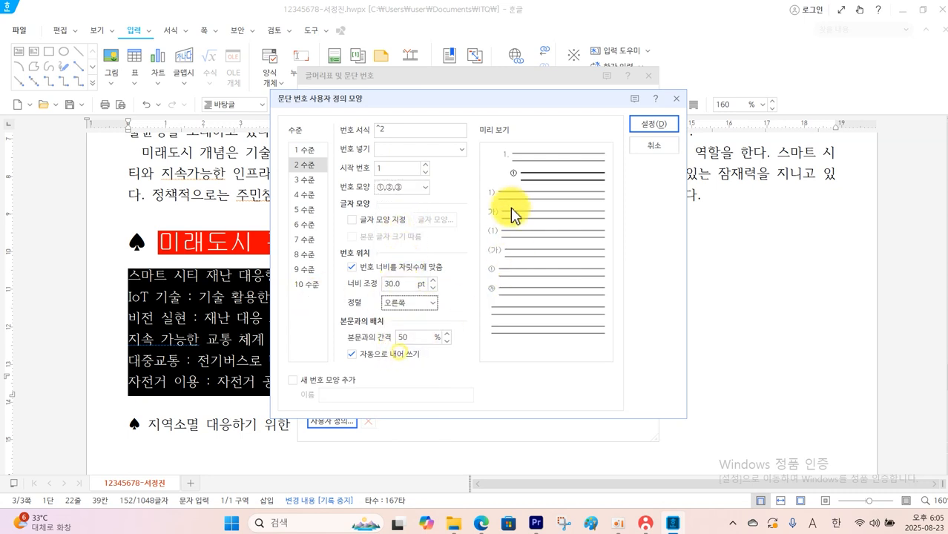
{"action": "left_click", "coordinate": [640, 126]}
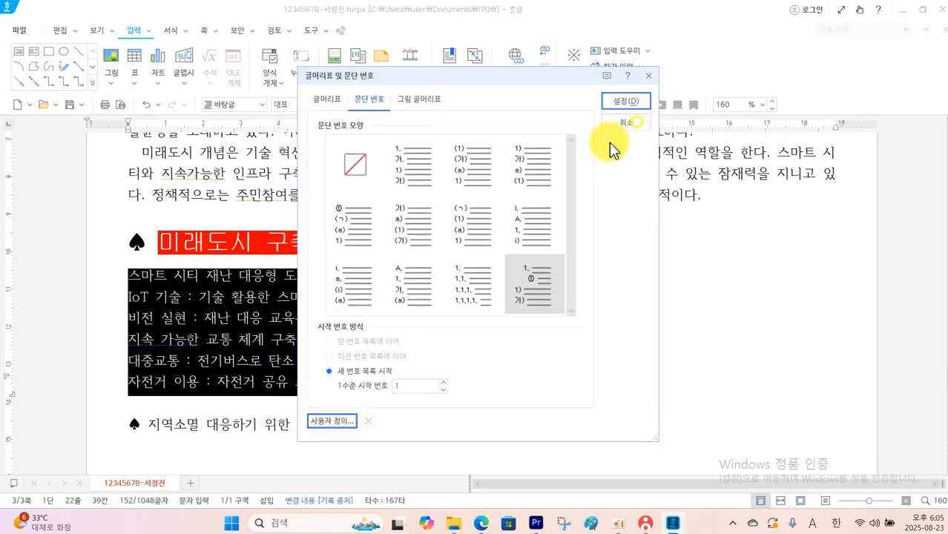
{"action": "left_click", "coordinate": [619, 101]}
{"action": "left_click", "coordinate": [599, 302]}
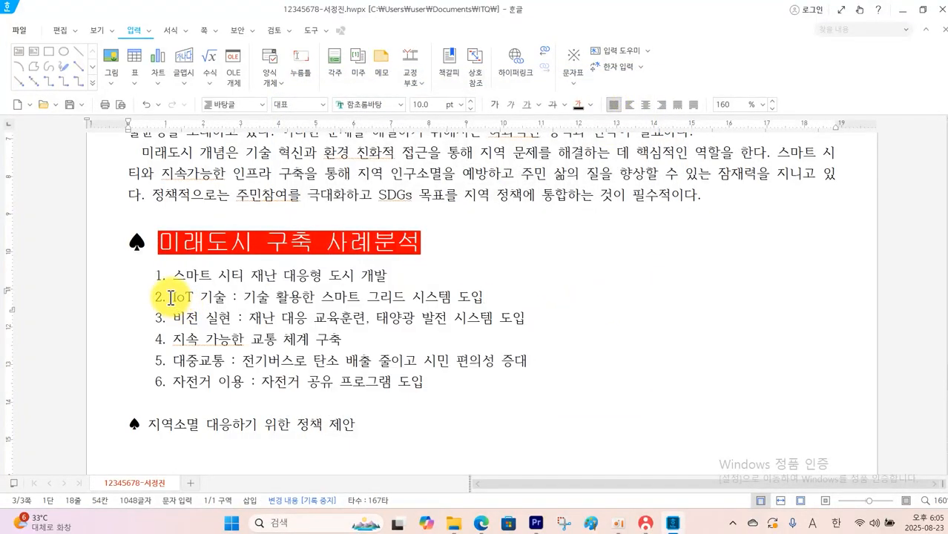
Demote the IoT 기술, 비전 실현, 대중교통 and 자전거 이용 lines to the second numbering level
{"action": "left_click_drag", "start_coordinate": [170, 297], "coordinate": [568, 326]}
{"action": "left_click", "coordinate": [190, 32]}
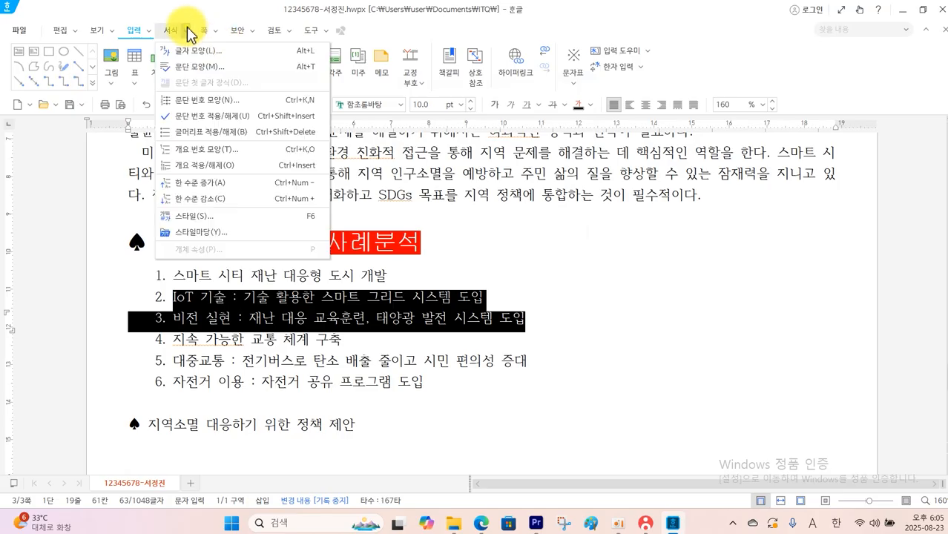
{"action": "left_click", "coordinate": [221, 184]}
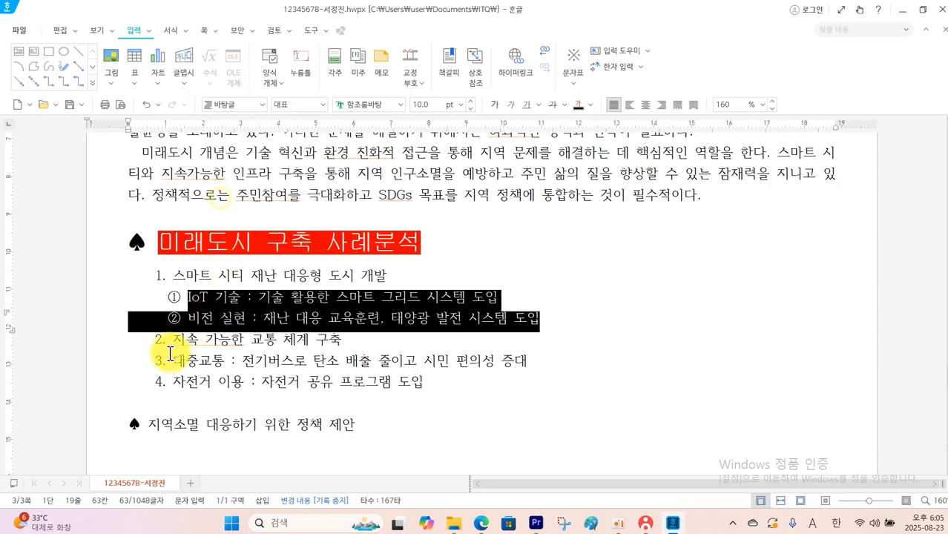
{"action": "left_click_drag", "start_coordinate": [171, 359], "coordinate": [434, 395]}
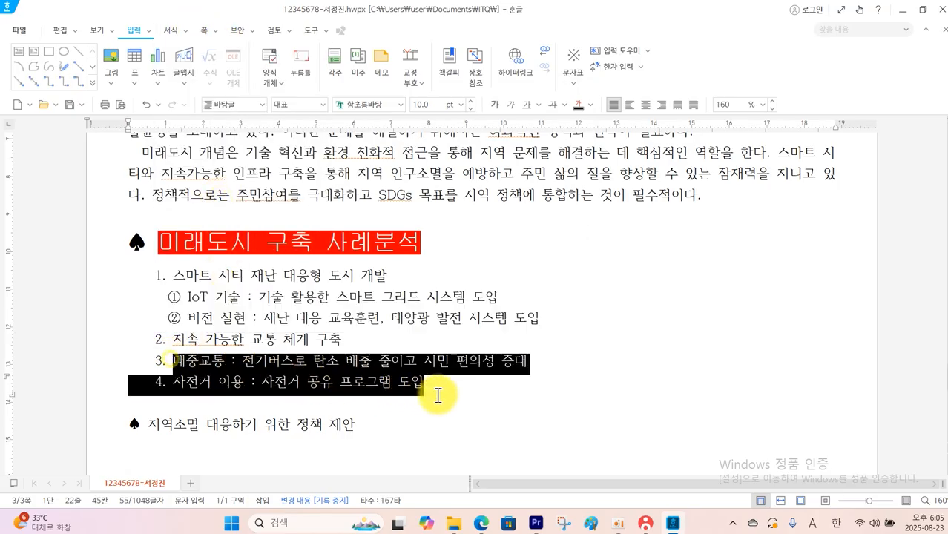
{"action": "left_click", "coordinate": [192, 31]}
{"action": "left_click", "coordinate": [219, 184]}
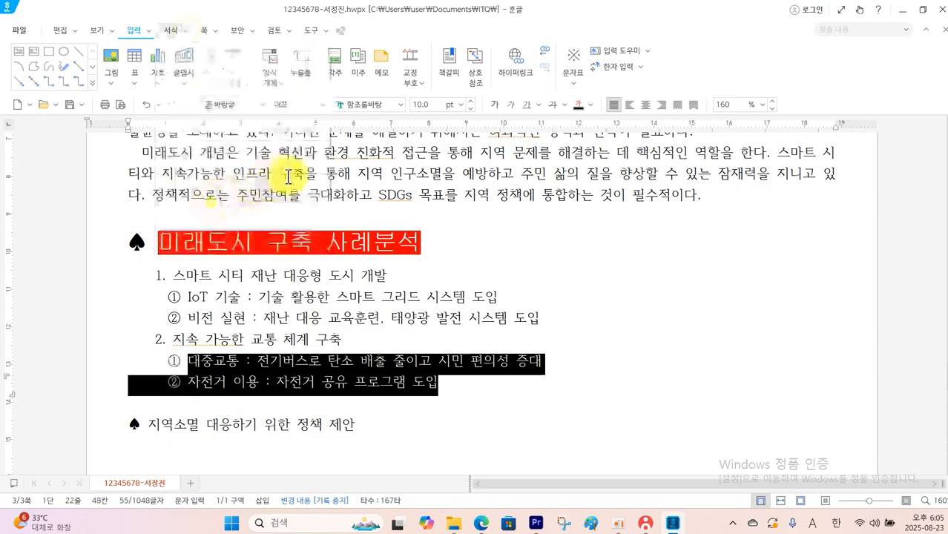
{"action": "left_click", "coordinate": [538, 305]}
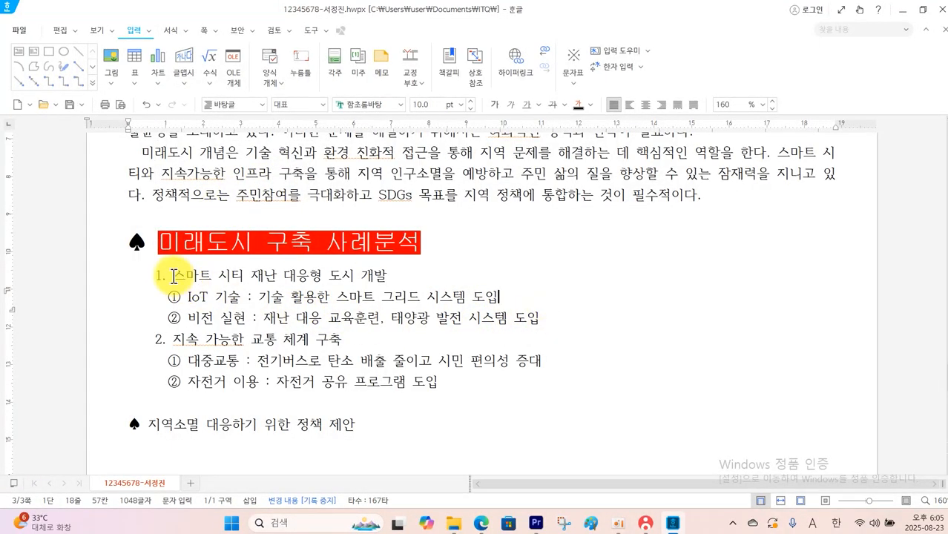
Set the line spacing of the six numbered lines to 180% and add an empty line below the heading 지역소멸 대응하기 위한 정책 제안
{"action": "left_click_drag", "start_coordinate": [173, 276], "coordinate": [463, 386]}
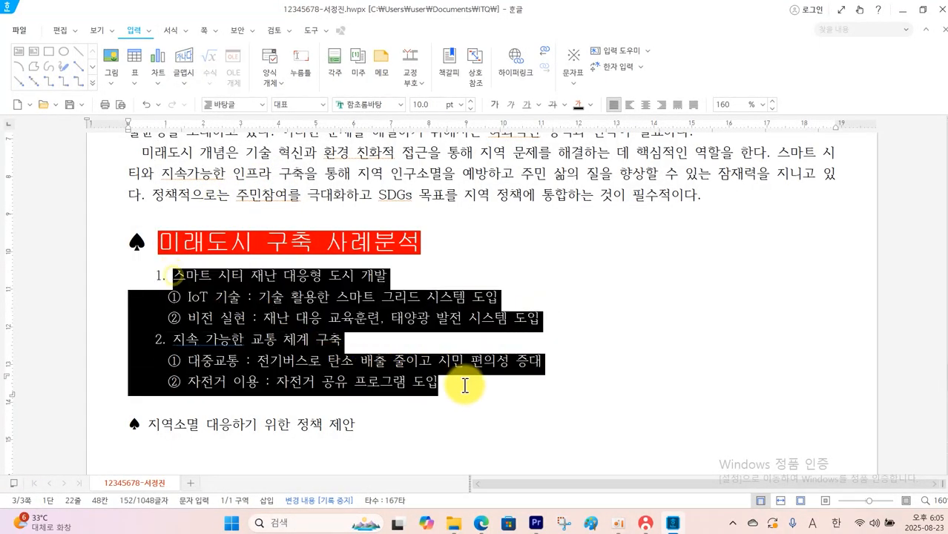
{"action": "left_click", "coordinate": [763, 104]}
{"action": "left_click", "coordinate": [735, 170]}
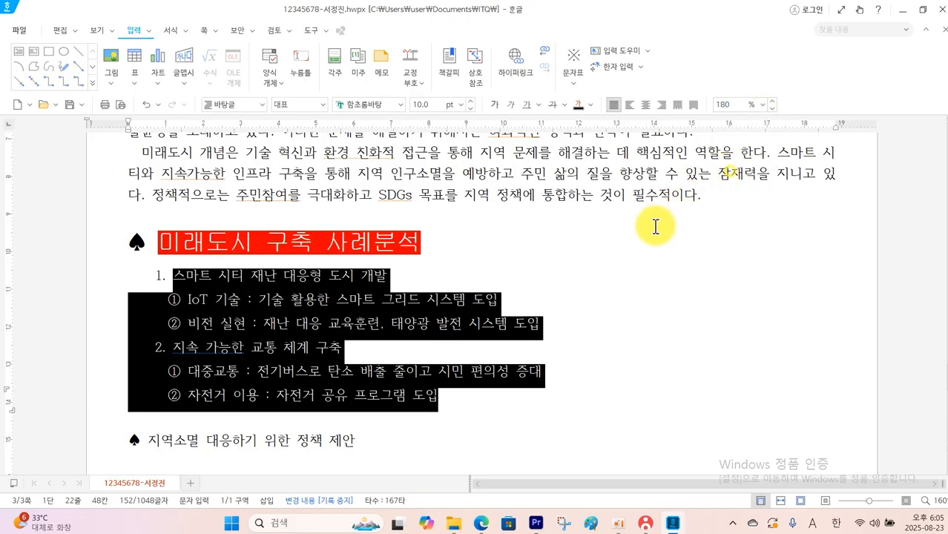
{"action": "left_click", "coordinate": [609, 260]}
{"action": "scroll", "coordinate": [610, 261], "scroll_direction": "down", "scroll_amount": 3}
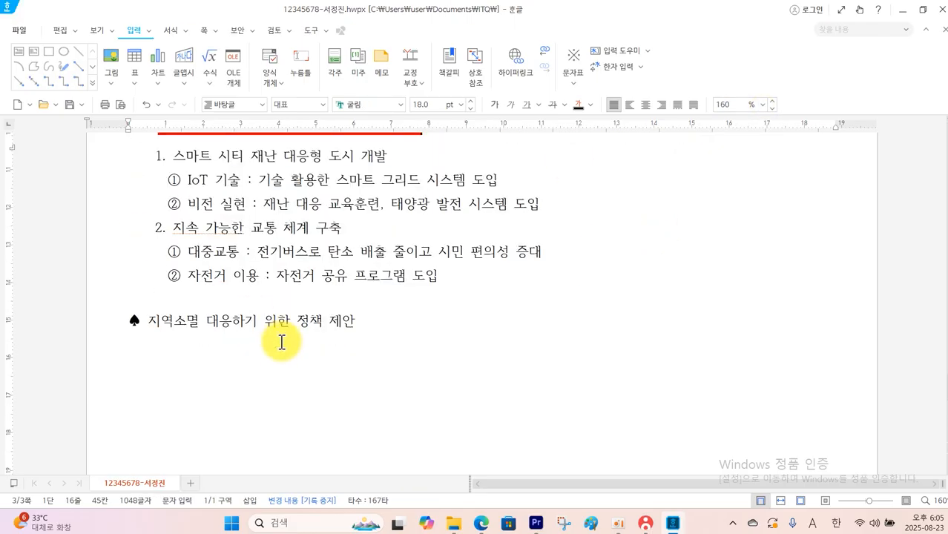
{"action": "key", "text": "Return"}
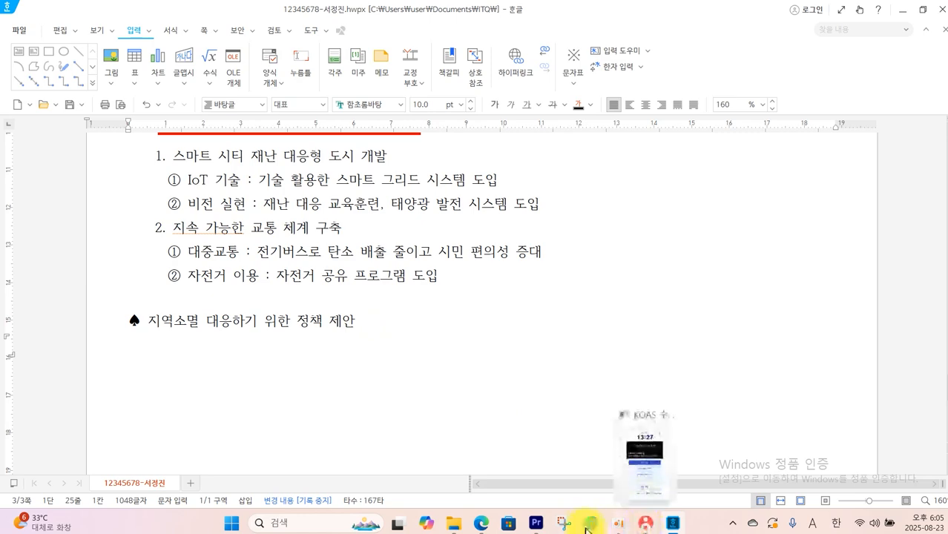
Examine the row and column layout of the policy table on page 4 of the exam PDF
{"action": "left_click", "coordinate": [481, 523]}
{"action": "scroll", "coordinate": [449, 414], "scroll_direction": "down", "scroll_amount": 5}
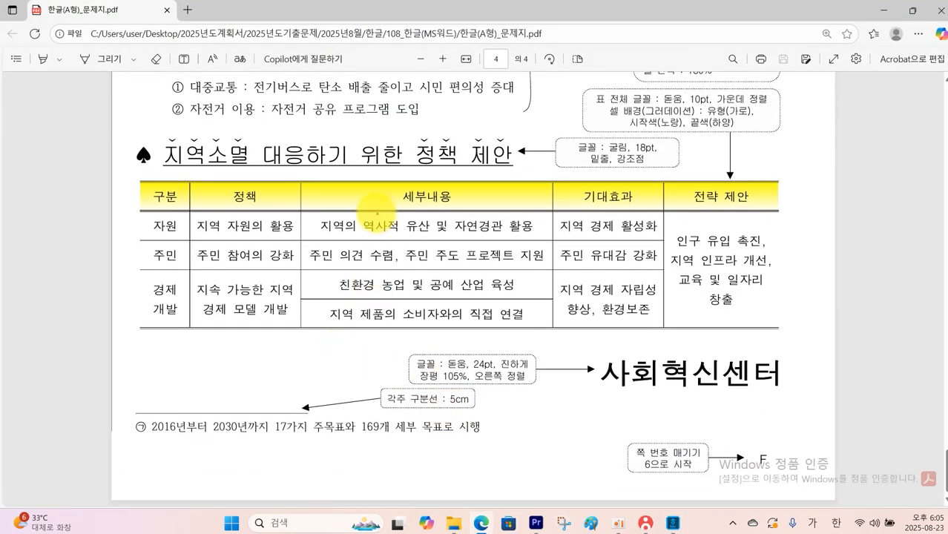
{"action": "left_click_drag", "start_coordinate": [358, 200], "coordinate": [448, 199]}
{"action": "left_click_drag", "start_coordinate": [356, 230], "coordinate": [438, 235]}
{"action": "left_click_drag", "start_coordinate": [376, 261], "coordinate": [443, 260]}
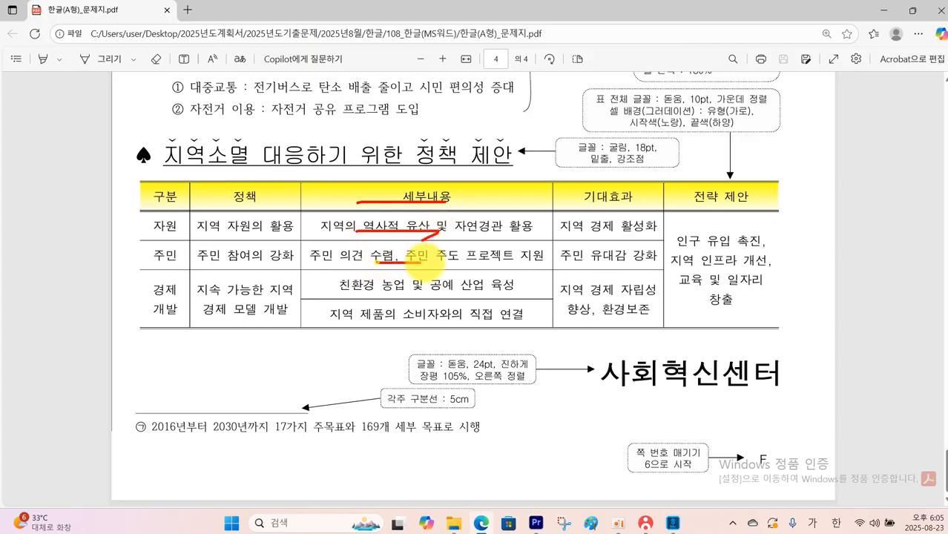
{"action": "left_click_drag", "start_coordinate": [377, 293], "coordinate": [447, 295]}
{"action": "left_click_drag", "start_coordinate": [354, 323], "coordinate": [434, 322]}
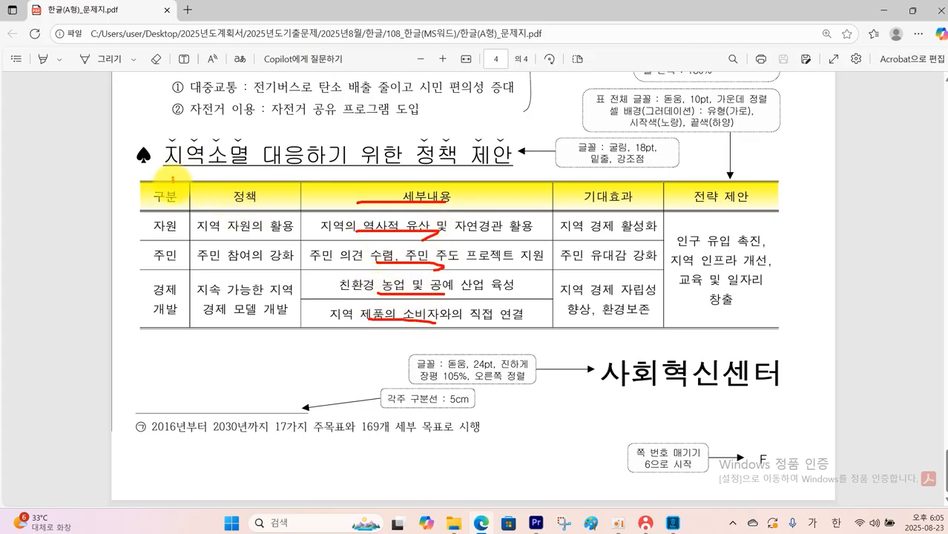
{"action": "left_click_drag", "start_coordinate": [172, 178], "coordinate": [174, 256]}
{"action": "left_click_drag", "start_coordinate": [220, 177], "coordinate": [236, 250]}
{"action": "left_click_drag", "start_coordinate": [362, 176], "coordinate": [393, 268]}
{"action": "left_click_drag", "start_coordinate": [558, 190], "coordinate": [573, 238]}
{"action": "left_click_drag", "start_coordinate": [695, 177], "coordinate": [700, 258]}
{"action": "key", "text": "Escape"}
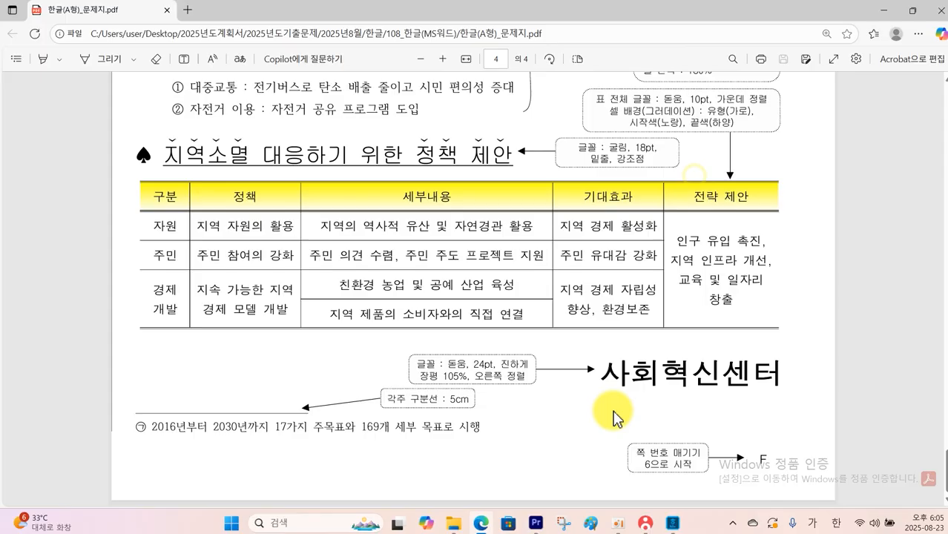
Return to 한글 and insert a table with 5 rows and 5 columns below the second ♠ heading
{"action": "left_click", "coordinate": [672, 523]}
{"action": "left_click", "coordinate": [673, 523]}
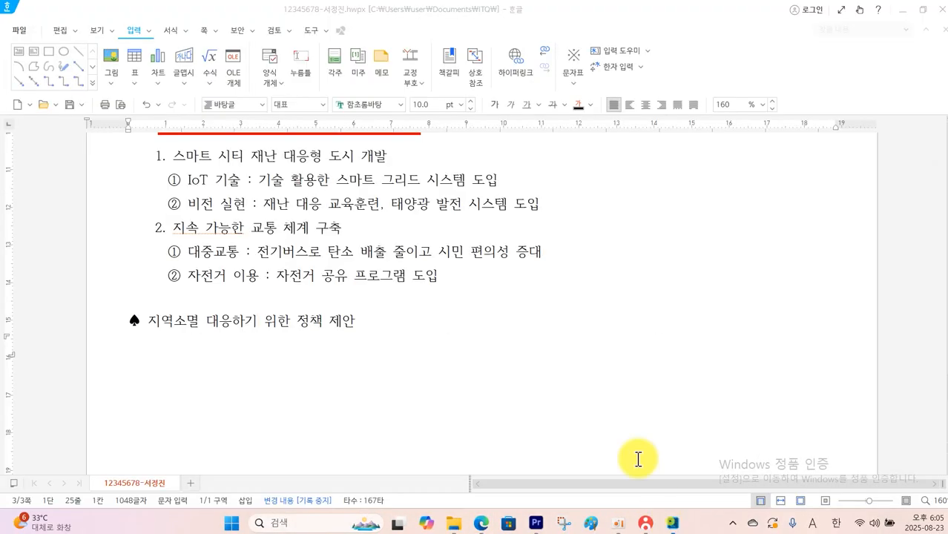
{"action": "left_click", "coordinate": [136, 57]}
{"action": "left_click", "coordinate": [446, 234]}
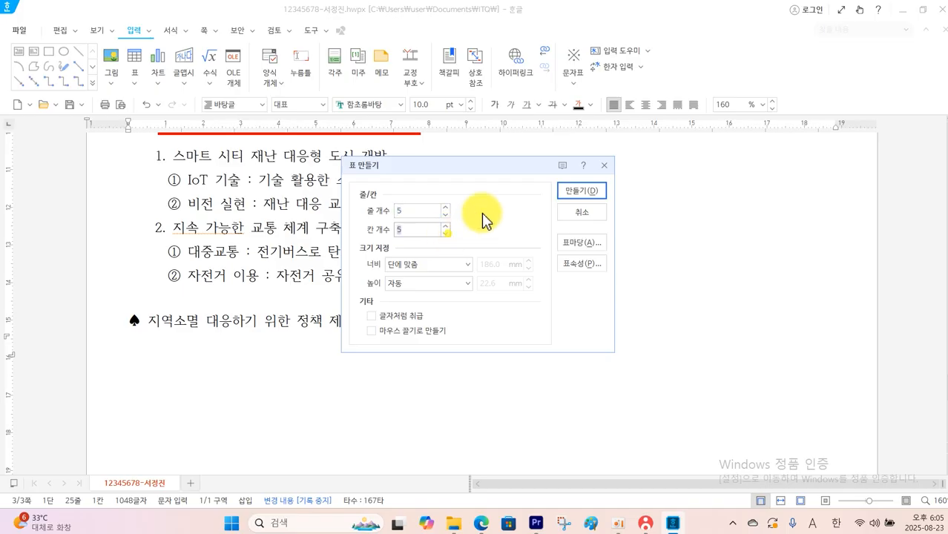
{"action": "left_click", "coordinate": [576, 191]}
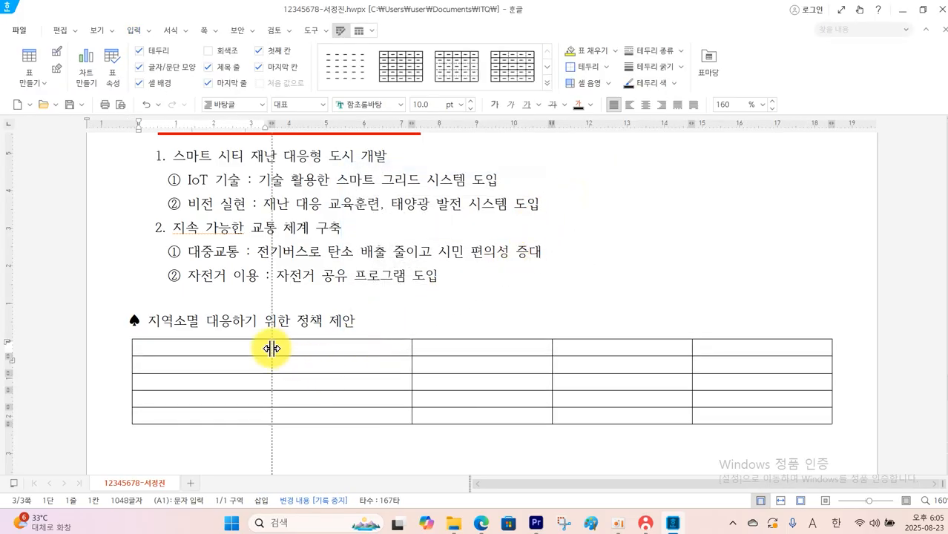
Adjust the table's column borders so the first, second and last columns are narrower and the third column is the widest
{"action": "left_click_drag", "start_coordinate": [271, 348], "coordinate": [187, 344]}
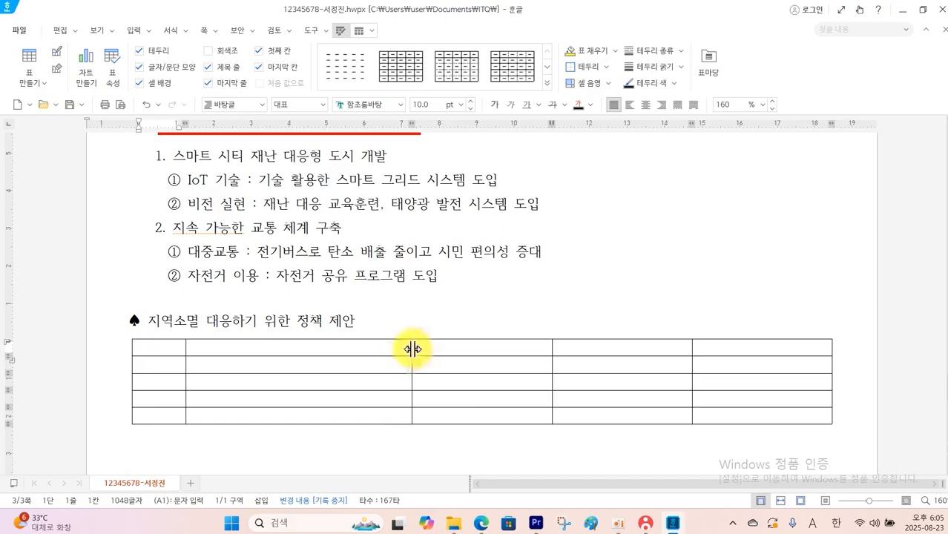
{"action": "left_click_drag", "start_coordinate": [412, 349], "coordinate": [299, 347]}
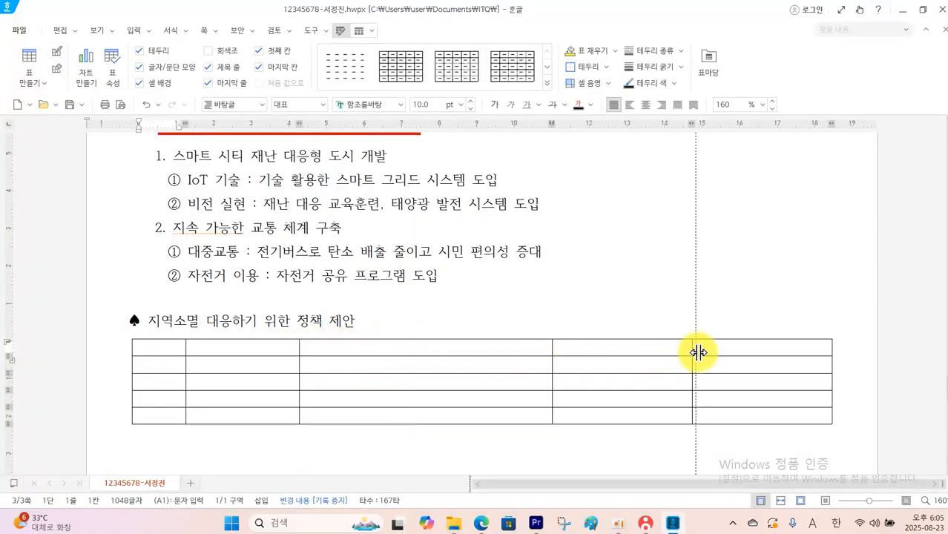
{"action": "left_click_drag", "start_coordinate": [698, 353], "coordinate": [729, 352]}
{"action": "left_click_drag", "start_coordinate": [553, 348], "coordinate": [589, 347]}
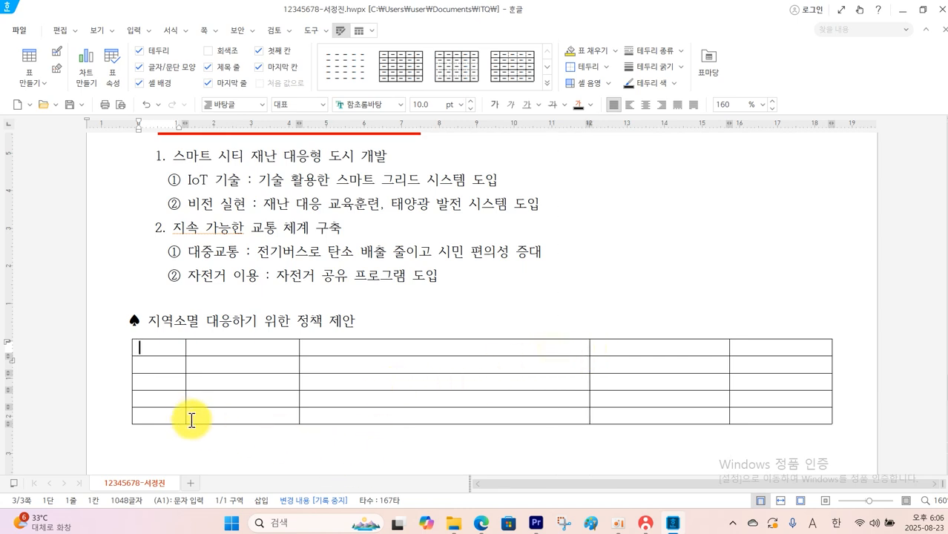
Merge the bottom two cells of the table's first column and the bottom two cells of its second column
{"action": "left_click_drag", "start_coordinate": [173, 398], "coordinate": [169, 410]}
{"action": "right_click", "coordinate": [158, 415]}
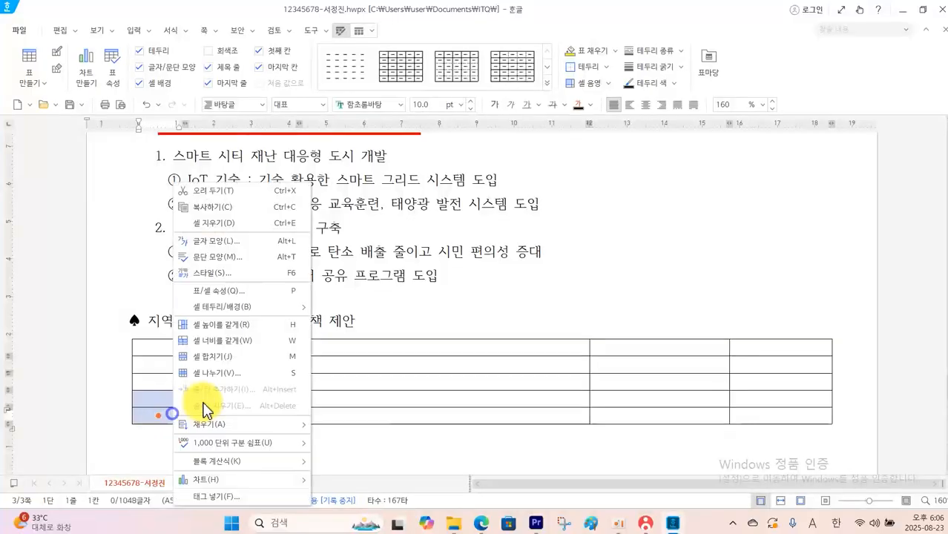
{"action": "left_click", "coordinate": [230, 355]}
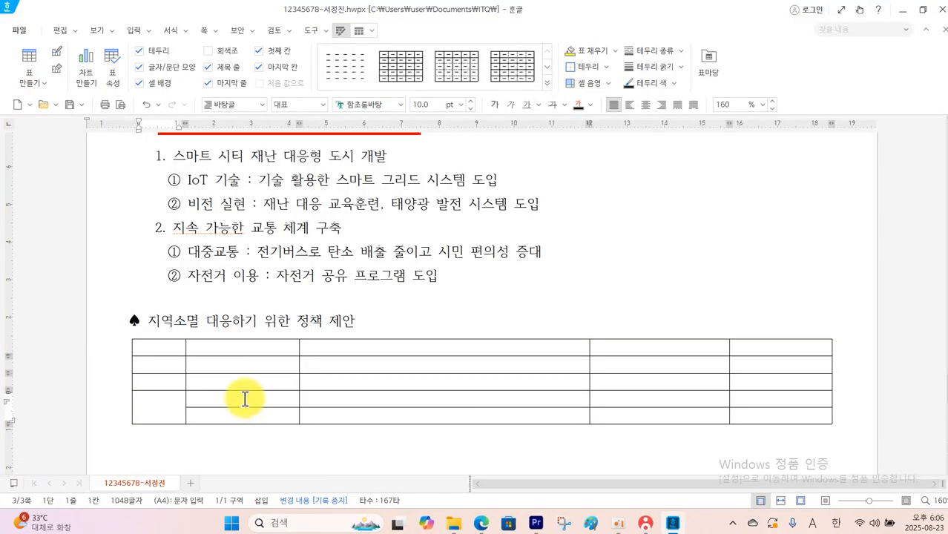
{"action": "left_click_drag", "start_coordinate": [245, 399], "coordinate": [244, 414]}
{"action": "right_click", "coordinate": [243, 414]}
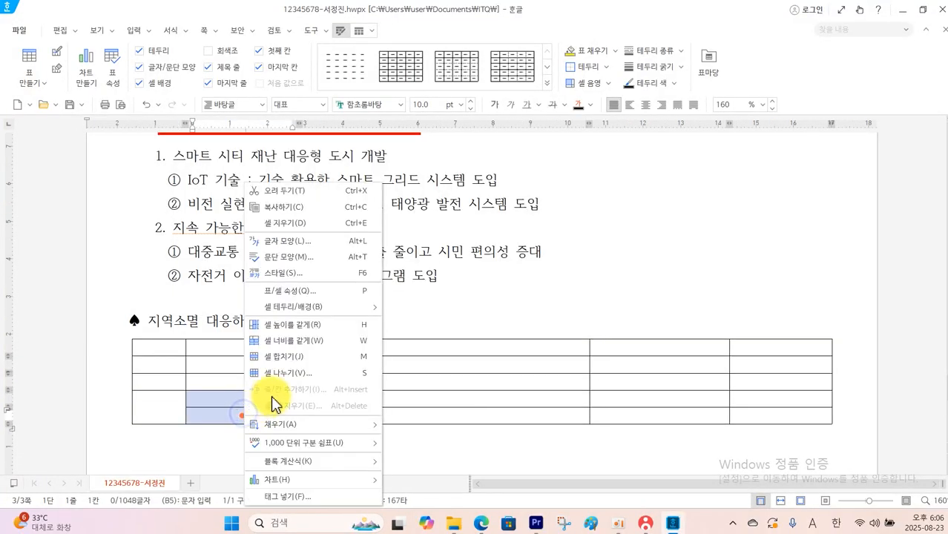
{"action": "left_click", "coordinate": [307, 358]}
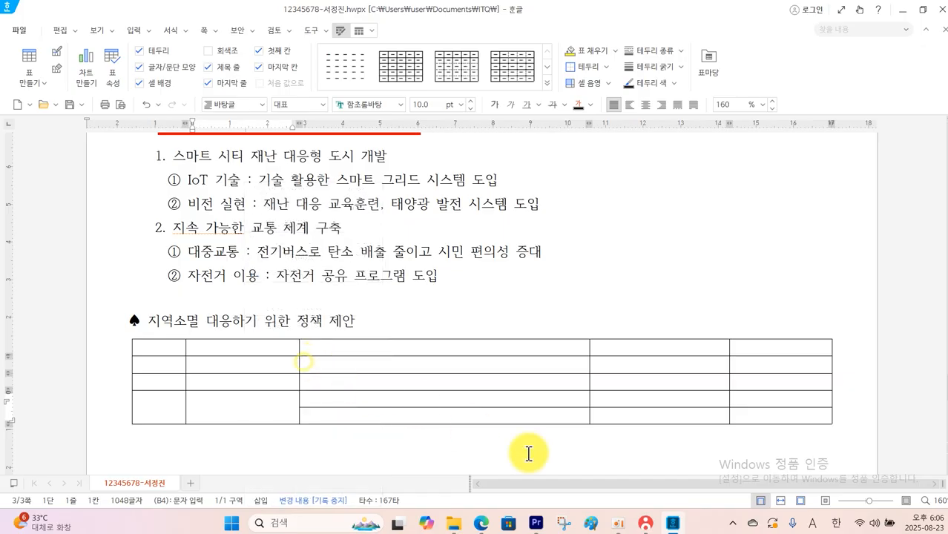
Merge the bottom two cells of the fourth column and the four cells below the header row in the last column
{"action": "left_click_drag", "start_coordinate": [661, 399], "coordinate": [660, 415]}
{"action": "right_click", "coordinate": [659, 414]}
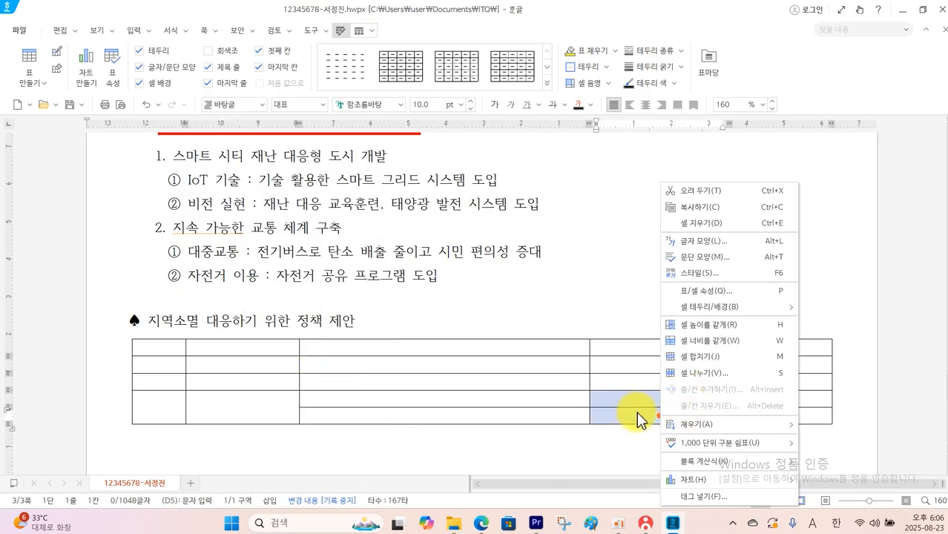
{"action": "left_click", "coordinate": [690, 357]}
{"action": "left_click_drag", "start_coordinate": [756, 360], "coordinate": [761, 415]}
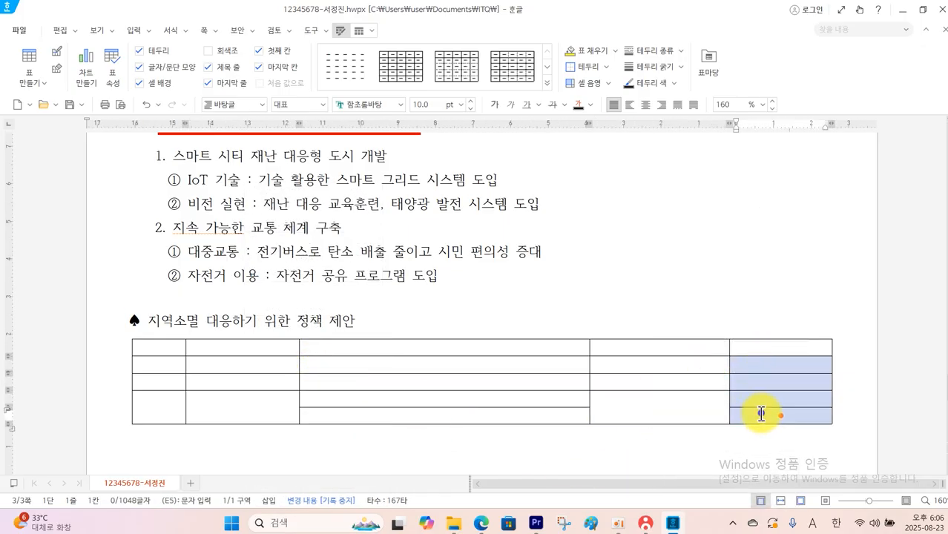
{"action": "right_click", "coordinate": [761, 414]}
{"action": "left_click", "coordinate": [787, 367]}
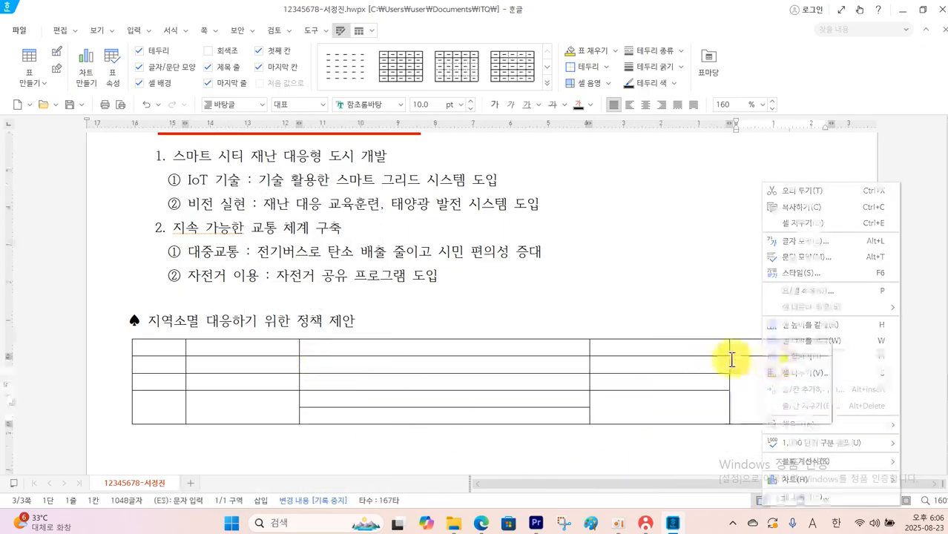
Fill the table with the exam's 구분, 정책, 세부내용, 기대효과 and 전략 제안 text, and add 사회혁신 센터 one blank line below it
{"action": "left_click", "coordinate": [276, 353]}
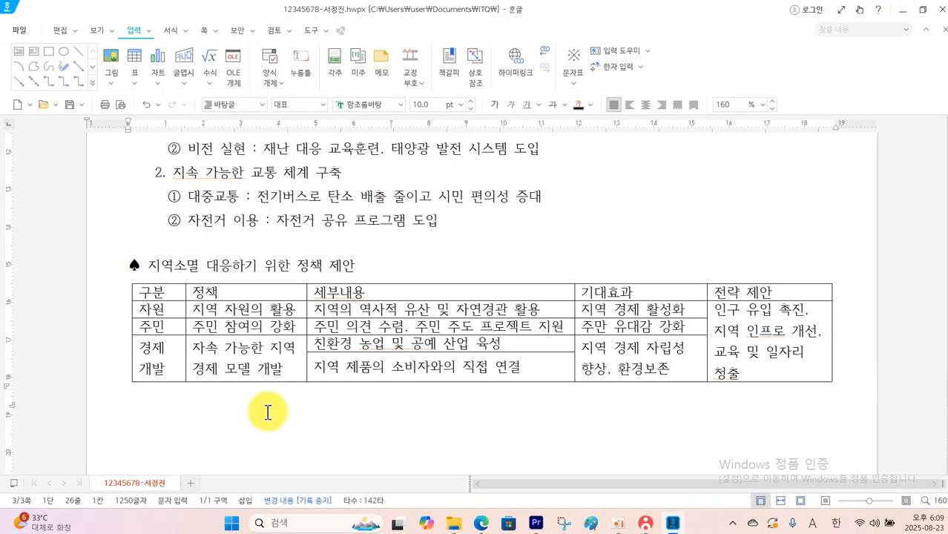
{"action": "key", "text": "Return"}
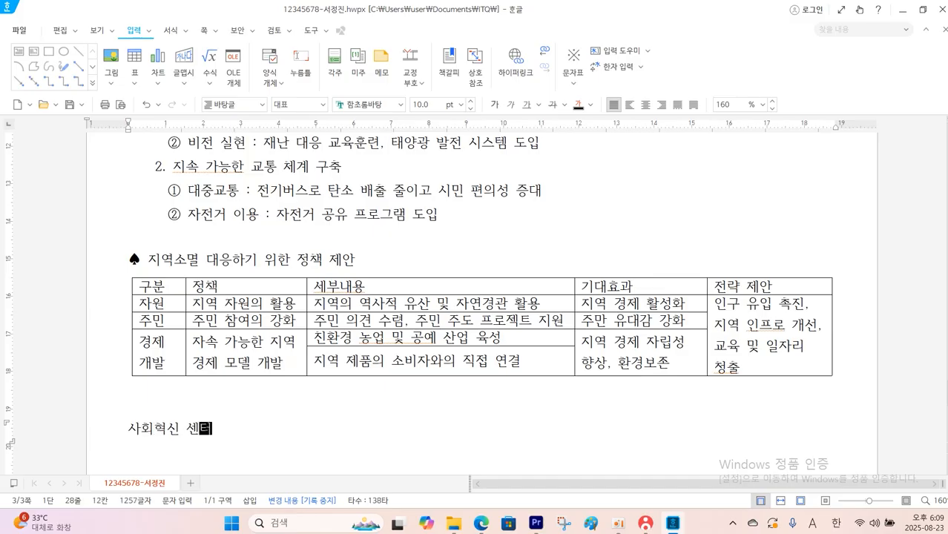
{"action": "left_click", "coordinate": [187, 406]}
{"action": "key", "text": "Delete"}
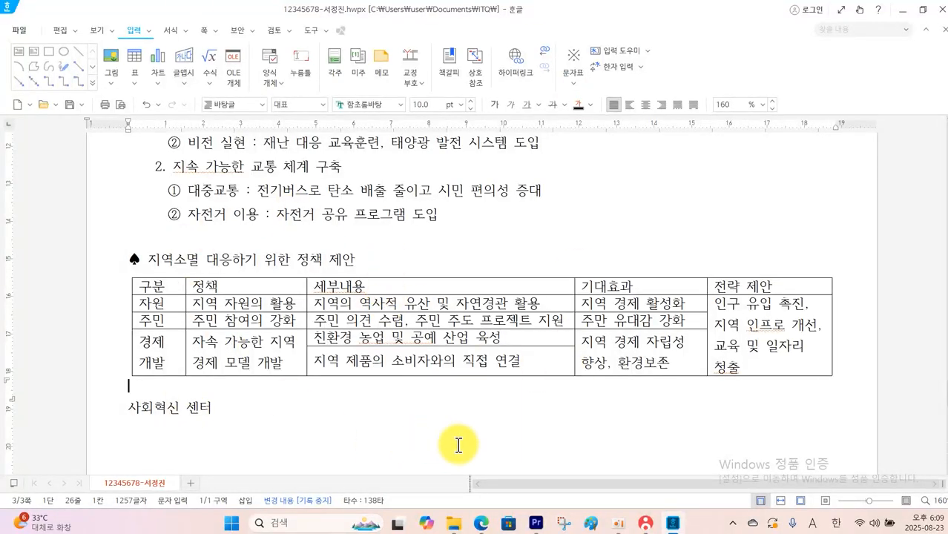
Format the ♠ 지역소멸 대응하기 위한 정책 제안 heading line in 굴림 at 18 pt, following the exam PDF
{"action": "left_click", "coordinate": [482, 524]}
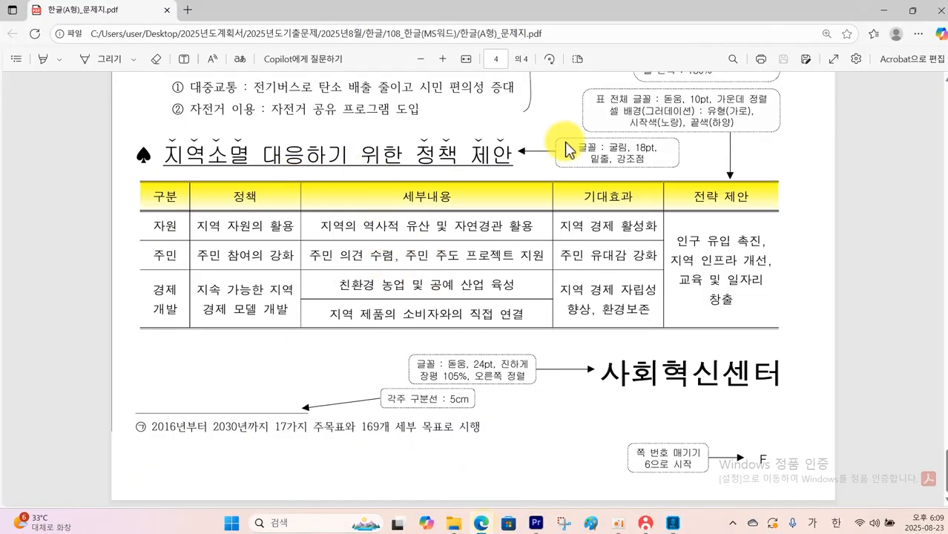
{"action": "left_click", "coordinate": [673, 524]}
{"action": "left_click_drag", "start_coordinate": [126, 260], "coordinate": [371, 260]}
{"action": "left_click", "coordinate": [401, 104]}
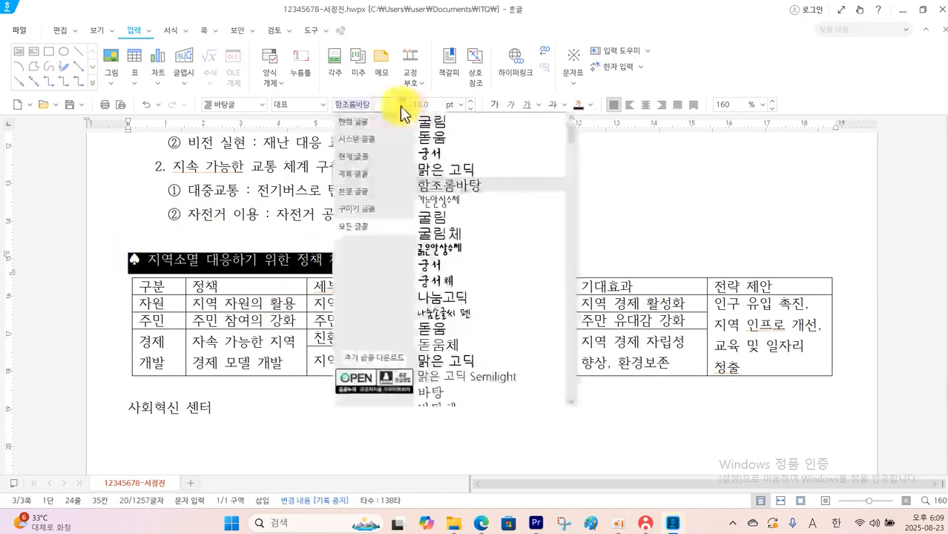
{"action": "left_click", "coordinate": [438, 122]}
{"action": "left_click", "coordinate": [460, 104]}
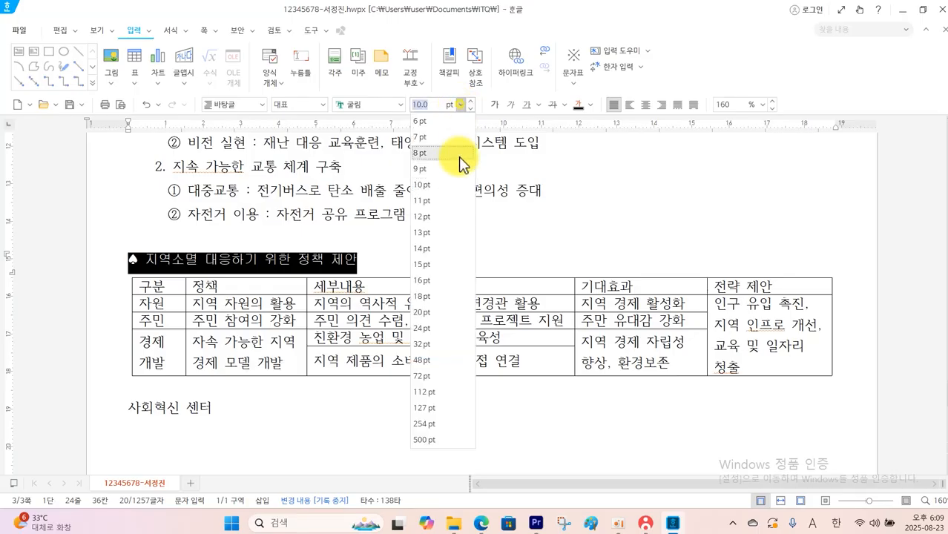
{"action": "left_click", "coordinate": [428, 305]}
{"action": "left_click", "coordinate": [211, 270]}
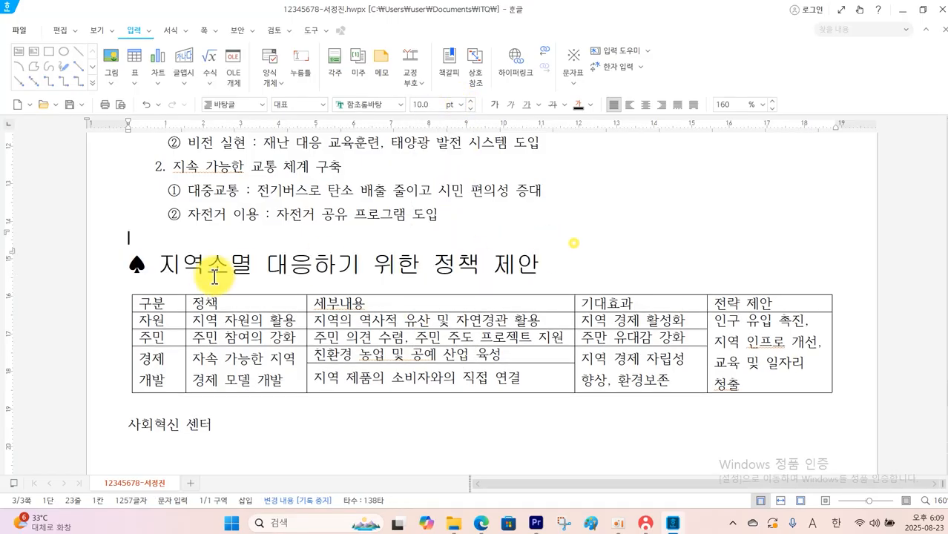
Underline the heading text 지역소멸 대응하기 위한 정책 제안, leaving out the ♠ symbol, as the exam PDF specifies
{"action": "left_click_drag", "start_coordinate": [159, 265], "coordinate": [564, 267]}
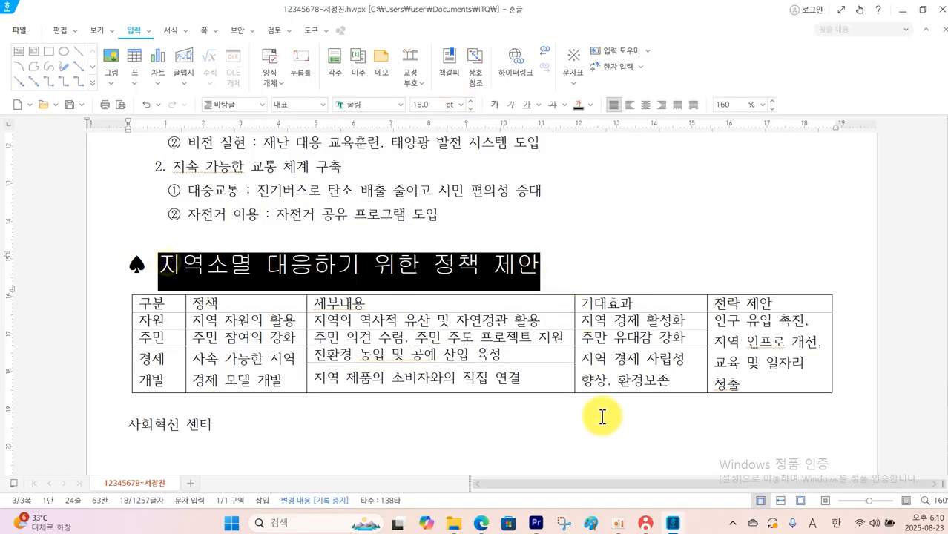
{"action": "left_click", "coordinate": [481, 523]}
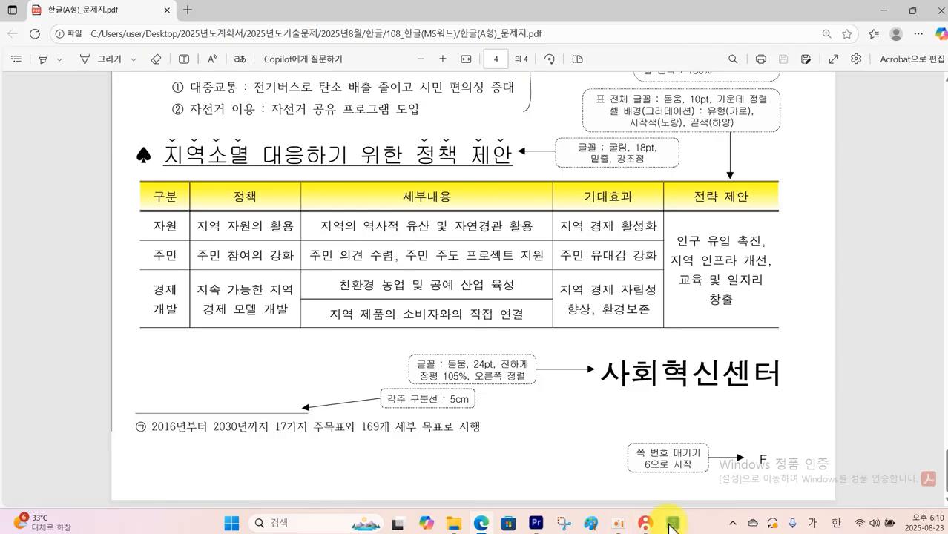
{"action": "left_click", "coordinate": [671, 525]}
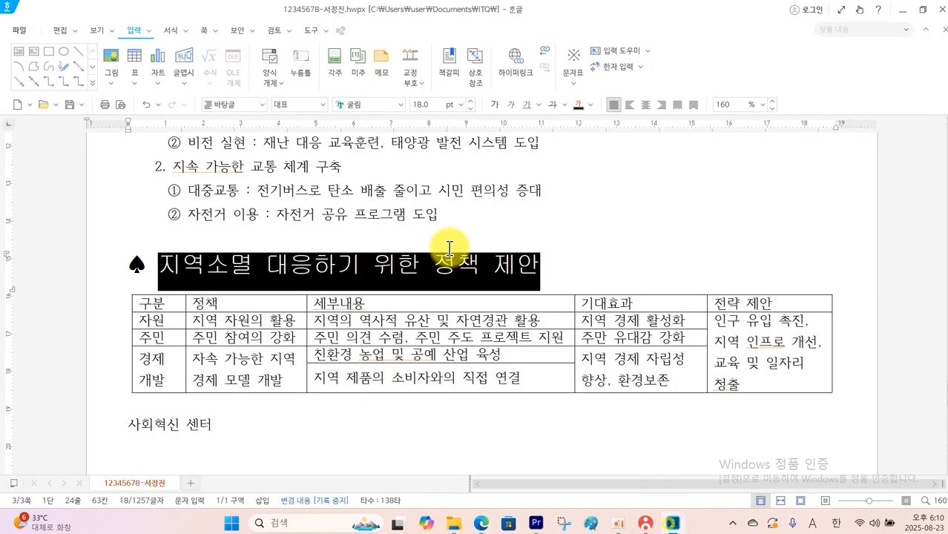
{"action": "left_click", "coordinate": [529, 111]}
{"action": "left_click", "coordinate": [446, 198]}
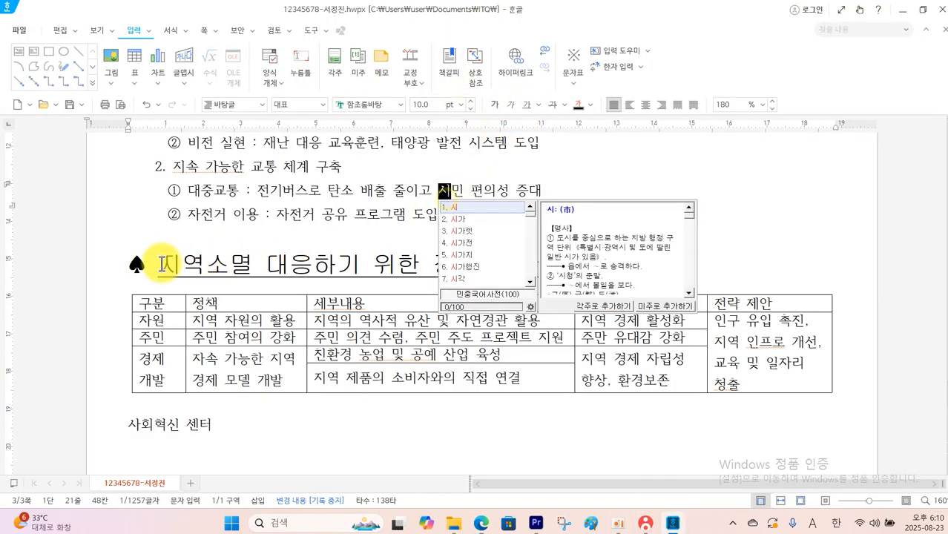
Add the ˇ-shaped emphasis marks (강조점) above 지역소멸 in the heading
{"action": "left_click_drag", "start_coordinate": [161, 263], "coordinate": [254, 256]}
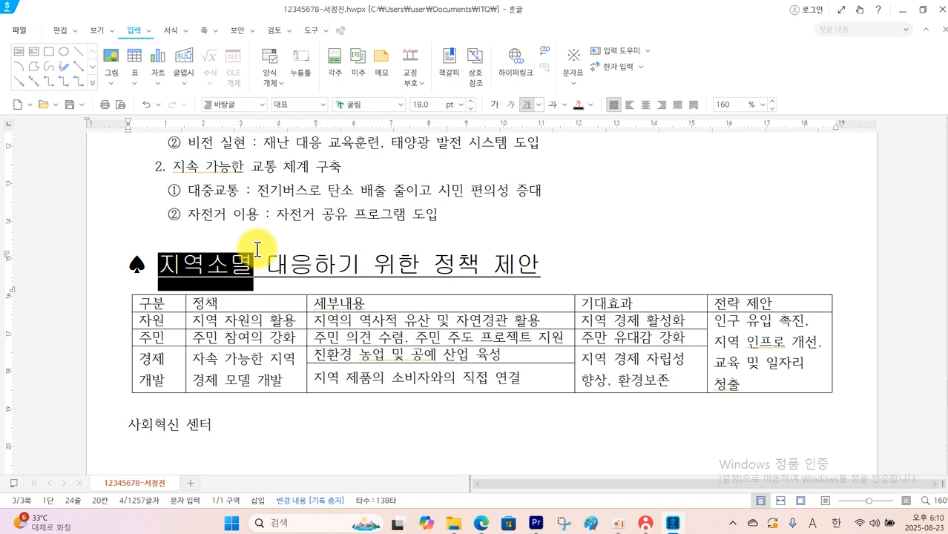
{"action": "left_click", "coordinate": [189, 34]}
{"action": "left_click", "coordinate": [195, 50]}
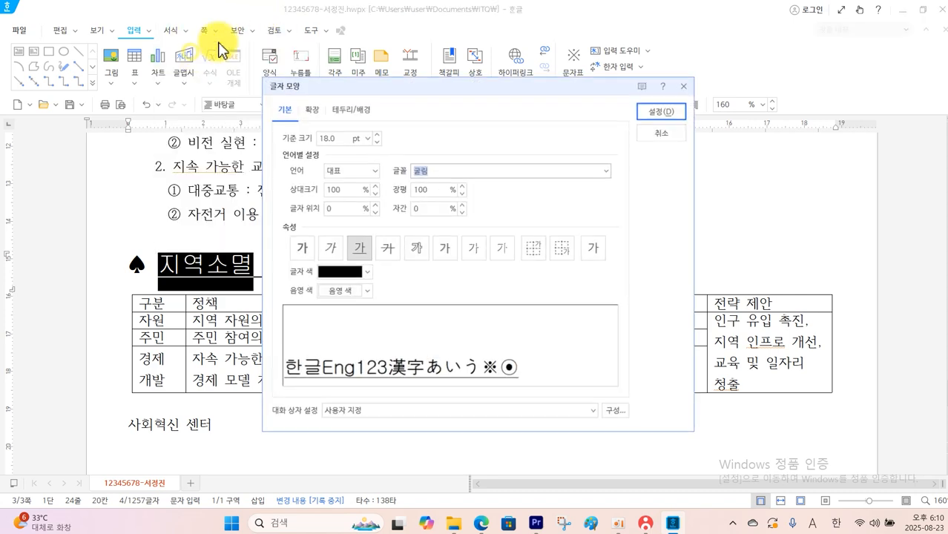
{"action": "left_click", "coordinate": [310, 111]}
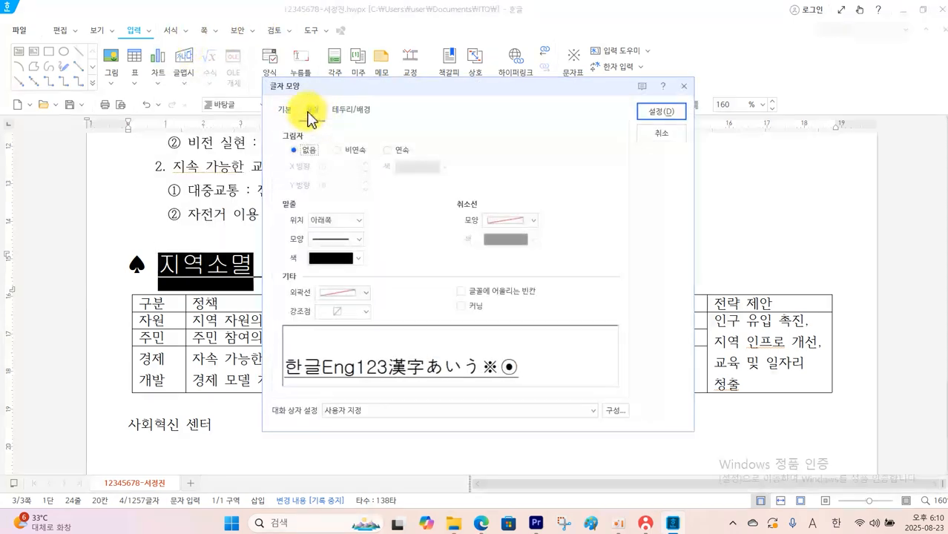
{"action": "left_click", "coordinate": [368, 319]}
{"action": "left_click", "coordinate": [376, 381]}
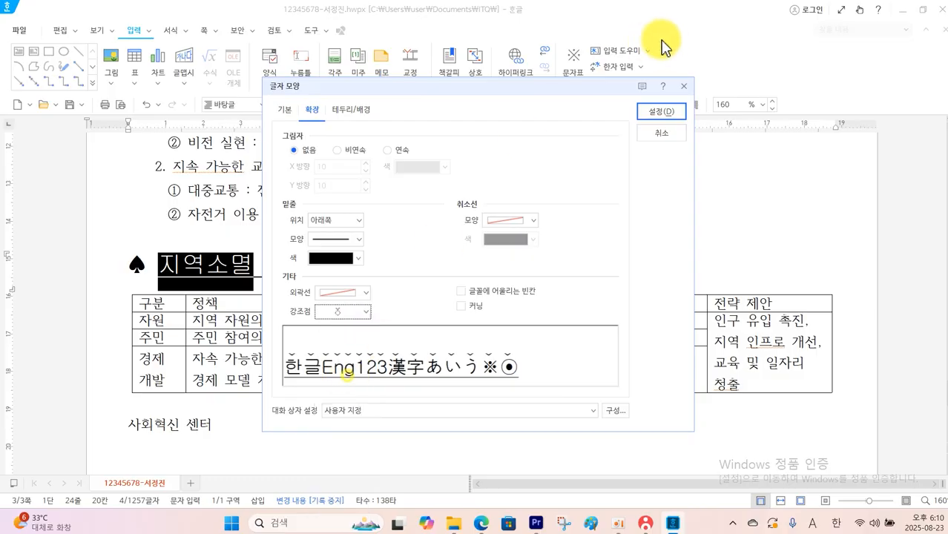
{"action": "left_click", "coordinate": [665, 113]}
Add the same ˇ-shaped emphasis marks (강조점) above 정책 제안 in the heading
{"action": "left_click_drag", "start_coordinate": [433, 261], "coordinate": [539, 261]}
{"action": "left_click", "coordinate": [186, 31]}
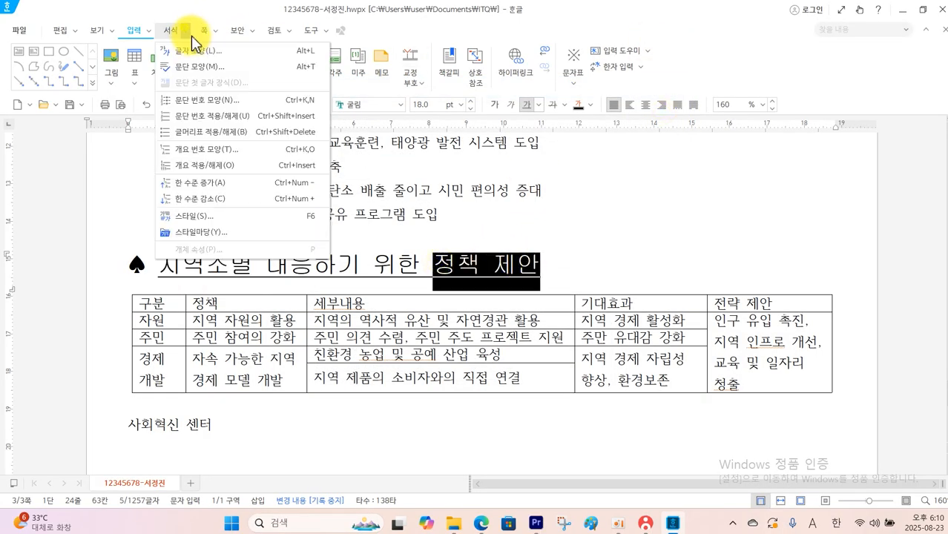
{"action": "left_click", "coordinate": [195, 59]}
{"action": "left_click", "coordinate": [365, 312]}
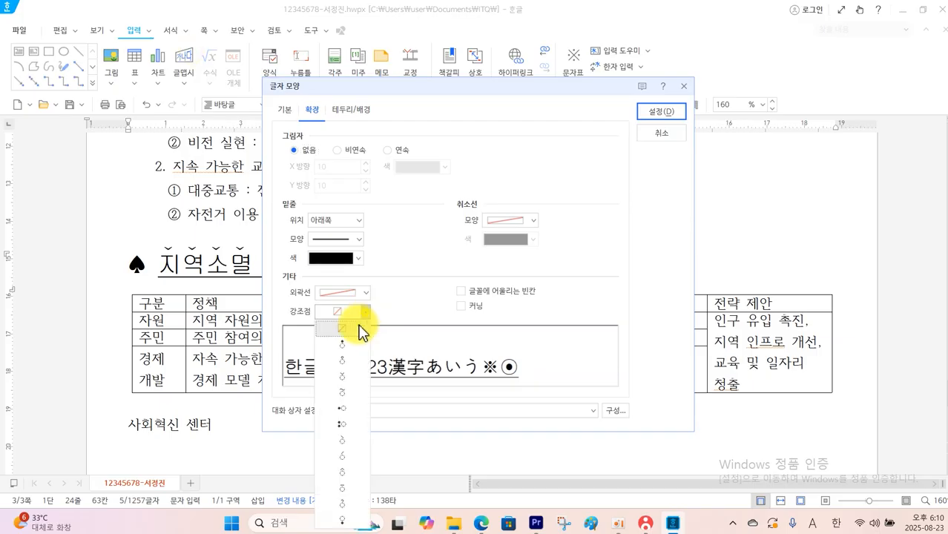
{"action": "left_click", "coordinate": [343, 377]}
{"action": "left_click", "coordinate": [660, 113]}
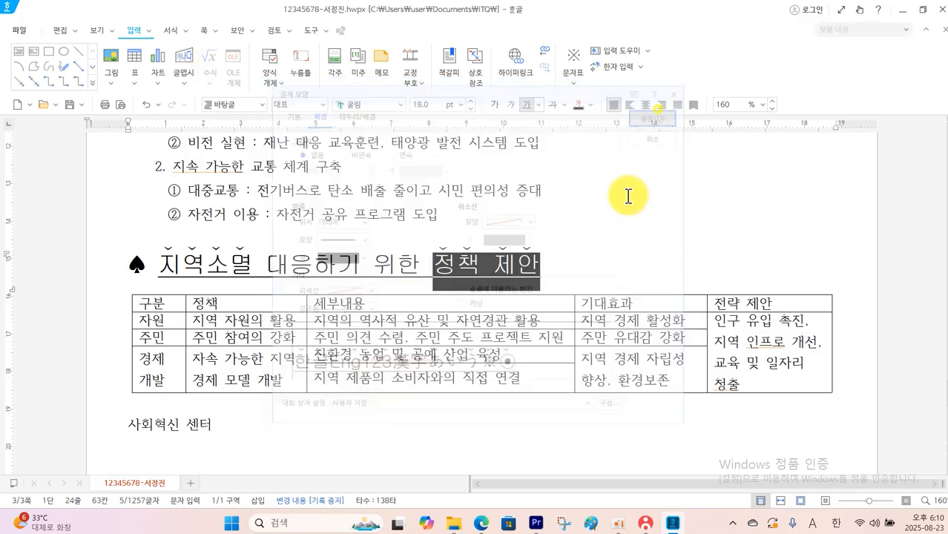
{"action": "left_click", "coordinate": [629, 199]}
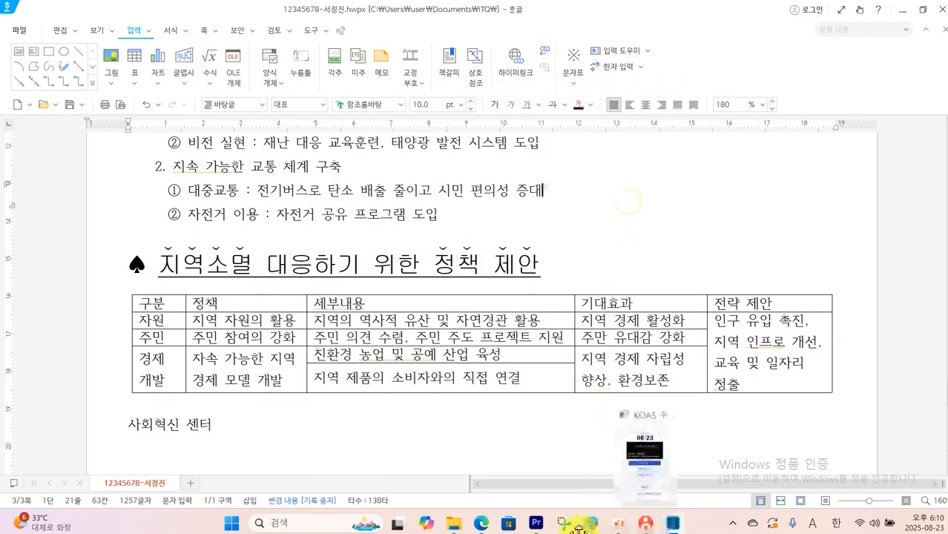
Following the exam PDF, format the whole policy table in 돋움 with centred text, and widen the 세부내용 column slightly
{"action": "left_click", "coordinate": [510, 448]}
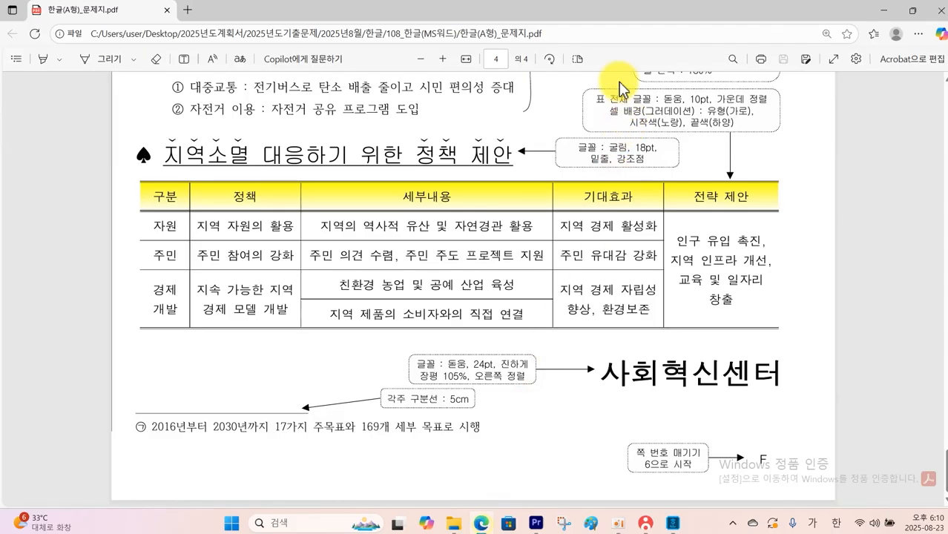
{"action": "left_click_drag", "start_coordinate": [658, 93], "coordinate": [775, 105]}
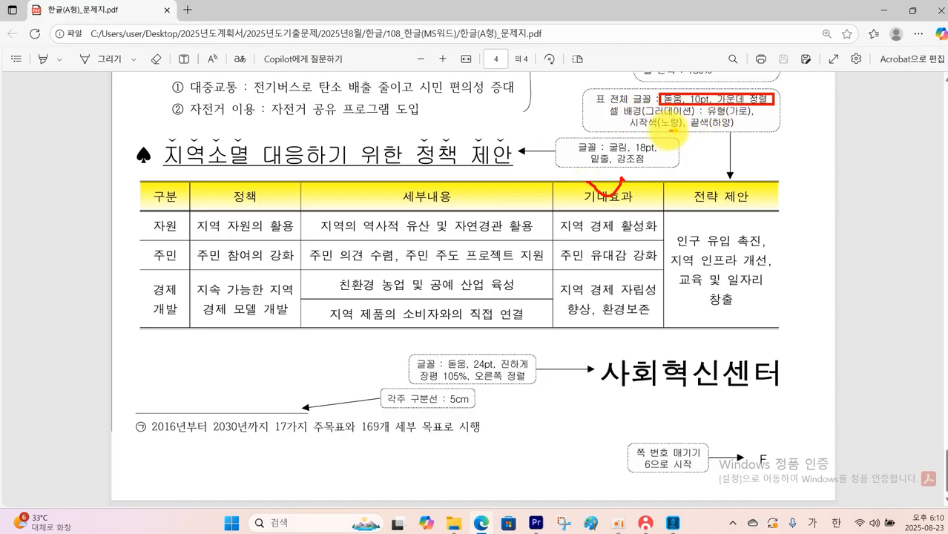
{"action": "left_click_drag", "start_coordinate": [705, 129], "coordinate": [690, 137]}
{"action": "key", "text": "Escape"}
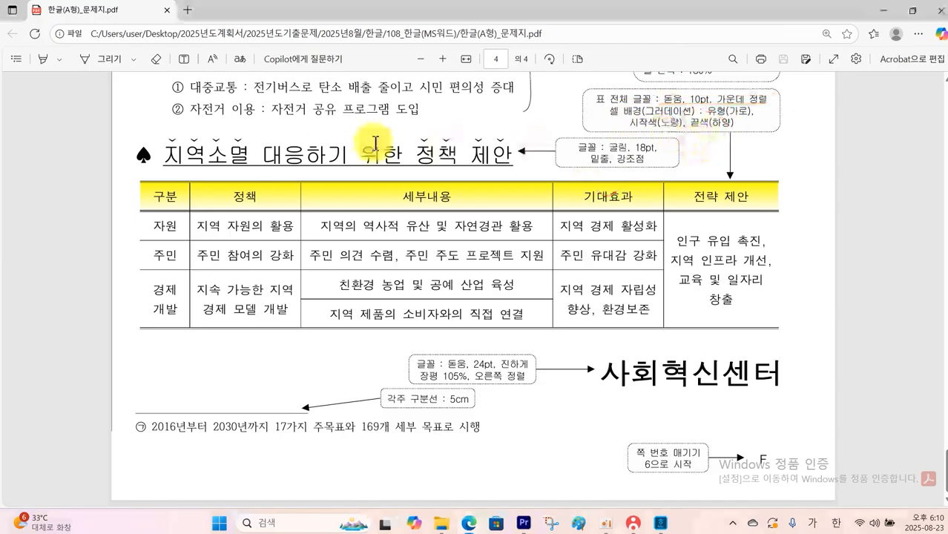
{"action": "left_click", "coordinate": [675, 524]}
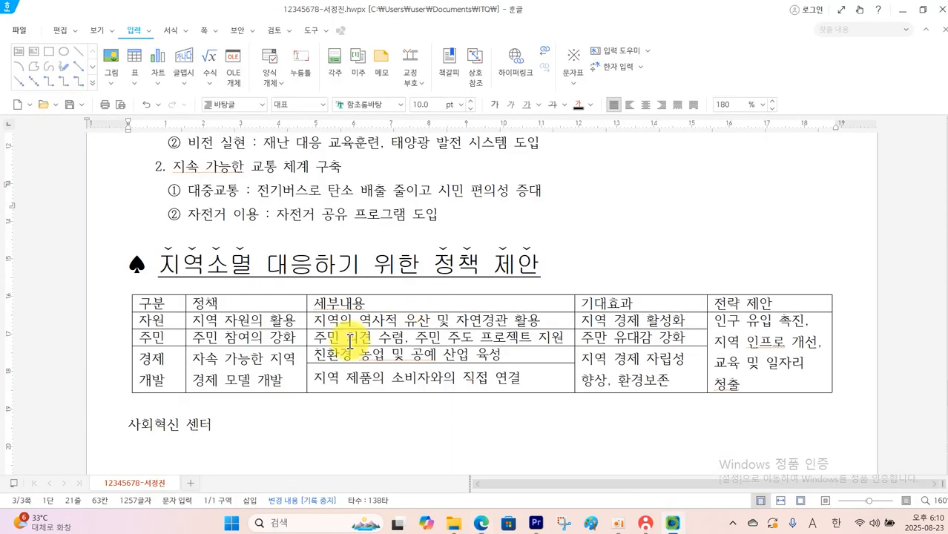
{"action": "left_click_drag", "start_coordinate": [177, 309], "coordinate": [742, 360]}
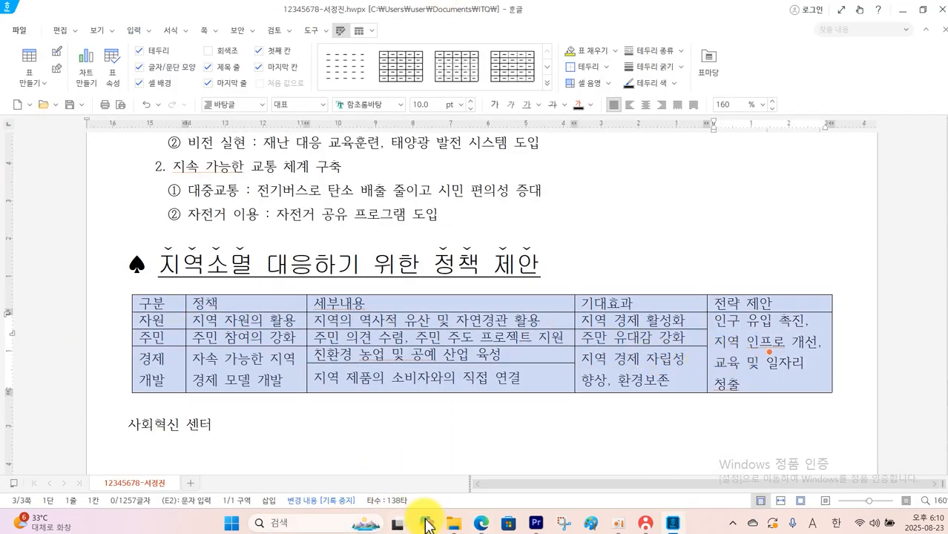
{"action": "left_click", "coordinate": [479, 525]}
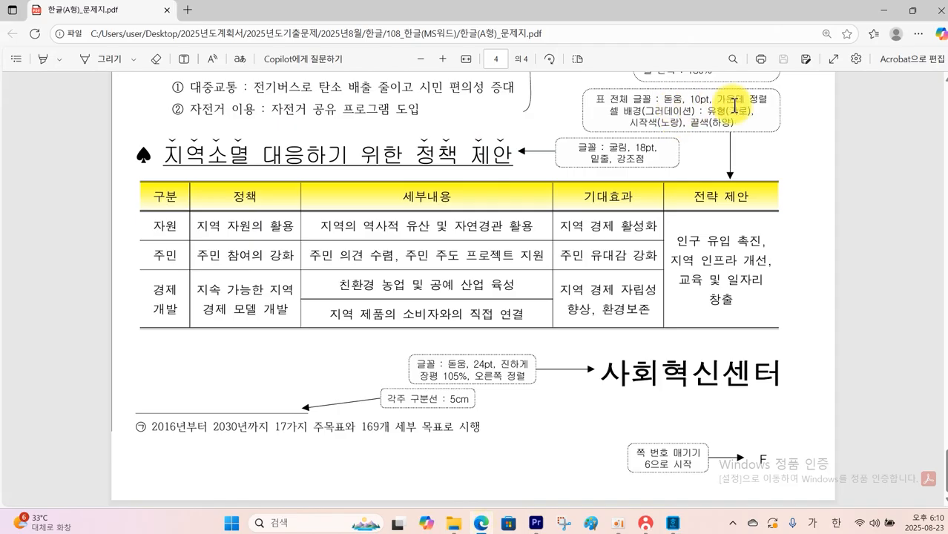
{"action": "left_click", "coordinate": [668, 526]}
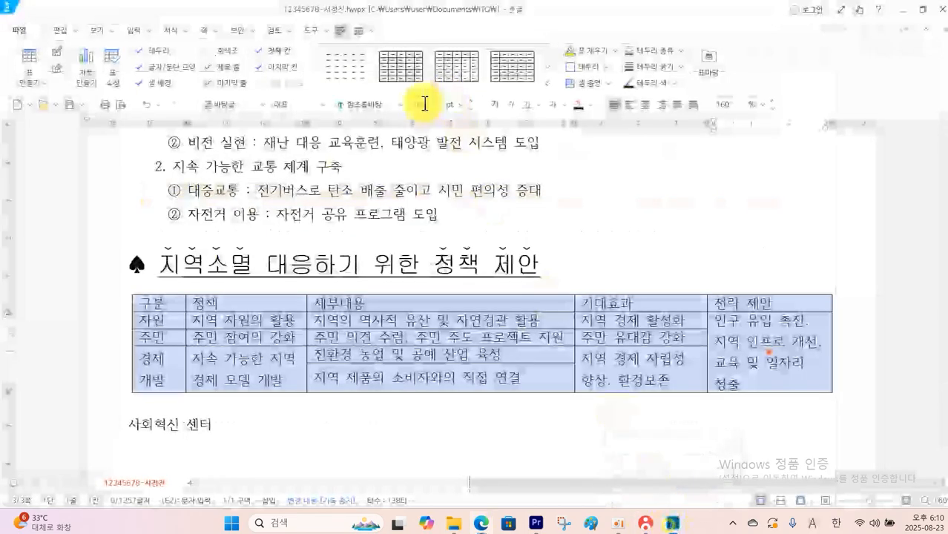
{"action": "left_click", "coordinate": [403, 105]}
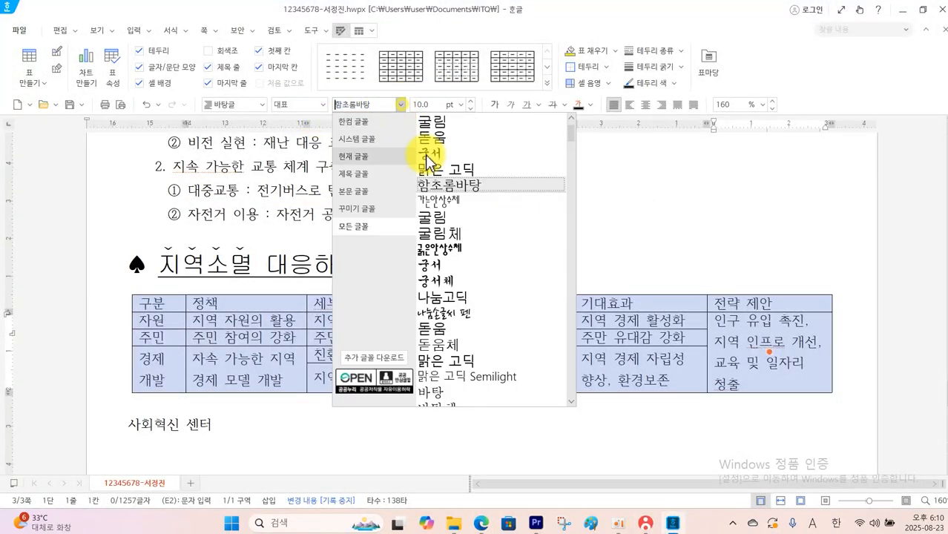
{"action": "left_click", "coordinate": [436, 138]}
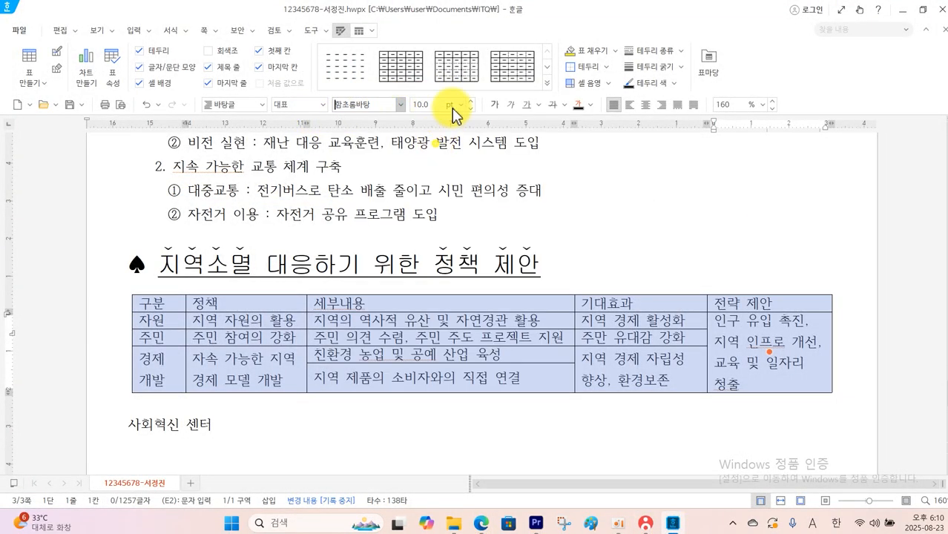
{"action": "left_click", "coordinate": [645, 104]}
{"action": "left_click", "coordinate": [639, 178]}
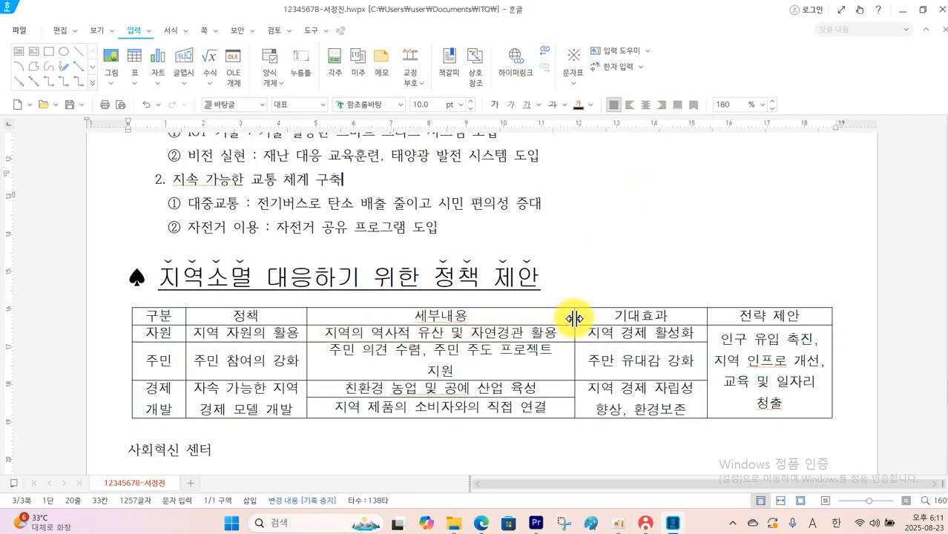
{"action": "left_click_drag", "start_coordinate": [575, 318], "coordinate": [583, 318]}
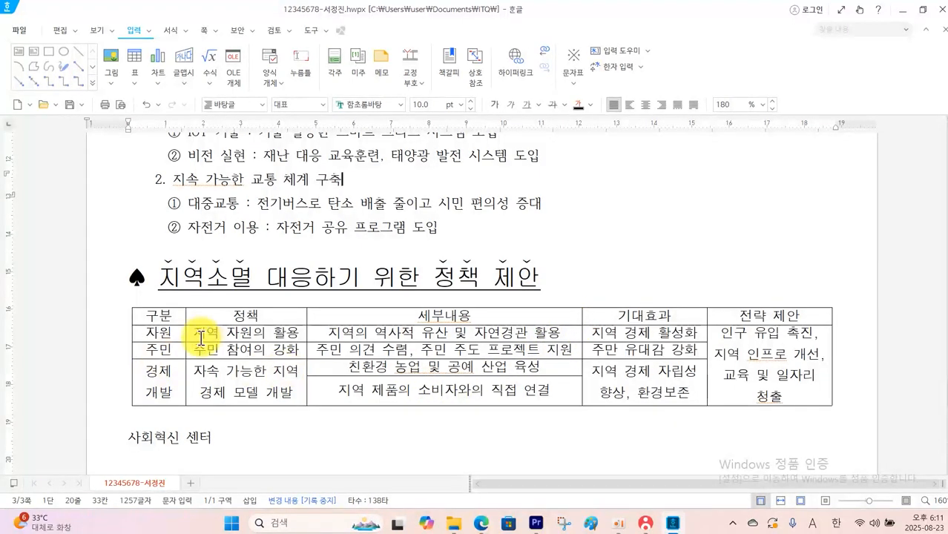
Give the policy table's header row, treated as one cell, a gradient background with yellow as the start colour
{"action": "left_click_drag", "start_coordinate": [174, 322], "coordinate": [715, 313]}
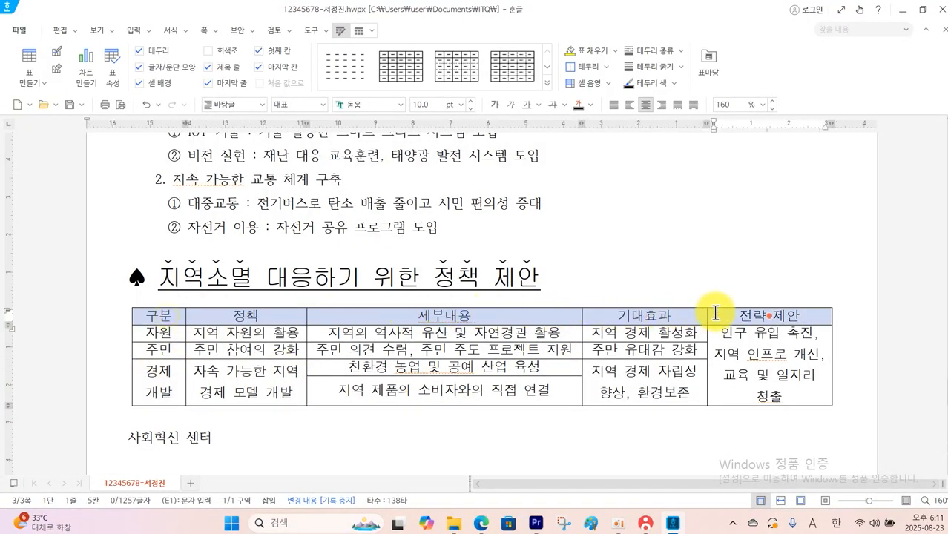
{"action": "right_click", "coordinate": [719, 312]}
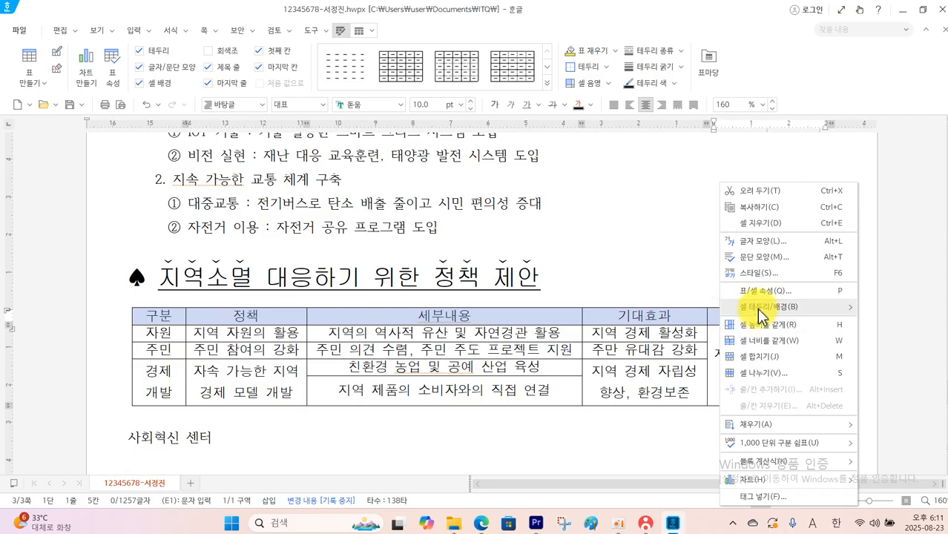
{"action": "mouse_move", "coordinate": [731, 307]}
{"action": "left_click", "coordinate": [671, 322]}
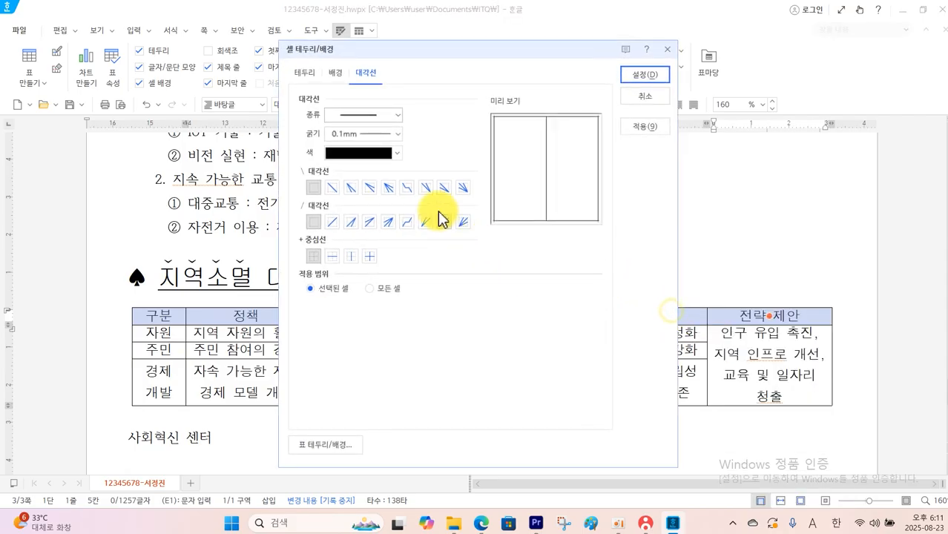
{"action": "left_click", "coordinate": [335, 73]}
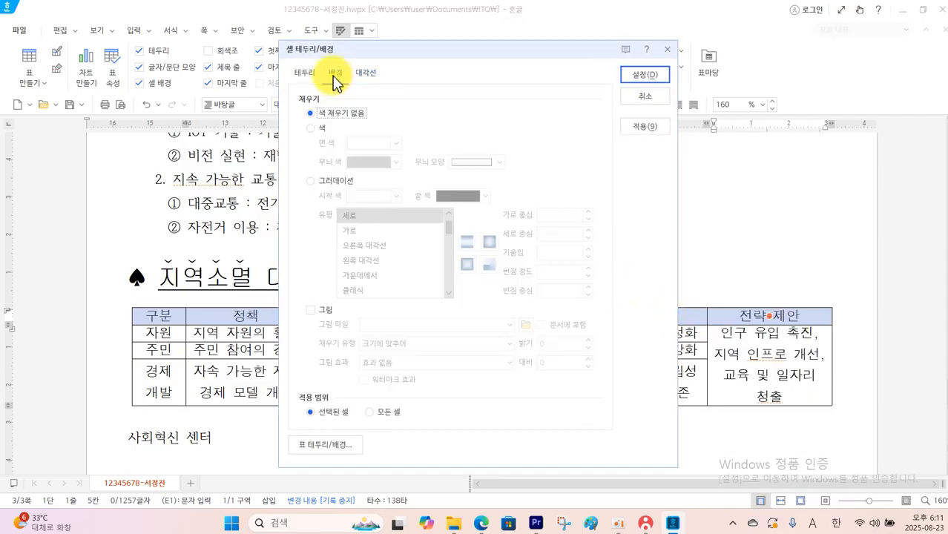
{"action": "left_click", "coordinate": [340, 184]}
{"action": "left_click", "coordinate": [394, 197]}
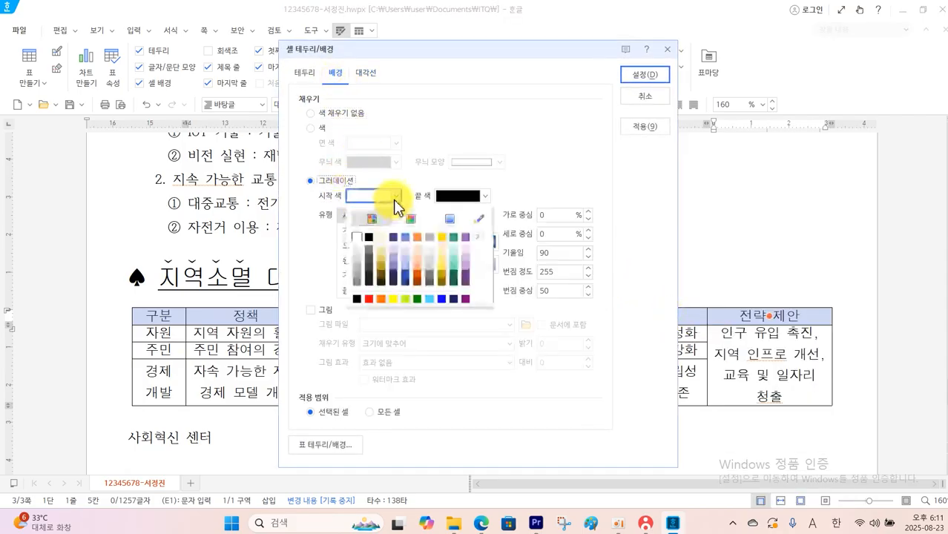
{"action": "left_click", "coordinate": [392, 299]}
Set the header row gradient to type 가로 with a white end colour and apply it
{"action": "left_click", "coordinate": [485, 196]}
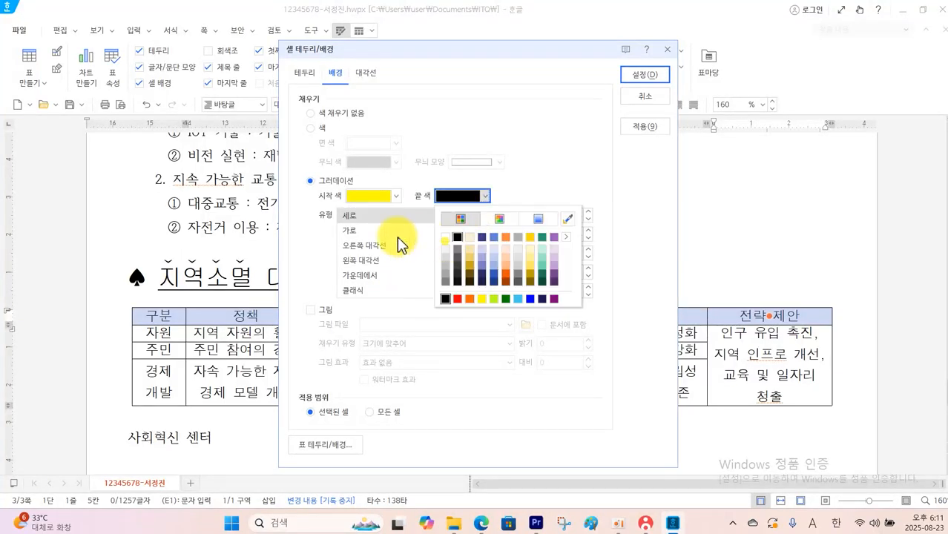
{"action": "left_click", "coordinate": [379, 236]}
{"action": "left_click", "coordinate": [372, 231]}
{"action": "left_click", "coordinate": [483, 197]}
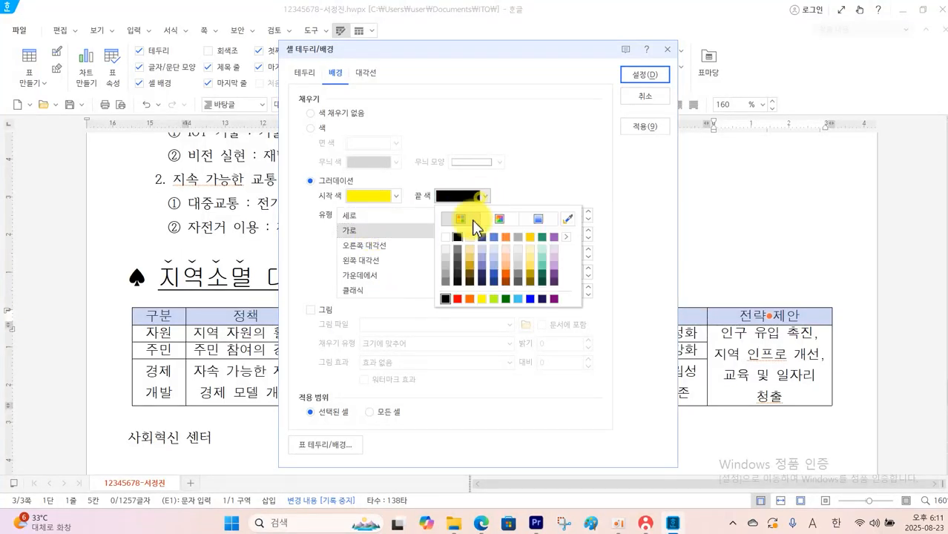
{"action": "left_click", "coordinate": [446, 237]}
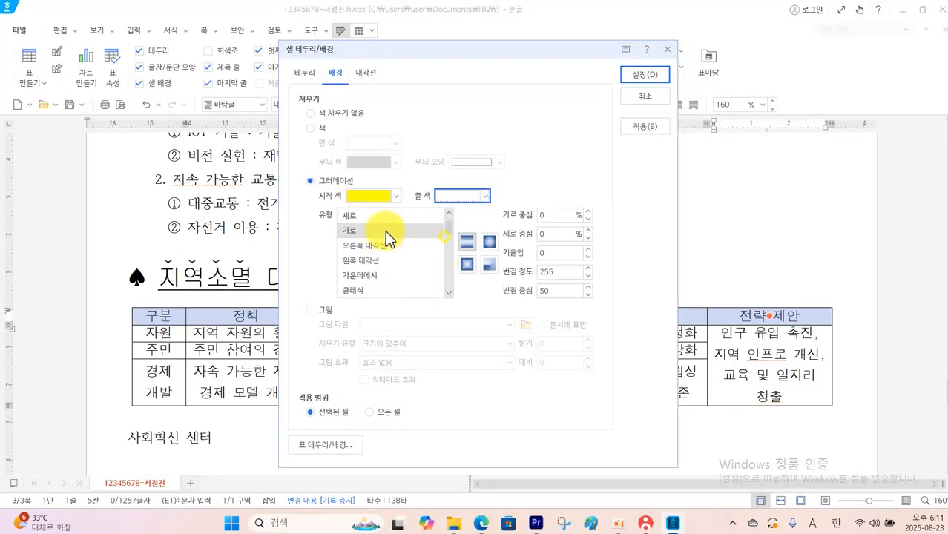
{"action": "left_click", "coordinate": [631, 75]}
{"action": "left_click", "coordinate": [555, 247]}
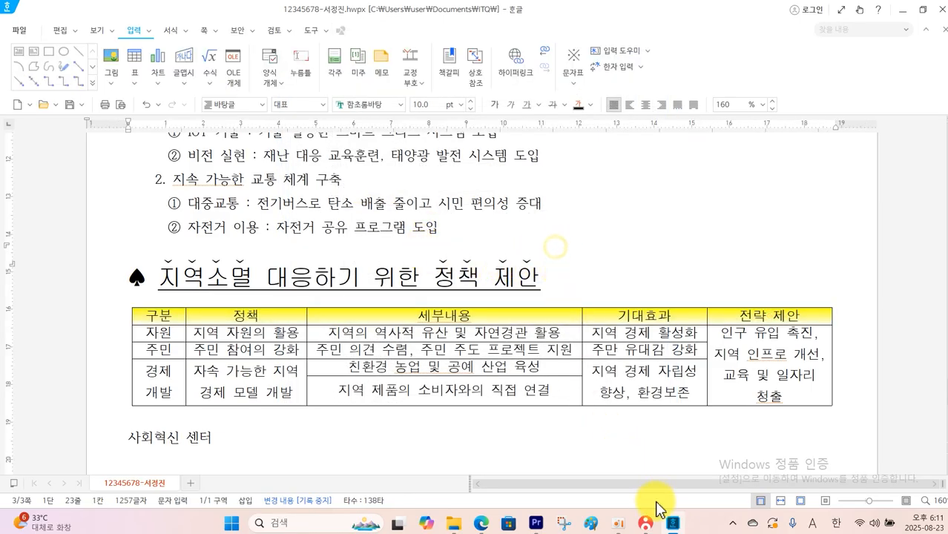
Following the exam PDF, put a double-line border around the outside of the whole policy table
{"action": "left_click", "coordinate": [483, 479]}
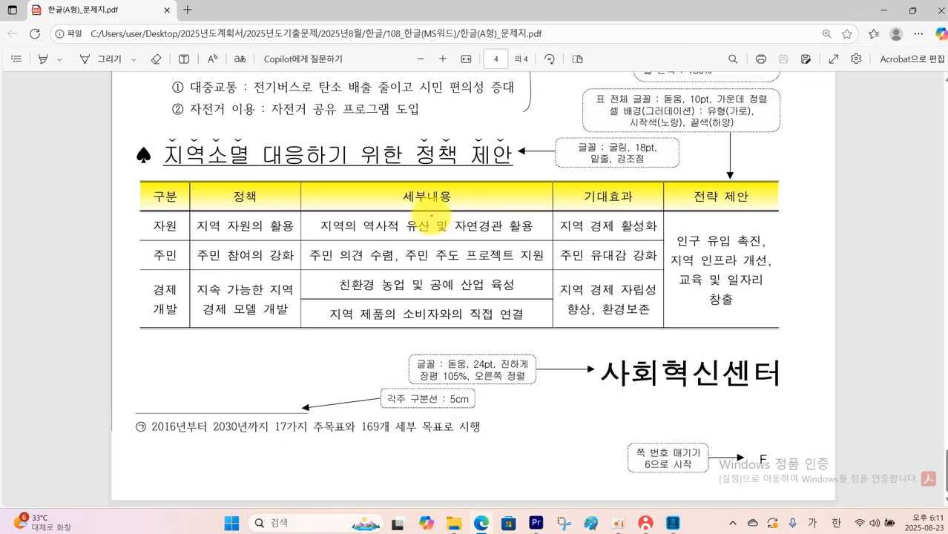
{"action": "left_click_drag", "start_coordinate": [439, 175], "coordinate": [487, 160]}
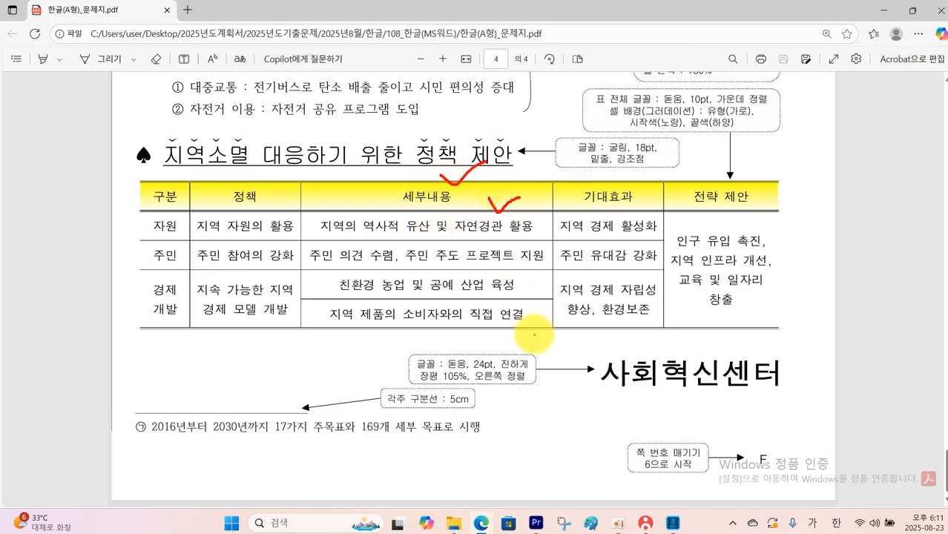
{"action": "left_click_drag", "start_coordinate": [538, 332], "coordinate": [550, 313]}
{"action": "key", "text": "Escape"}
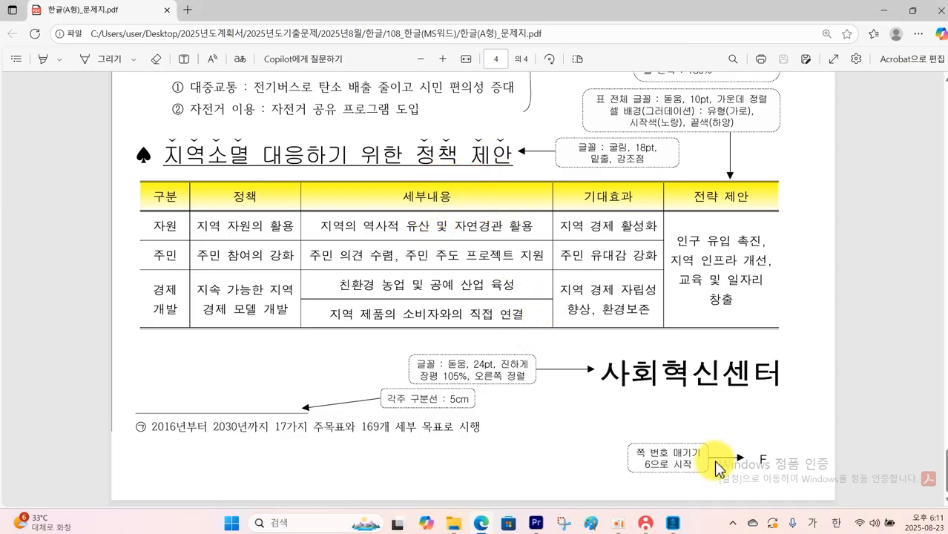
{"action": "left_click", "coordinate": [675, 524]}
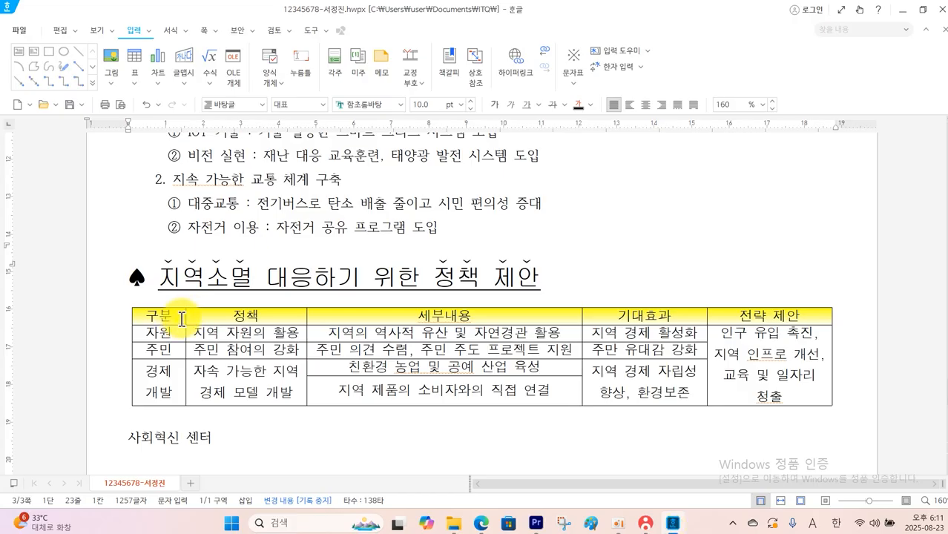
{"action": "left_click_drag", "start_coordinate": [182, 319], "coordinate": [724, 379]}
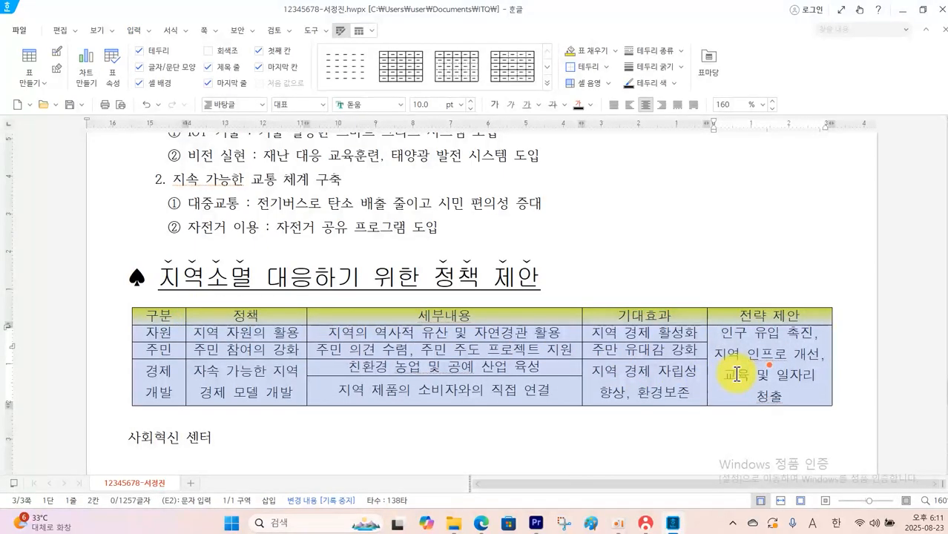
{"action": "right_click", "coordinate": [736, 373]}
{"action": "mouse_move", "coordinate": [838, 310]}
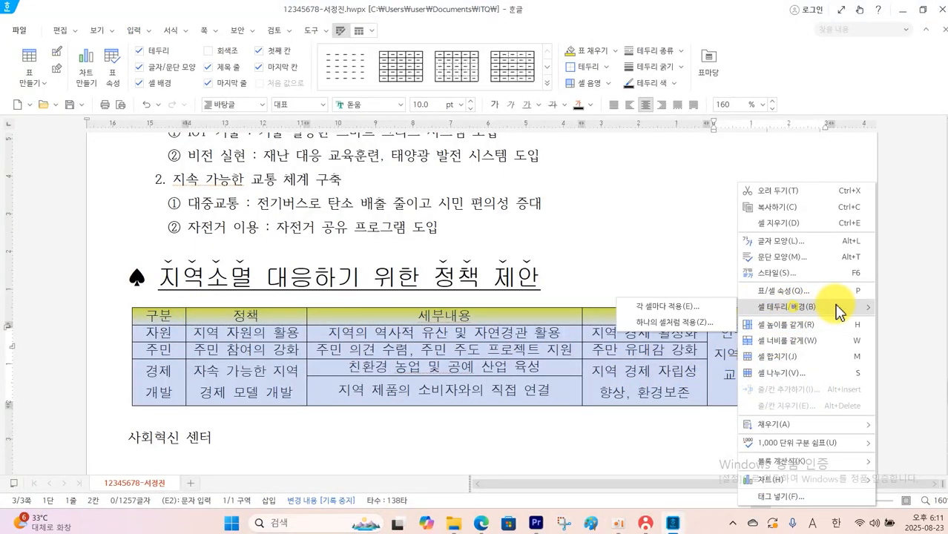
{"action": "left_click", "coordinate": [666, 307]}
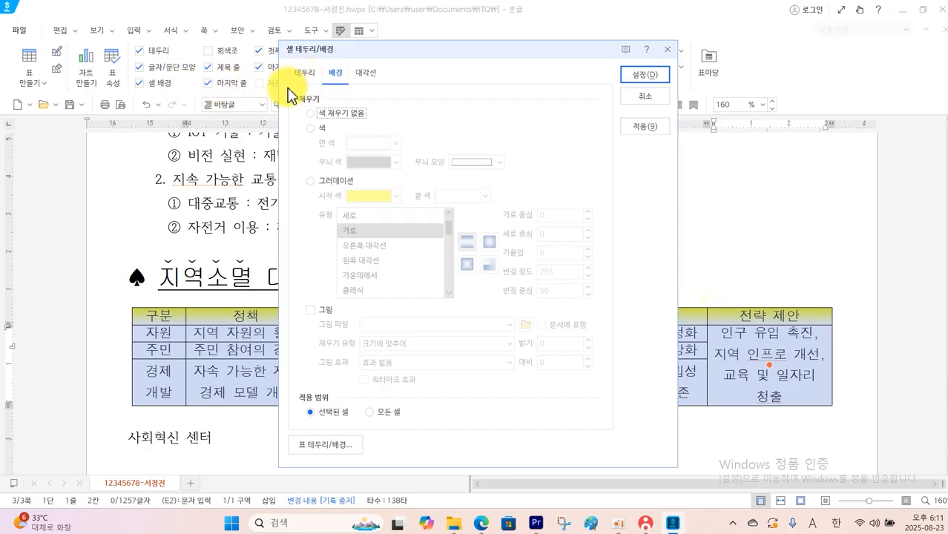
{"action": "left_click", "coordinate": [304, 73]}
{"action": "left_click", "coordinate": [397, 116]}
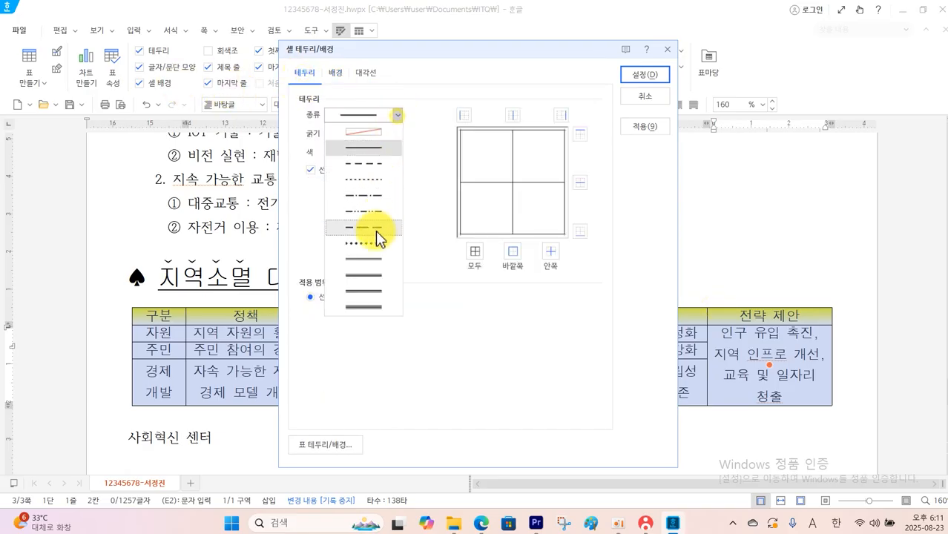
{"action": "left_click", "coordinate": [371, 258]}
{"action": "left_click", "coordinate": [514, 260]}
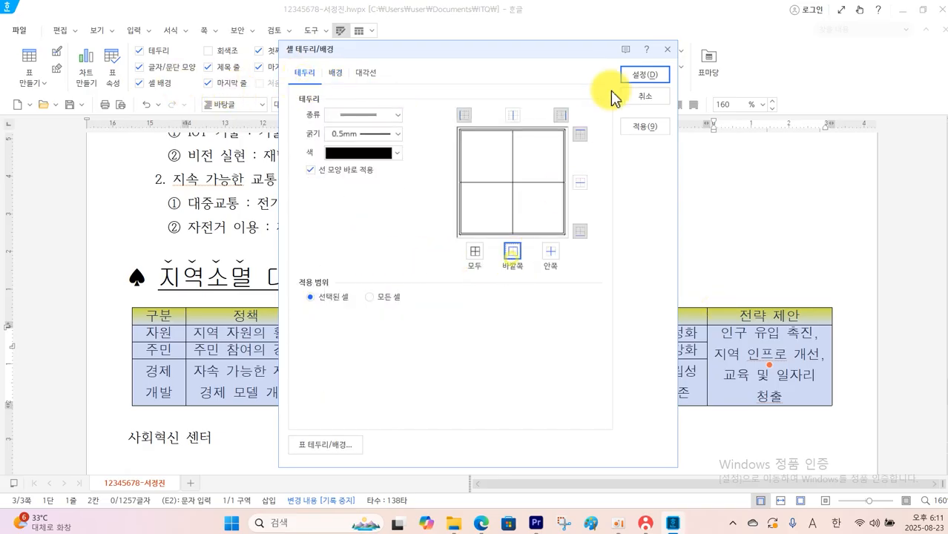
{"action": "left_click", "coordinate": [637, 76]}
{"action": "left_click", "coordinate": [595, 158]}
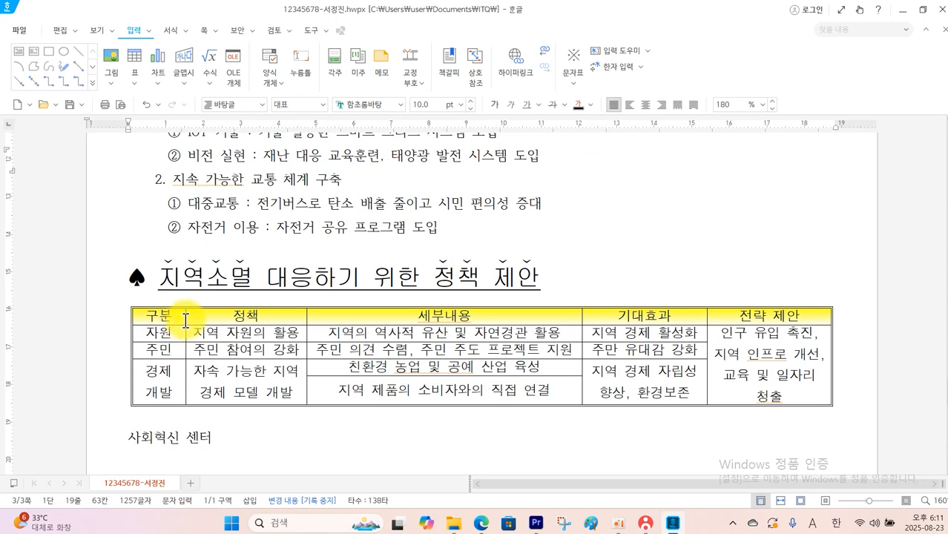
Put a double-line outer border around the policy table's header row
{"action": "left_click_drag", "start_coordinate": [186, 321], "coordinate": [736, 319]}
{"action": "right_click", "coordinate": [736, 319]}
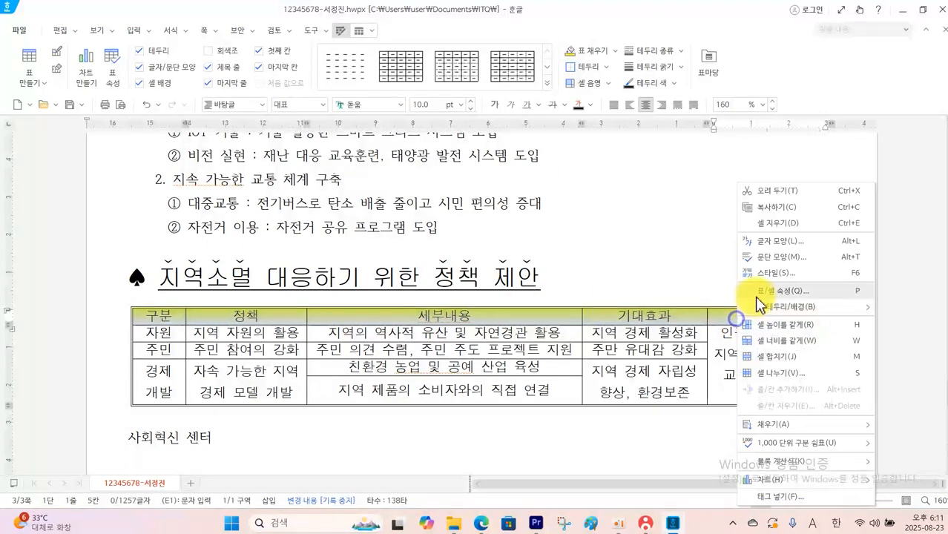
{"action": "key", "text": "b"}
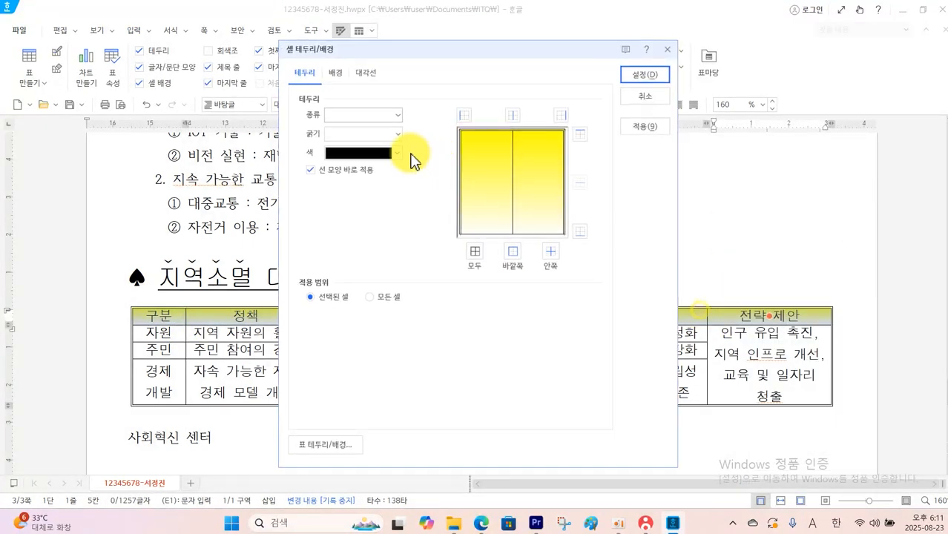
{"action": "left_click", "coordinate": [398, 115]}
{"action": "left_click", "coordinate": [370, 259]}
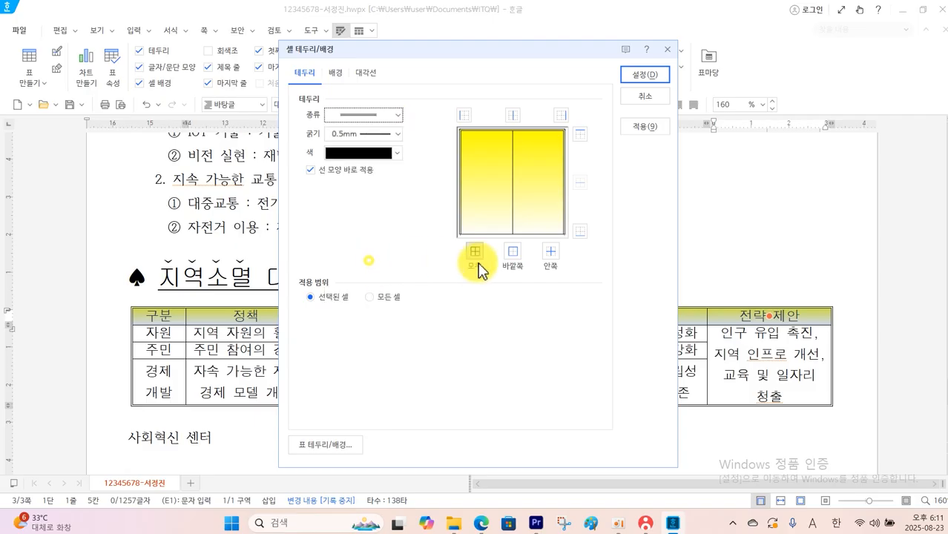
{"action": "left_click", "coordinate": [511, 253]}
{"action": "left_click", "coordinate": [632, 75]}
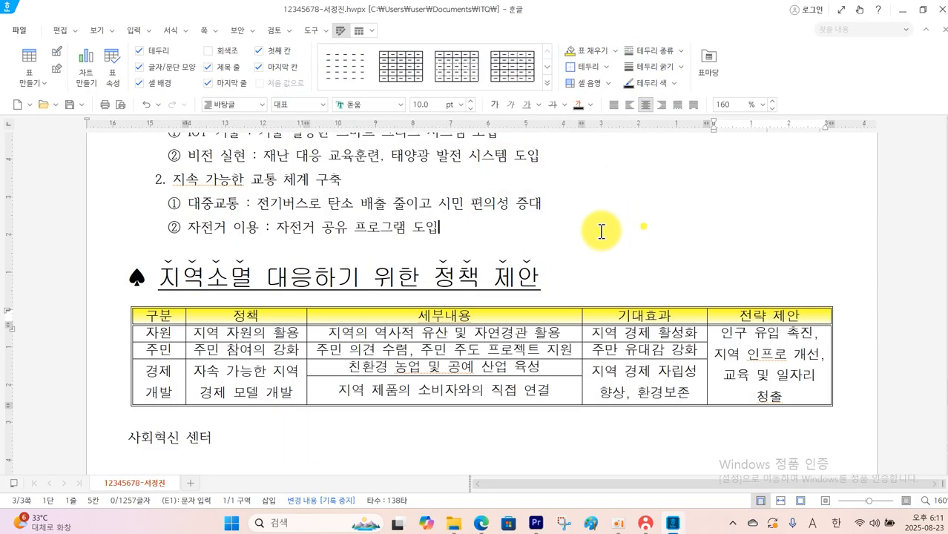
Remove the left and right outer borders of the whole policy table
{"action": "left_click_drag", "start_coordinate": [155, 316], "coordinate": [744, 376]}
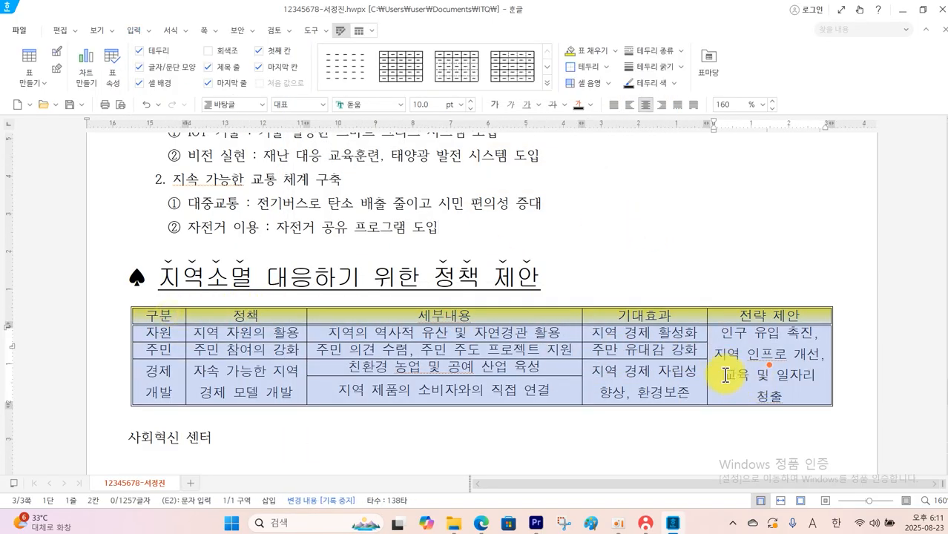
{"action": "right_click", "coordinate": [726, 375]}
{"action": "mouse_move", "coordinate": [738, 307]}
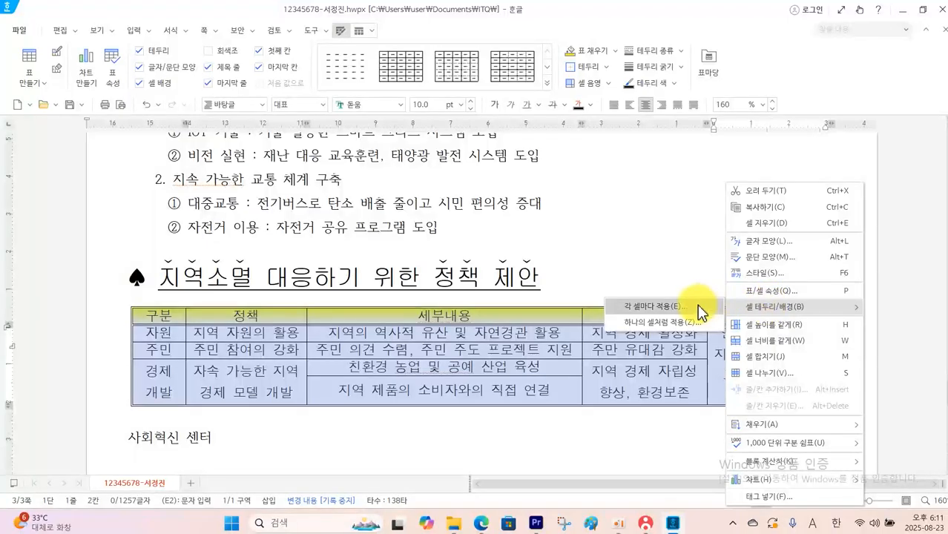
{"action": "left_click", "coordinate": [701, 311]}
{"action": "left_click", "coordinate": [398, 114]}
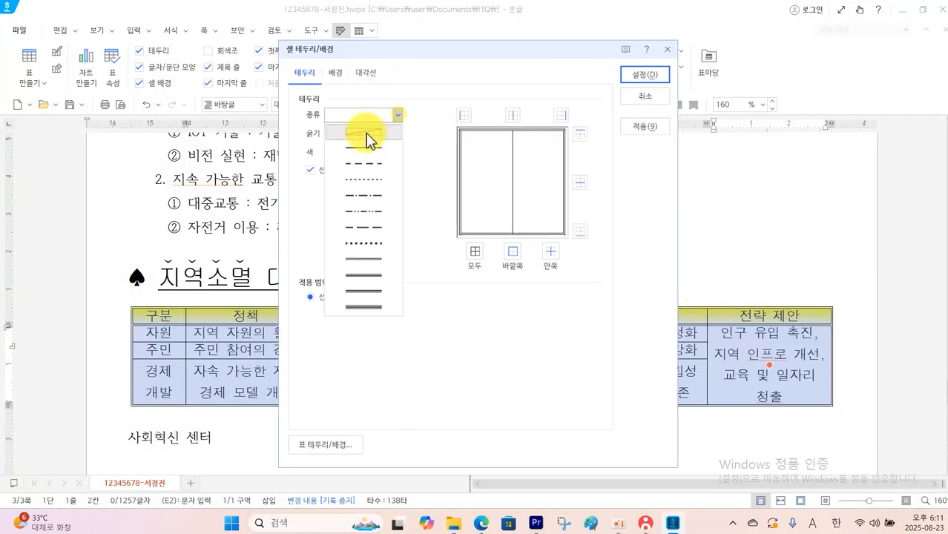
{"action": "left_click", "coordinate": [366, 133]}
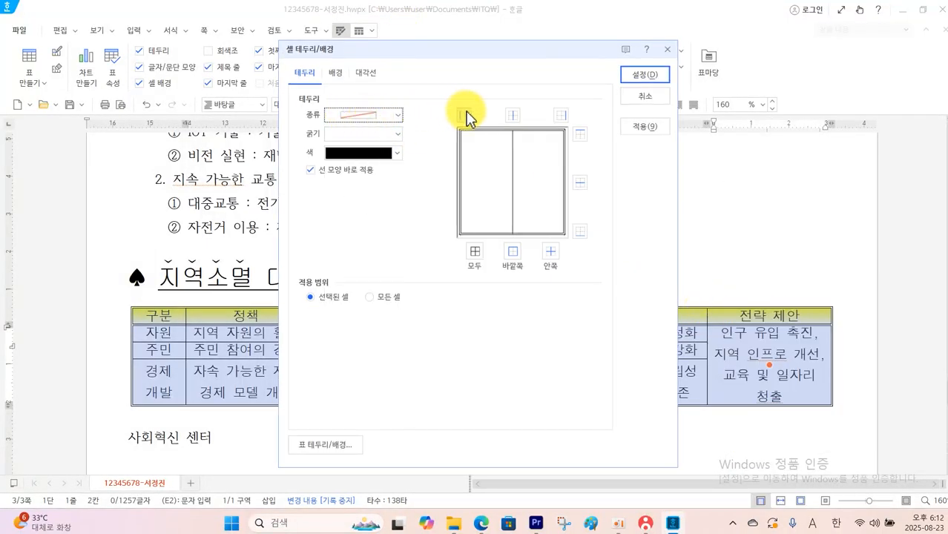
{"action": "left_click", "coordinate": [561, 116]}
{"action": "left_click", "coordinate": [631, 76]}
{"action": "left_click", "coordinate": [662, 151]}
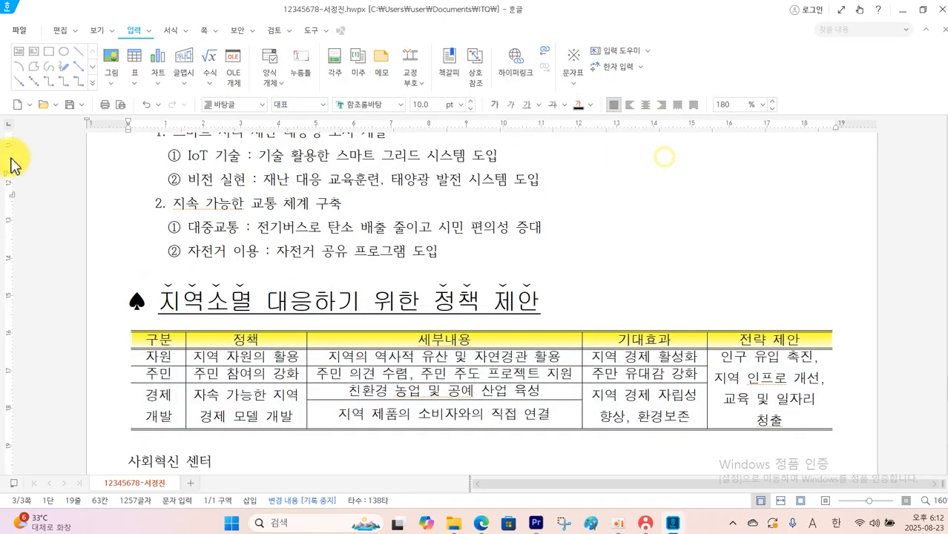
Increase the height of all the policy table's rows by enlarging the cells of the 세부내용 column
{"action": "scroll", "coordinate": [20, 190], "scroll_direction": "down", "scroll_amount": 2}
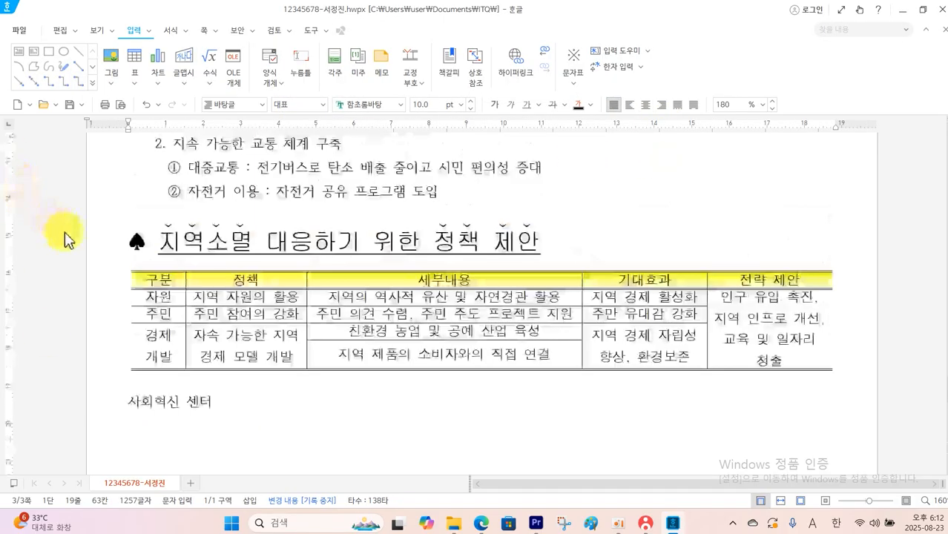
{"action": "left_click", "coordinate": [233, 280]}
{"action": "left_click_drag", "start_coordinate": [345, 287], "coordinate": [375, 355]}
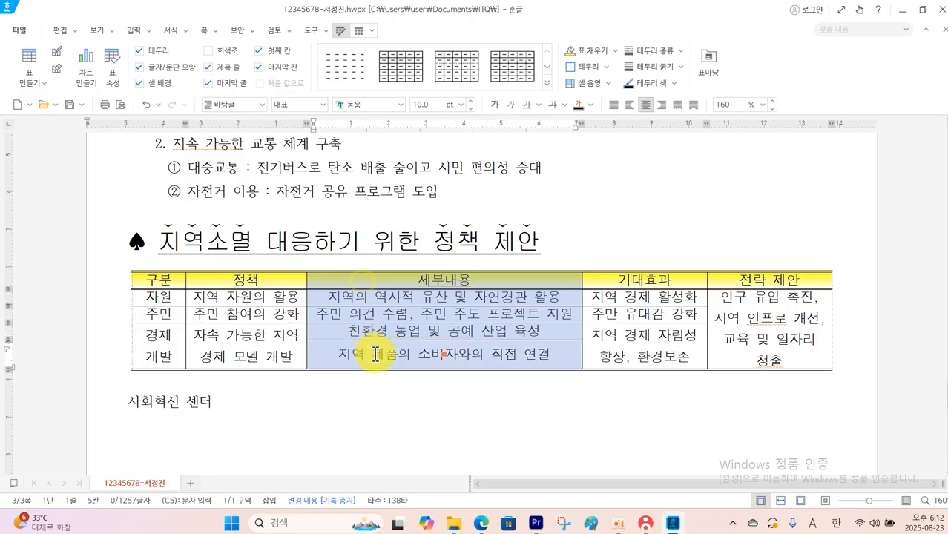
{"action": "key", "text": "ctrl+Down"}
{"action": "key", "text": "ctrl+Down"}
{"action": "key", "text": "ctrl+Down"}
{"action": "key", "text": "ctrl+Down"}
{"action": "key", "text": "ctrl+Down"}
{"action": "key", "text": "ctrl+Down"}
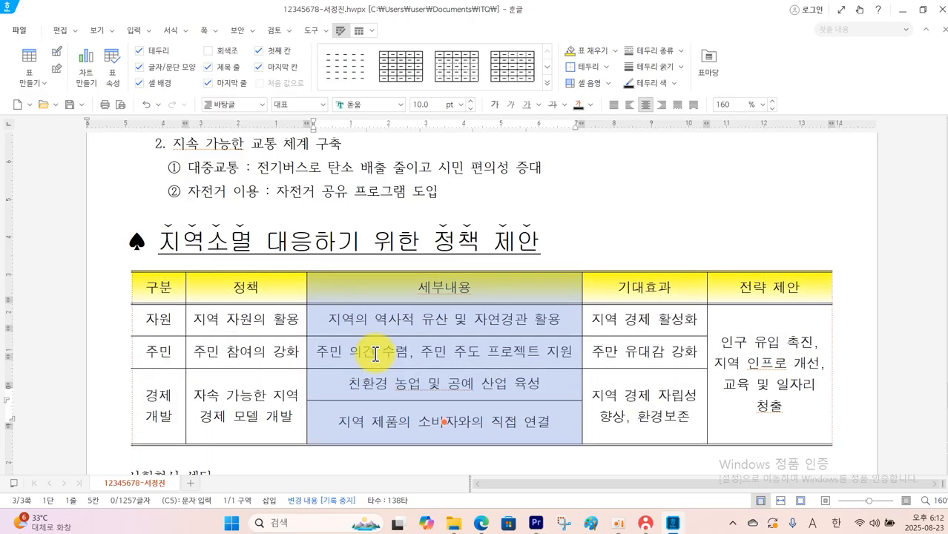
{"action": "scroll", "coordinate": [377, 354], "scroll_direction": "down", "scroll_amount": 4}
{"action": "left_click", "coordinate": [373, 354]}
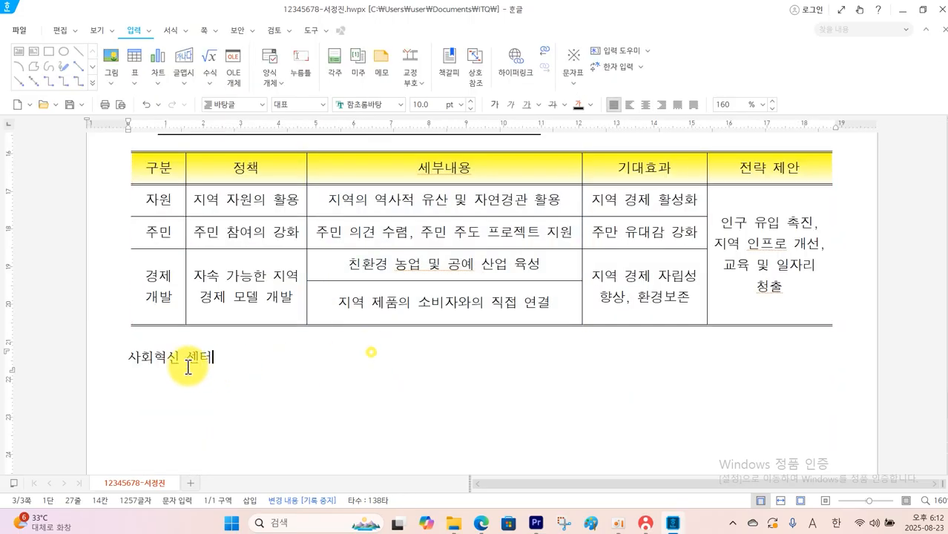
Format the closing text 사회혁신 센터 in 굴림, 24 pt, bold and right-aligned, consulting the exam PDF for its formatting requirements
{"action": "left_click_drag", "start_coordinate": [129, 358], "coordinate": [216, 362]}
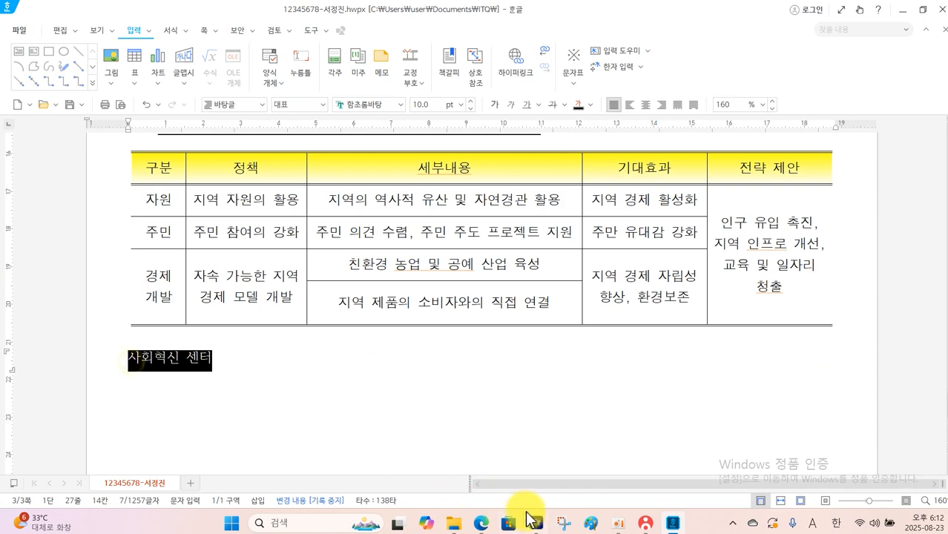
{"action": "left_click", "coordinate": [486, 529]}
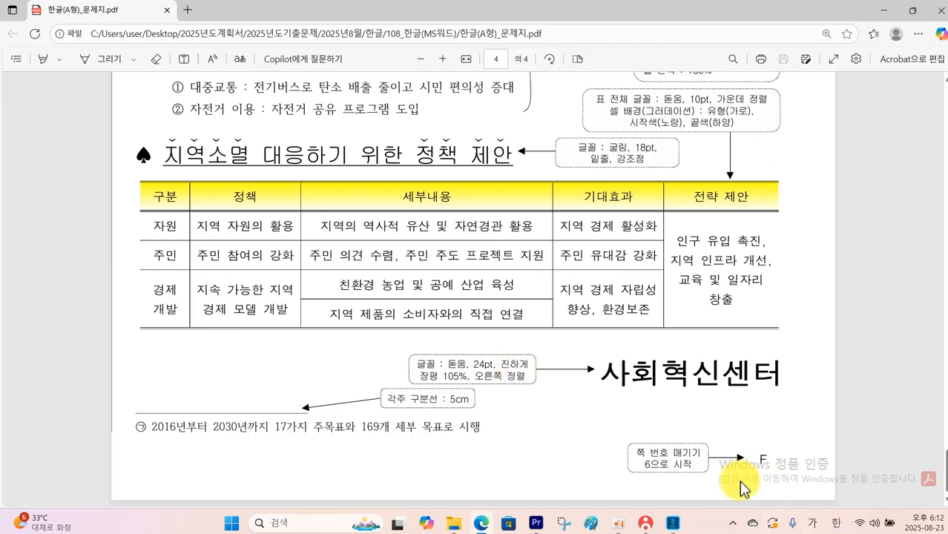
{"action": "left_click", "coordinate": [671, 523]}
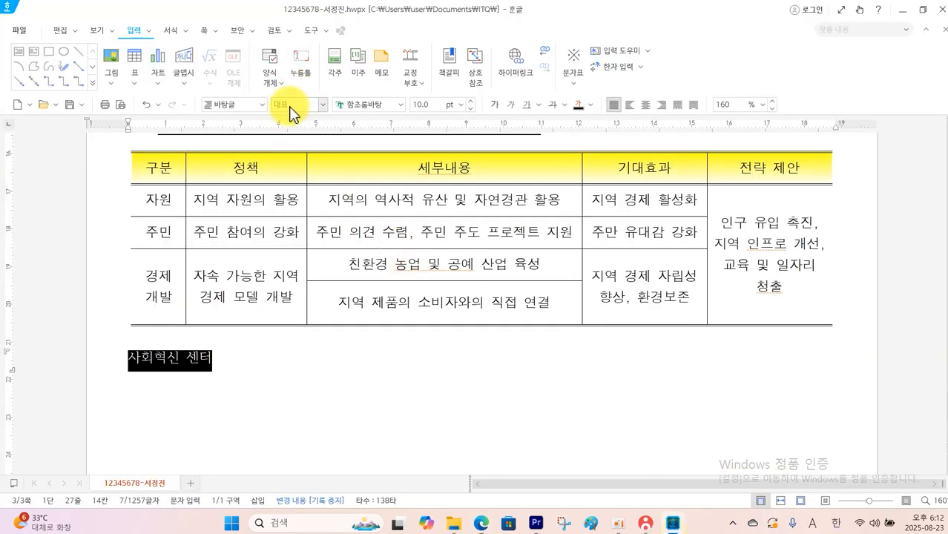
{"action": "left_click", "coordinate": [400, 108]}
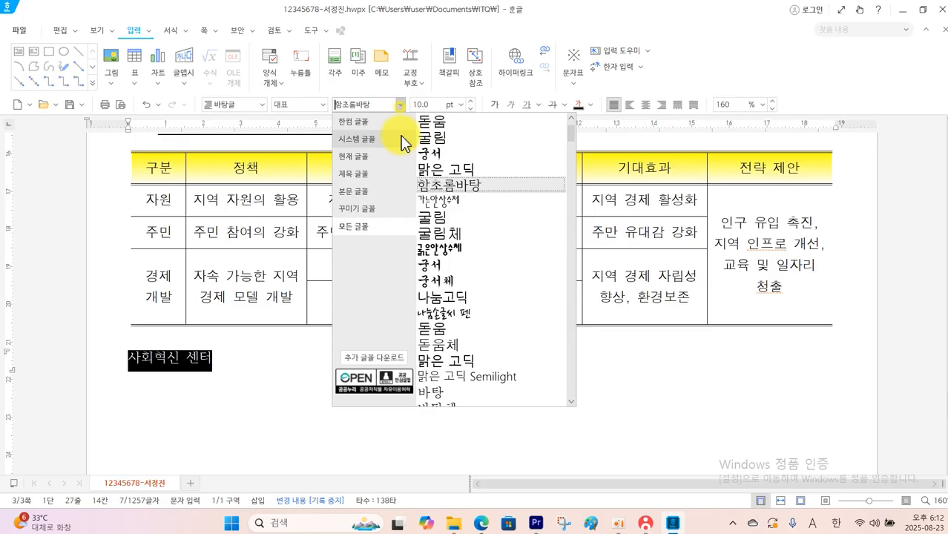
{"action": "left_click", "coordinate": [444, 120]}
{"action": "left_click", "coordinate": [460, 104]}
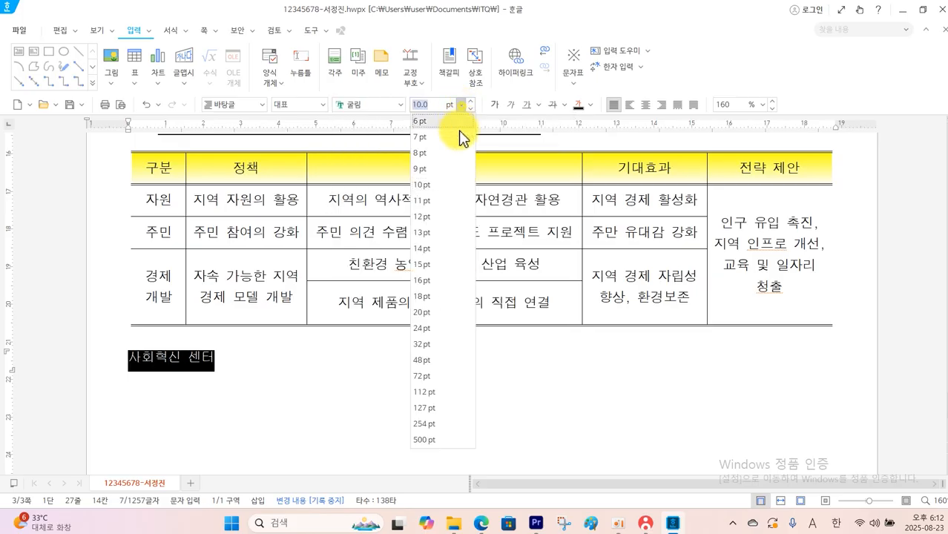
{"action": "left_click", "coordinate": [437, 328]}
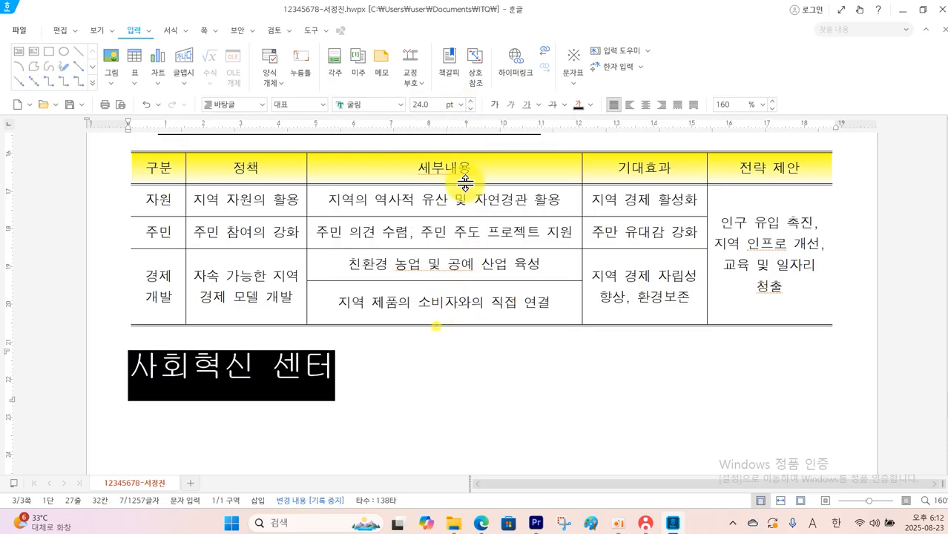
{"action": "left_click", "coordinate": [661, 105]}
Set the character width (장평) of the closing text 사회혁신 센터 to 105%
{"action": "left_click", "coordinate": [188, 31]}
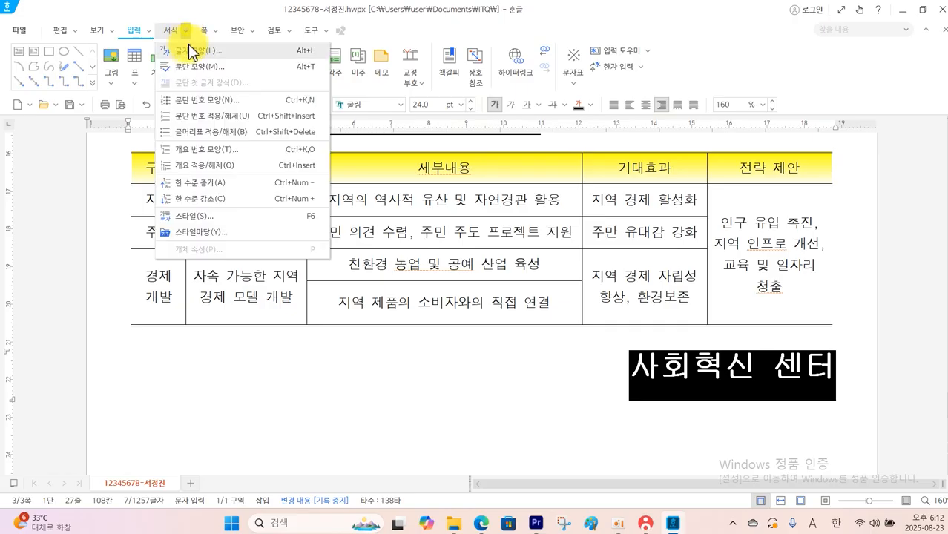
{"action": "left_click", "coordinate": [215, 58]}
{"action": "left_click", "coordinate": [290, 111]}
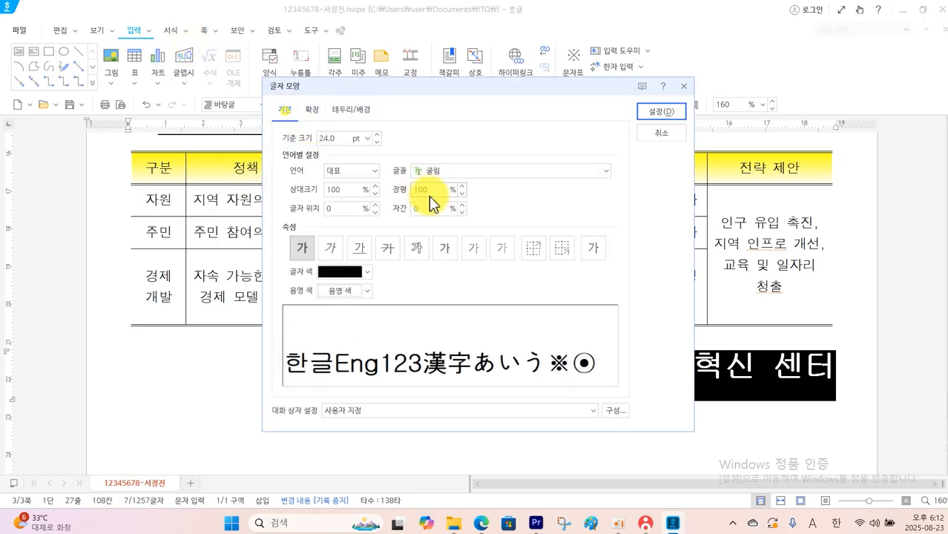
{"action": "double_click", "coordinate": [427, 191]}
{"action": "type", "text": "21"}
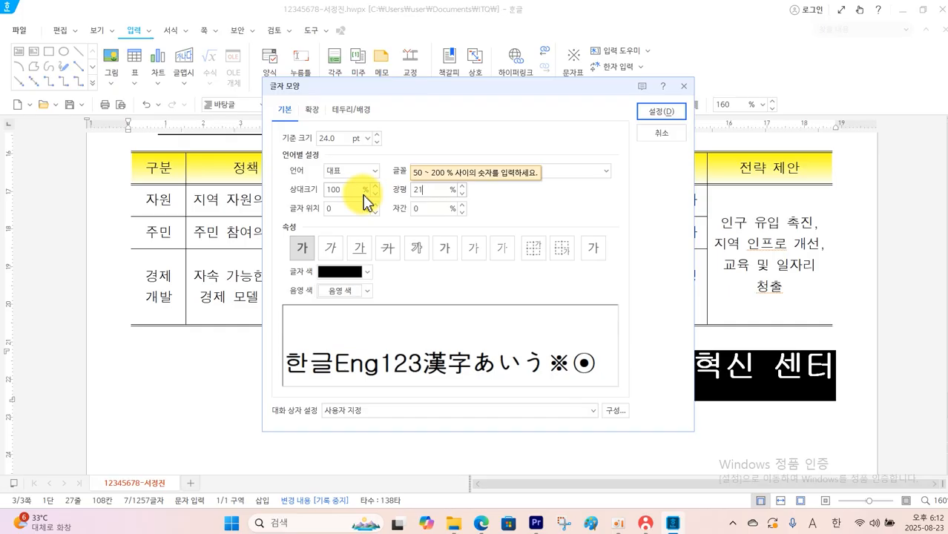
{"action": "type", "text": "005"}
{"action": "key", "text": "Return"}
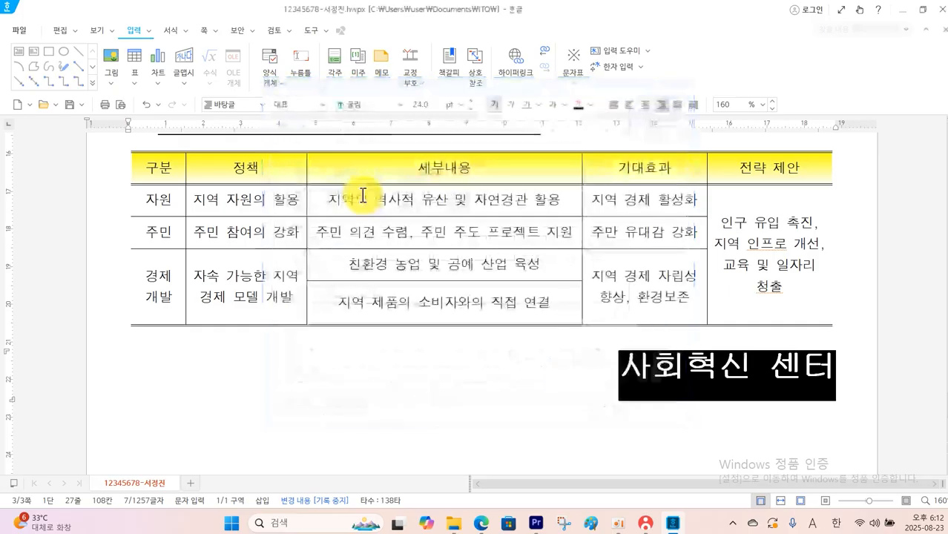
{"action": "scroll", "coordinate": [430, 323], "scroll_direction": "down", "scroll_amount": 3}
{"action": "left_click", "coordinate": [473, 317]}
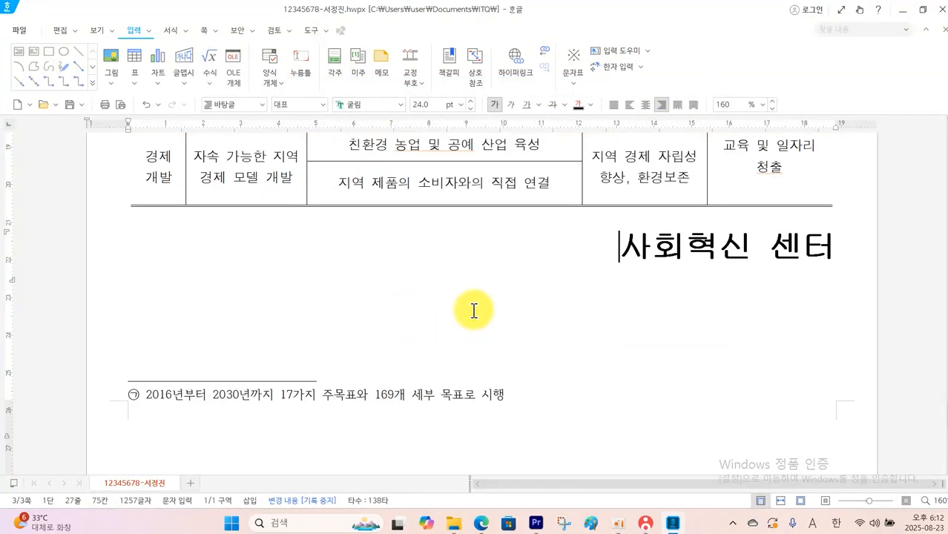
Increase the policy table's row heights further by enlarging all cells of the 세부내용 column
{"action": "scroll", "coordinate": [443, 249], "scroll_direction": "up", "scroll_amount": 3}
{"action": "left_click_drag", "start_coordinate": [434, 165], "coordinate": [436, 291]}
{"action": "key", "text": "ctrl+Down"}
{"action": "key", "text": "ctrl+Down"}
{"action": "key", "text": "ctrl+Down"}
{"action": "key", "text": "ctrl+Down"}
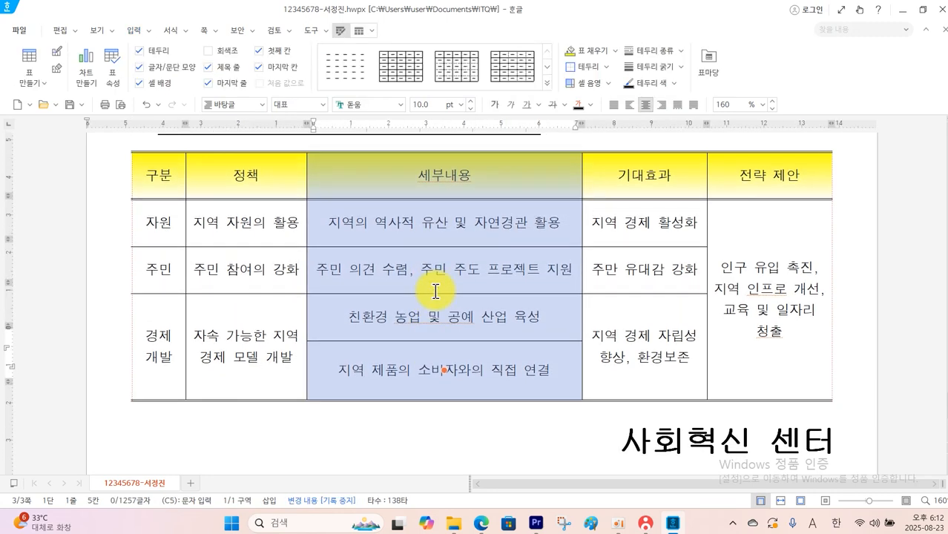
{"action": "scroll", "coordinate": [436, 291], "scroll_direction": "down", "scroll_amount": 3}
{"action": "left_click", "coordinate": [446, 299]}
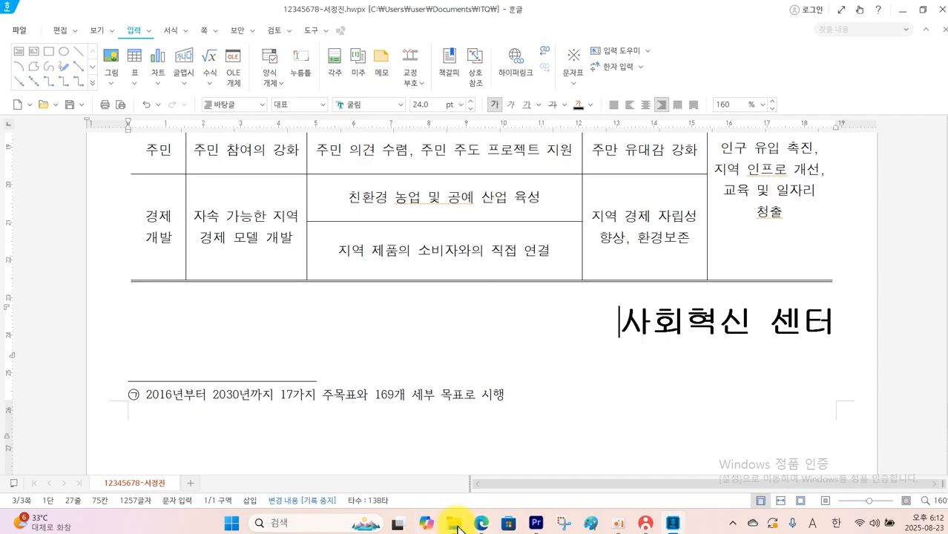
Following the exam PDF, insert page numbers at the bottom right of the pages in the A,B,C format
{"action": "left_click", "coordinate": [480, 524]}
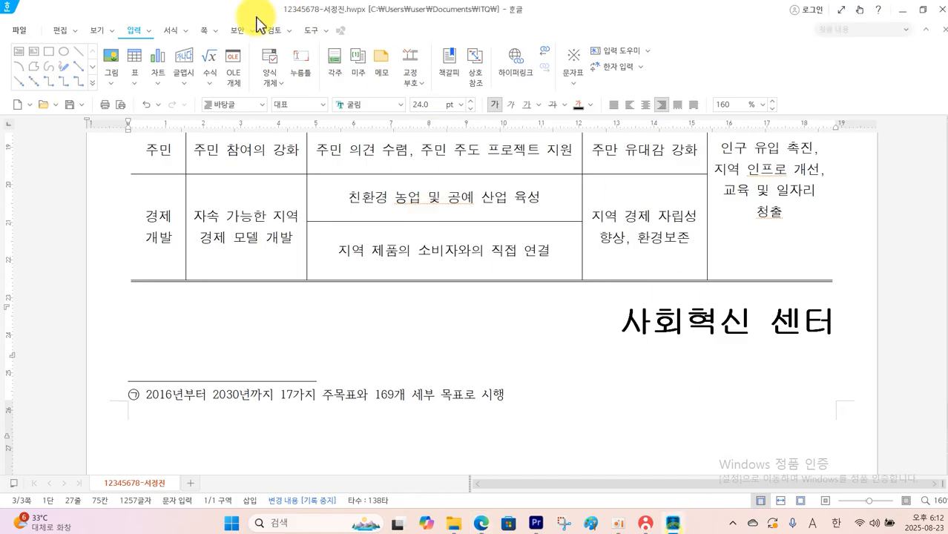
{"action": "left_click", "coordinate": [201, 32]}
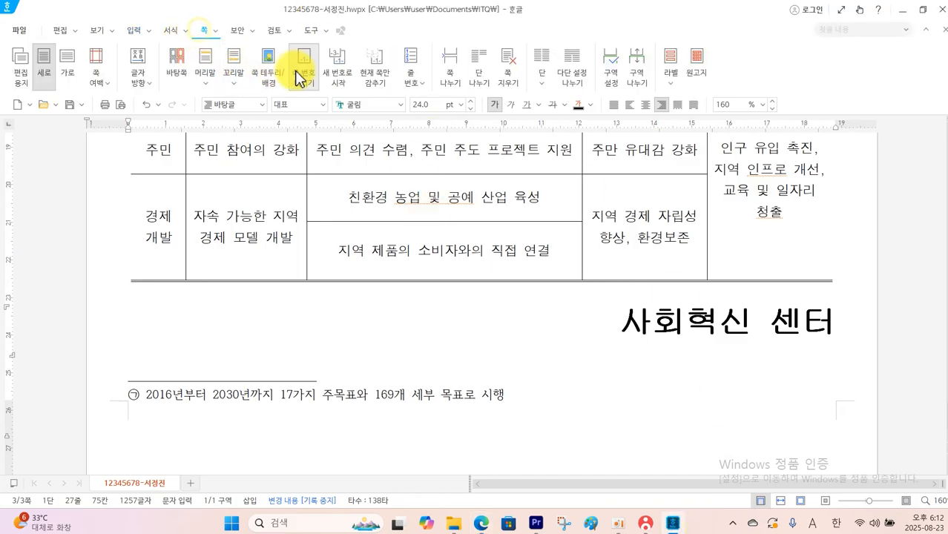
{"action": "left_click", "coordinate": [302, 68]}
{"action": "left_click", "coordinate": [400, 261]}
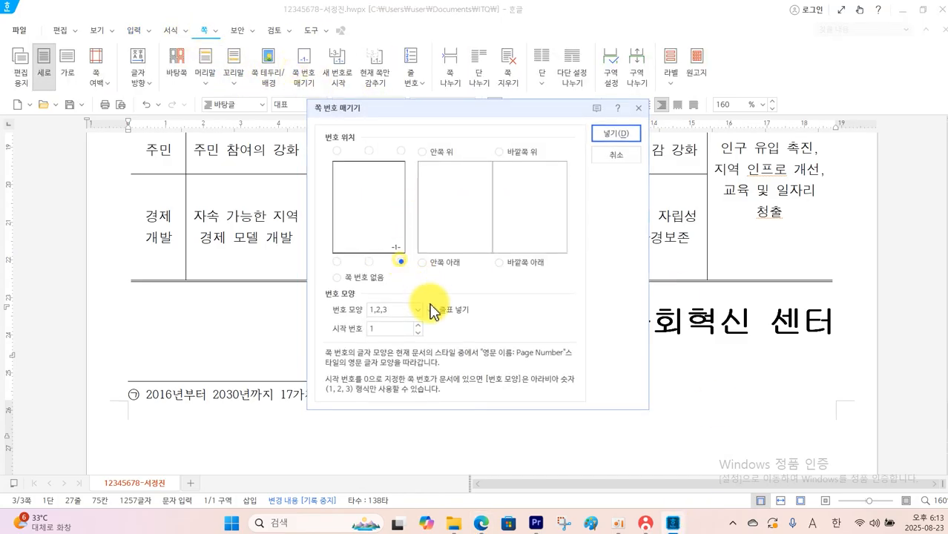
{"action": "left_click", "coordinate": [420, 310]}
{"action": "left_click", "coordinate": [395, 395]}
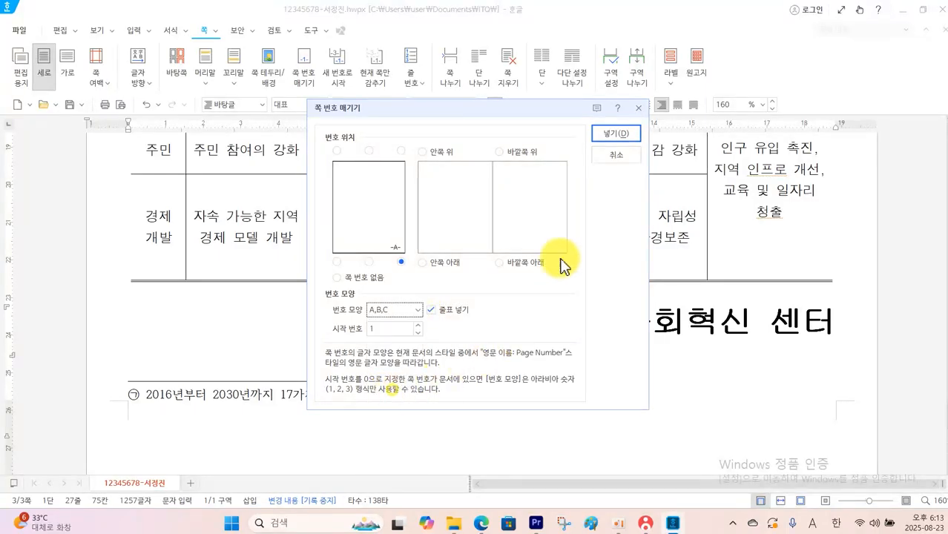
{"action": "left_click", "coordinate": [608, 136]}
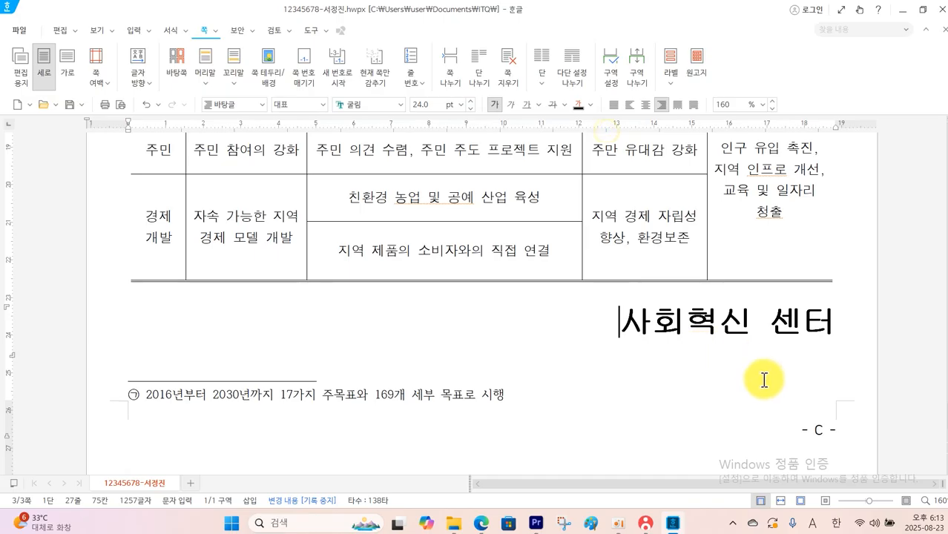
Remove the dashes around the page number and restart page numbering at 6 on page 3
{"action": "left_click", "coordinate": [304, 74]}
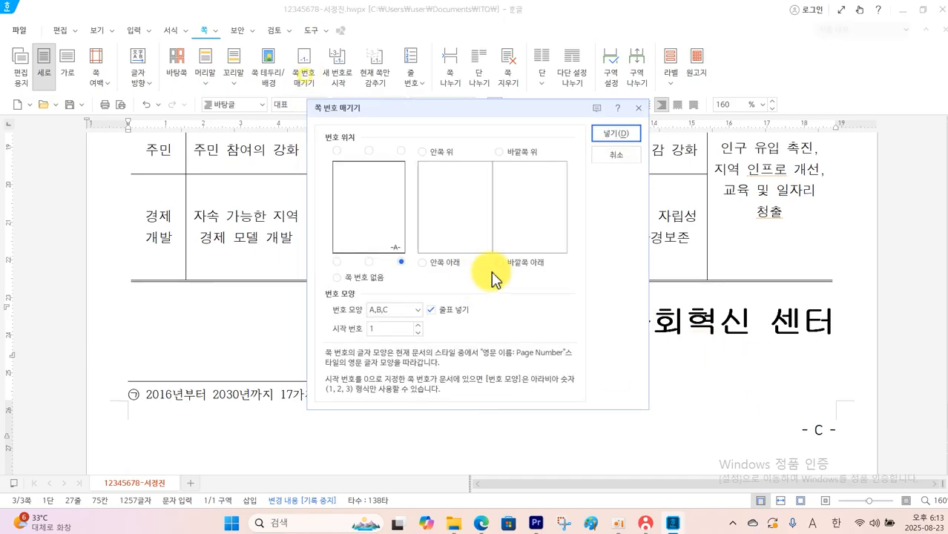
{"action": "left_click", "coordinate": [432, 310]}
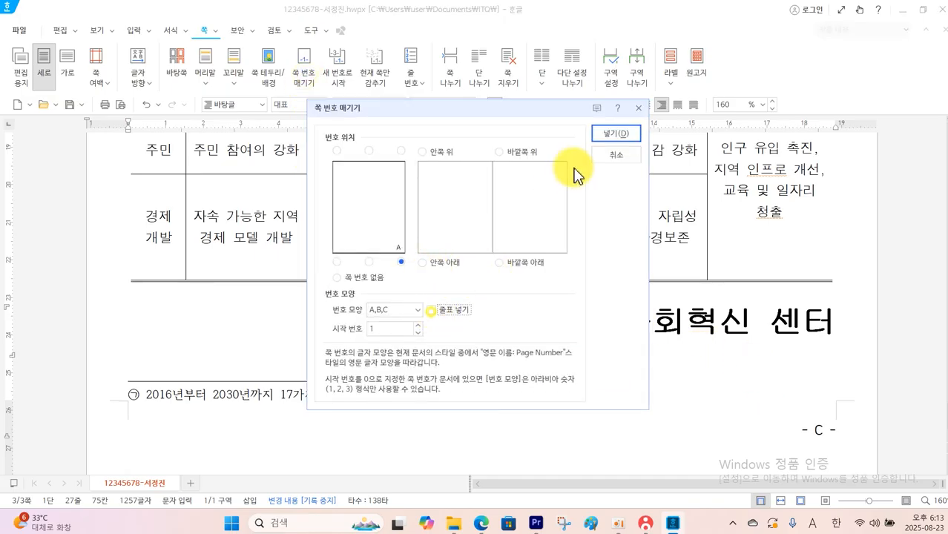
{"action": "left_click", "coordinate": [611, 135]}
{"action": "left_click", "coordinate": [338, 74]}
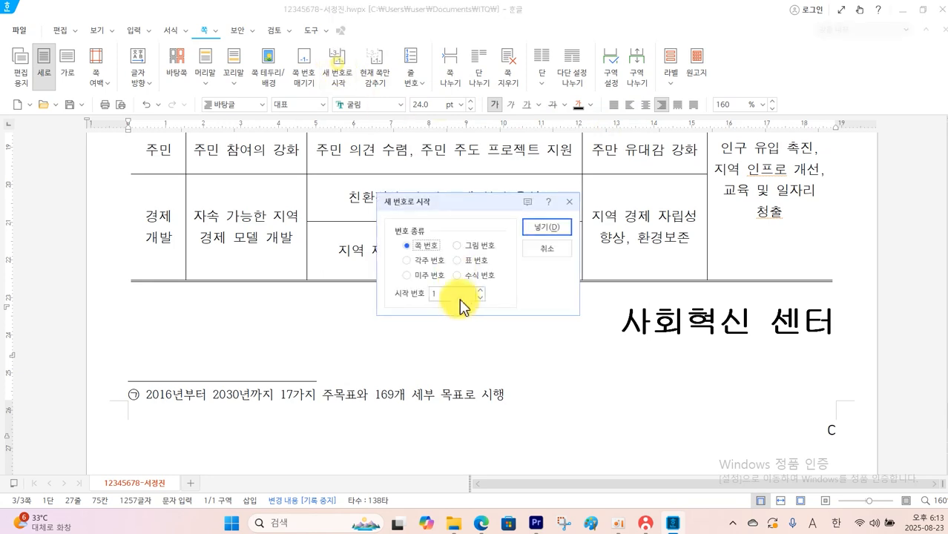
{"action": "type", "text": "6"}
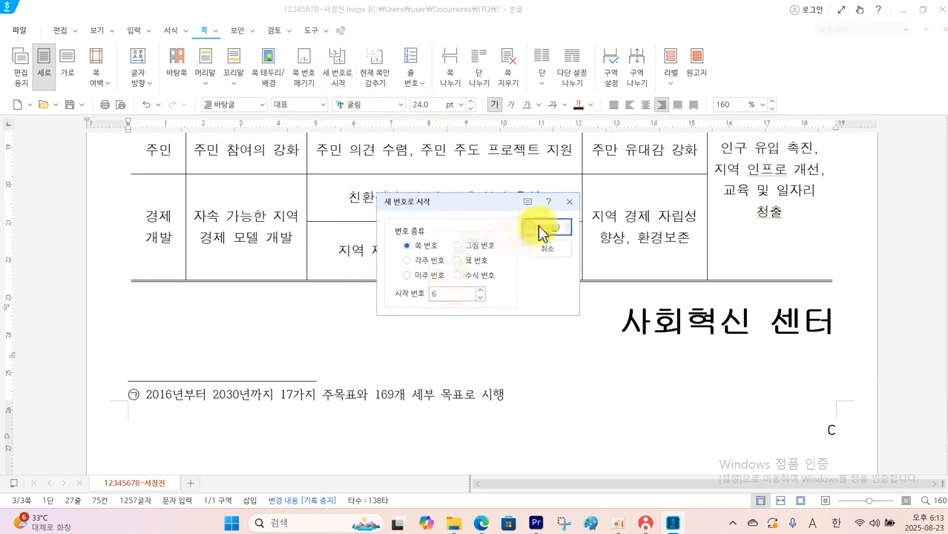
{"action": "left_click", "coordinate": [547, 226]}
Hide the page number on page 2 only
{"action": "scroll", "coordinate": [545, 245], "scroll_direction": "up", "scroll_amount": 10}
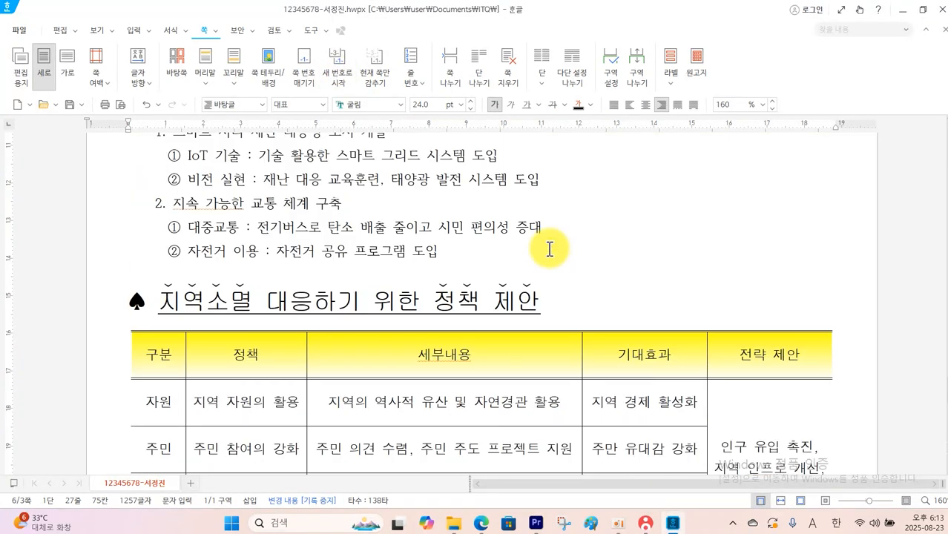
{"action": "scroll", "coordinate": [550, 249], "scroll_direction": "up", "scroll_amount": 20}
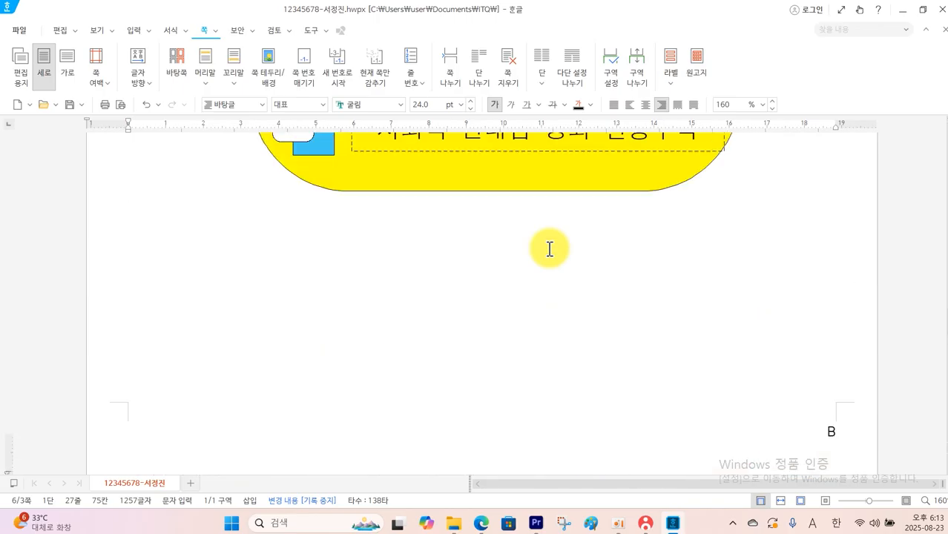
{"action": "left_click", "coordinate": [504, 361]}
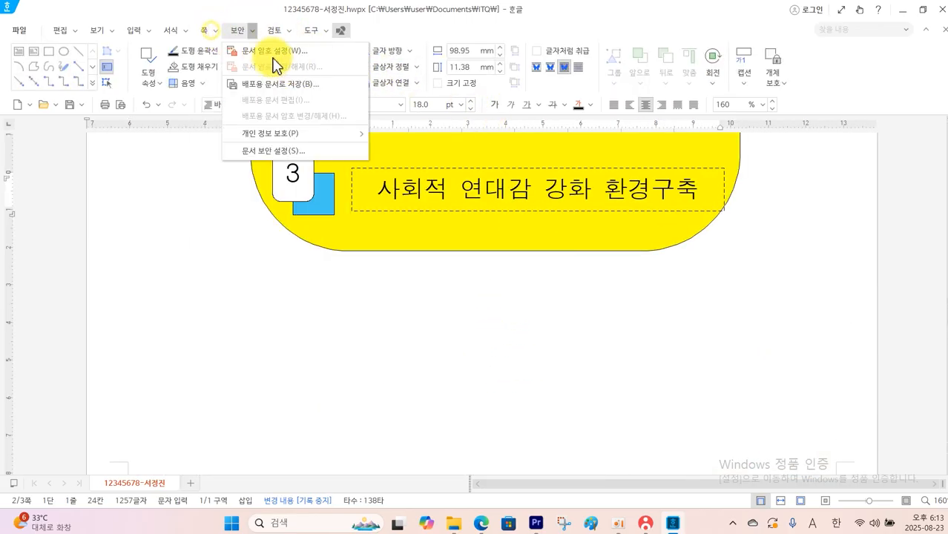
{"action": "left_click", "coordinate": [210, 34]}
{"action": "left_click", "coordinate": [205, 31]}
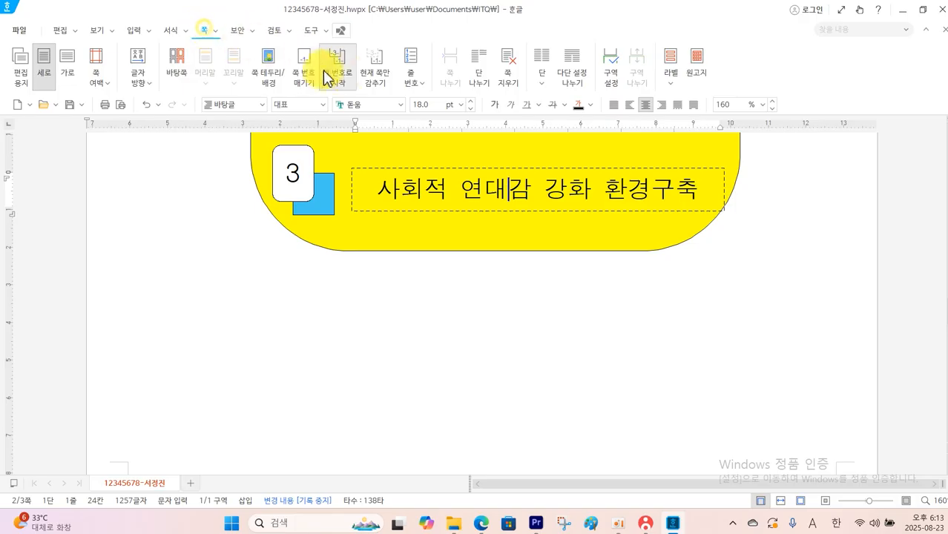
{"action": "left_click", "coordinate": [375, 70]}
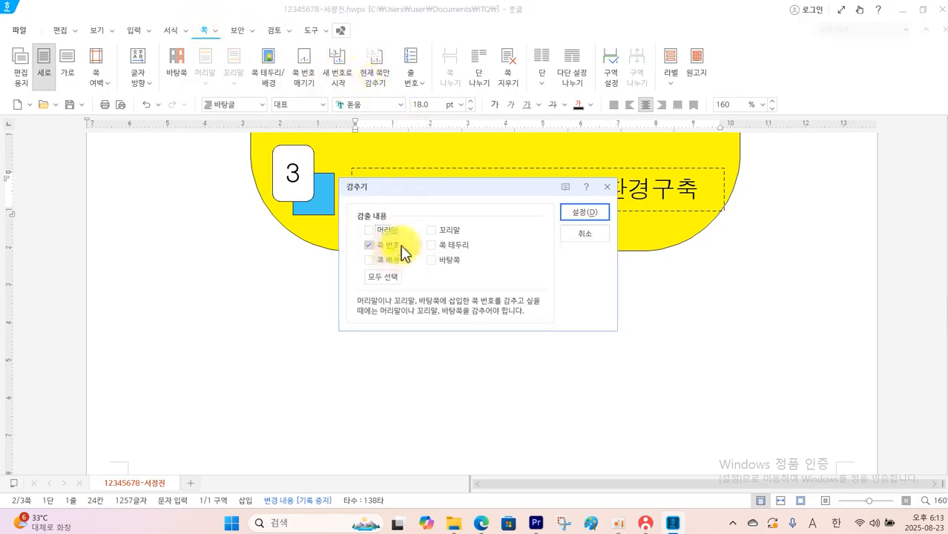
{"action": "left_click", "coordinate": [583, 213]}
Hide the page number on page 1 only
{"action": "scroll", "coordinate": [626, 241], "scroll_direction": "up", "scroll_amount": 10}
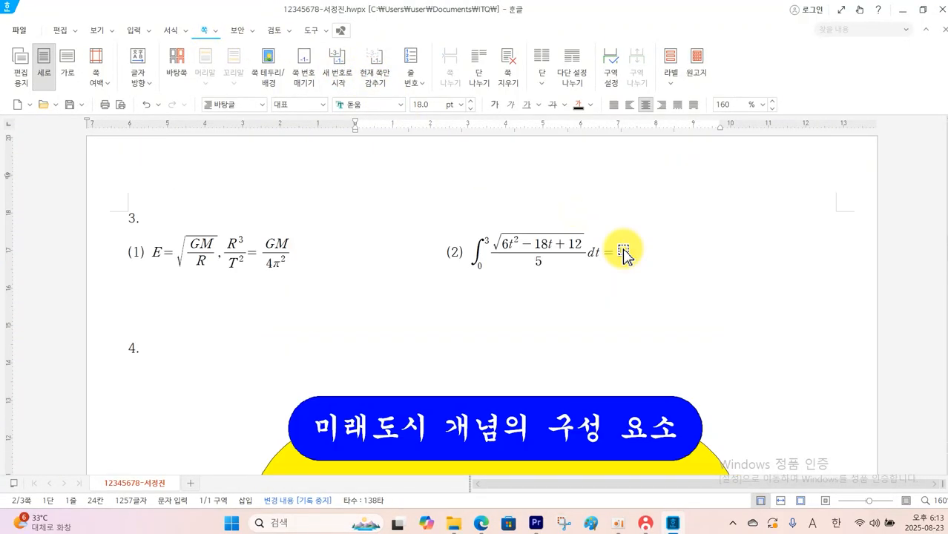
{"action": "scroll", "coordinate": [623, 253], "scroll_direction": "up", "scroll_amount": 10}
{"action": "left_click", "coordinate": [583, 247]}
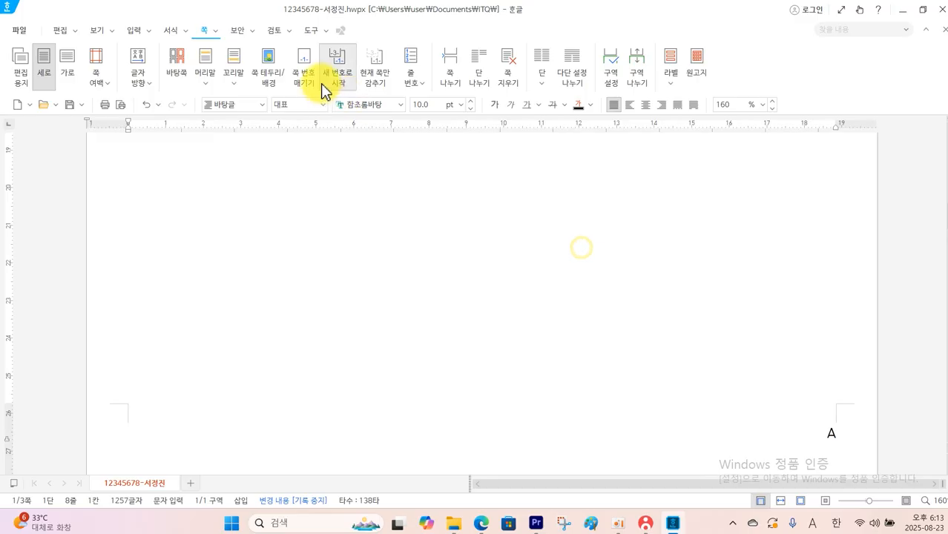
{"action": "left_click", "coordinate": [373, 78]}
{"action": "left_click", "coordinate": [391, 246]}
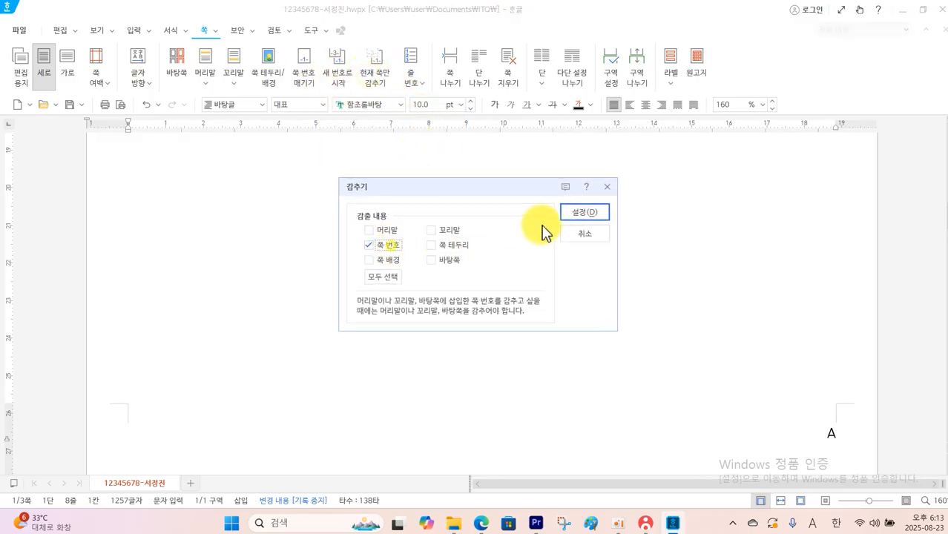
{"action": "left_click", "coordinate": [586, 214]}
Save the document and submit the answer file to the proctor's PC through the KOAS exam program
{"action": "scroll", "coordinate": [598, 245], "scroll_direction": "up", "scroll_amount": 10}
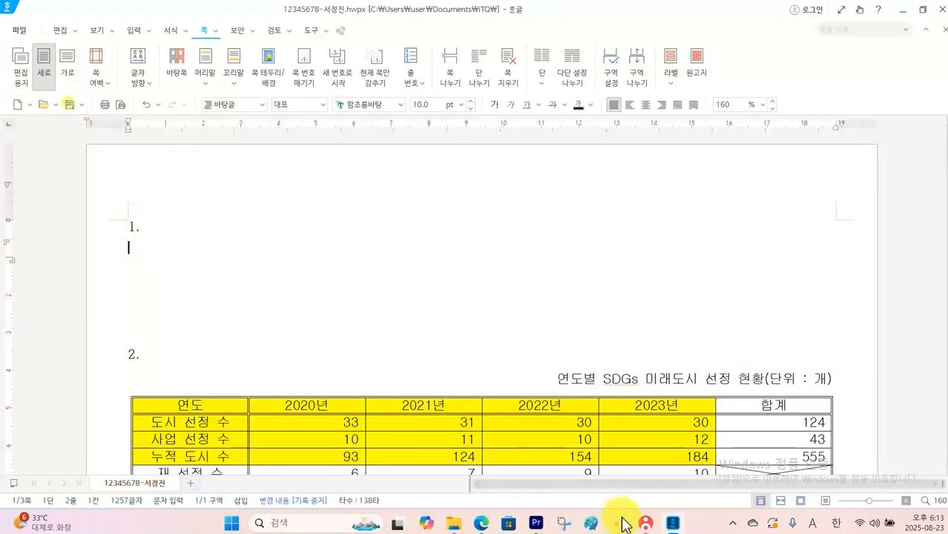
{"action": "left_click", "coordinate": [645, 523]}
{"action": "left_click", "coordinate": [820, 162]}
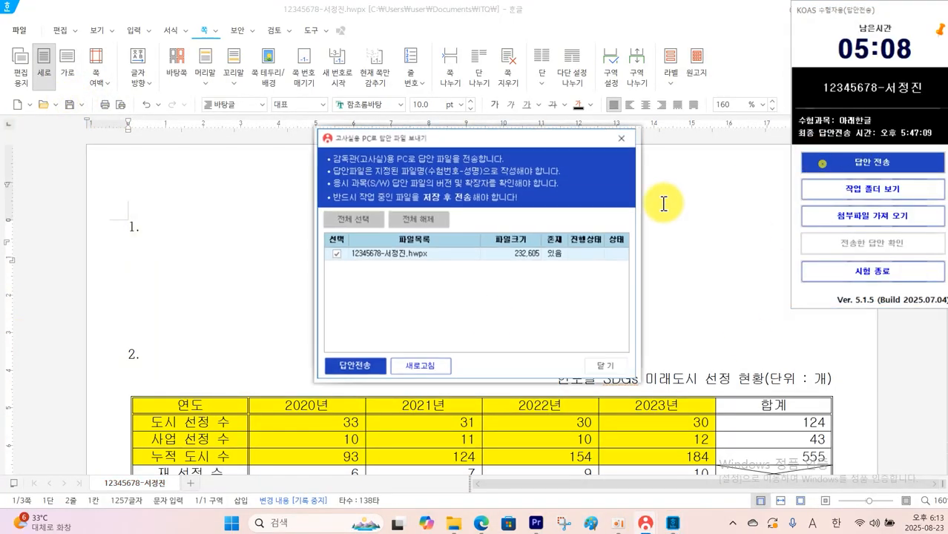
{"action": "left_click", "coordinate": [355, 368]}
{"action": "left_click", "coordinate": [610, 368]}
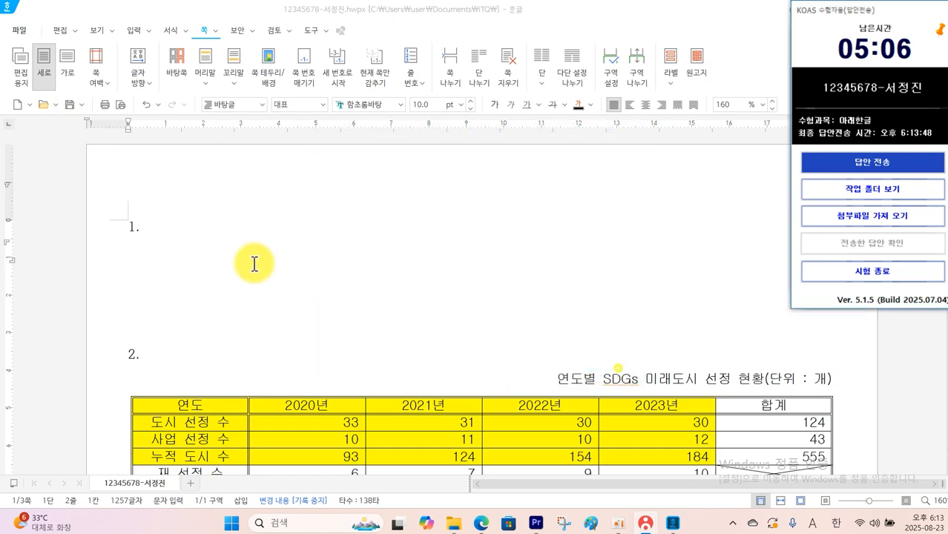
Switch to the exam PDF in Edge and review question 1's style conditions and sample paragraphs, then return to the Hangul document
{"action": "left_click", "coordinate": [156, 256]}
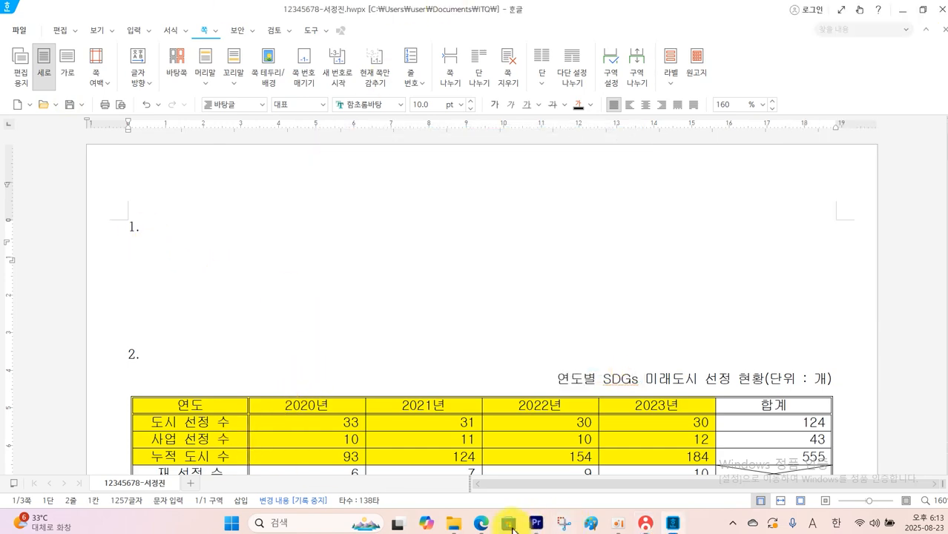
{"action": "left_click", "coordinate": [482, 524]}
{"action": "scroll", "coordinate": [487, 384], "scroll_direction": "up", "scroll_amount": 15}
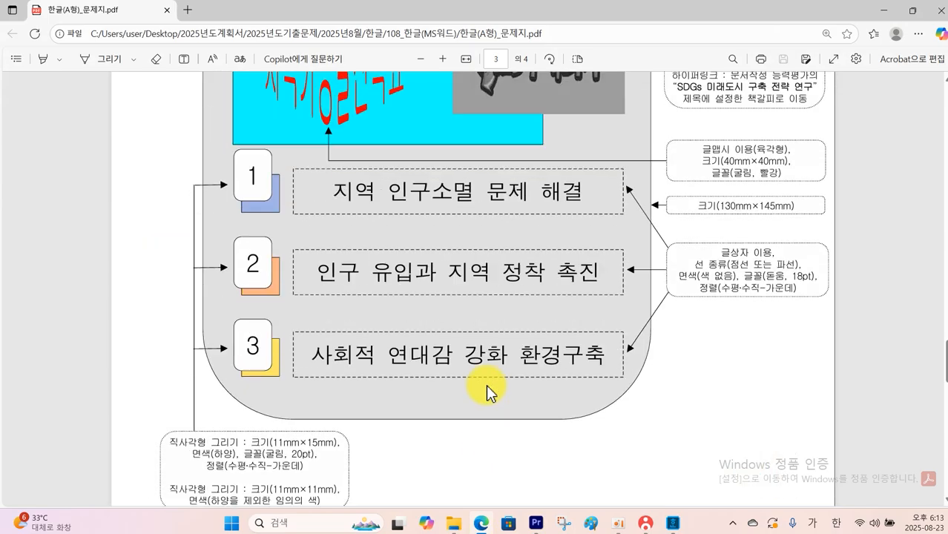
{"action": "scroll", "coordinate": [486, 385], "scroll_direction": "up", "scroll_amount": 12}
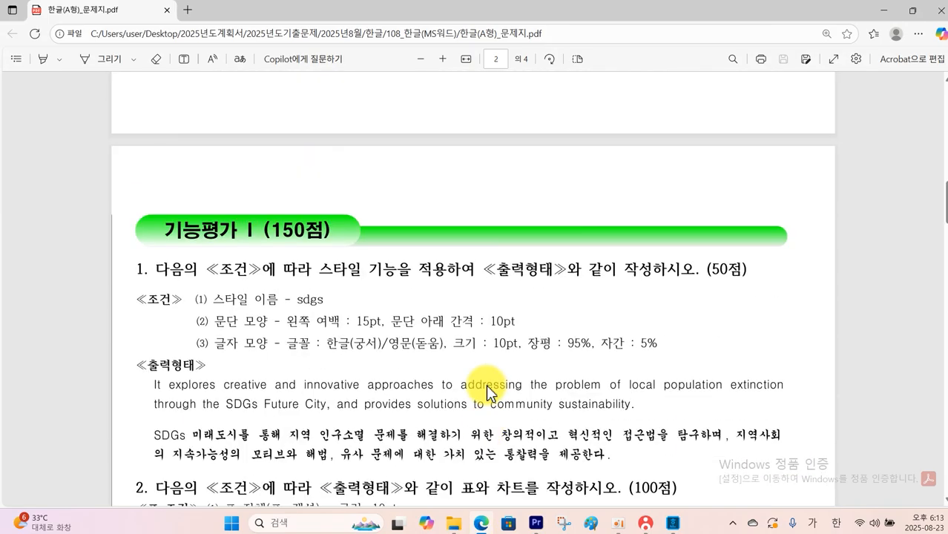
{"action": "scroll", "coordinate": [477, 384], "scroll_direction": "down", "scroll_amount": 1}
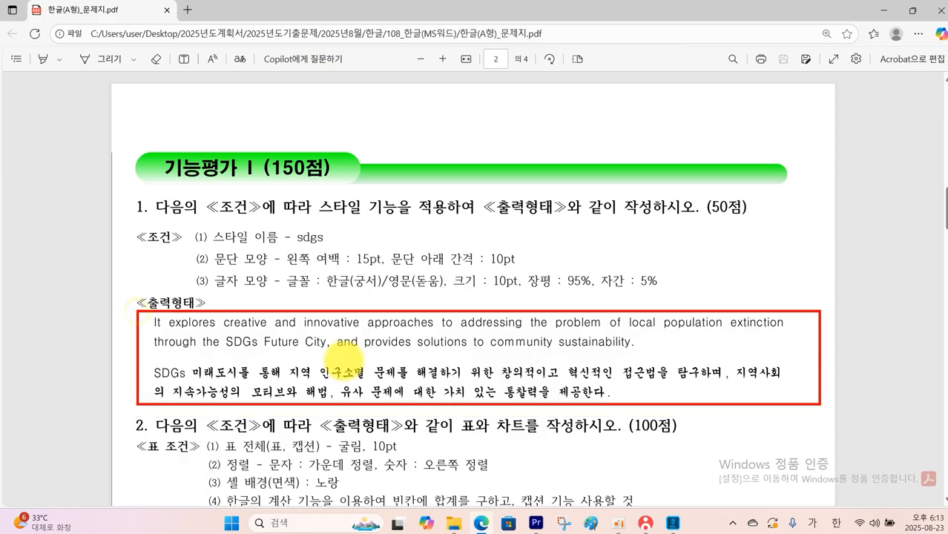
{"action": "left_click_drag", "start_coordinate": [168, 358], "coordinate": [140, 370]}
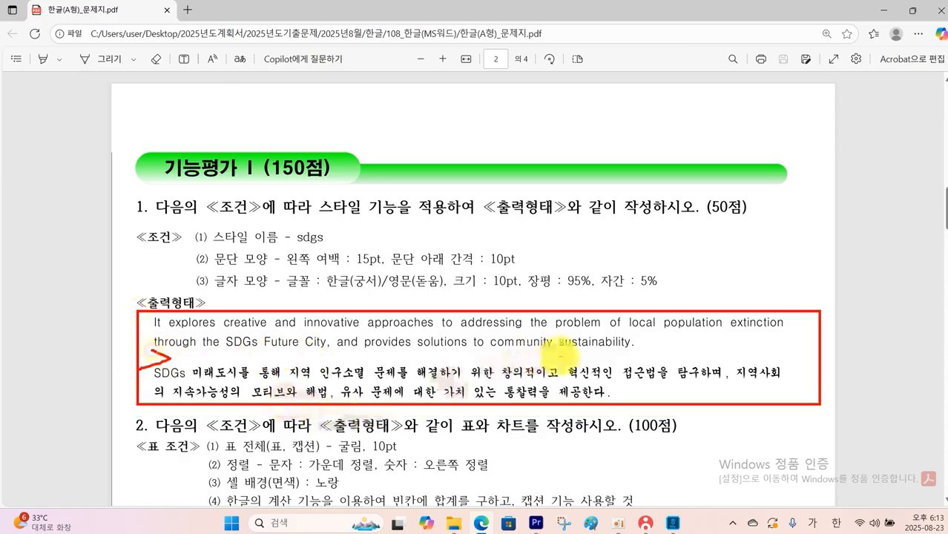
{"action": "left_click_drag", "start_coordinate": [644, 340], "coordinate": [658, 341]}
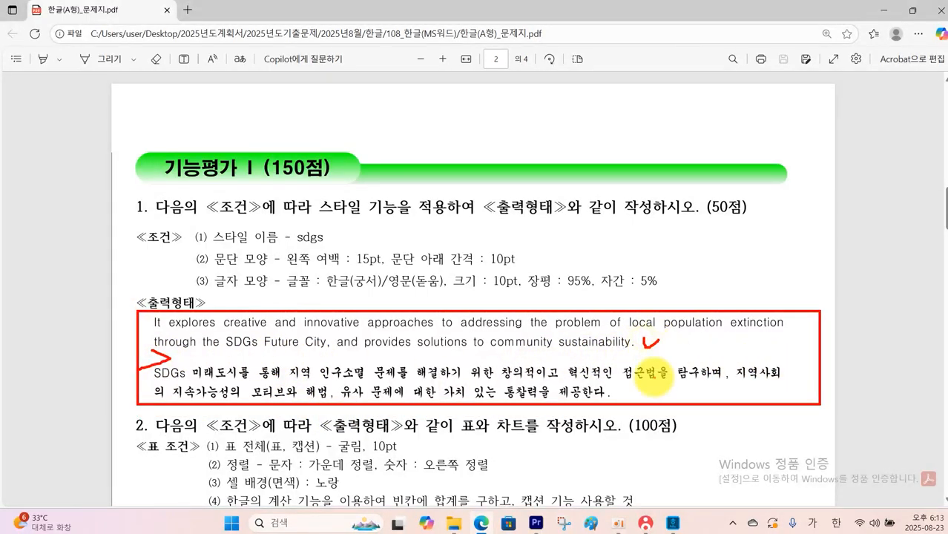
{"action": "left_click_drag", "start_coordinate": [623, 389], "coordinate": [633, 393]}
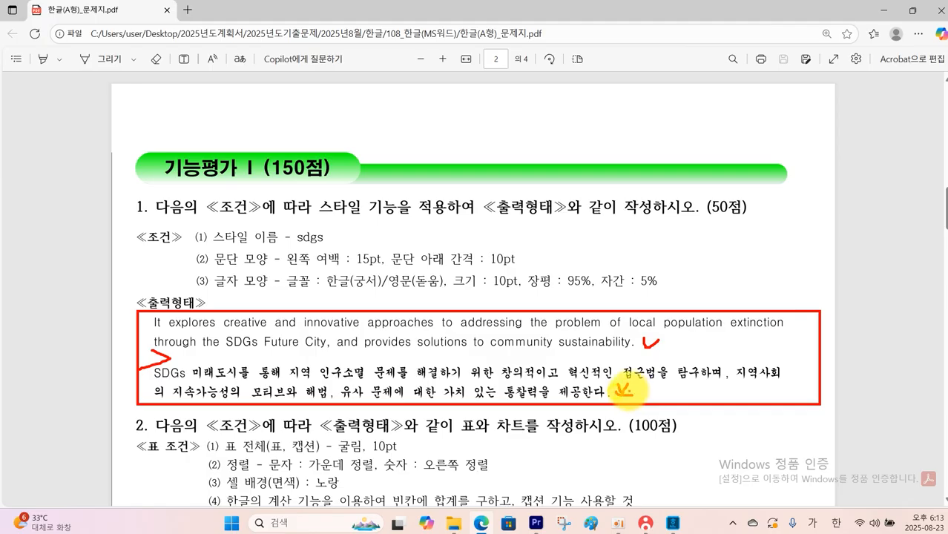
{"action": "mouse_move", "coordinate": [142, 316]}
{"action": "left_mouse_down"}
{"action": "mouse_move", "coordinate": [704, 406]}
{"action": "mouse_move", "coordinate": [807, 402]}
{"action": "left_mouse_up"}
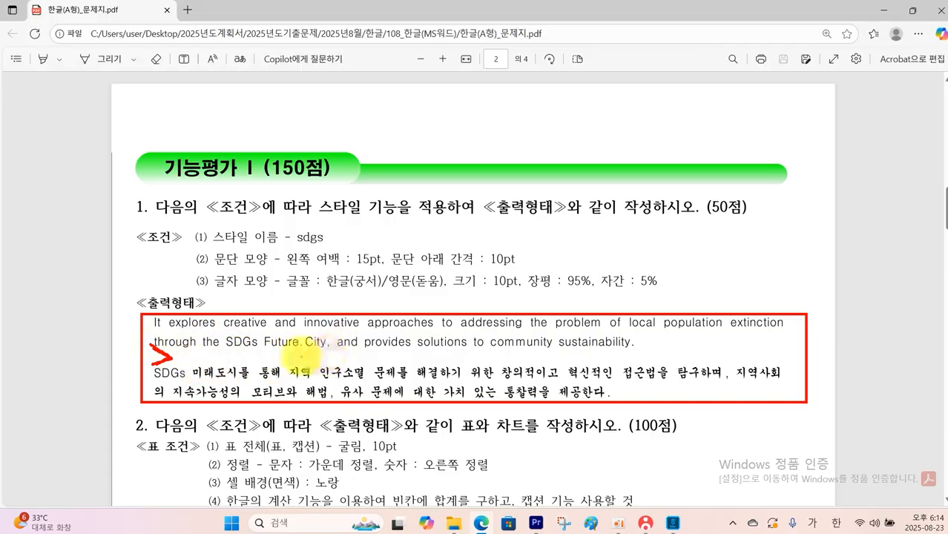
{"action": "key", "text": "alt+Tab"}
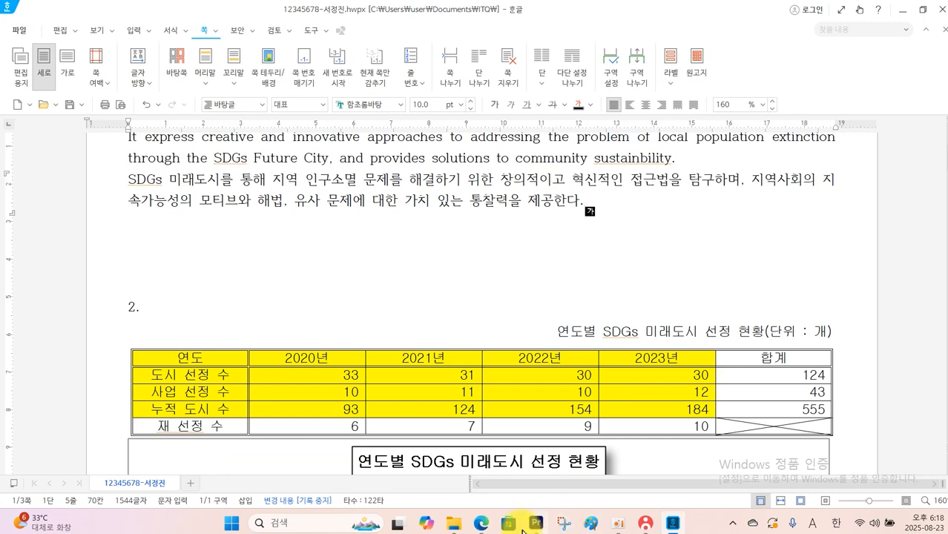
Recheck the style conditions in the exam PDF, then add a paragraph style named sdgs with question 1's English and Korean paragraphs selected
{"action": "left_click", "coordinate": [482, 524]}
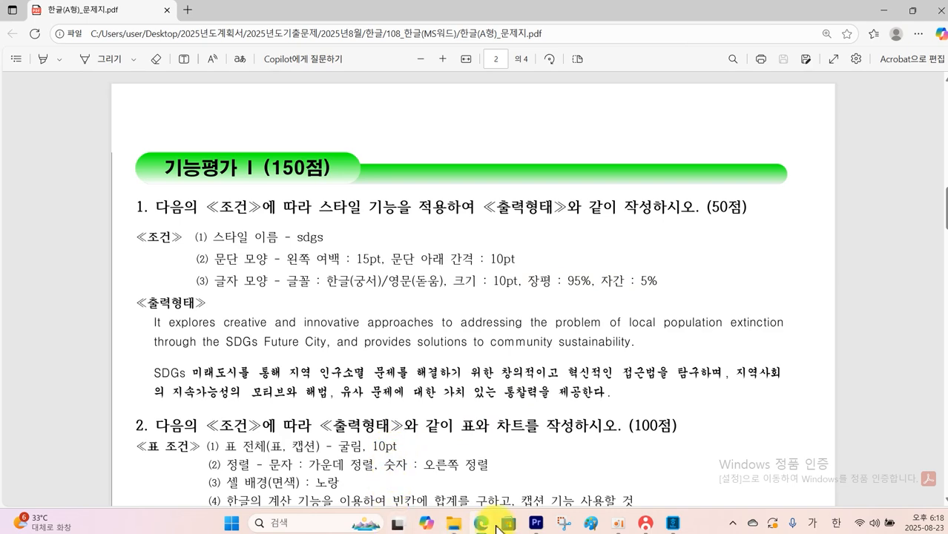
{"action": "left_click", "coordinate": [672, 516]}
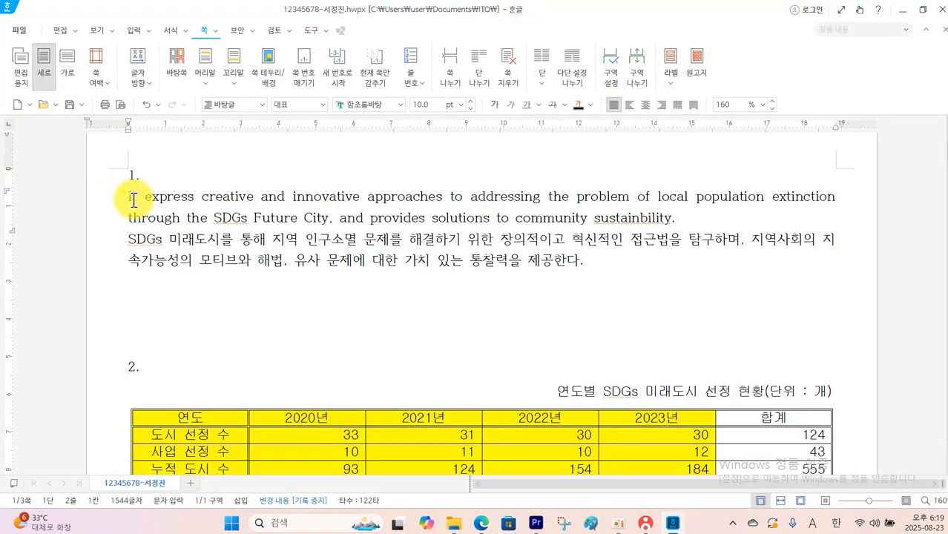
{"action": "left_click_drag", "start_coordinate": [129, 195], "coordinate": [620, 267]}
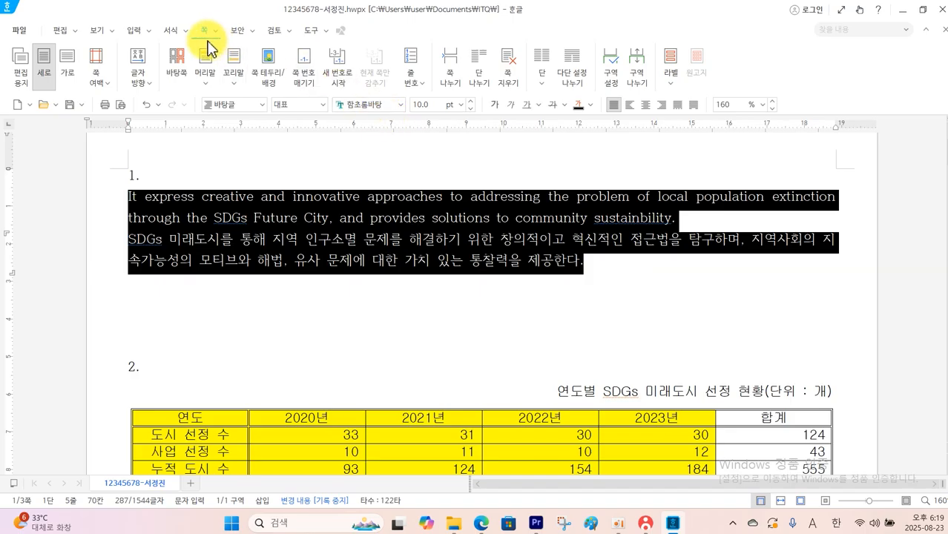
{"action": "left_click", "coordinate": [184, 31]}
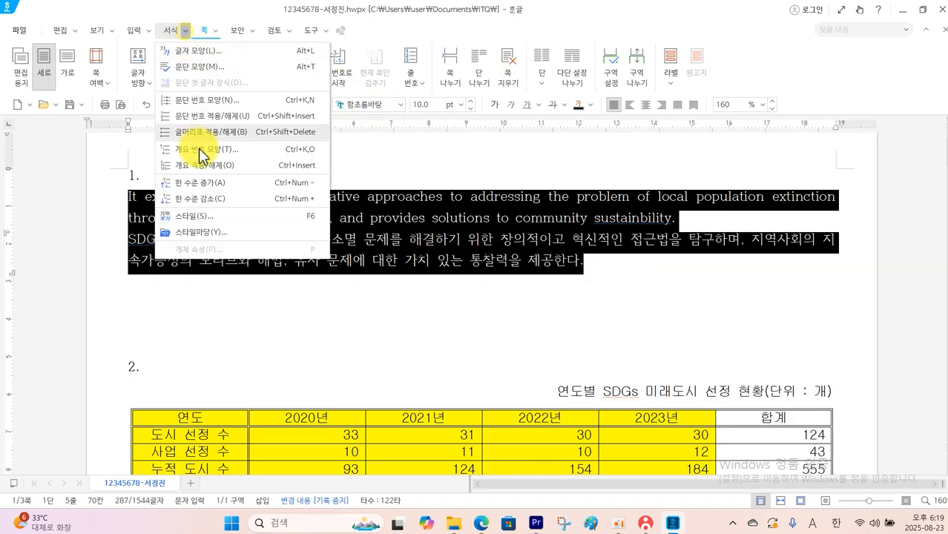
{"action": "left_click", "coordinate": [195, 216]}
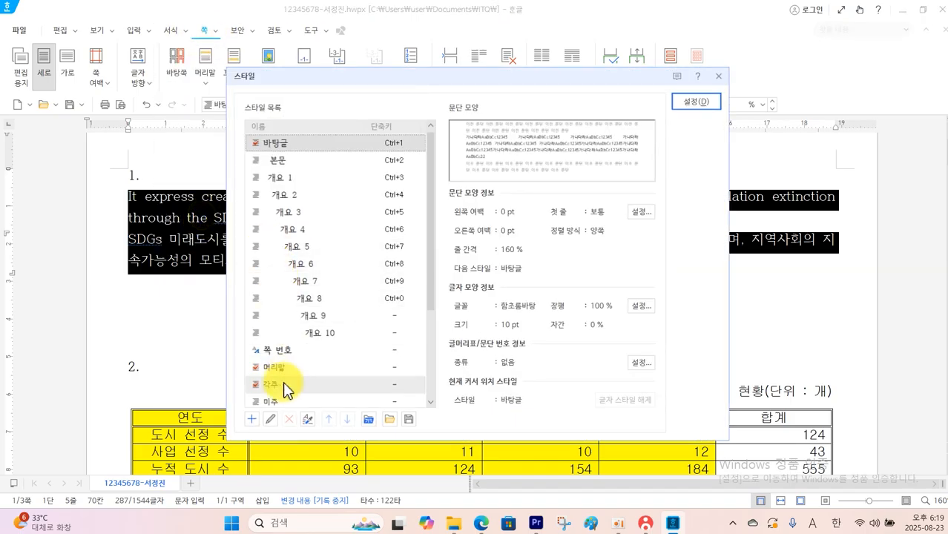
{"action": "left_click", "coordinate": [252, 419]}
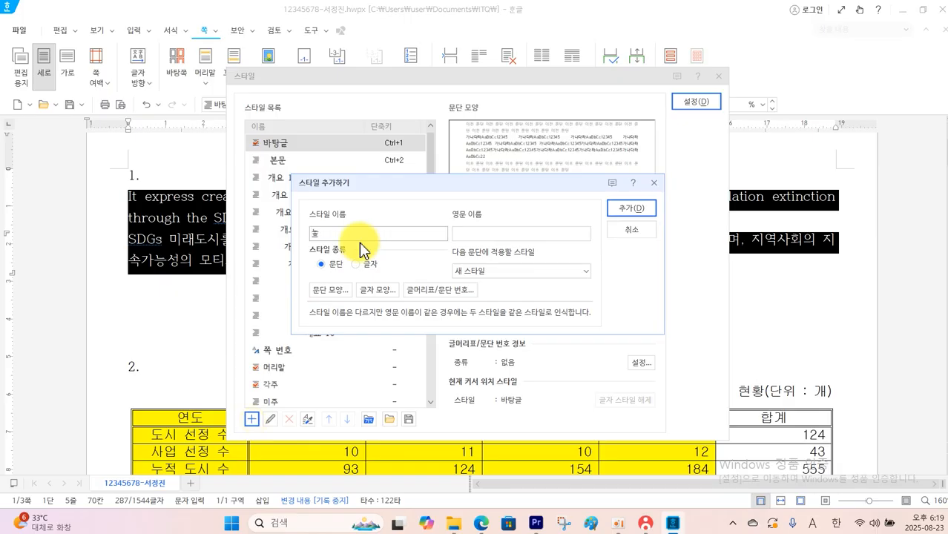
{"action": "type", "text": "sg"}
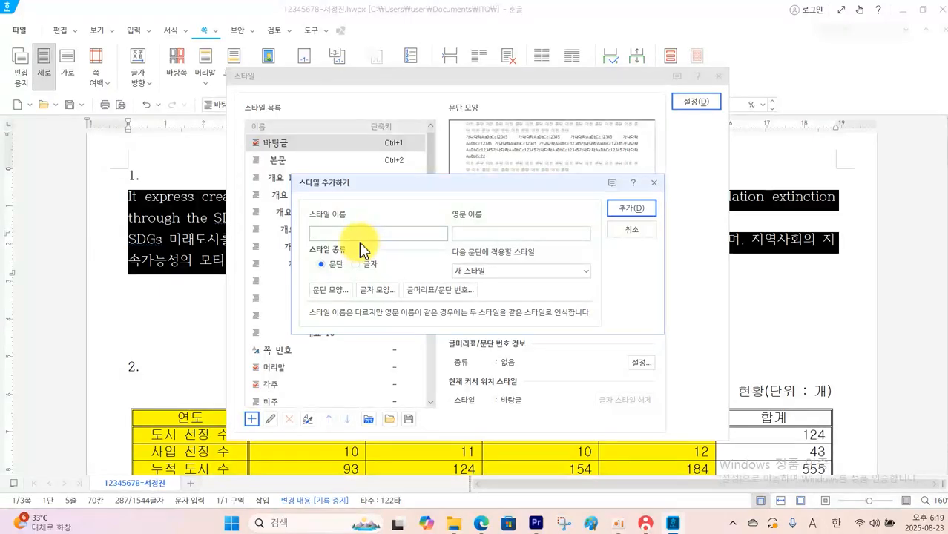
{"action": "key", "text": "BackSpace"}
{"action": "type", "text": "d"}
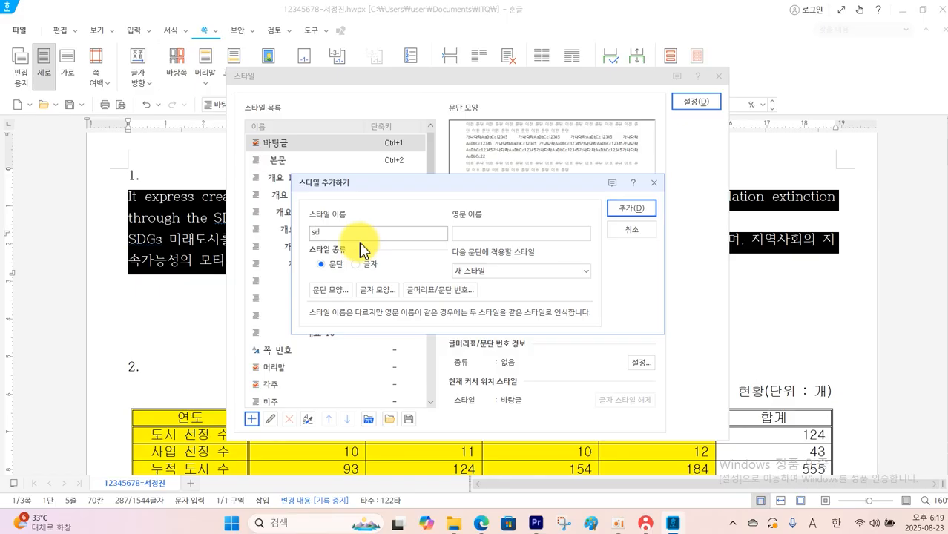
{"action": "type", "text": "gs"}
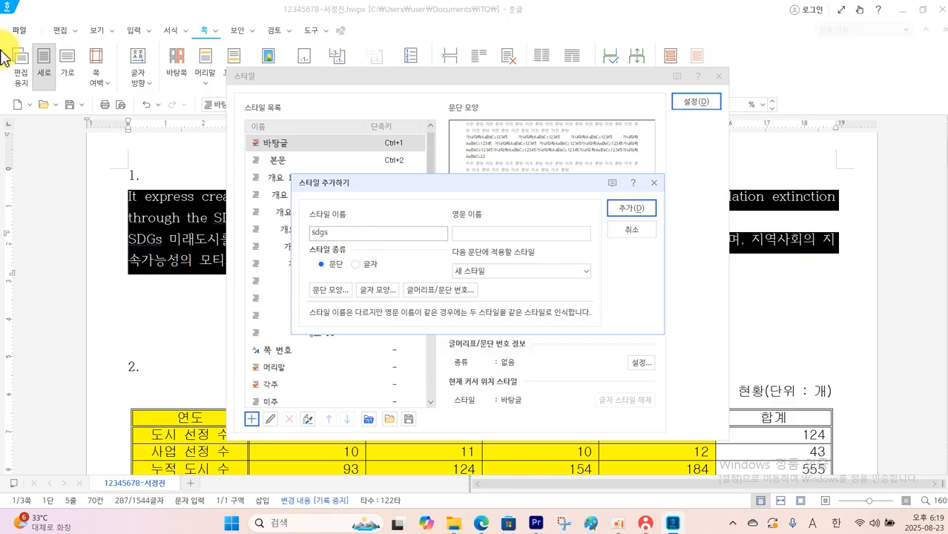
{"action": "left_click", "coordinate": [620, 207]}
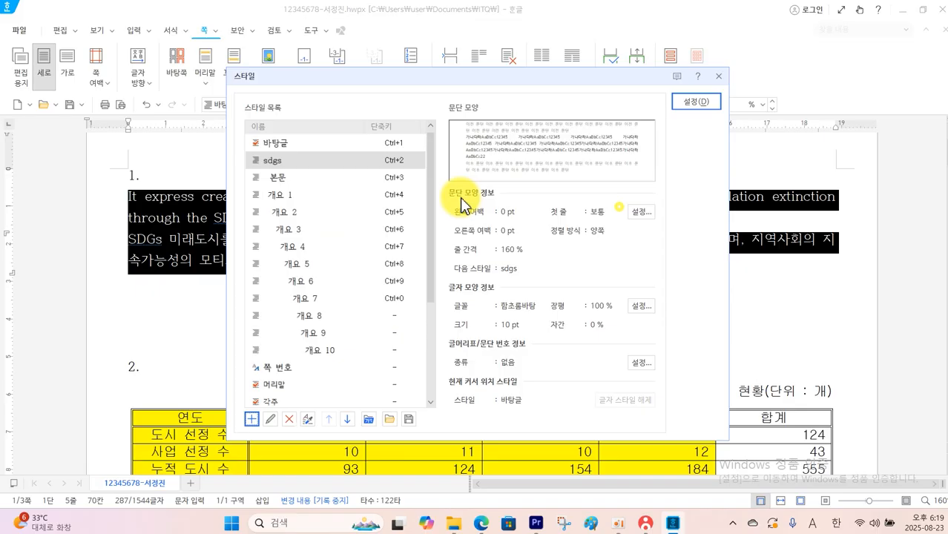
Edit the sdgs style's paragraph shape to a 15 pt left margin and 10 pt spacing below paragraphs
{"action": "left_click", "coordinate": [310, 163]}
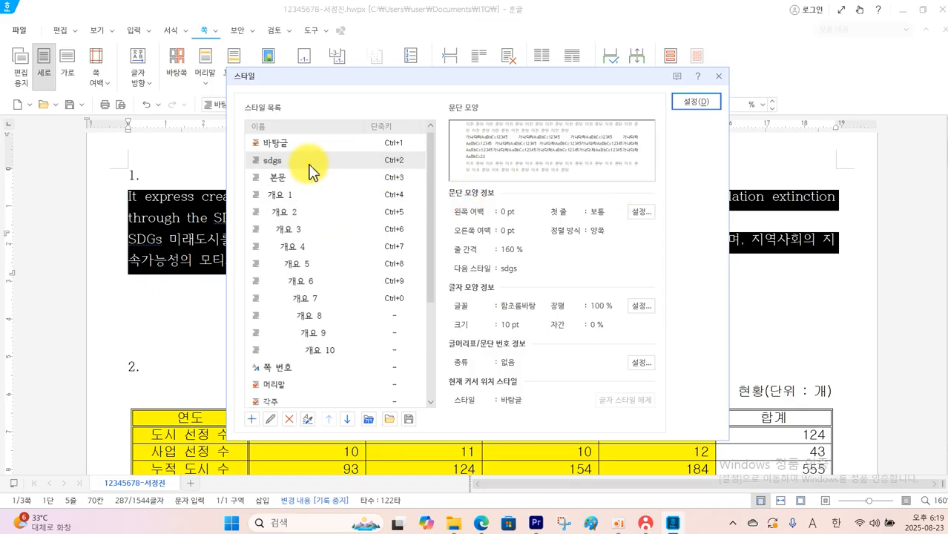
{"action": "left_click", "coordinate": [272, 420]}
{"action": "left_click", "coordinate": [326, 294]}
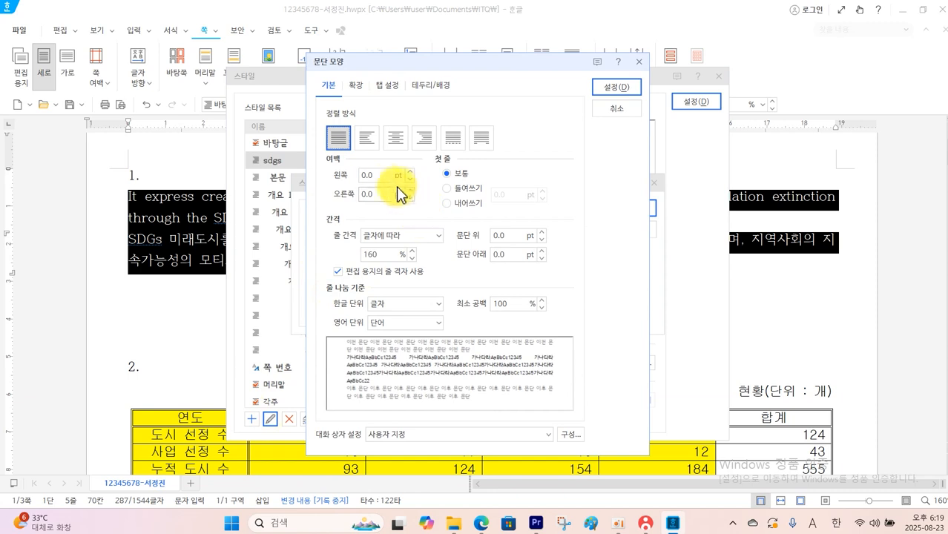
{"action": "left_click", "coordinate": [382, 177]}
{"action": "type", "text": "15"}
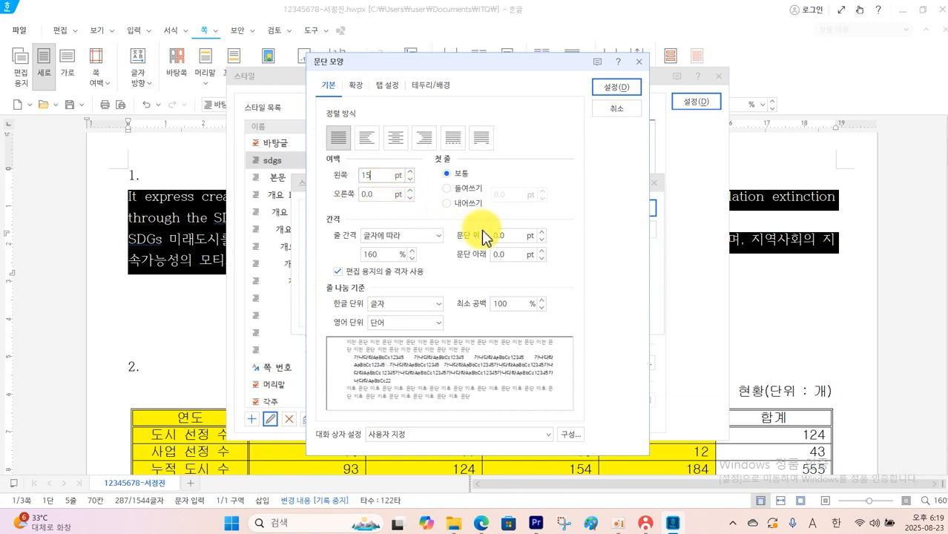
{"action": "left_click", "coordinate": [514, 256]}
{"action": "type", "text": "10"}
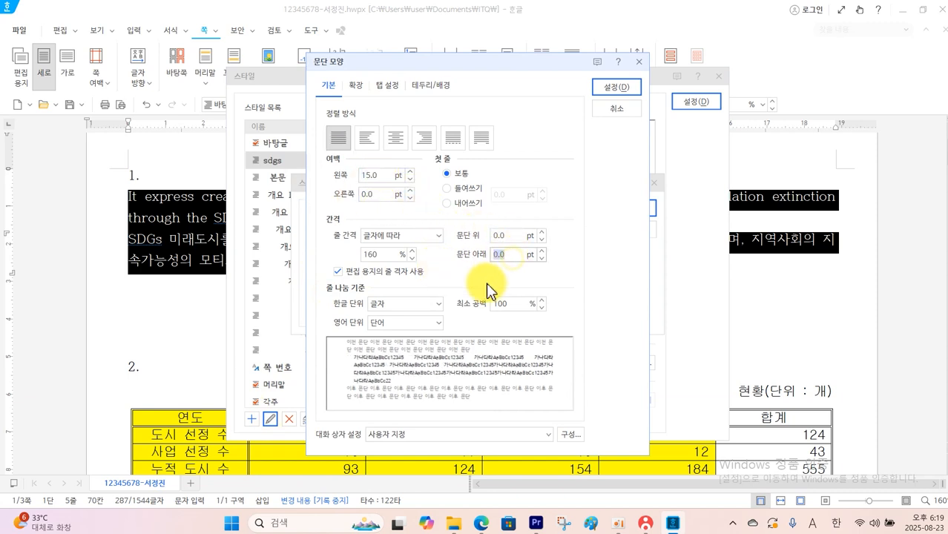
{"action": "left_click", "coordinate": [616, 88]}
Set the sdgs style's character width (장평) to 95% and letter spacing (자간) to 5%
{"action": "left_click", "coordinate": [375, 290]}
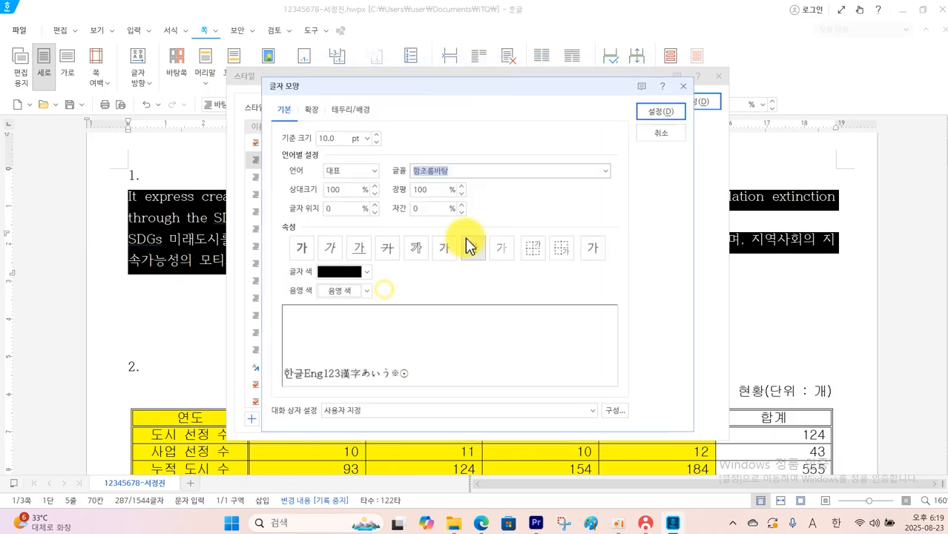
{"action": "left_click", "coordinate": [434, 191]}
{"action": "type", "text": "95"}
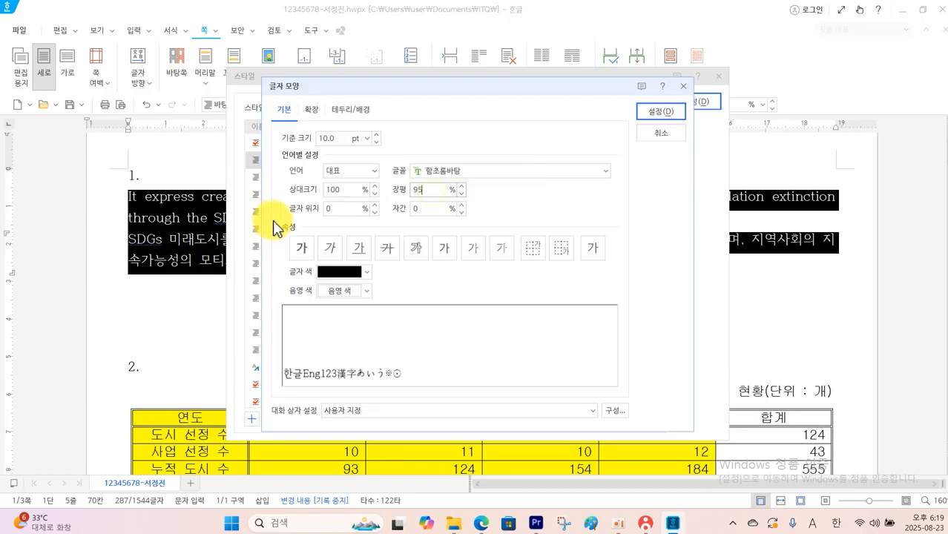
{"action": "left_click", "coordinate": [425, 209]}
{"action": "type", "text": "5"}
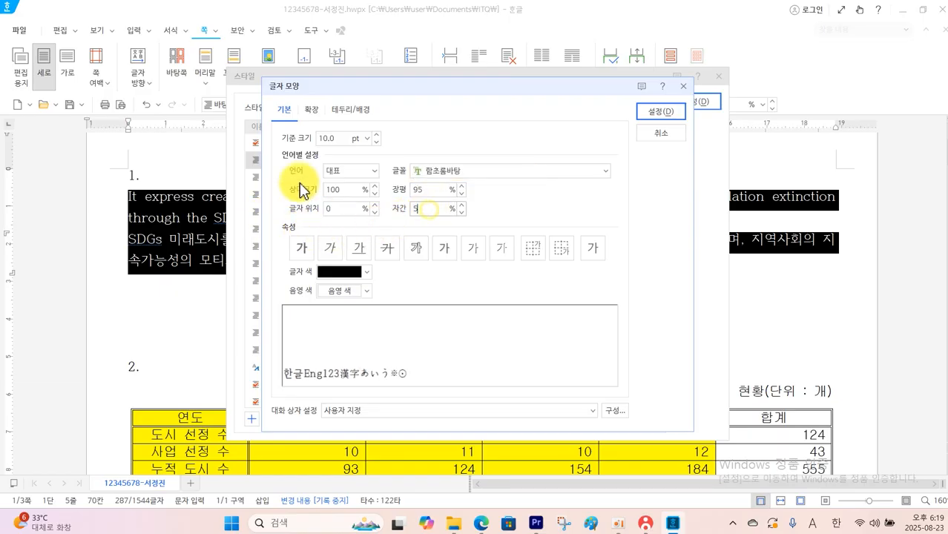
Set the sdgs style's Korean (한글) font to 궁서
{"action": "left_click", "coordinate": [376, 175]}
{"action": "left_click", "coordinate": [349, 204]}
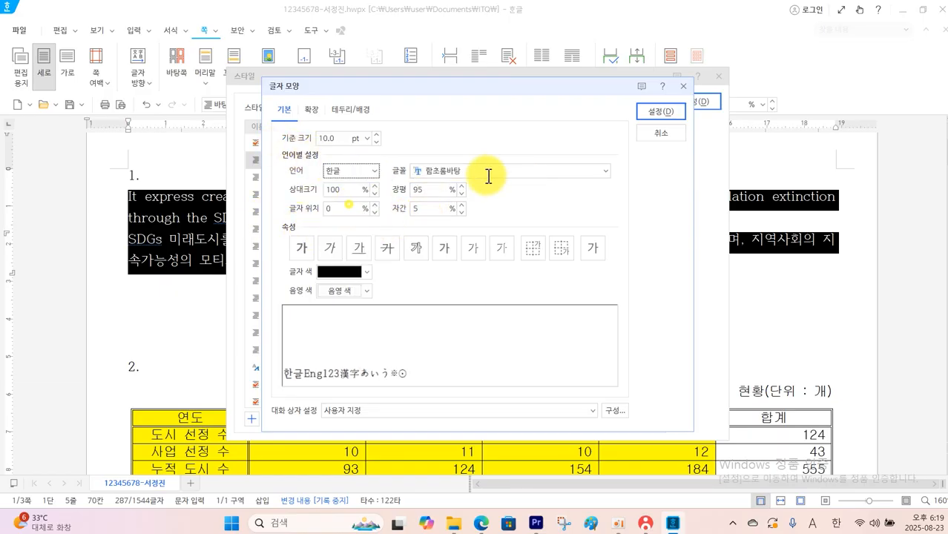
{"action": "left_click_drag", "start_coordinate": [489, 172], "coordinate": [401, 182]}
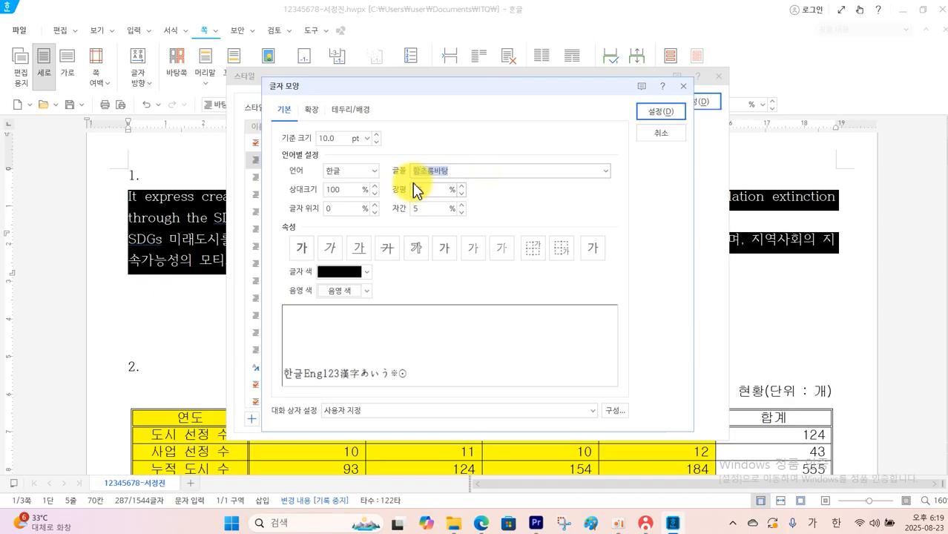
{"action": "type", "text": "ㄱ"}
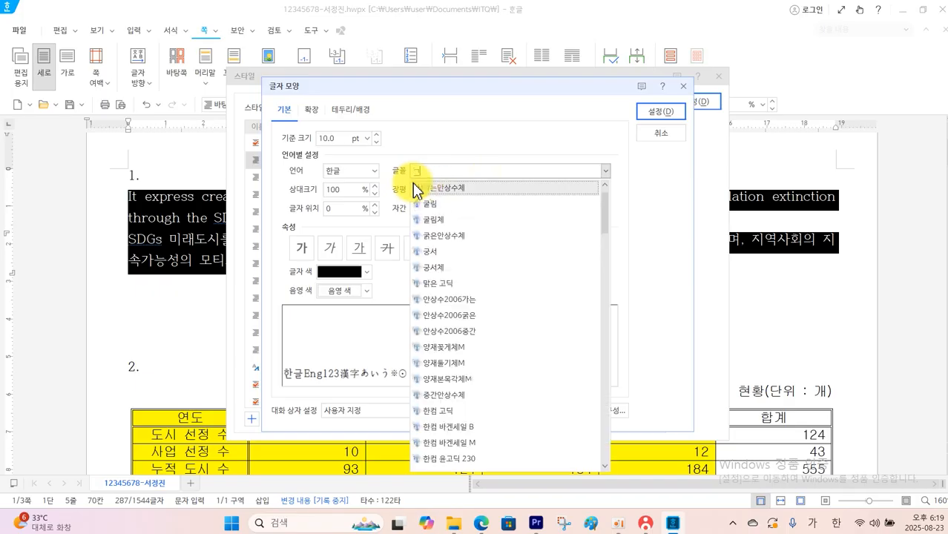
{"action": "left_click", "coordinate": [433, 254]}
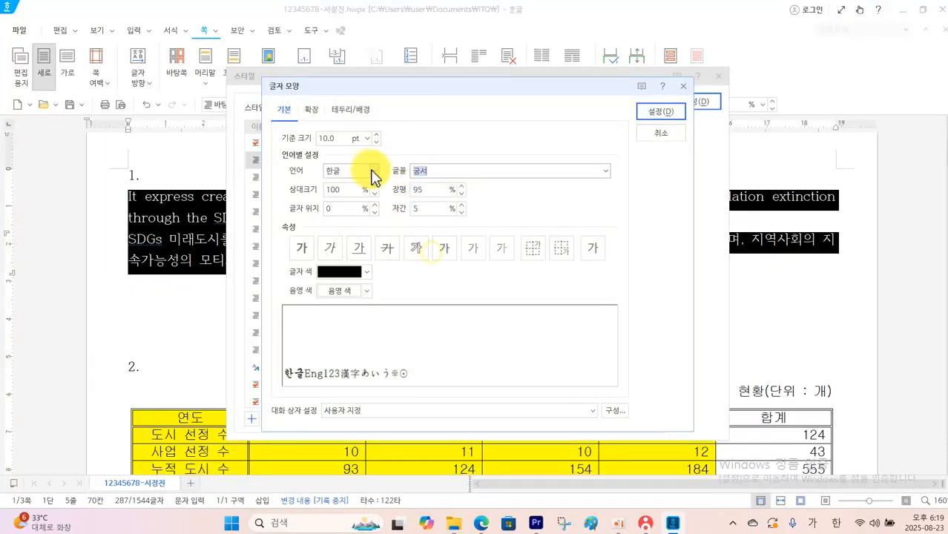
Set the sdgs style's English (영문) font to 돋움 and apply the finished style to question 1's two selected paragraphs
{"action": "left_click", "coordinate": [373, 171]}
{"action": "left_click", "coordinate": [343, 221]}
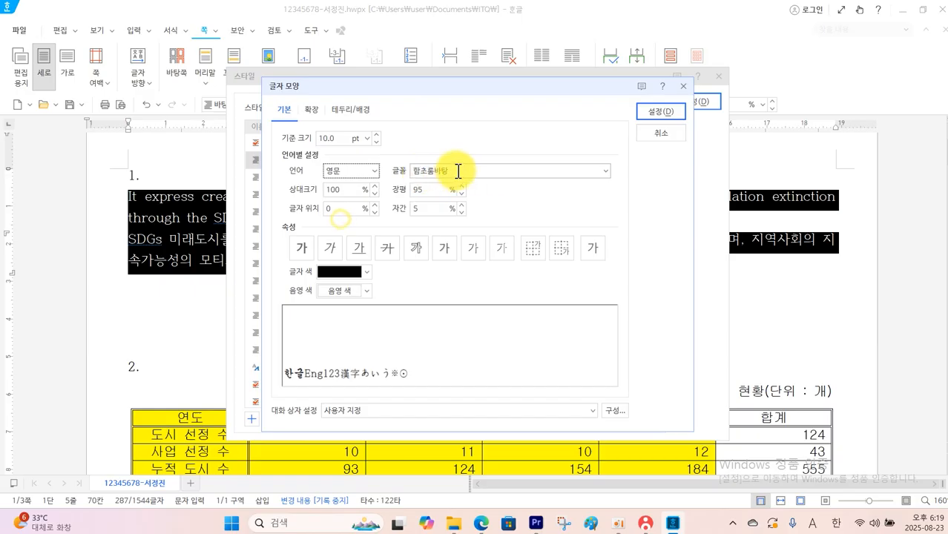
{"action": "left_click_drag", "start_coordinate": [456, 170], "coordinate": [369, 182]}
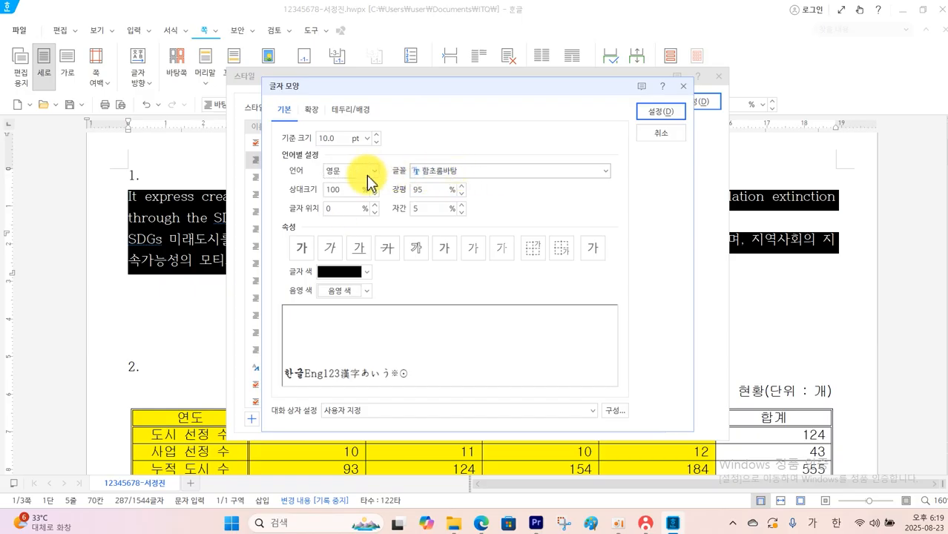
{"action": "type", "text": "ㄷ"}
{"action": "left_click", "coordinate": [424, 191]}
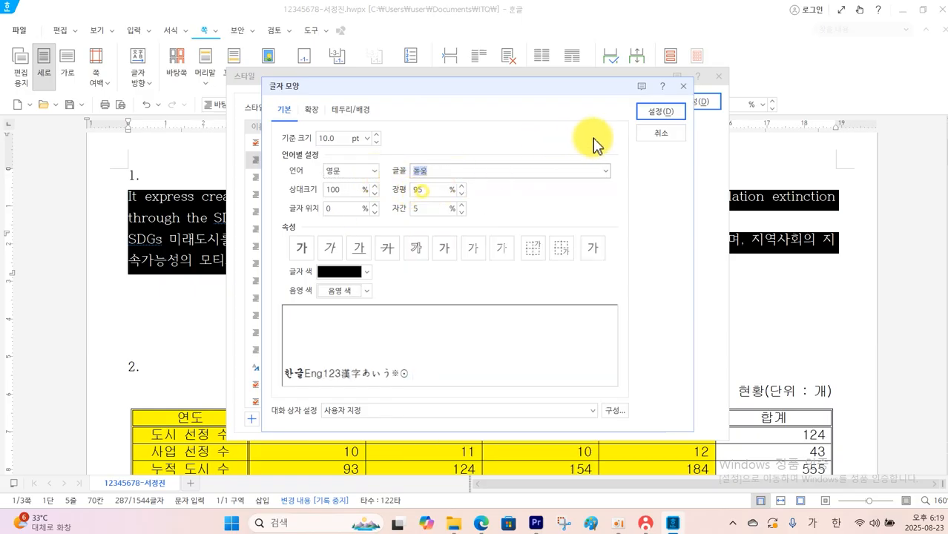
{"action": "left_click", "coordinate": [660, 113]}
{"action": "left_click", "coordinate": [624, 215]}
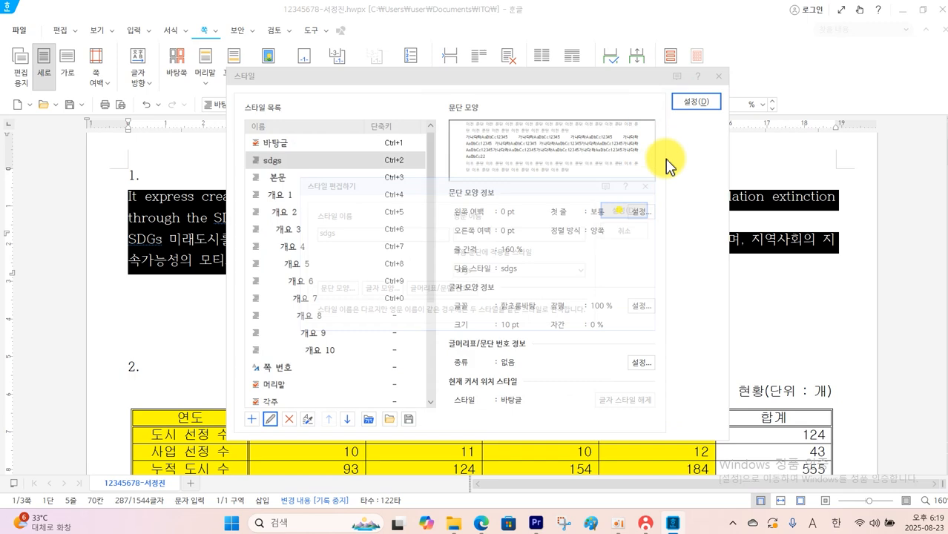
{"action": "left_click", "coordinate": [696, 101]}
{"action": "left_click", "coordinate": [493, 348]}
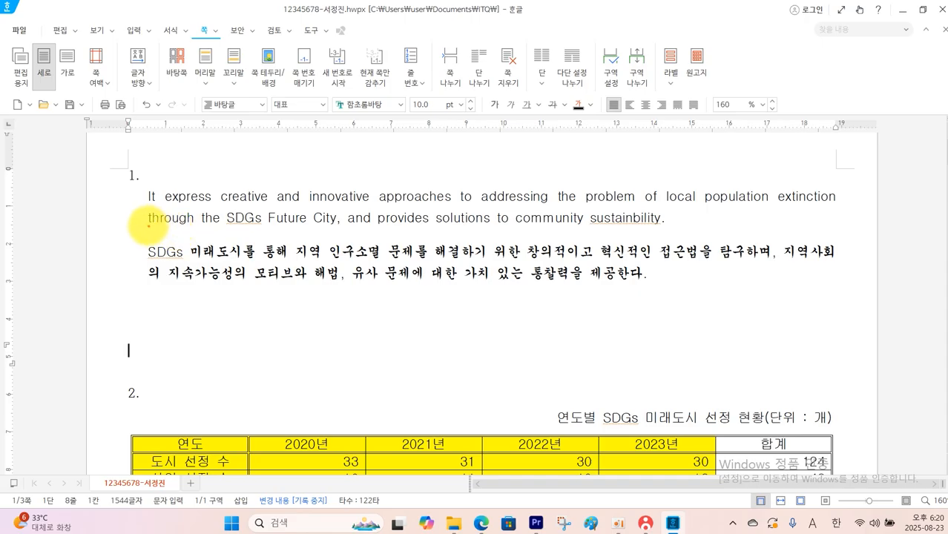
{"action": "left_click_drag", "start_coordinate": [148, 226], "coordinate": [115, 250]}
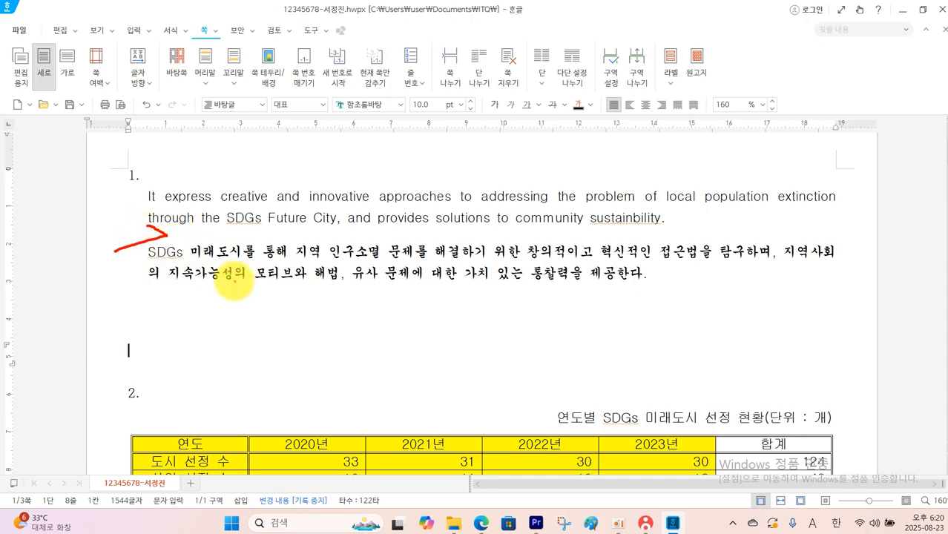
{"action": "key", "text": "Escape"}
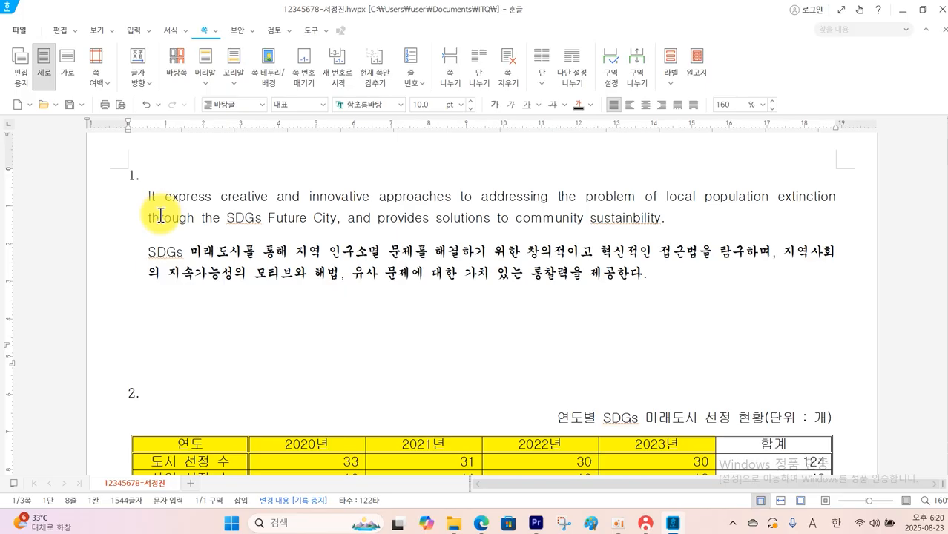
Correct the misspelled last word of question 1's English paragraph to "sustainability" and save the document
{"action": "left_click", "coordinate": [635, 220]}
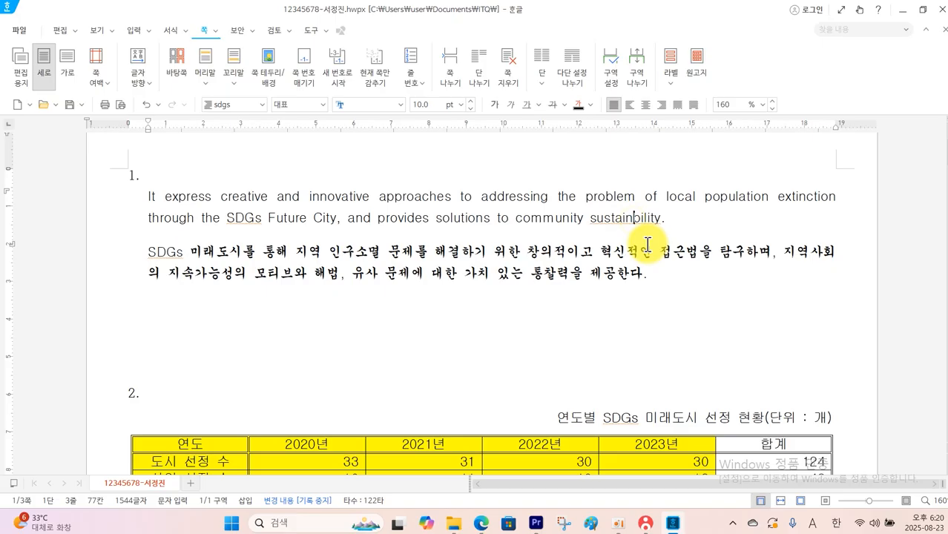
{"action": "type", "text": "a"}
{"action": "left_click", "coordinate": [689, 304]}
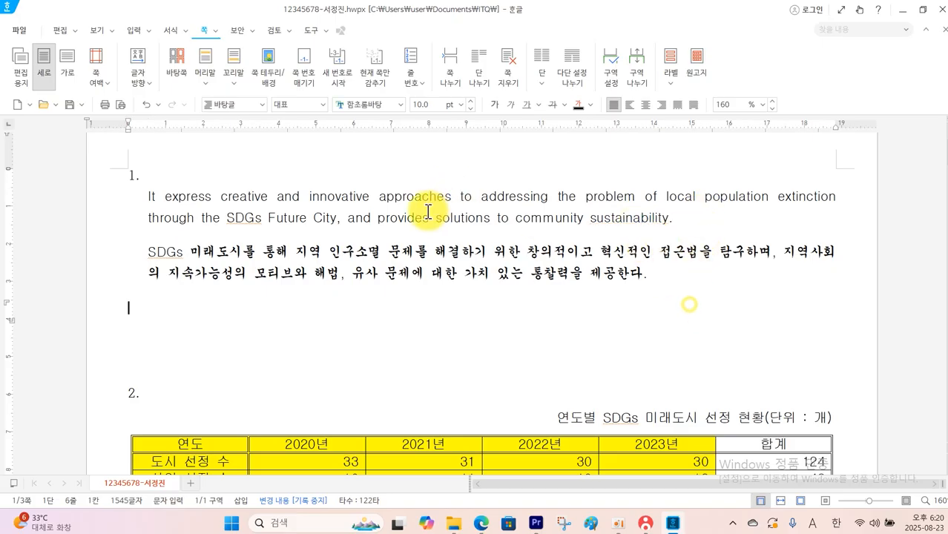
{"action": "left_click", "coordinate": [67, 106]}
Bring up the KOAS 수험자용 window to view its answer-submission and 시험 종료 options, and return to the document
{"action": "left_click", "coordinate": [643, 524]}
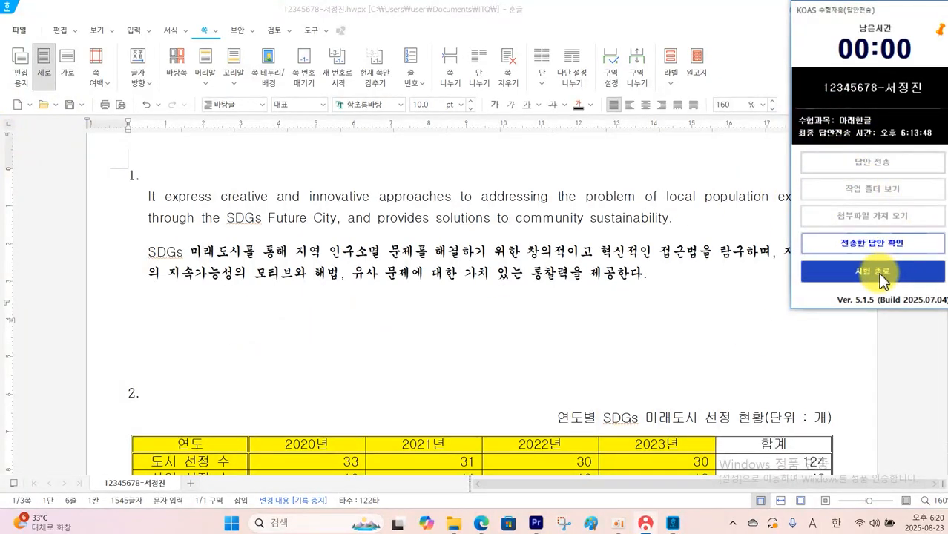
{"action": "left_click", "coordinate": [748, 296]}
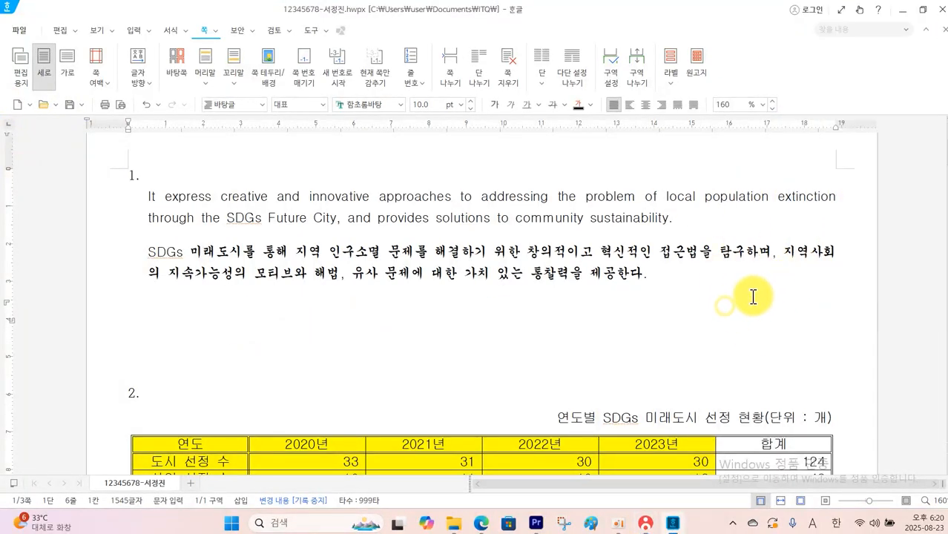